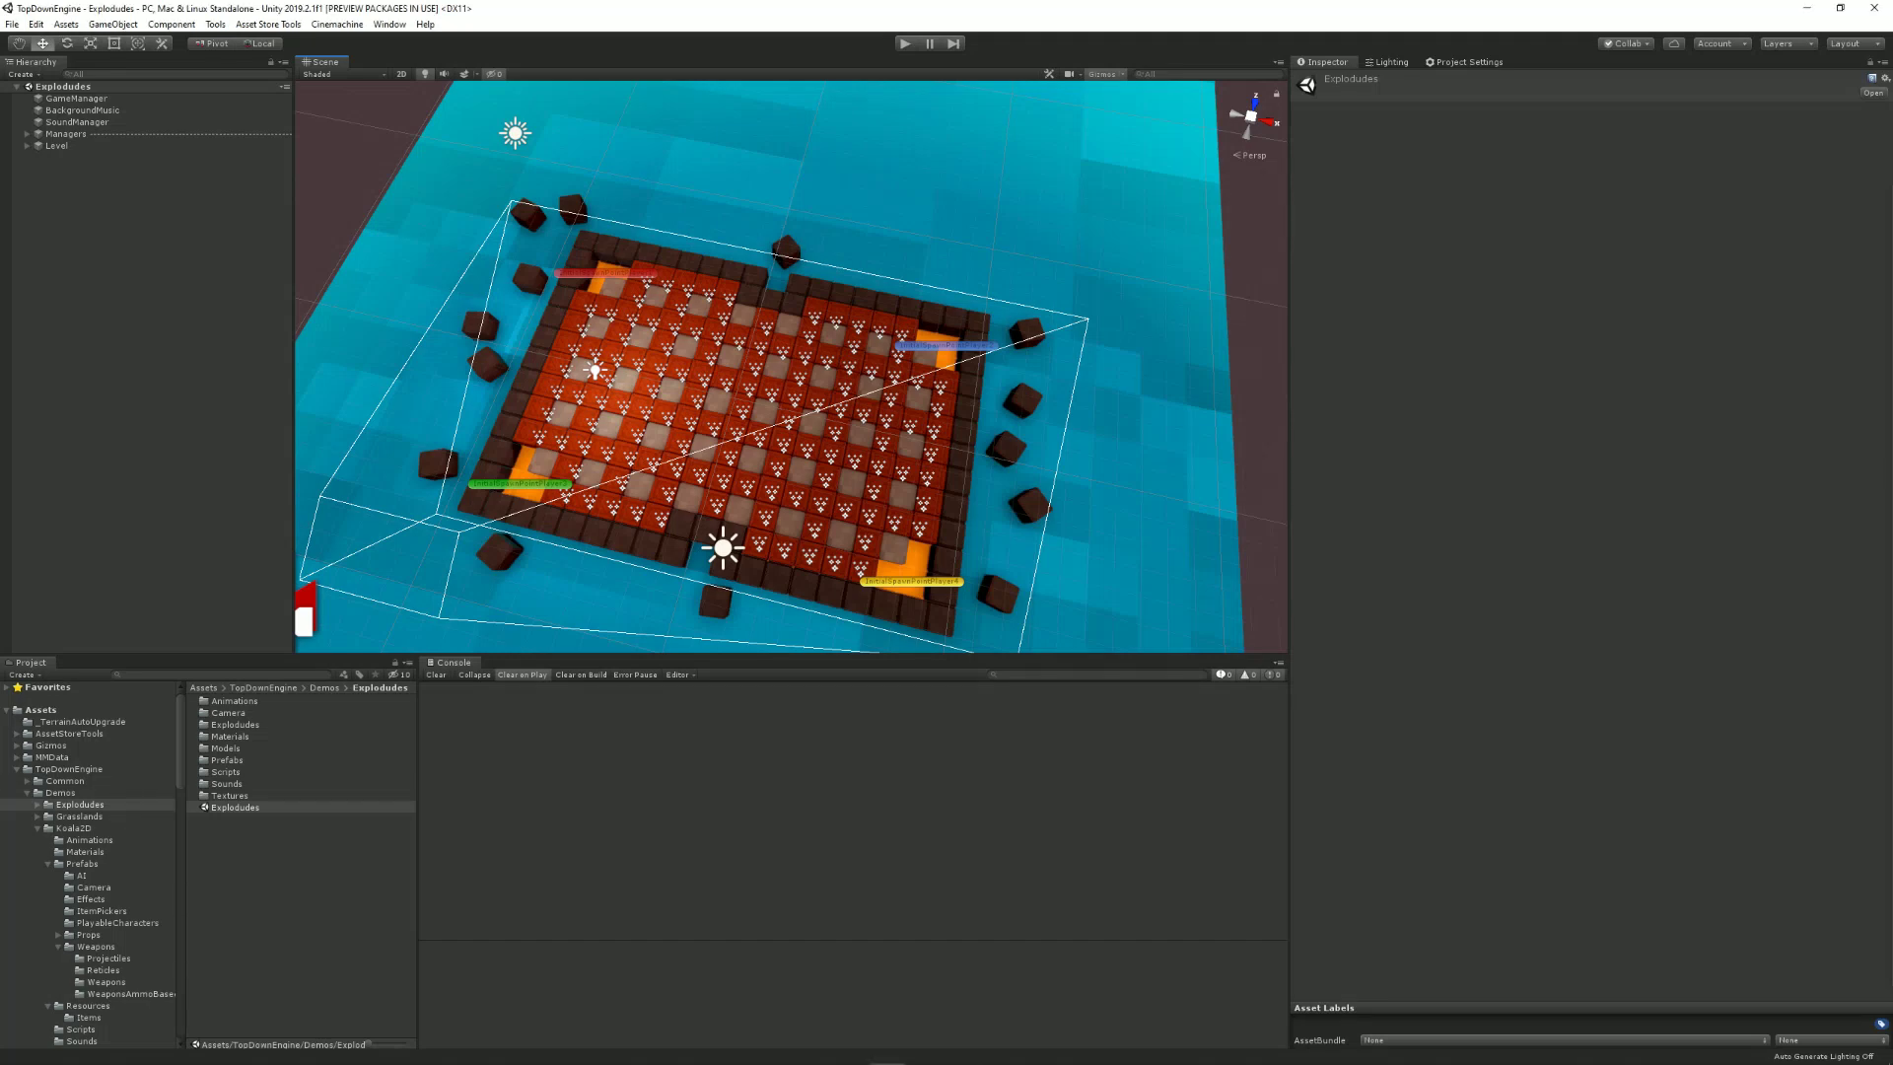
# Orbit the level in the Scene view to a lower, rotated angle.
pyautogui.keyDown('alt'); pyautogui.moveTo(789, 365); pyautogui.dragTo(582, 416); pyautogui.keyUp('alt')
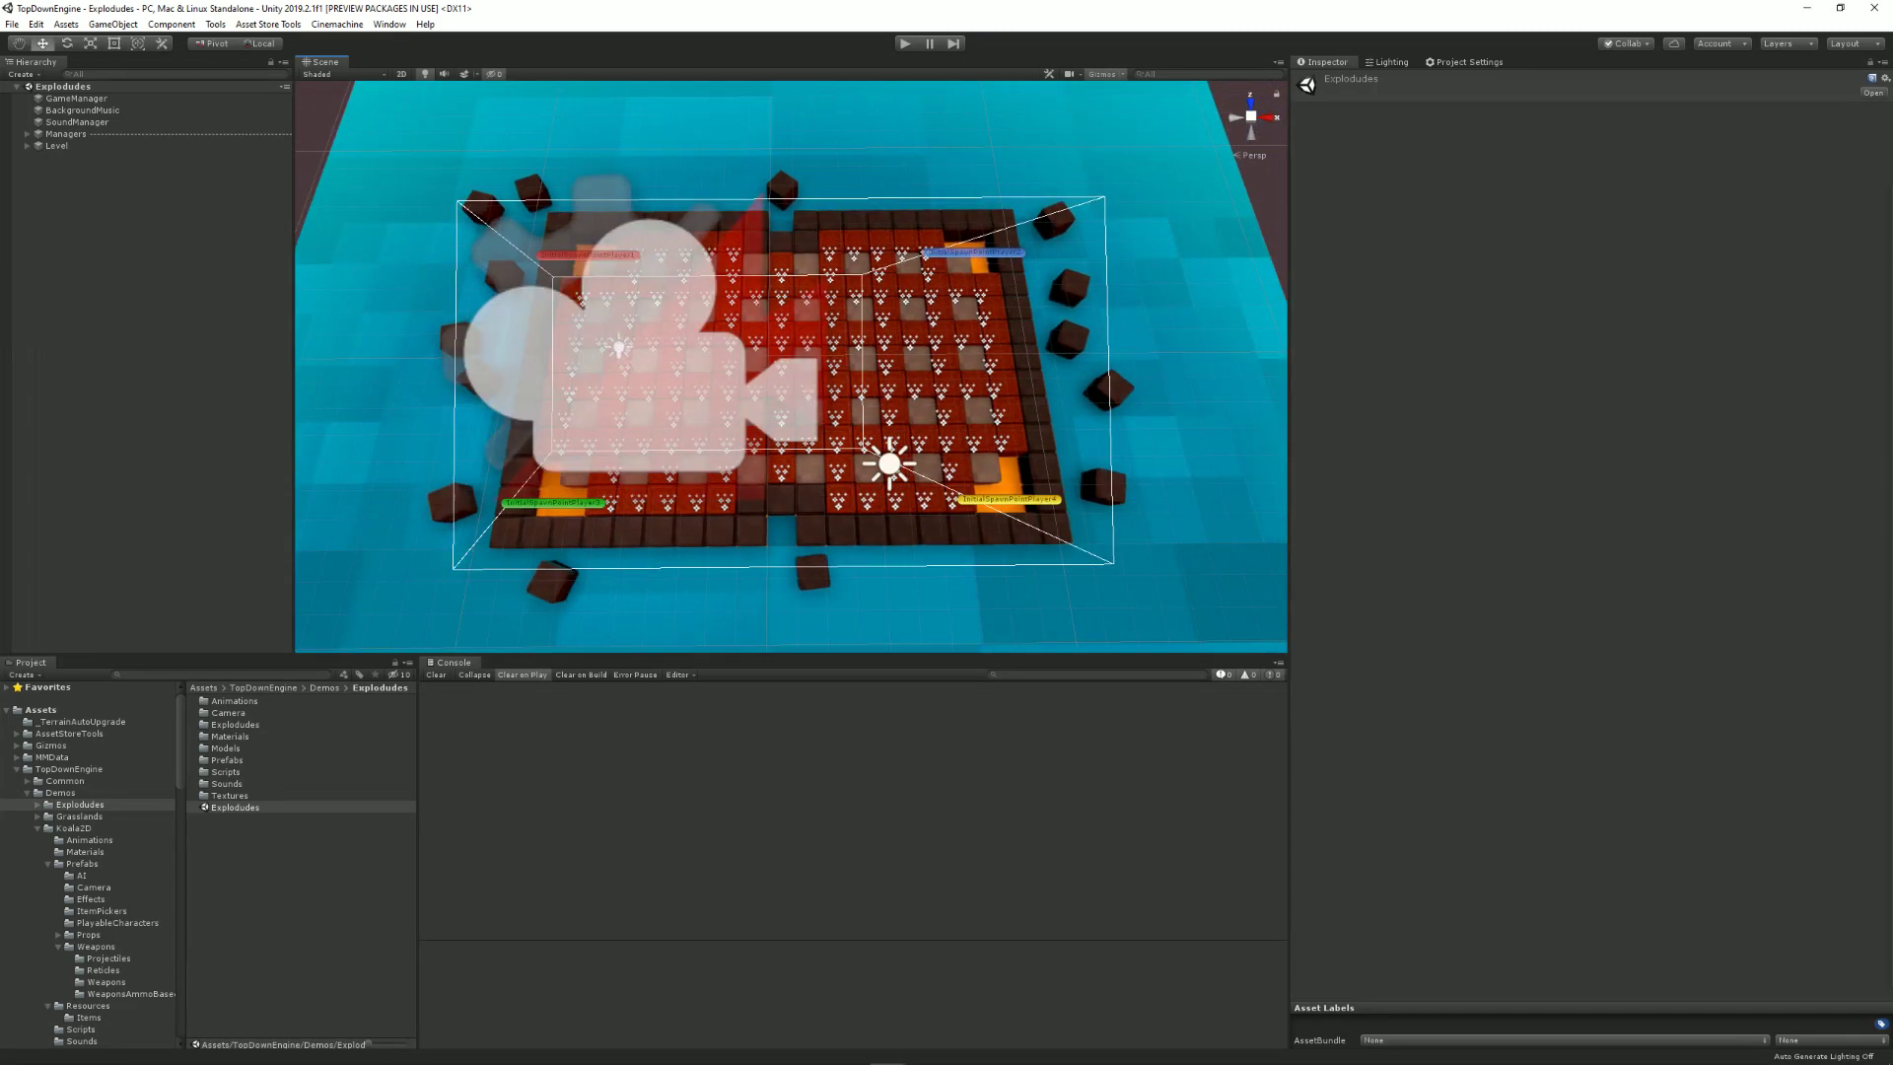
pyautogui.keyDown('alt'); pyautogui.moveTo(789, 395); pyautogui.dragTo(691, 365); pyautogui.keyUp('alt')
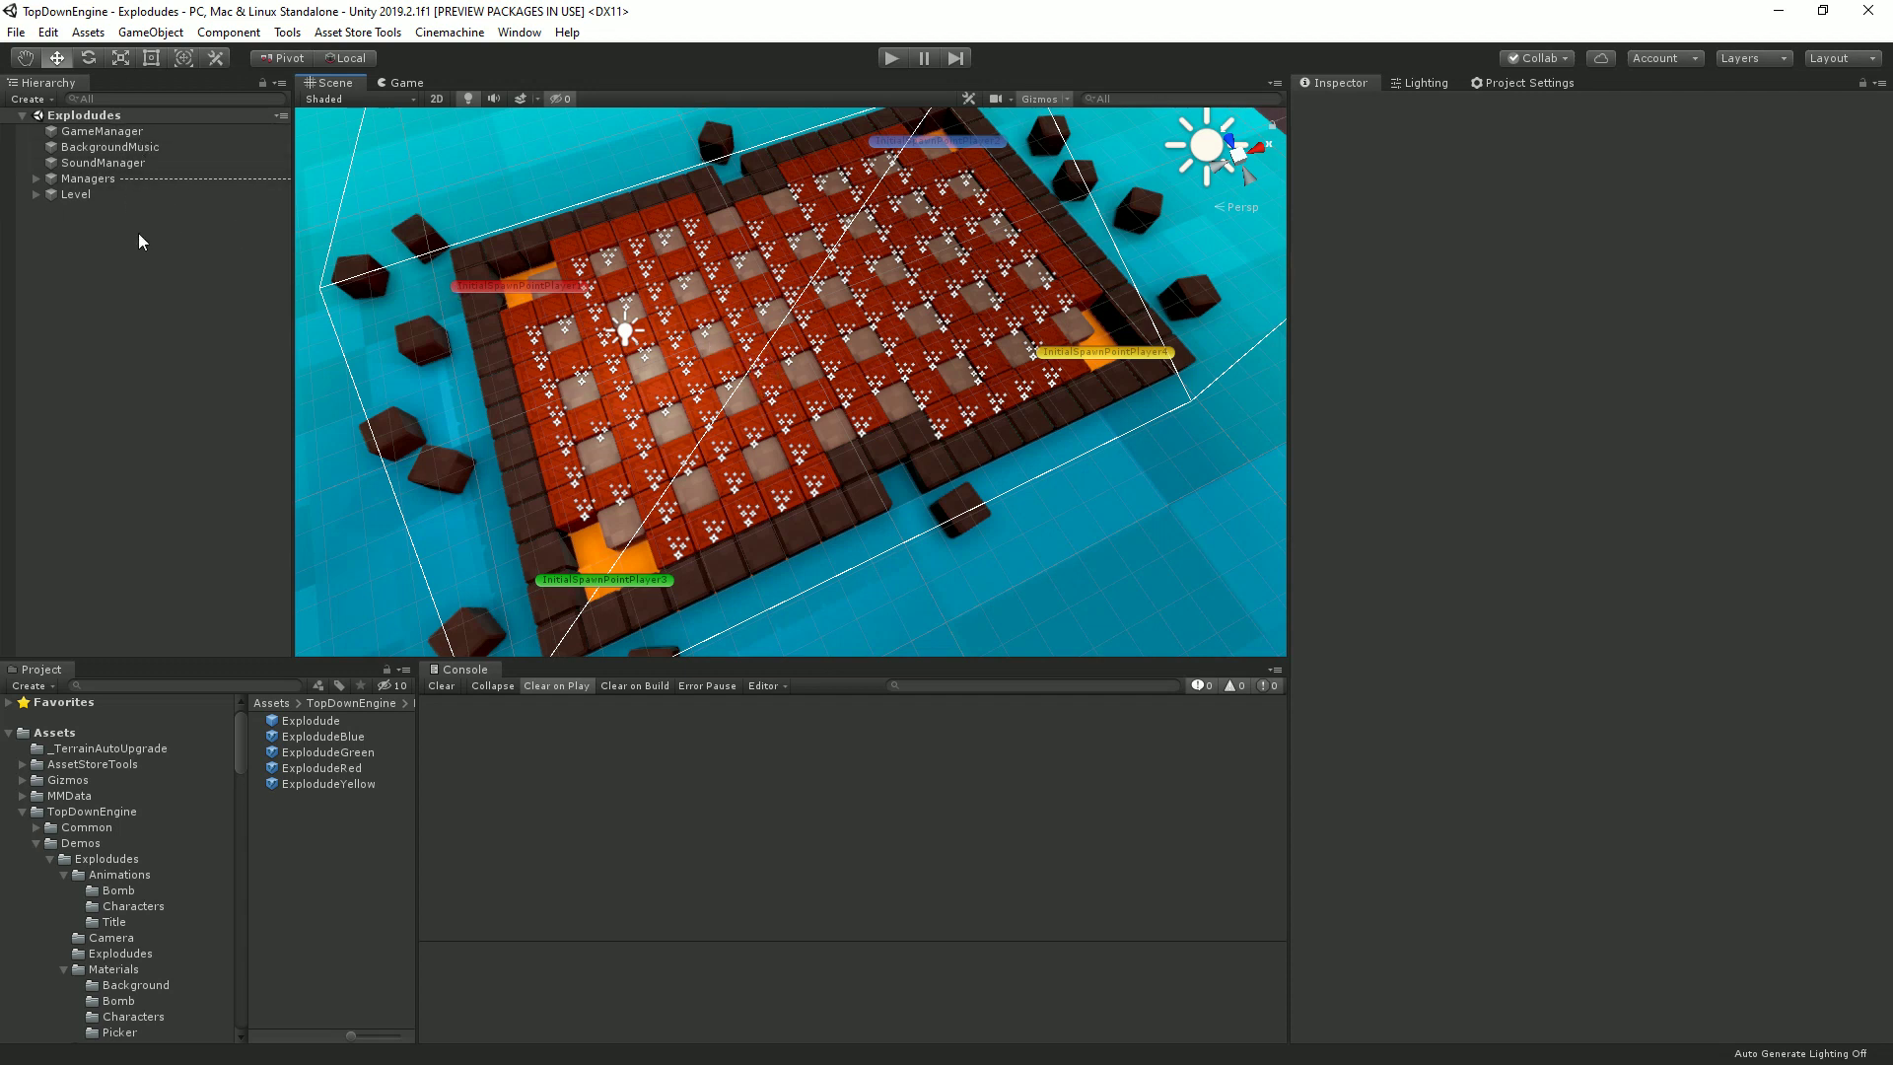
# Select LevelManager under Managers and ping its ExplodudesMultiplayerLevelManager script in the Scripts folder.
pyautogui.click(36, 180)
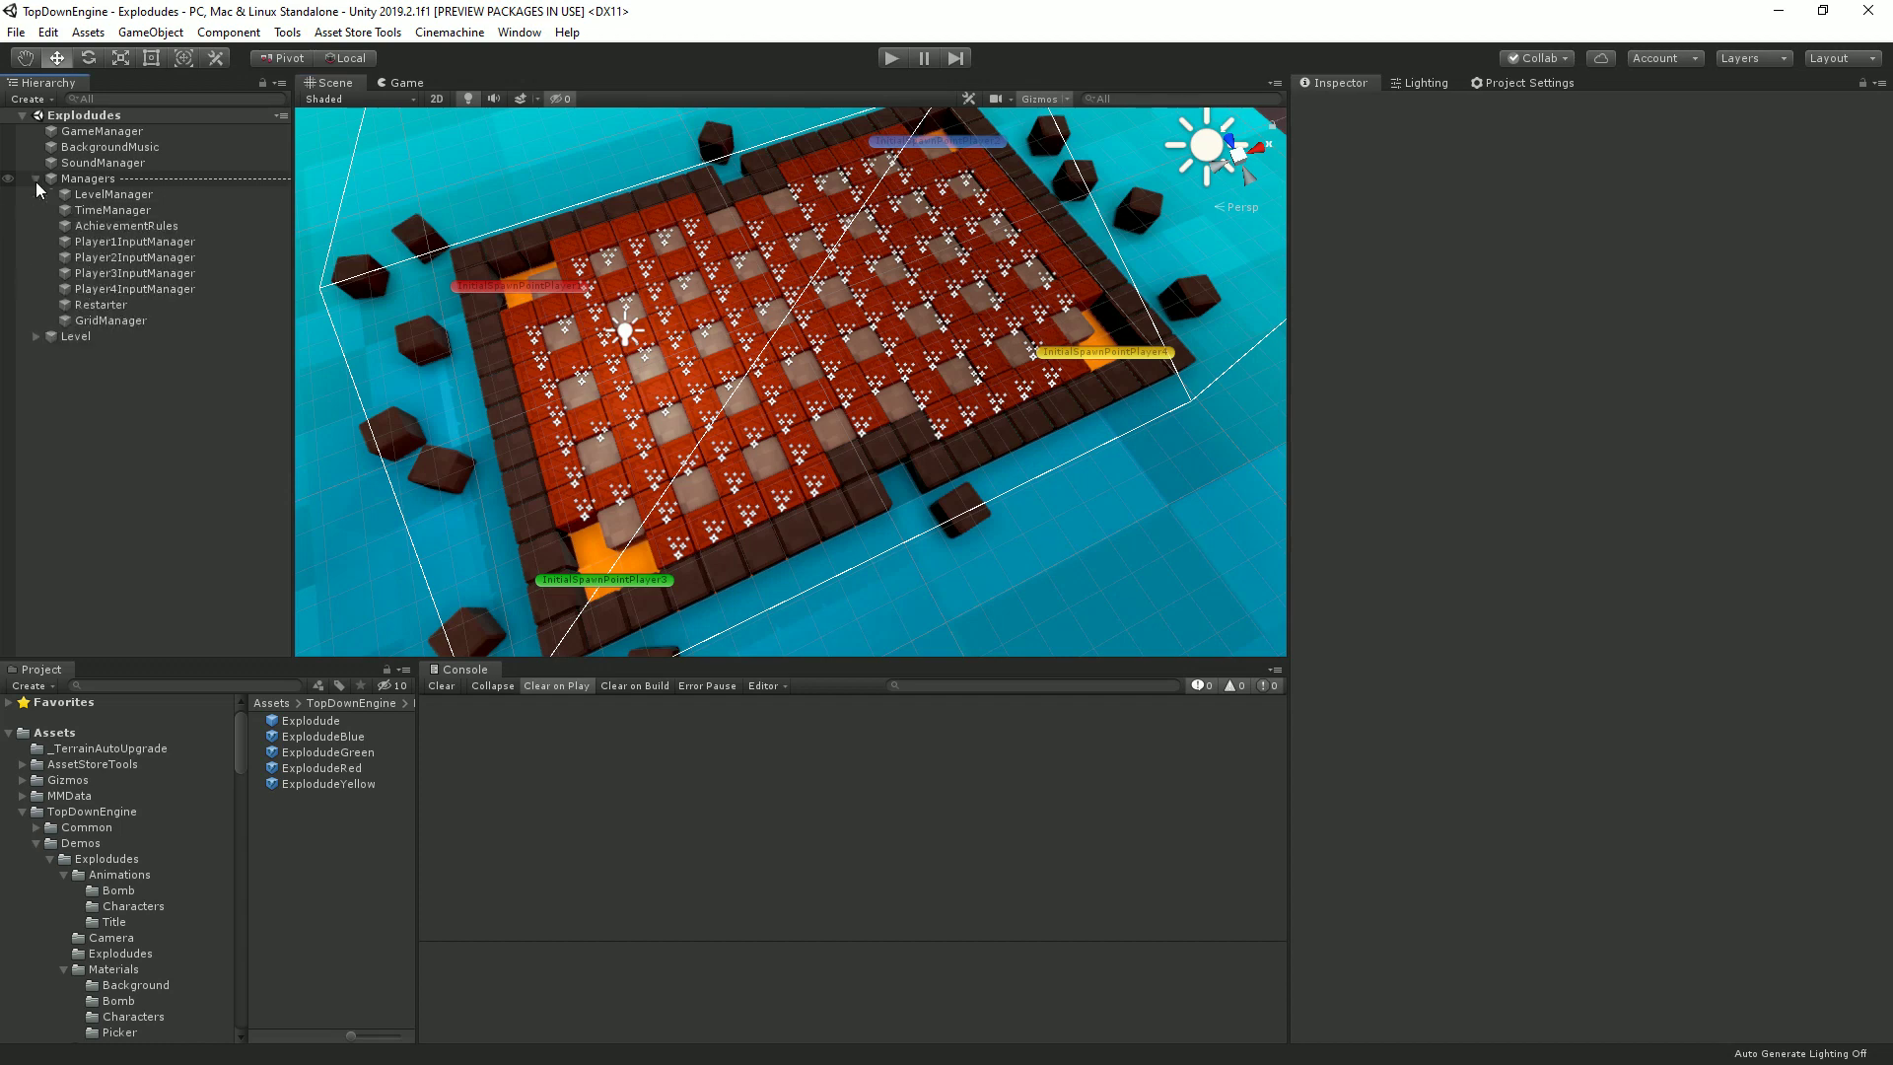
pyautogui.click(159, 197)
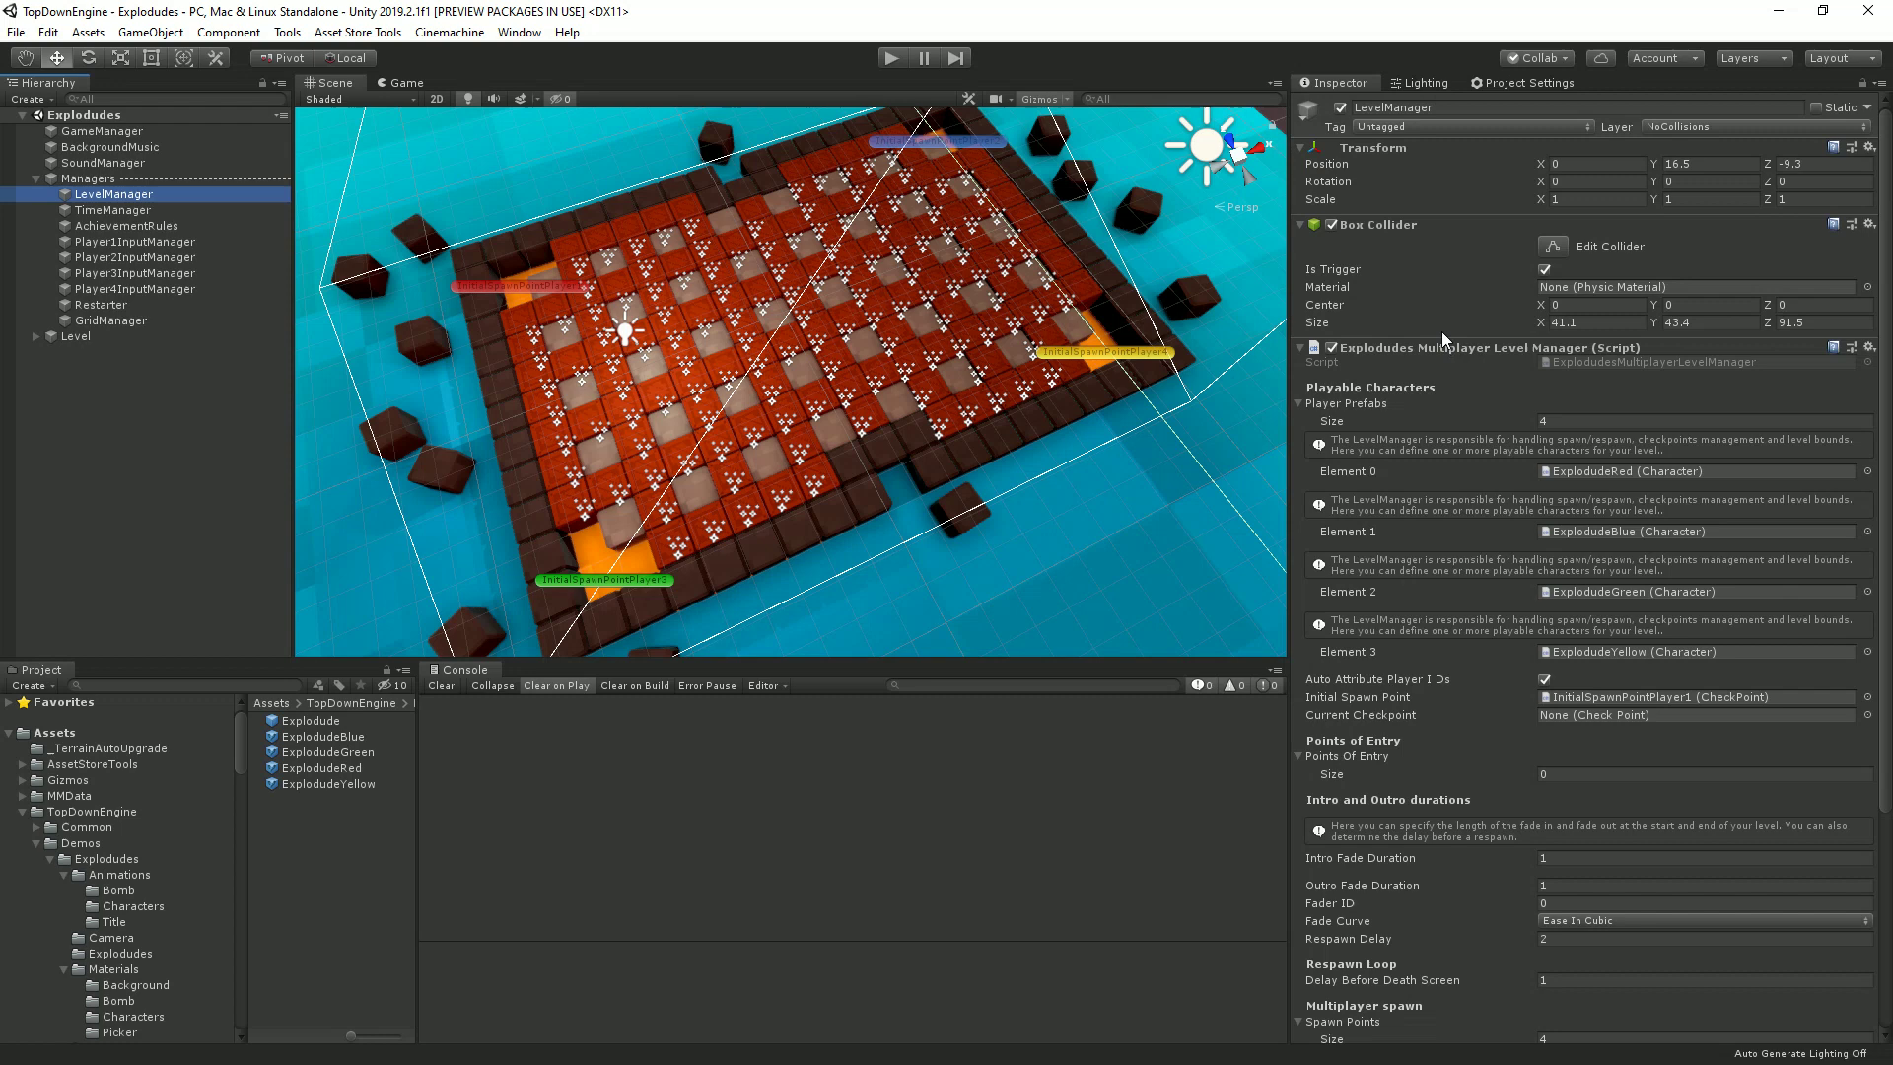
pyautogui.click(1572, 361)
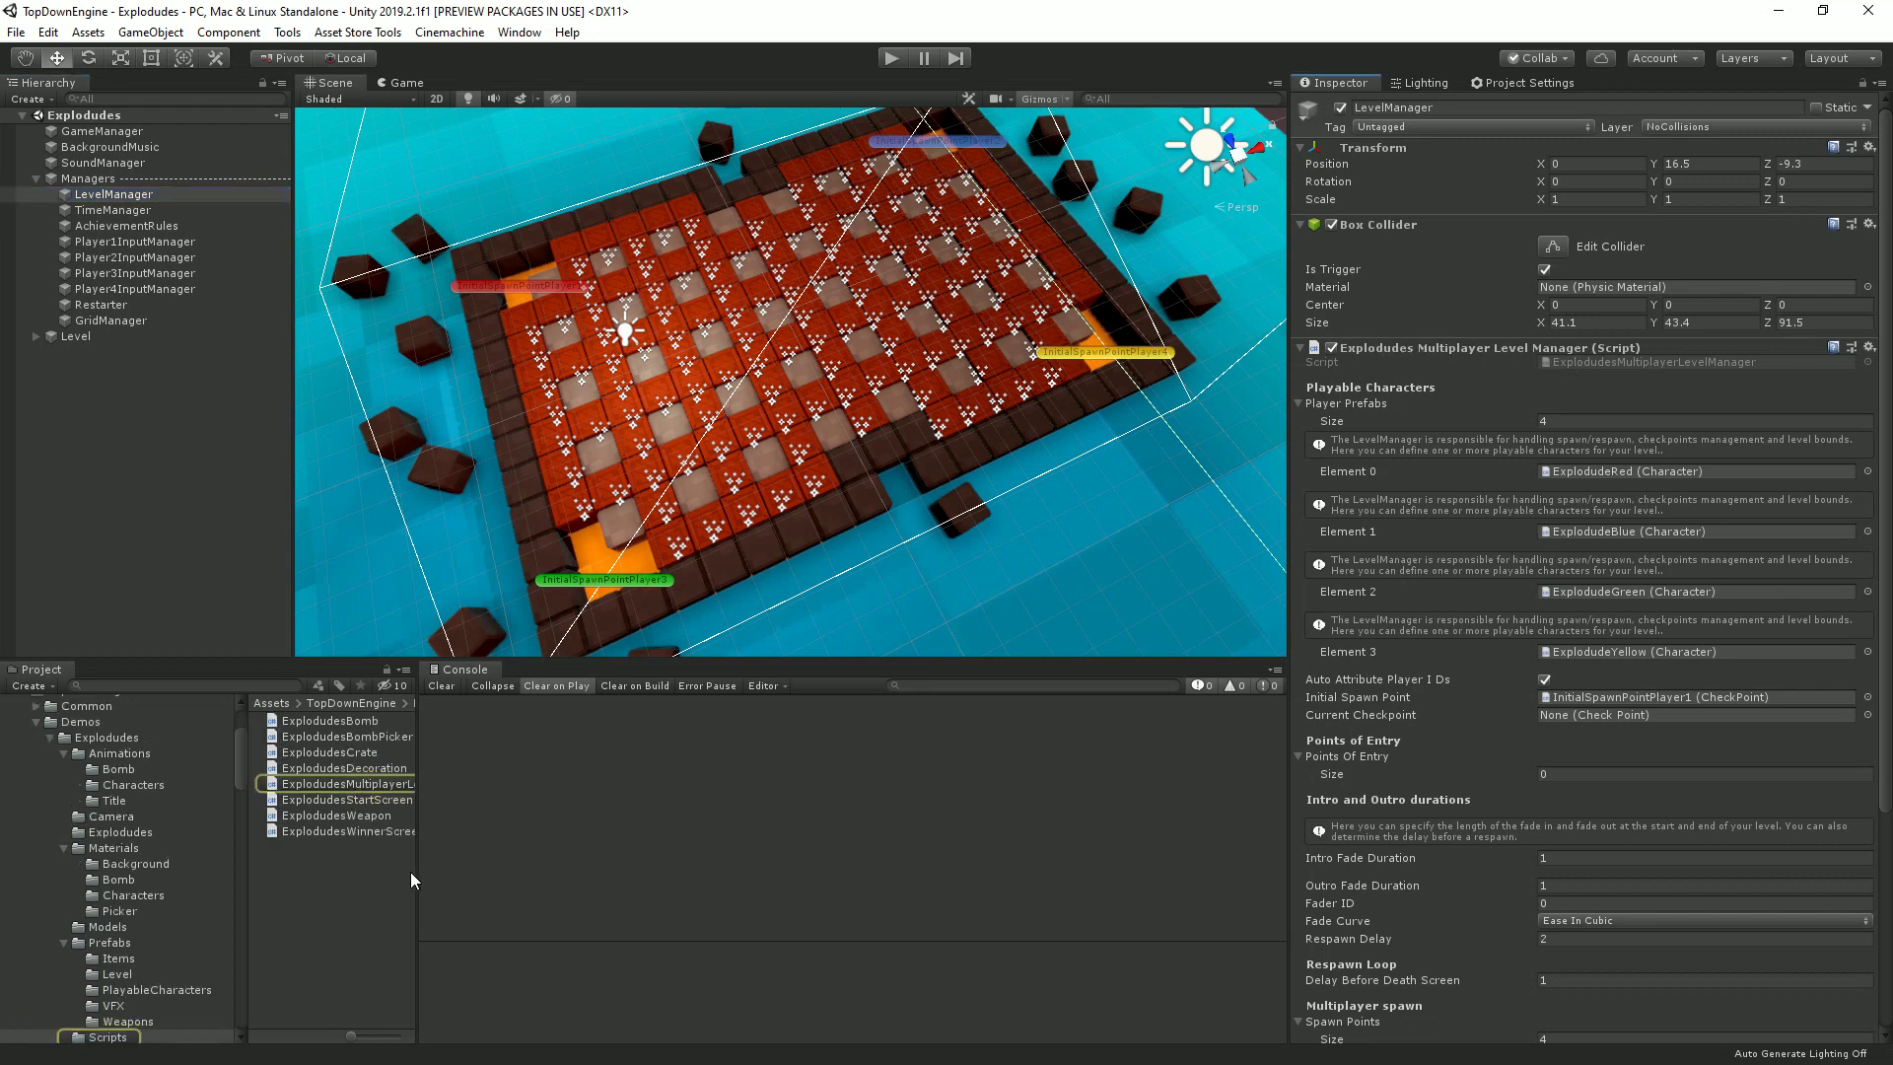
pyautogui.moveTo(419, 871); pyautogui.dragTo(636, 862)
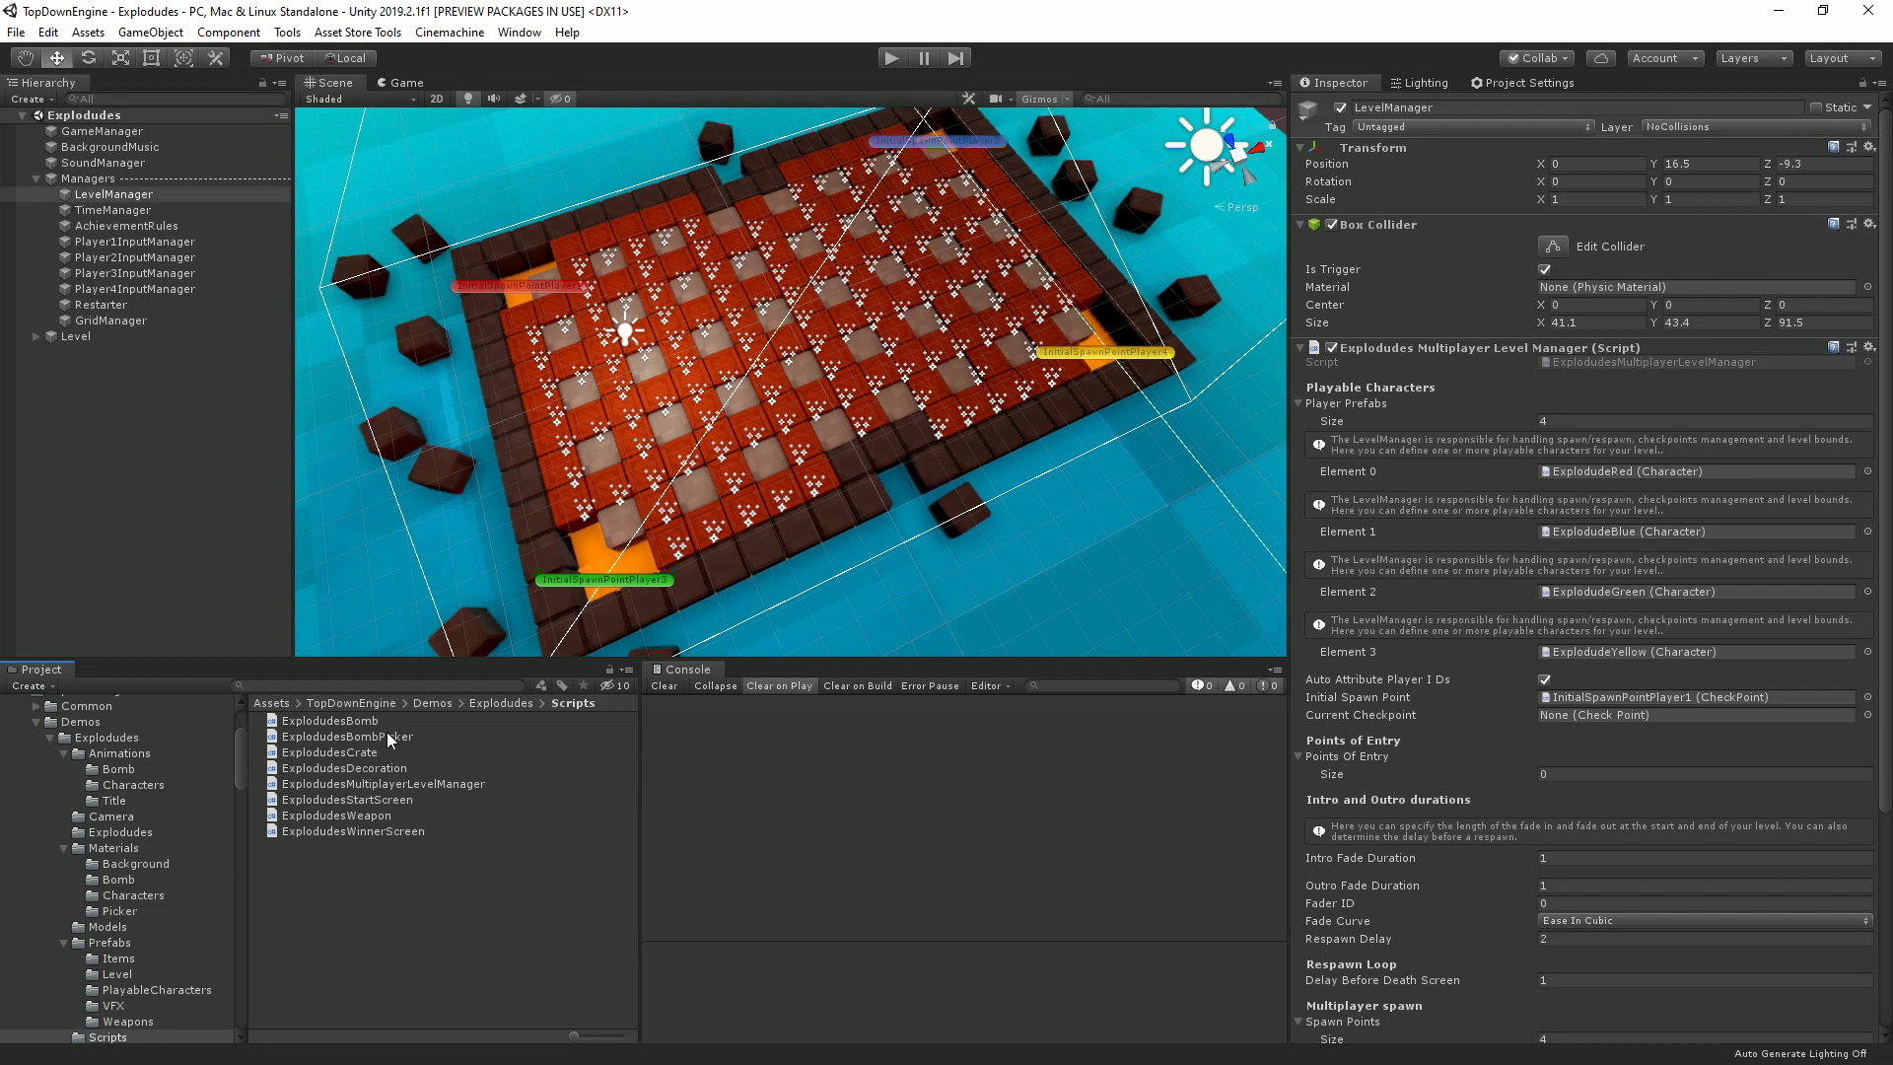
# Read the ExplodudesDecoration, MultiplayerLevelManager, StartScreen, Weapon and WinnerScreen scripts, then reselect LevelManager.
pyautogui.click(420, 768)
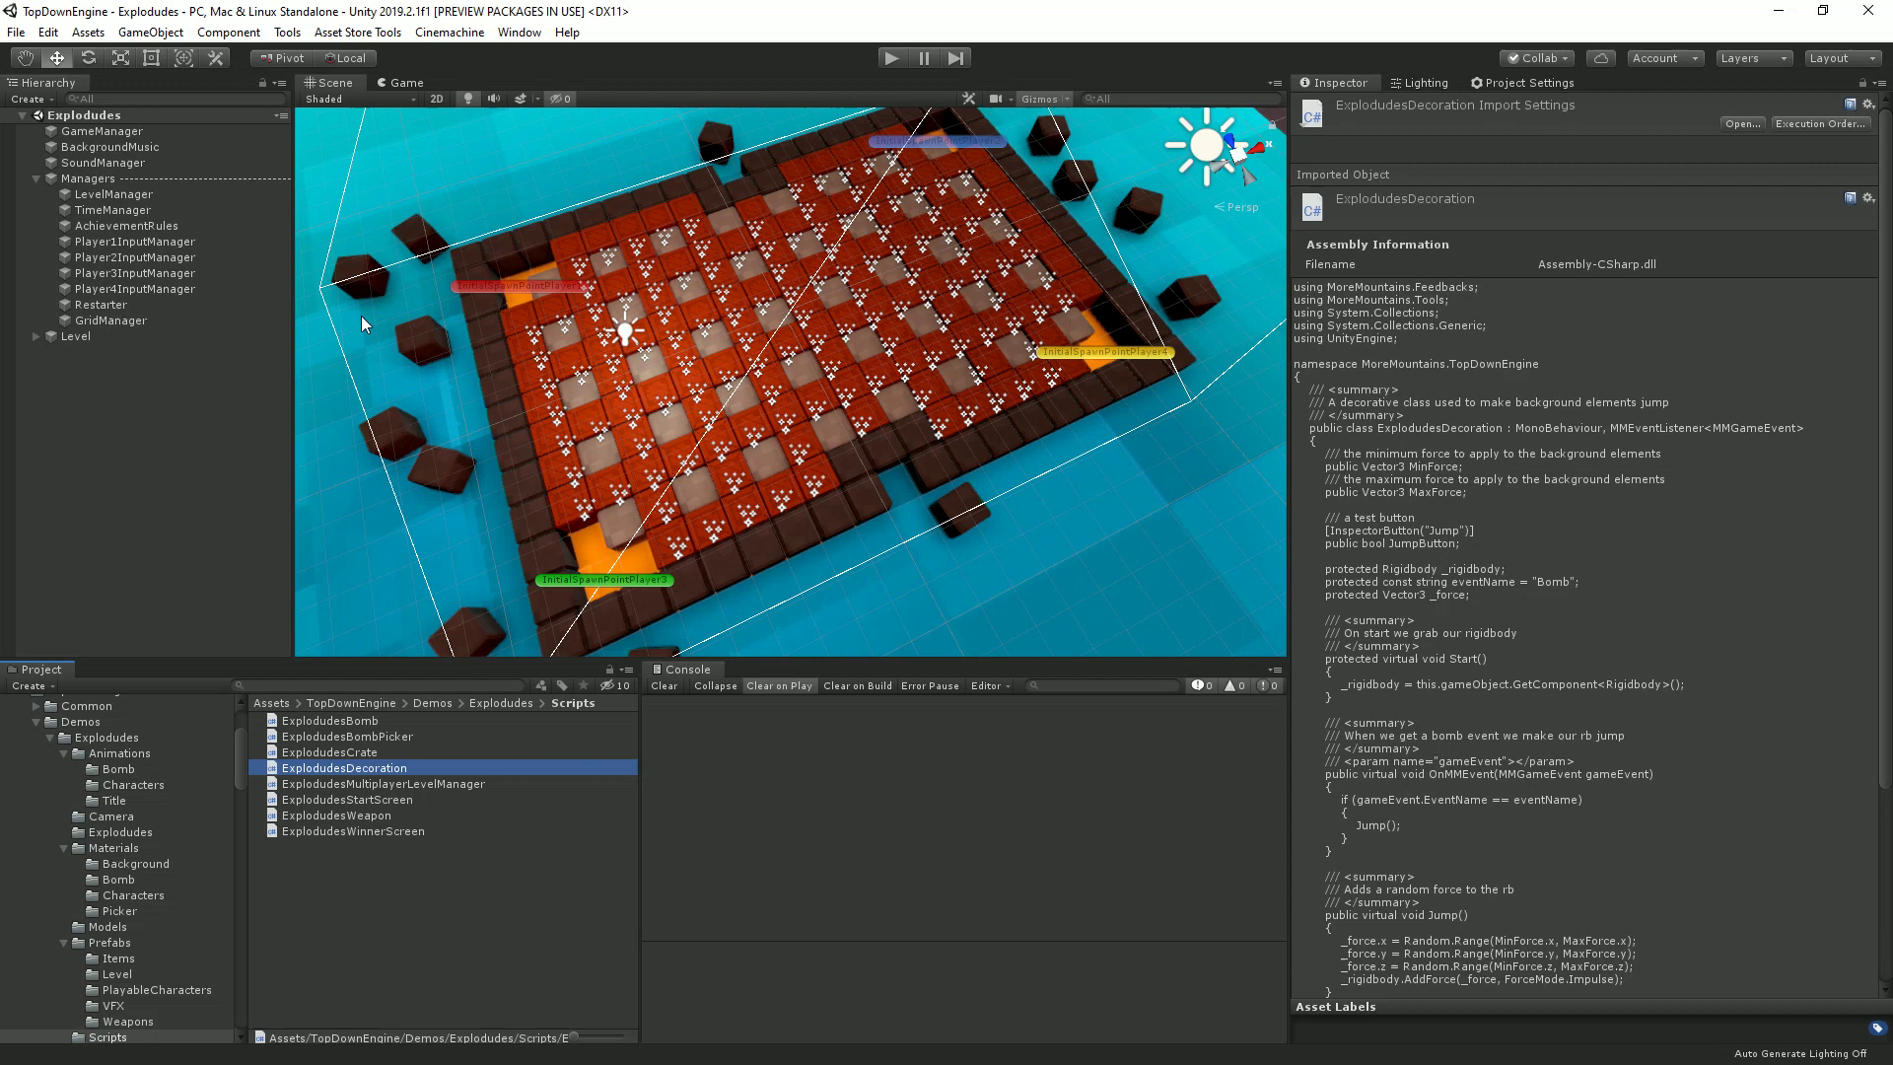
pyautogui.keyDown('alt'); pyautogui.moveTo(1164, 272); pyautogui.dragTo(440, 385); pyautogui.keyUp('alt')
pyautogui.keyDown('alt'); pyautogui.moveTo(1171, 191); pyautogui.dragTo(505, 379); pyautogui.keyUp('alt')
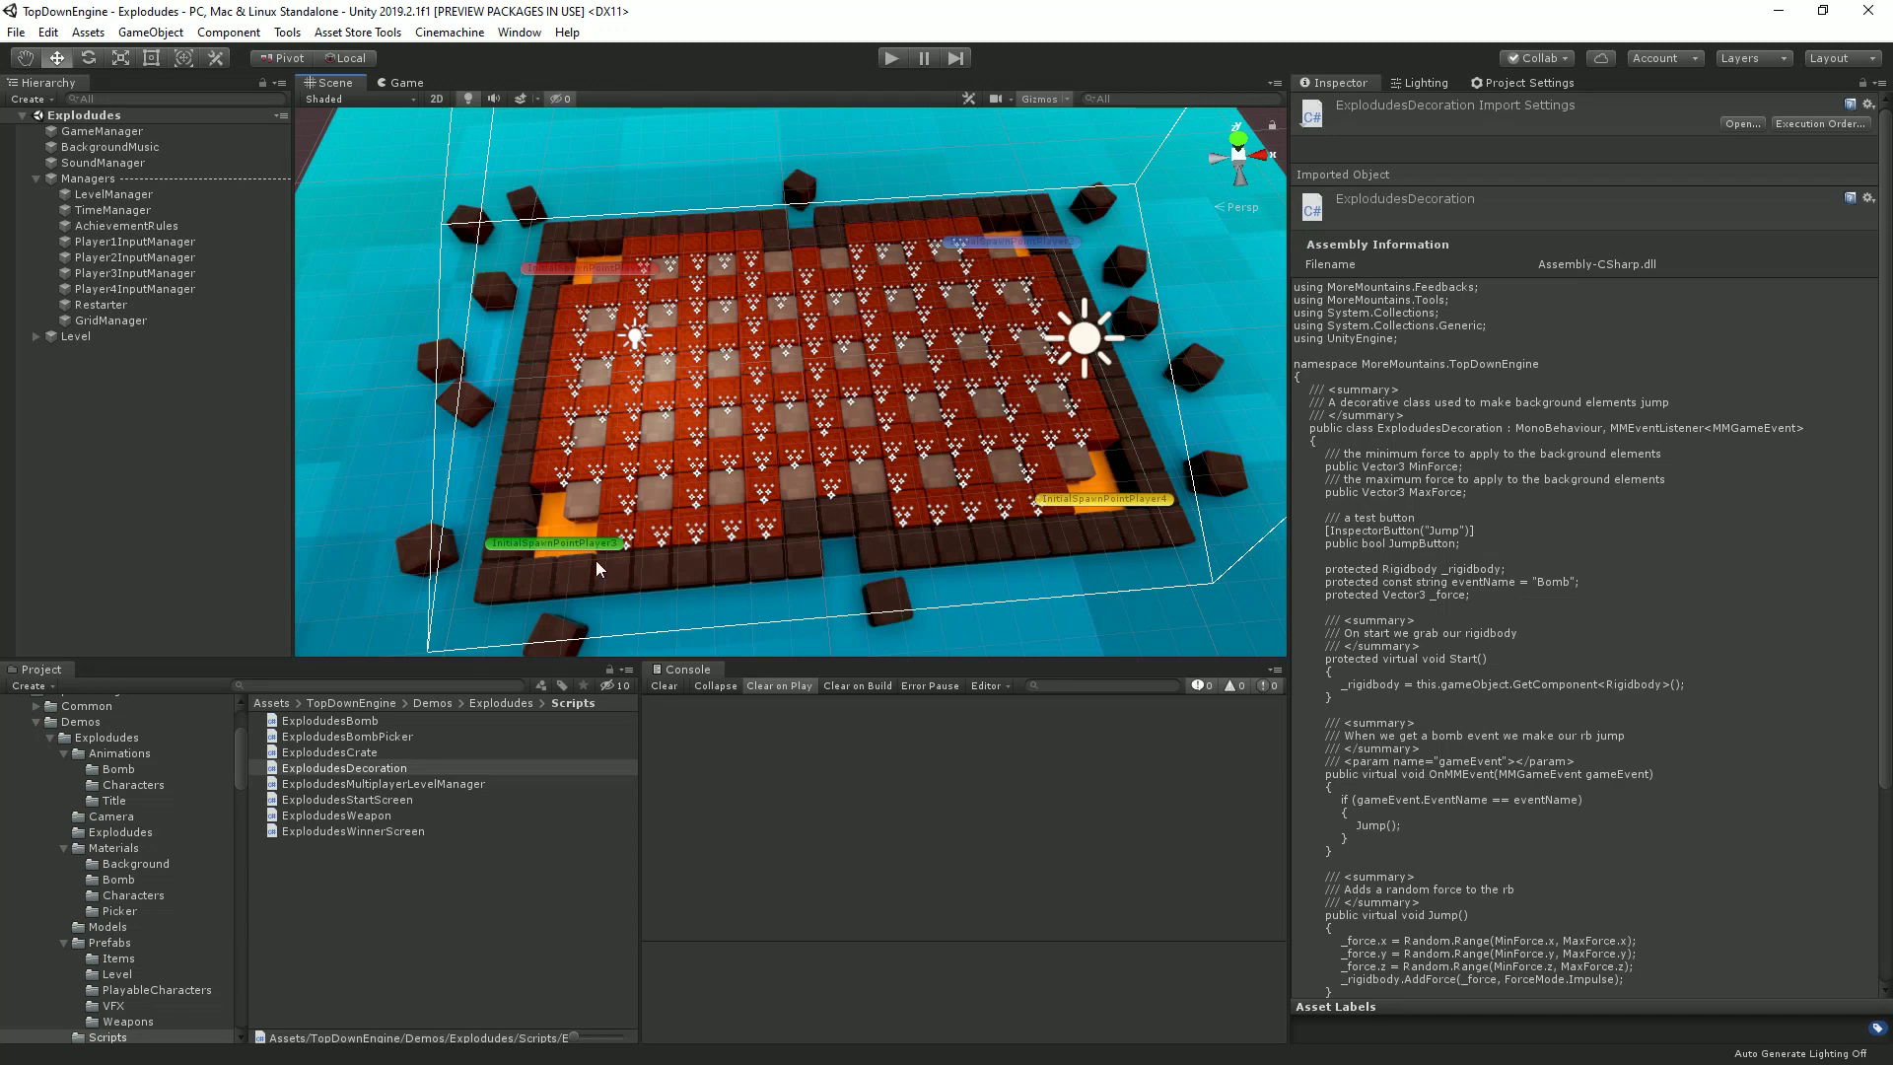
pyautogui.click(436, 782)
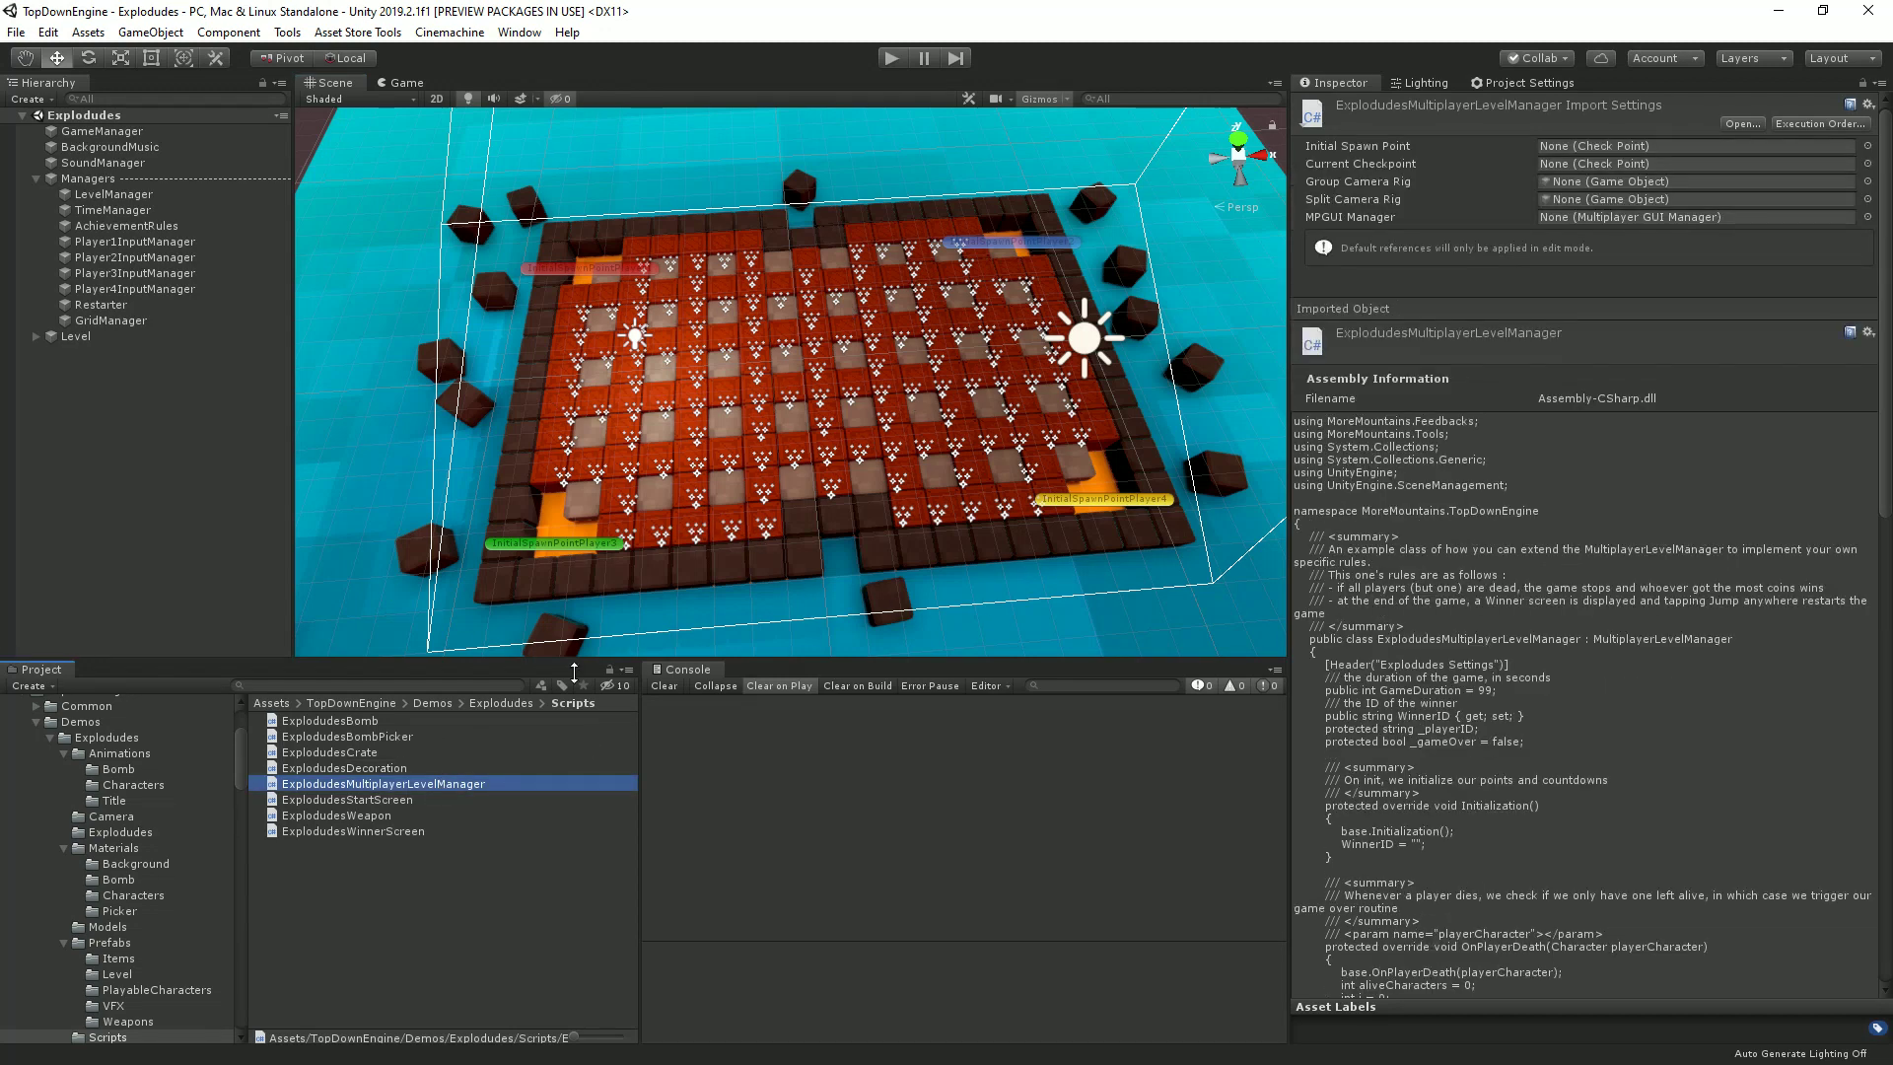
pyautogui.click(411, 799)
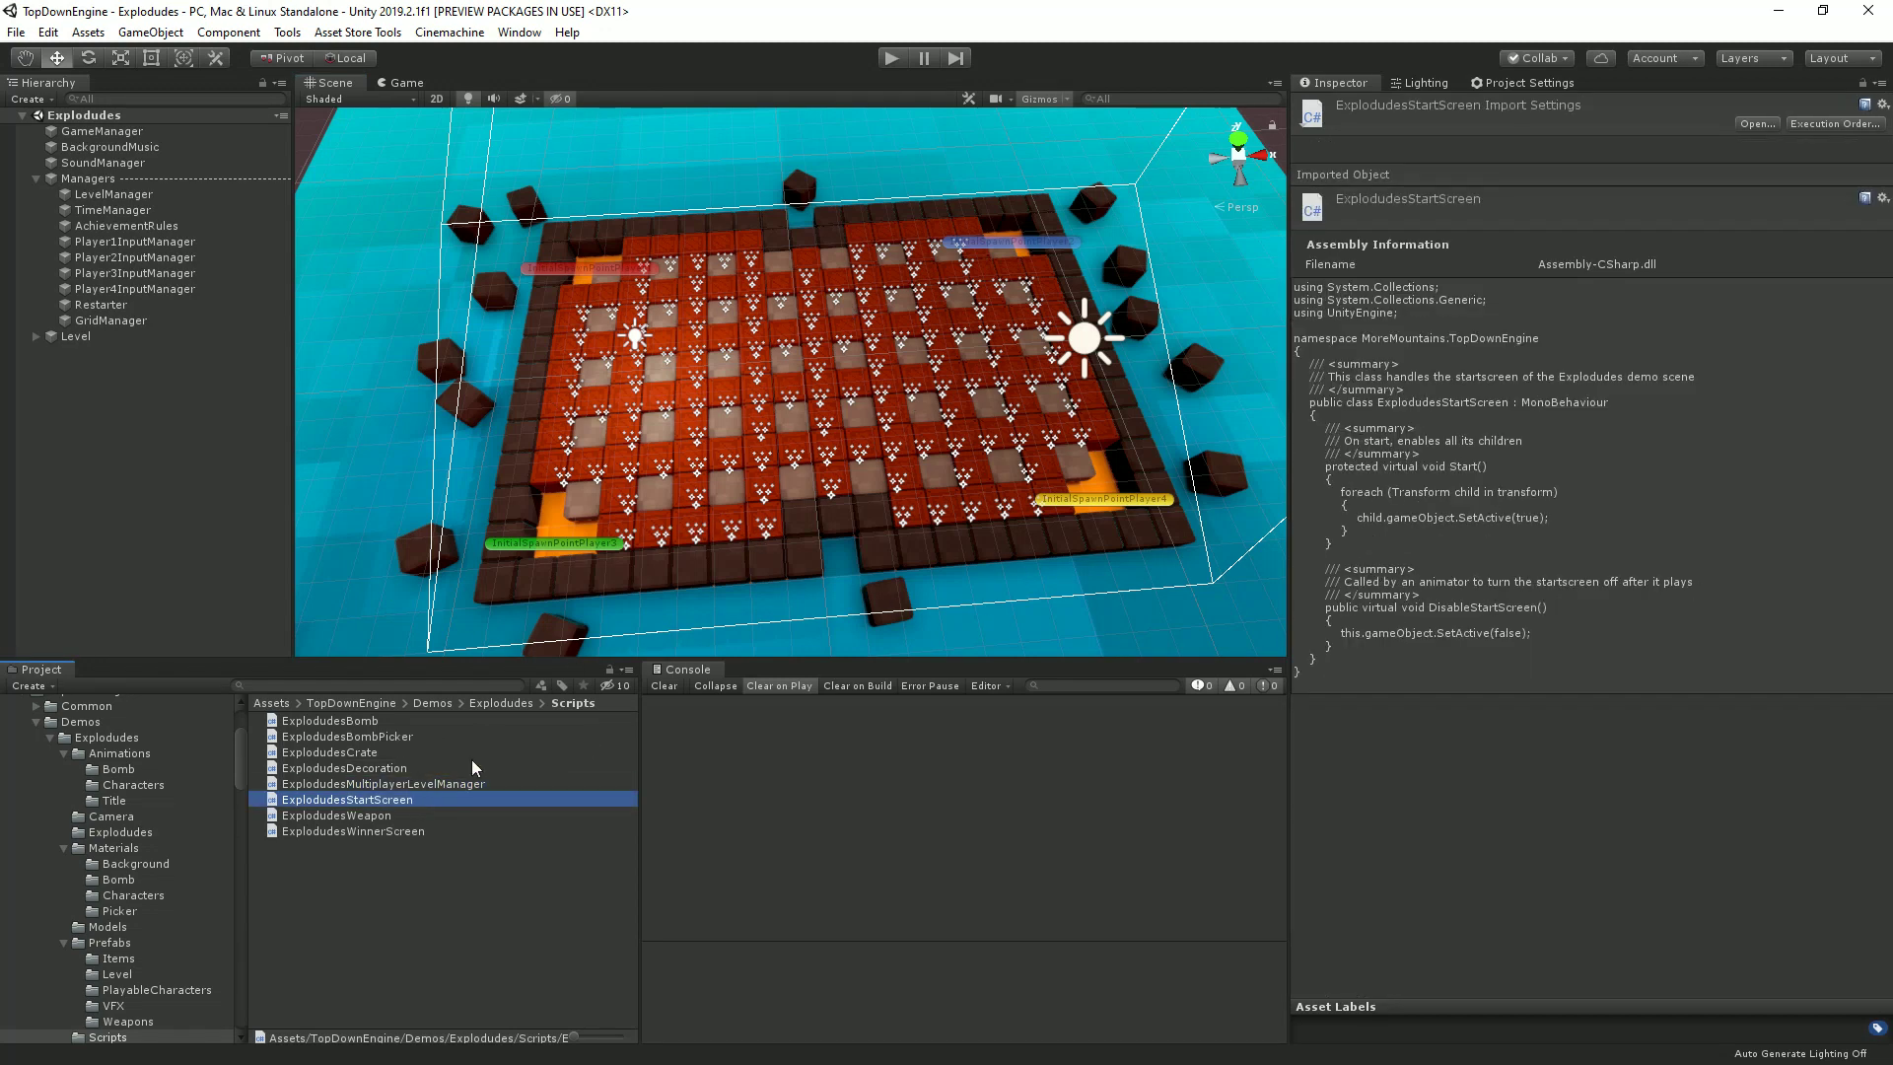
pyautogui.click(411, 815)
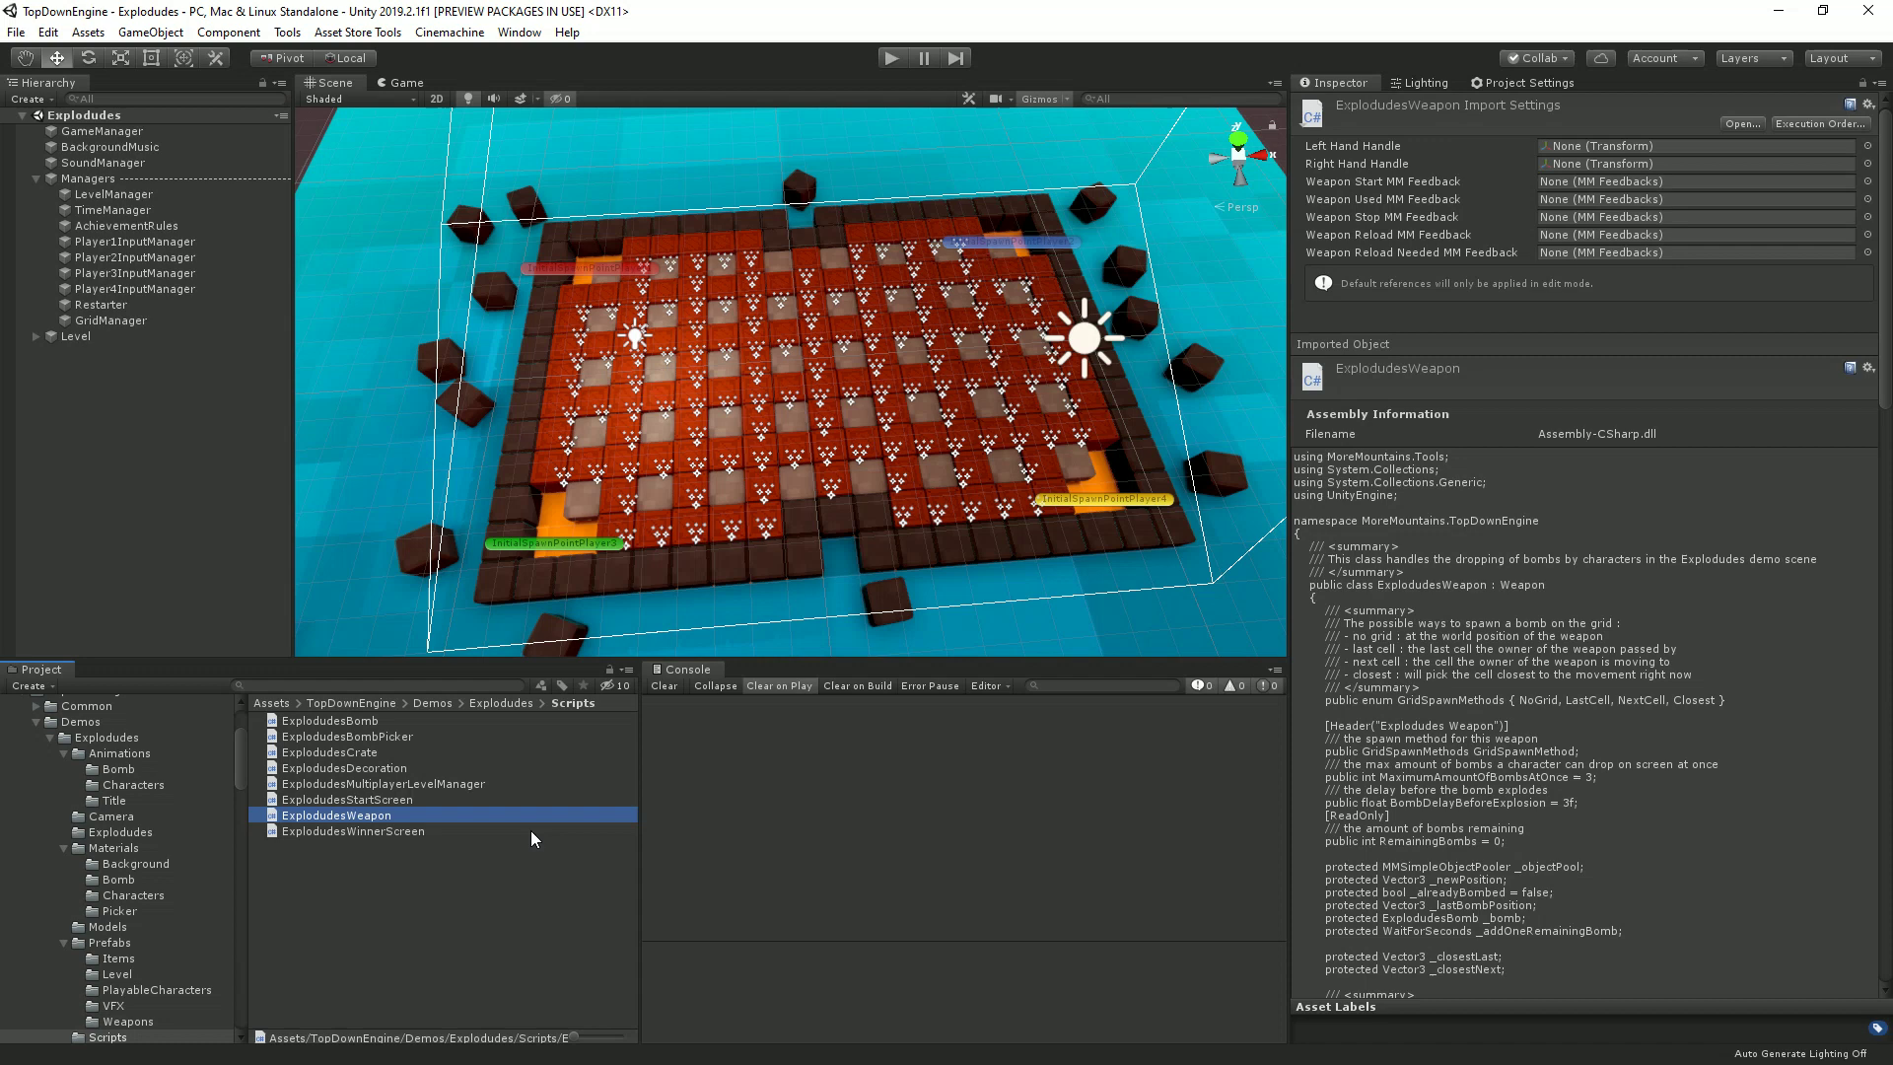
pyautogui.click(399, 831)
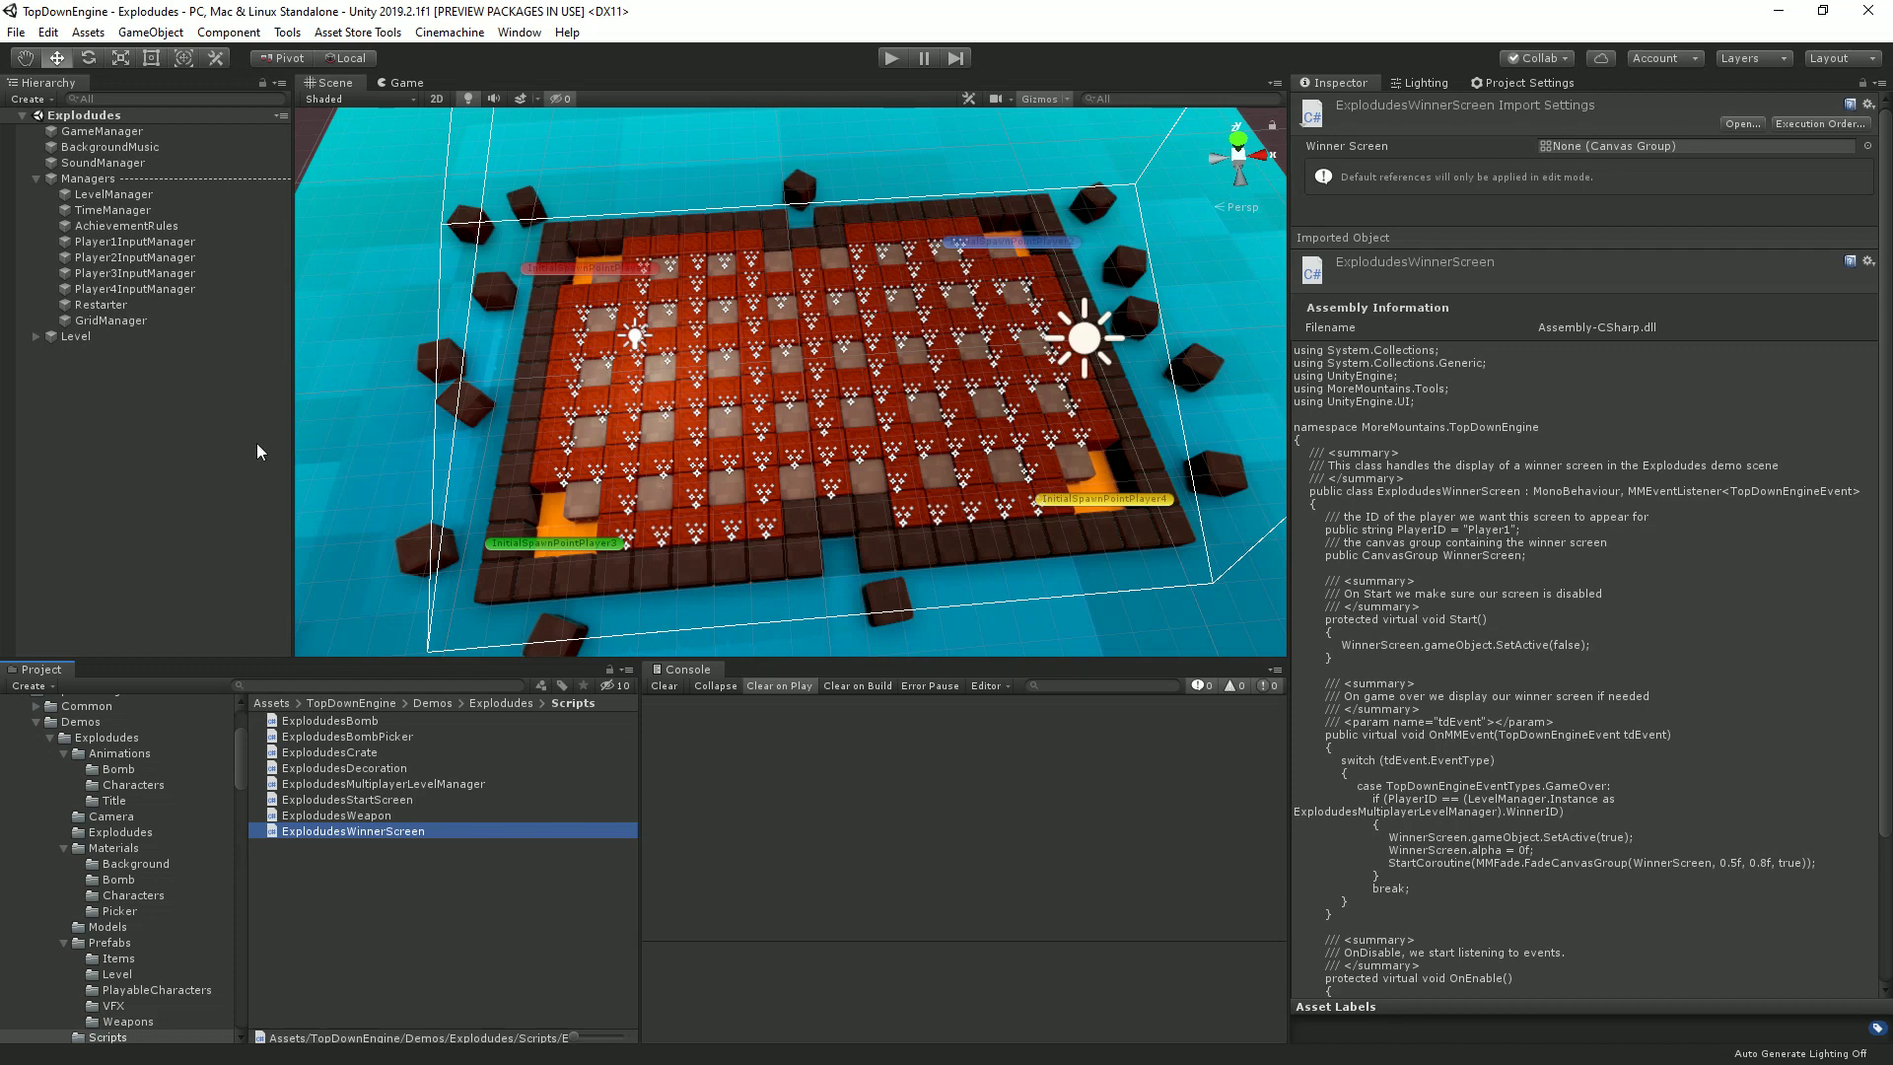
pyautogui.click(146, 194)
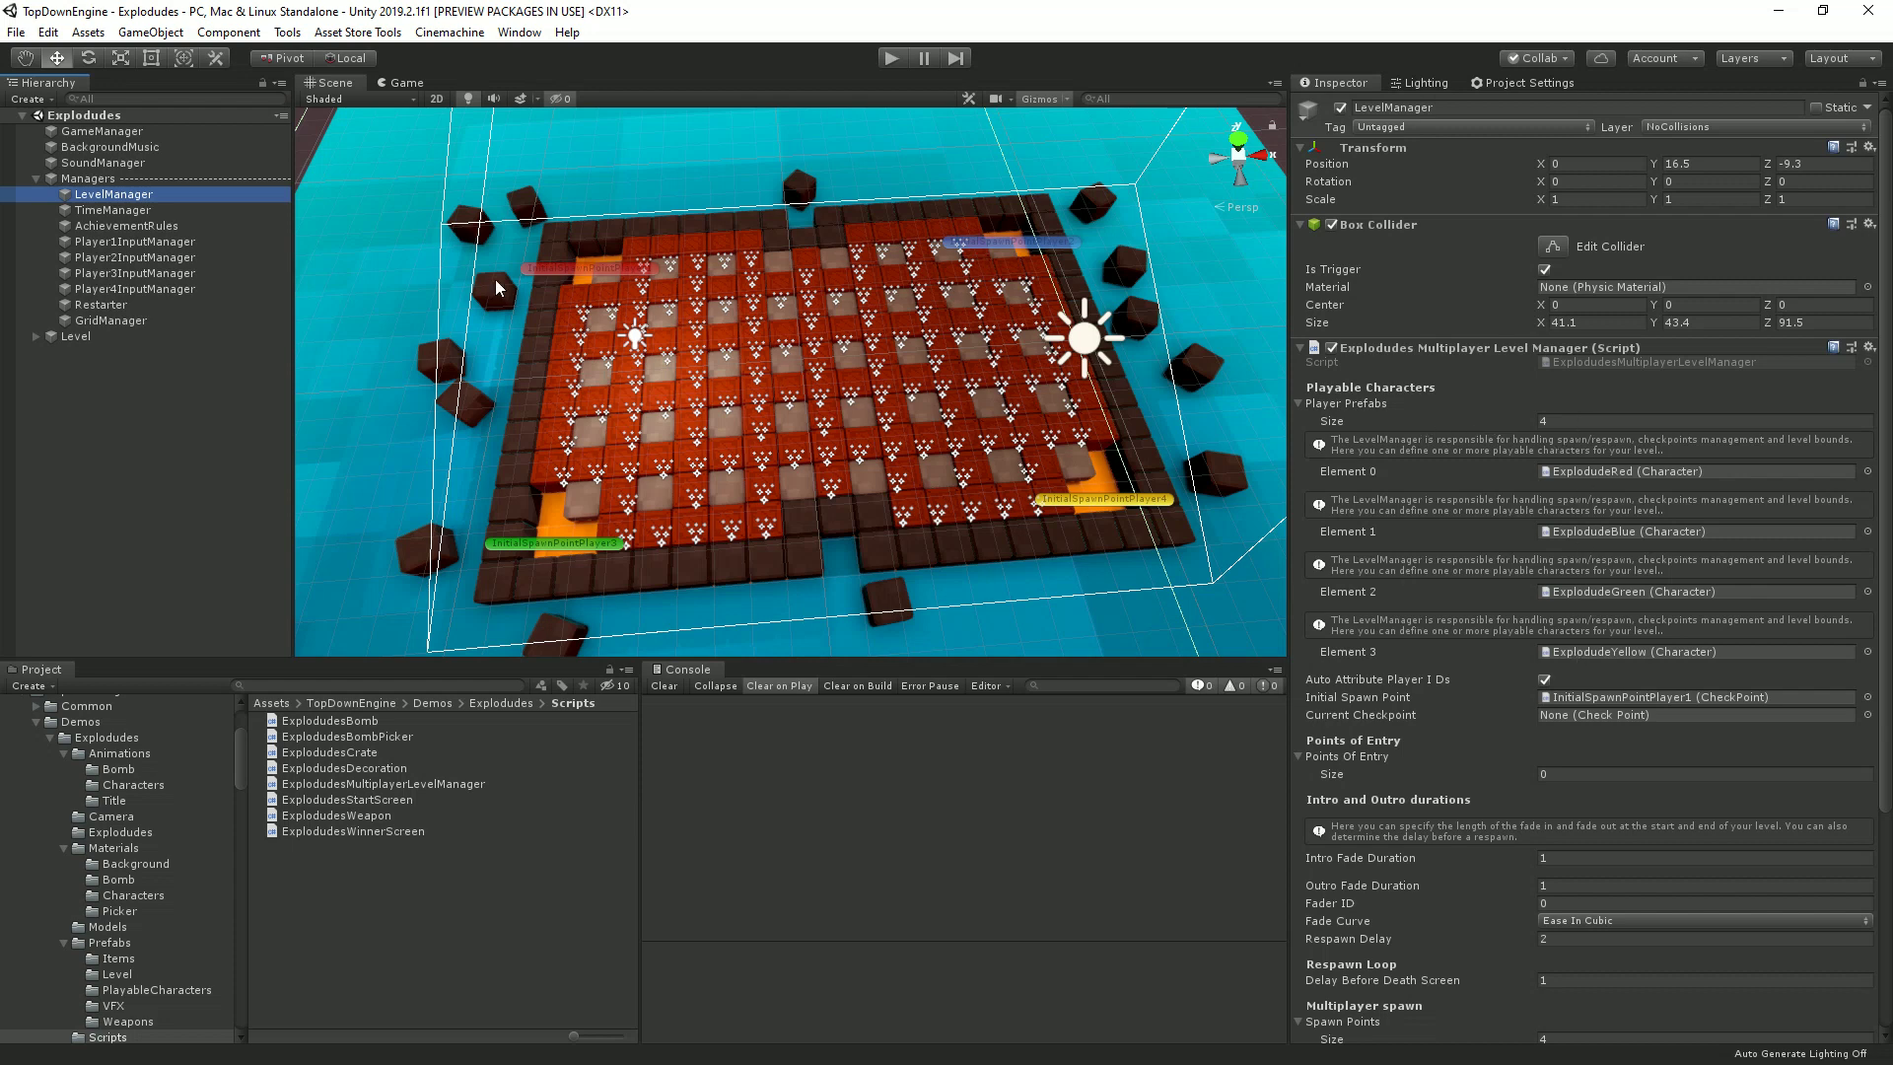
# Scroll LevelManager's Inspector to its four spawn points, Group camera mode and 99 game duration.
pyautogui.scroll(-5, 1425, 809)
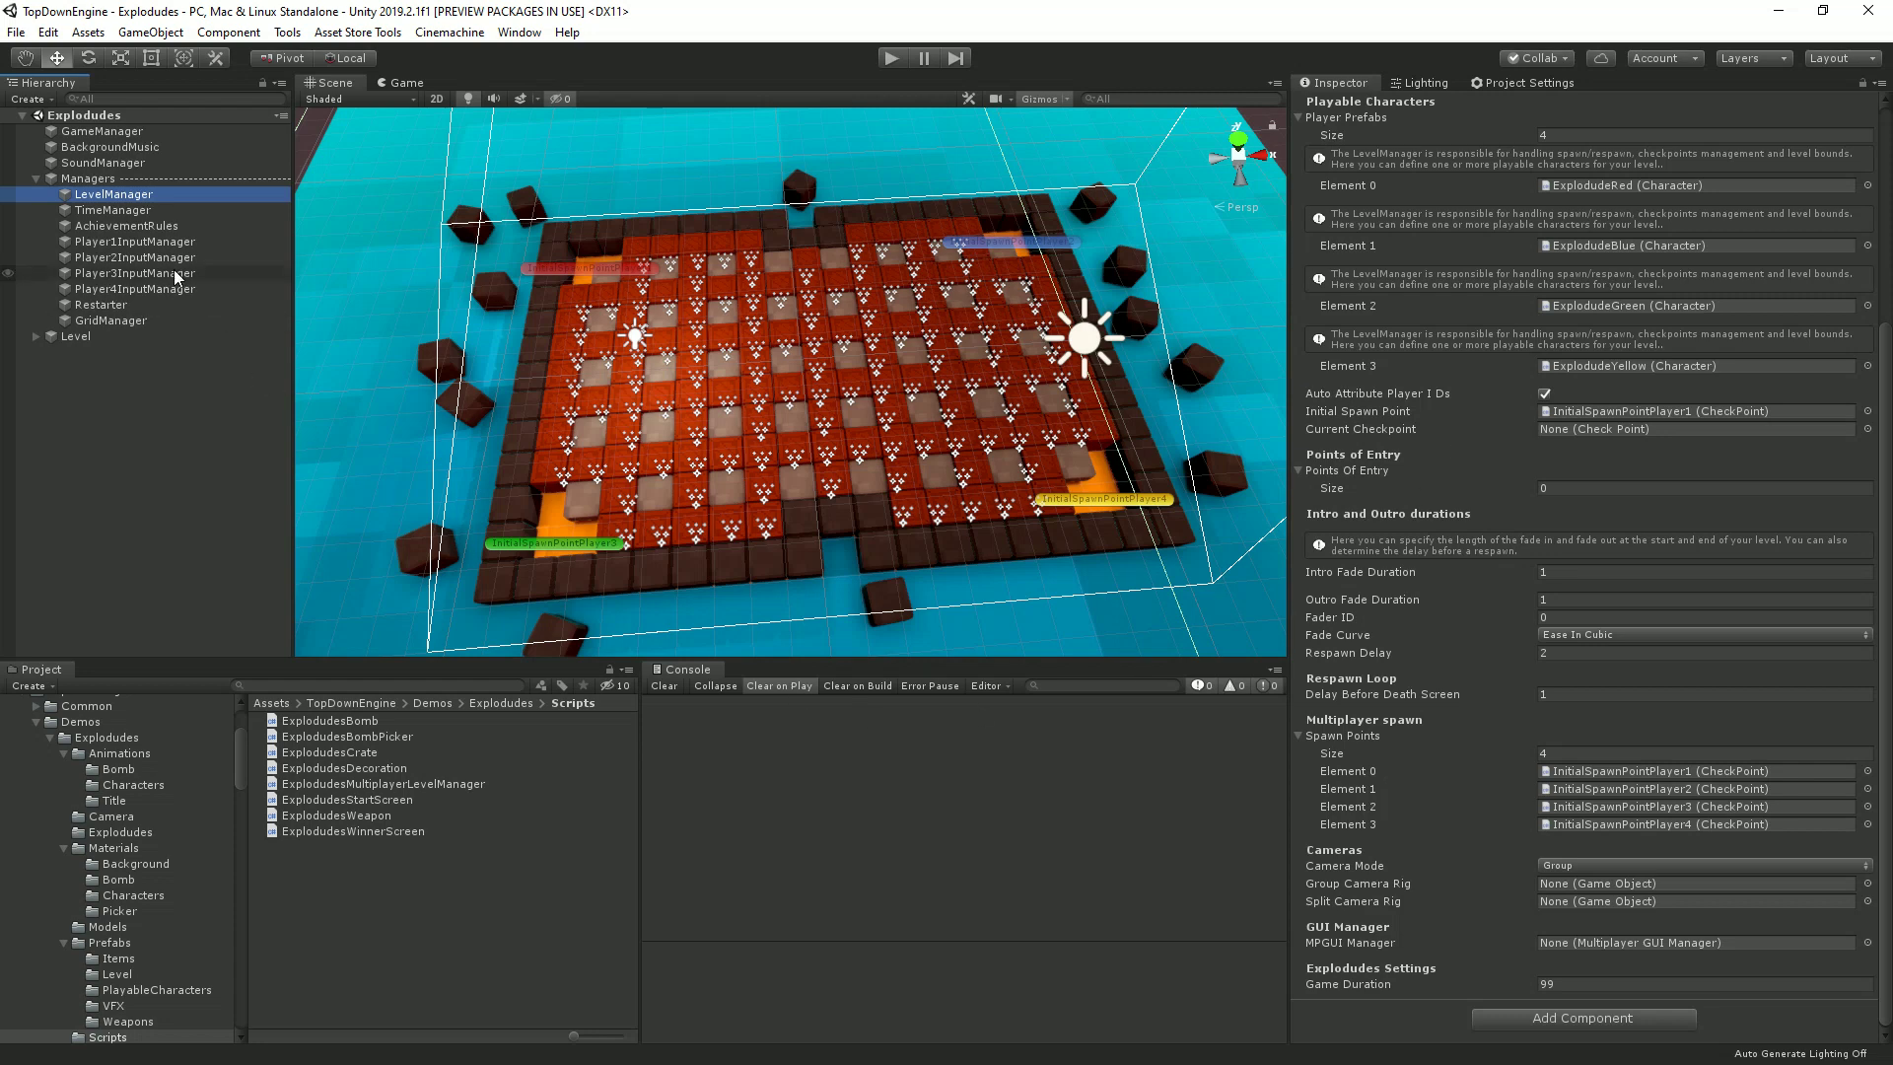
# Toggle GridManager's Draw Debug Grid on and off, leaving it off, and open PlayableCharacters.
pyautogui.click(114, 320)
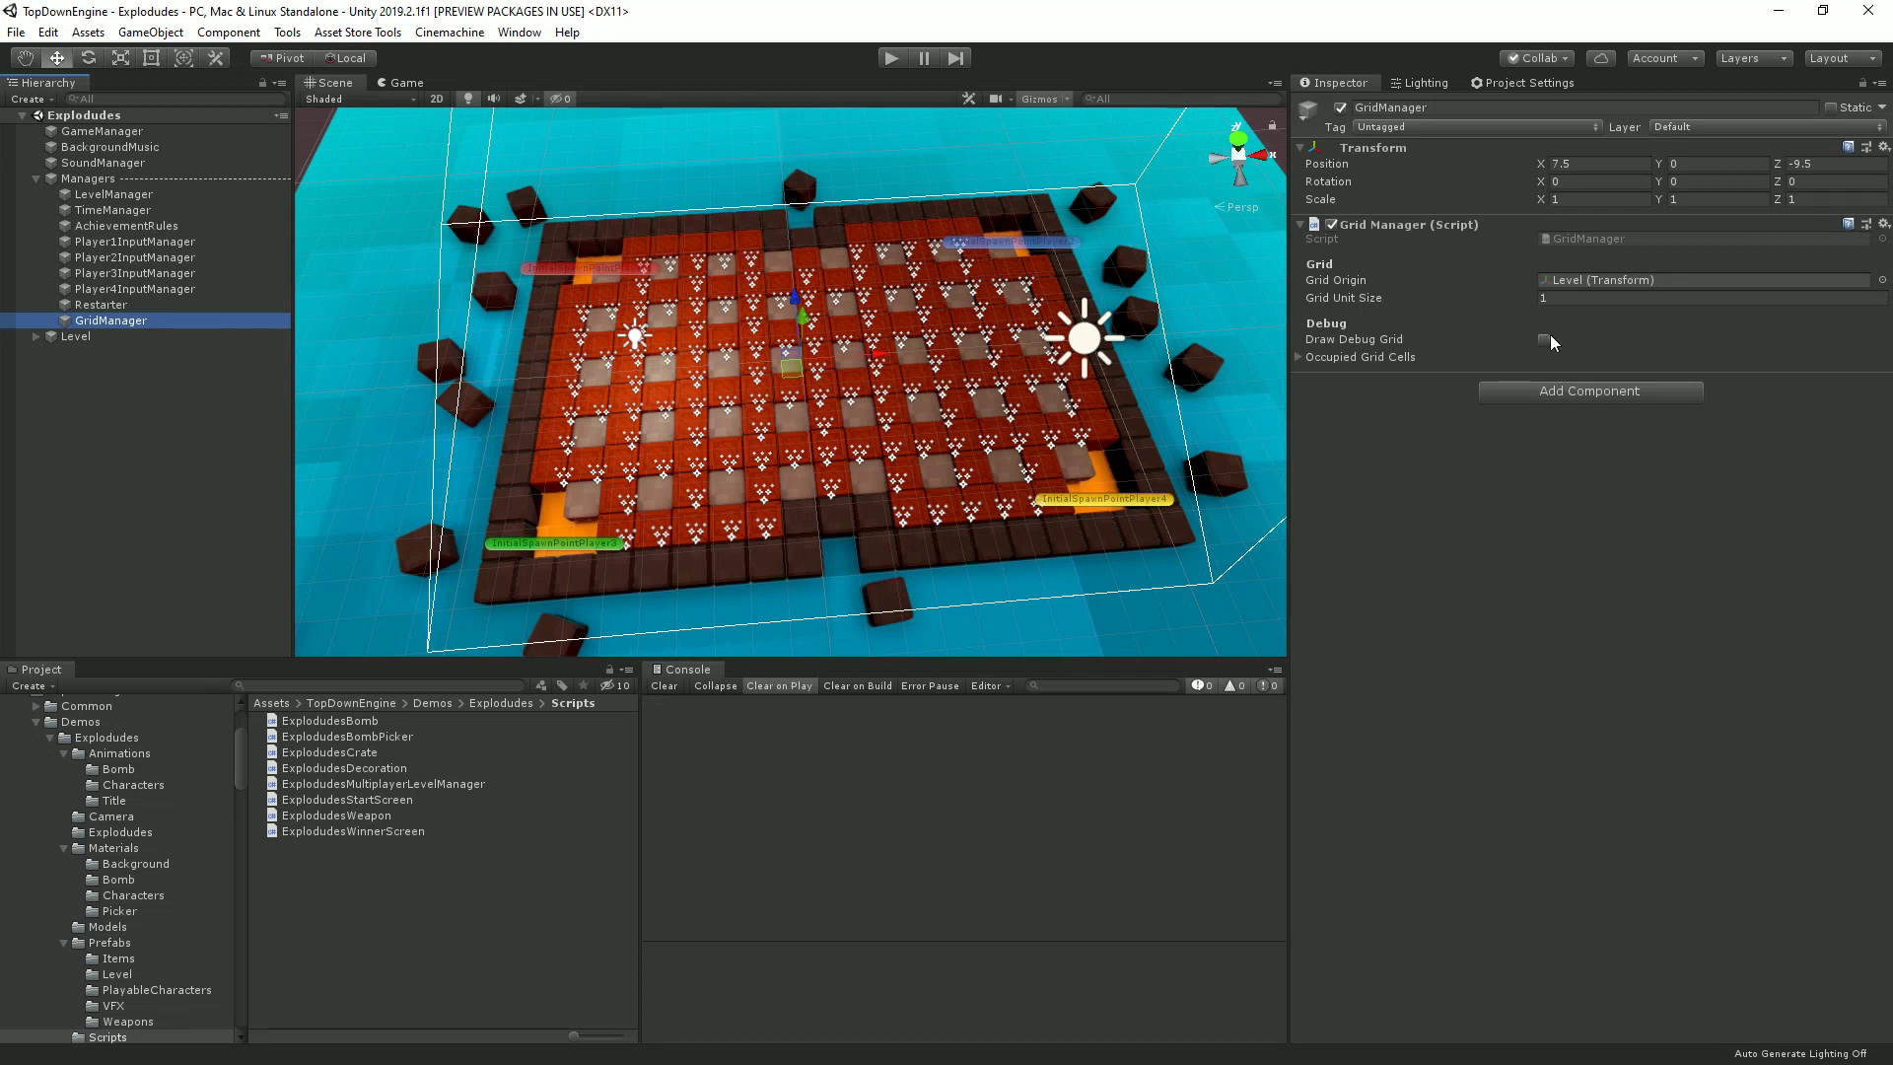
pyautogui.click(1543, 340)
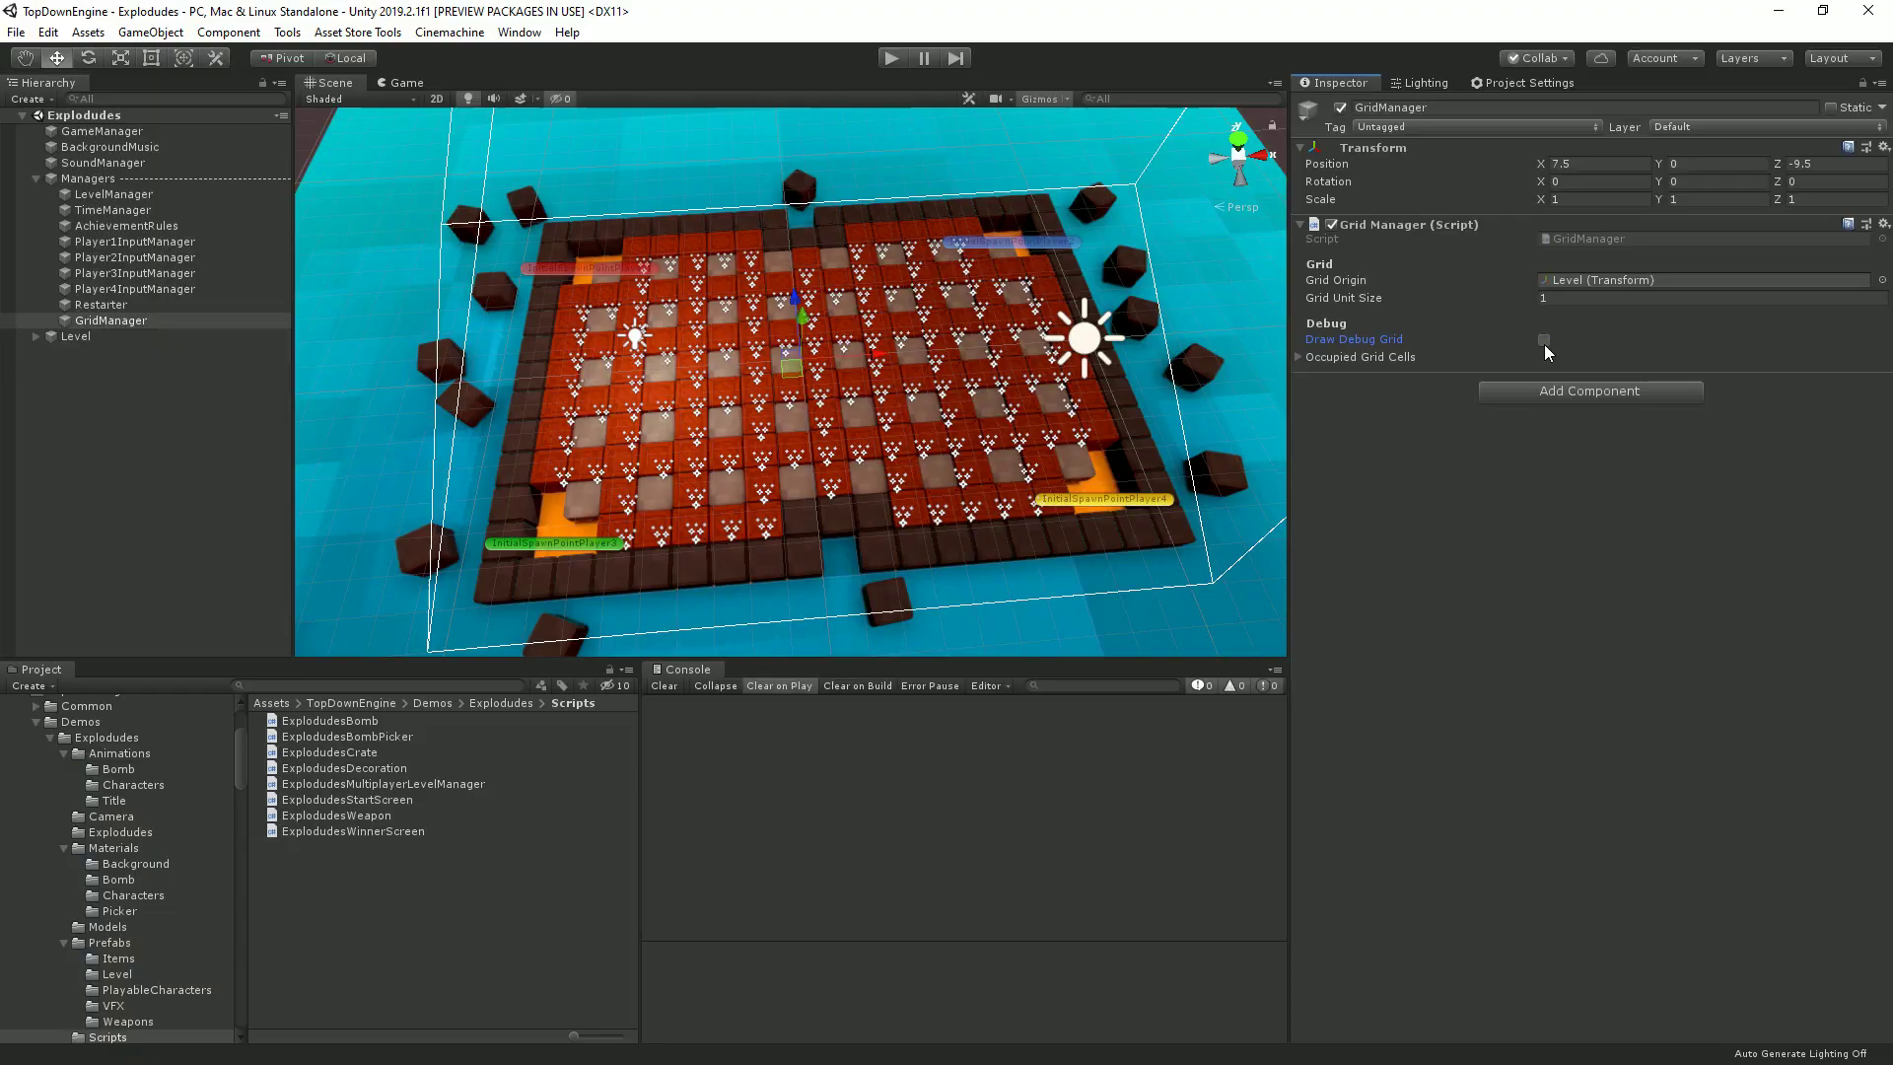
pyautogui.click(1544, 341)
pyautogui.moveTo(710, 463)
pyautogui.keyDown('alt'); pyautogui.mouseDown()
pyautogui.moveTo(676, 483)
pyautogui.moveTo(887, 448)
pyautogui.mouseUp(); pyautogui.keyUp('alt')
pyautogui.click(1544, 340)
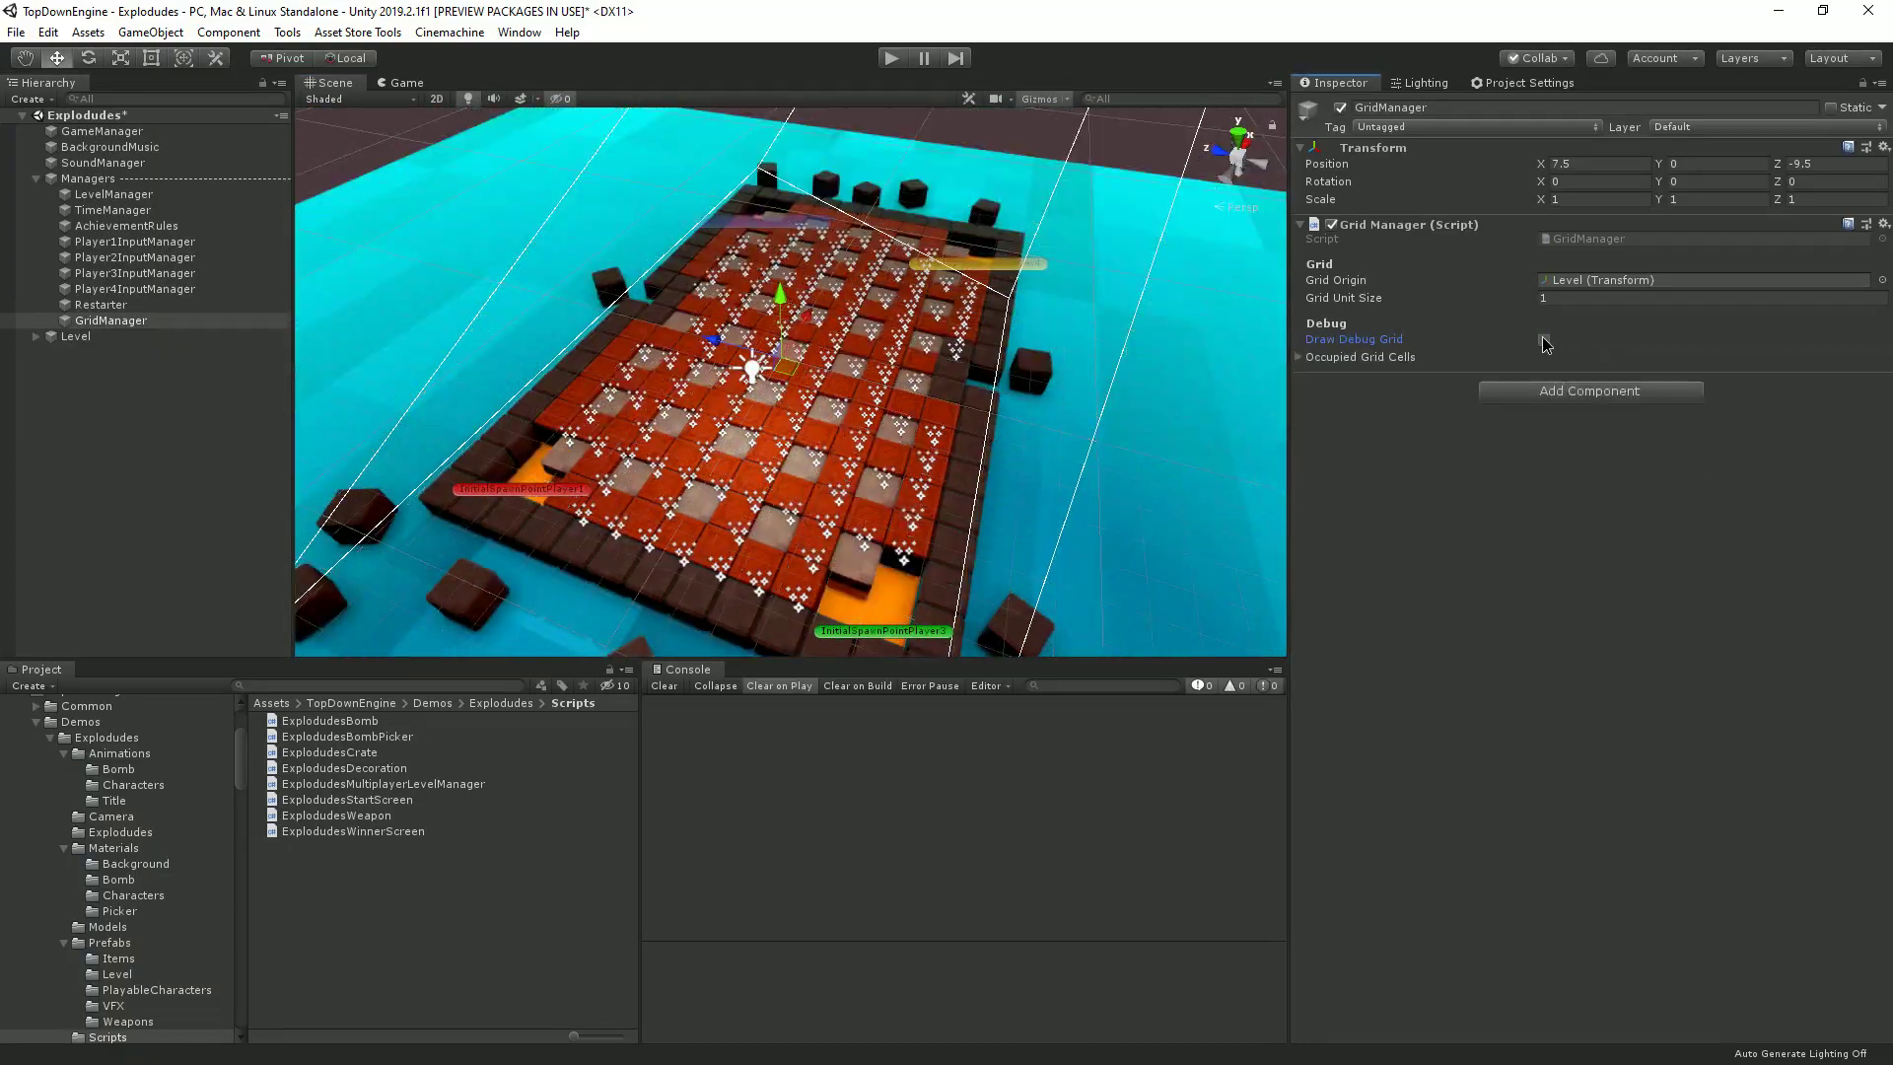
pyautogui.click(1544, 340)
pyautogui.click(1545, 342)
pyautogui.click(174, 990)
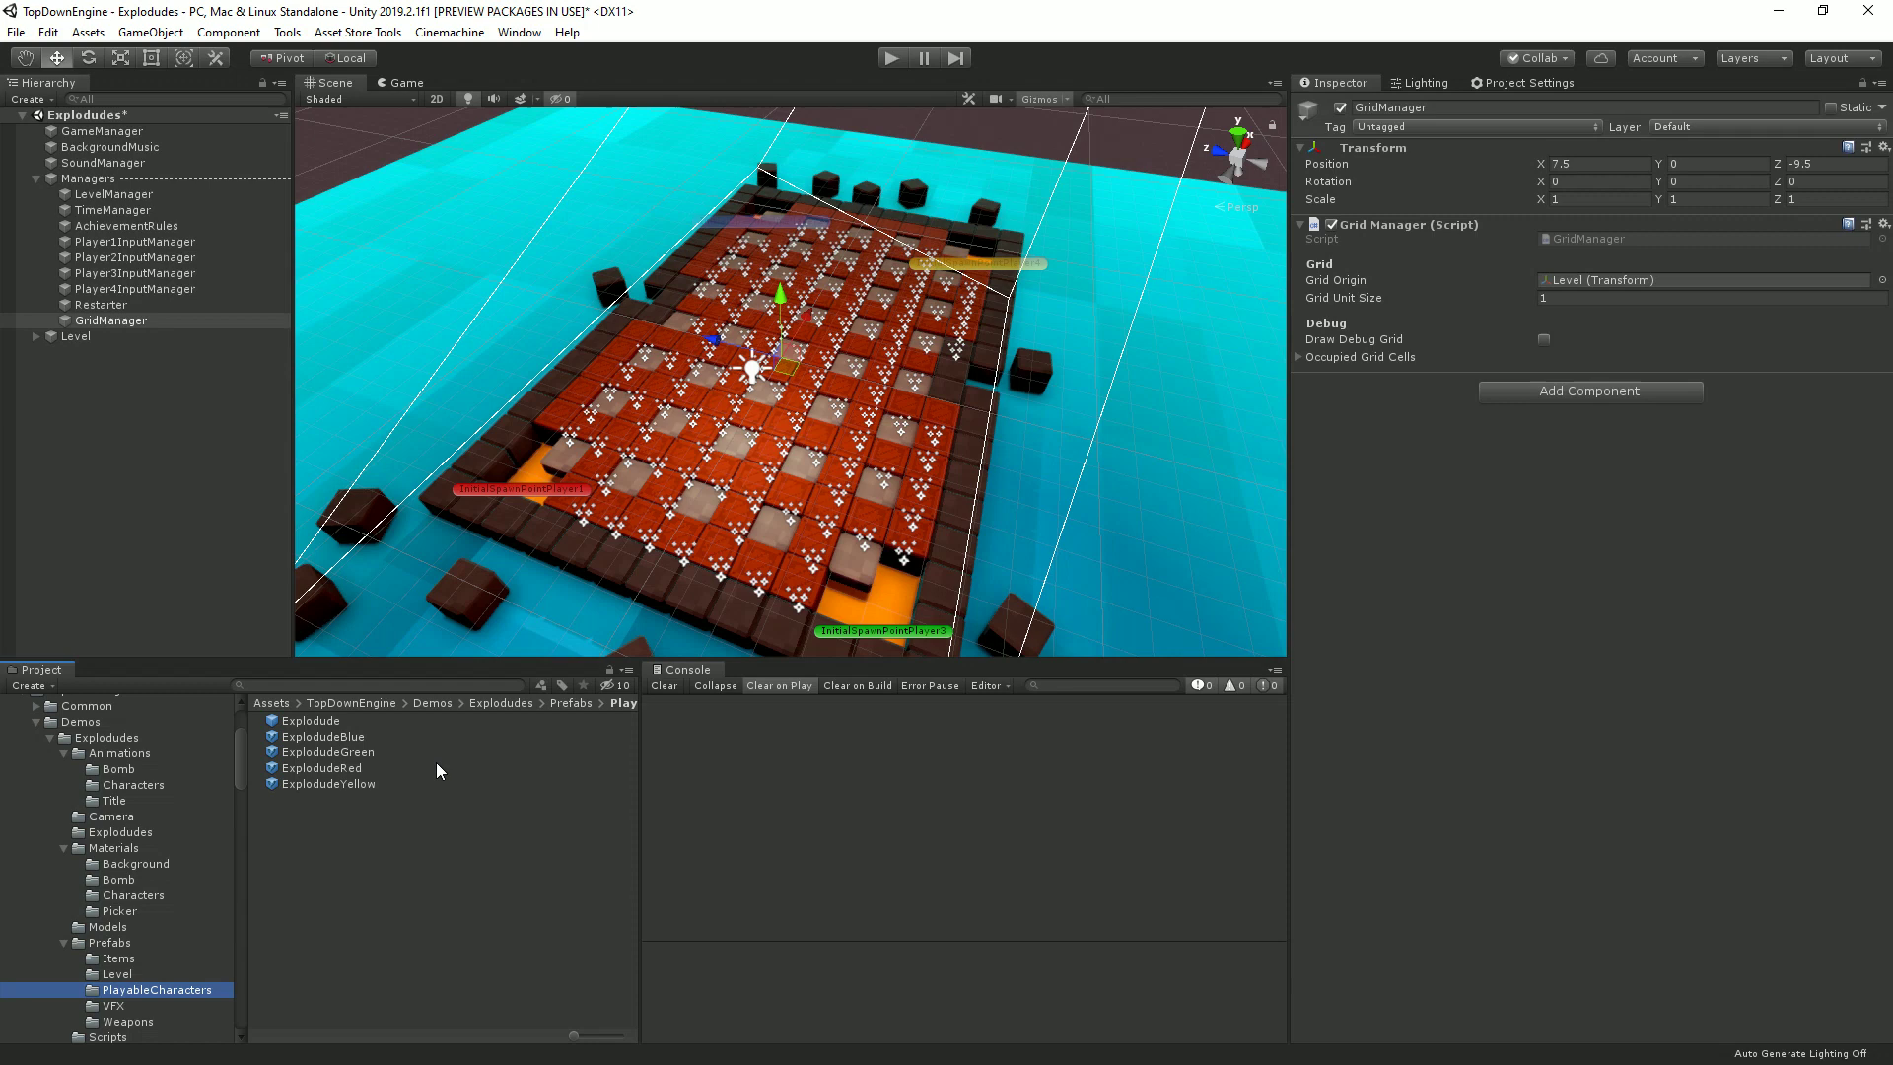
# Inspect the Explodude prefab and its Blue, Green, Red and Yellow variants' grid movement settings.
pyautogui.click(311, 721)
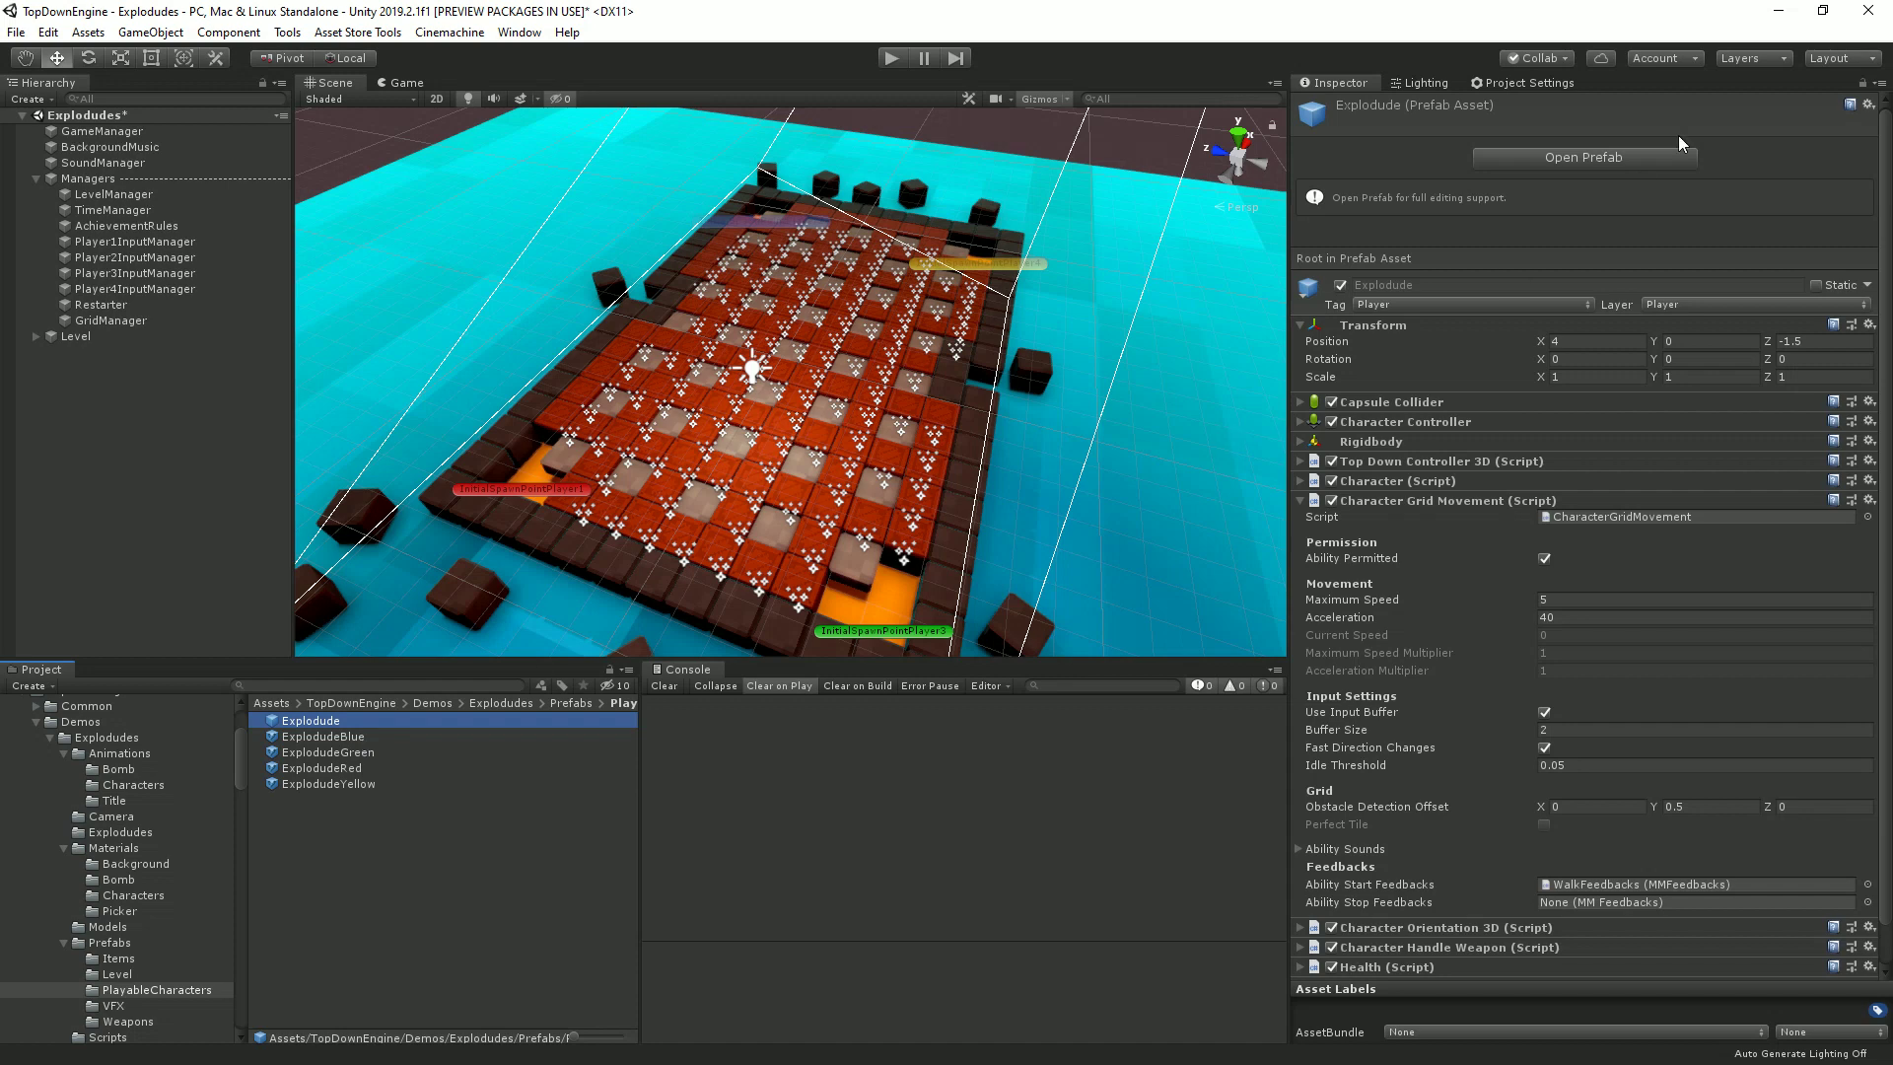
pyautogui.click(358, 738)
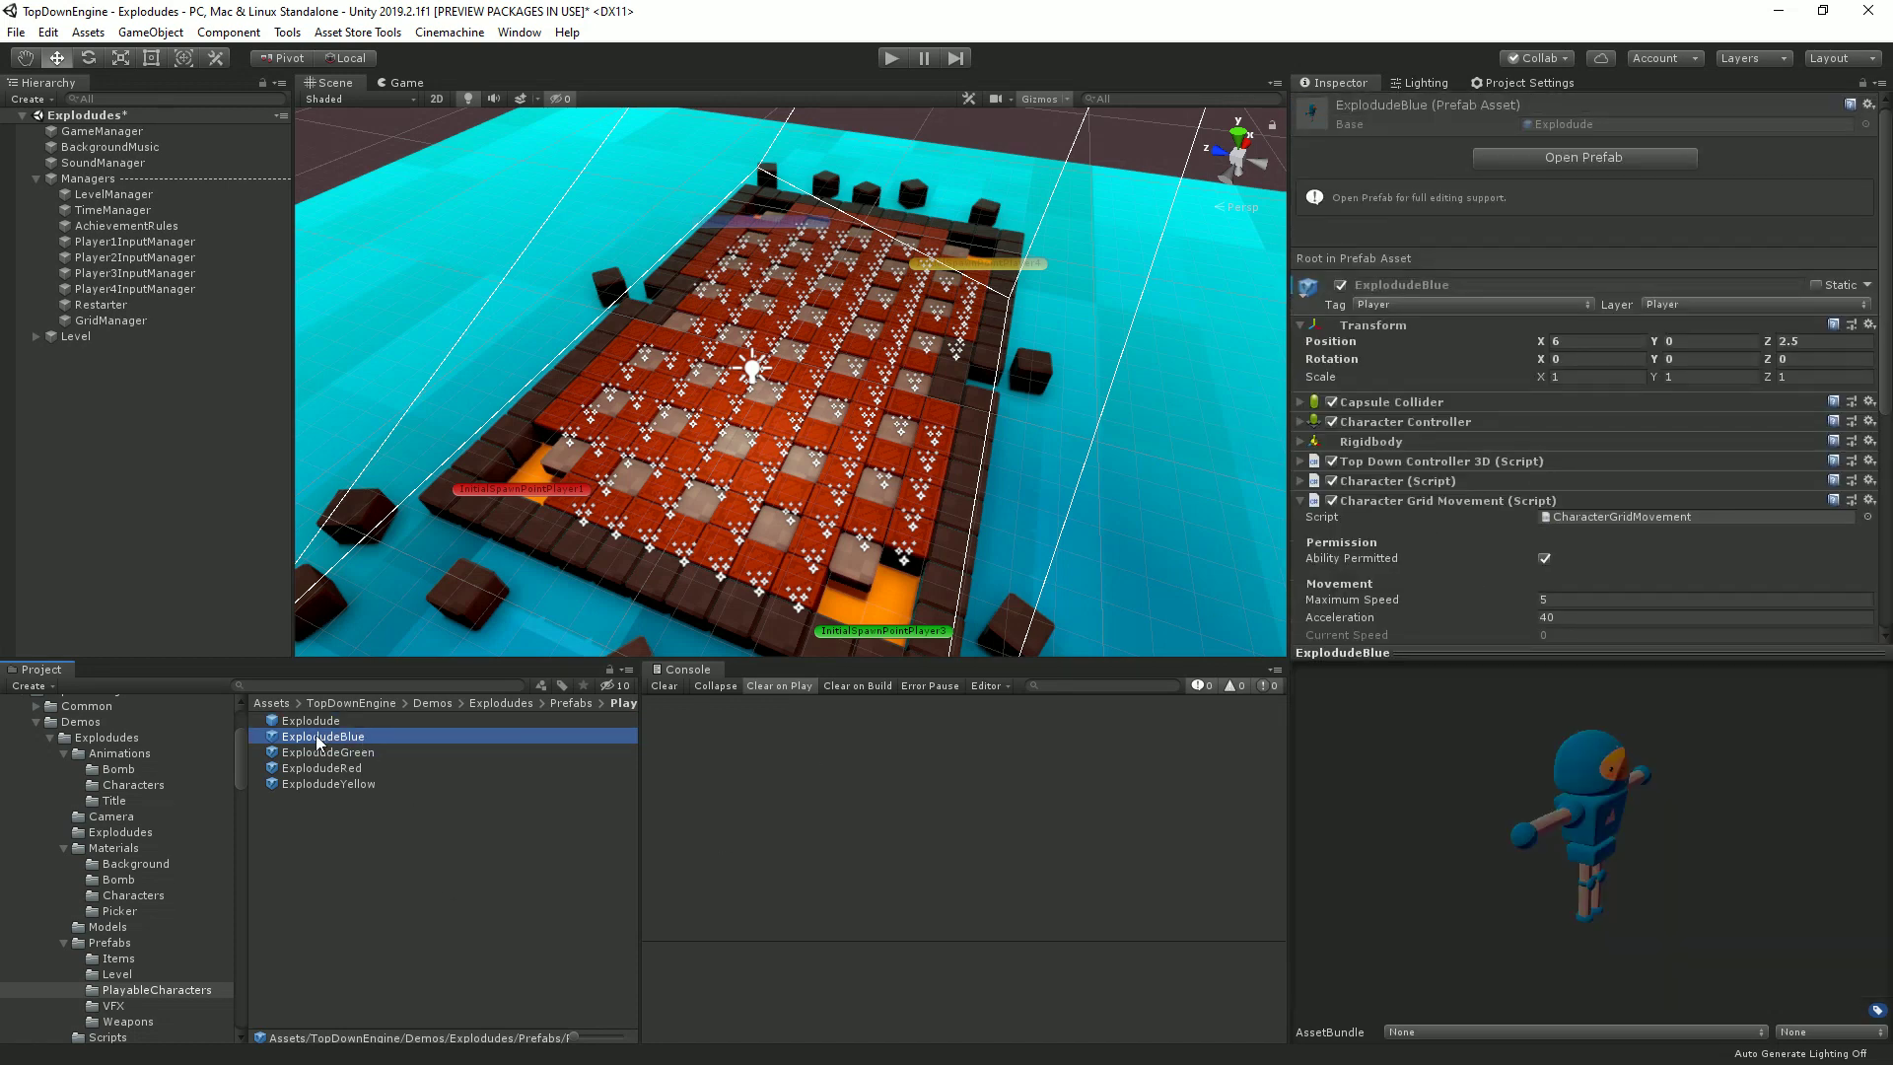
pyautogui.press('Up')
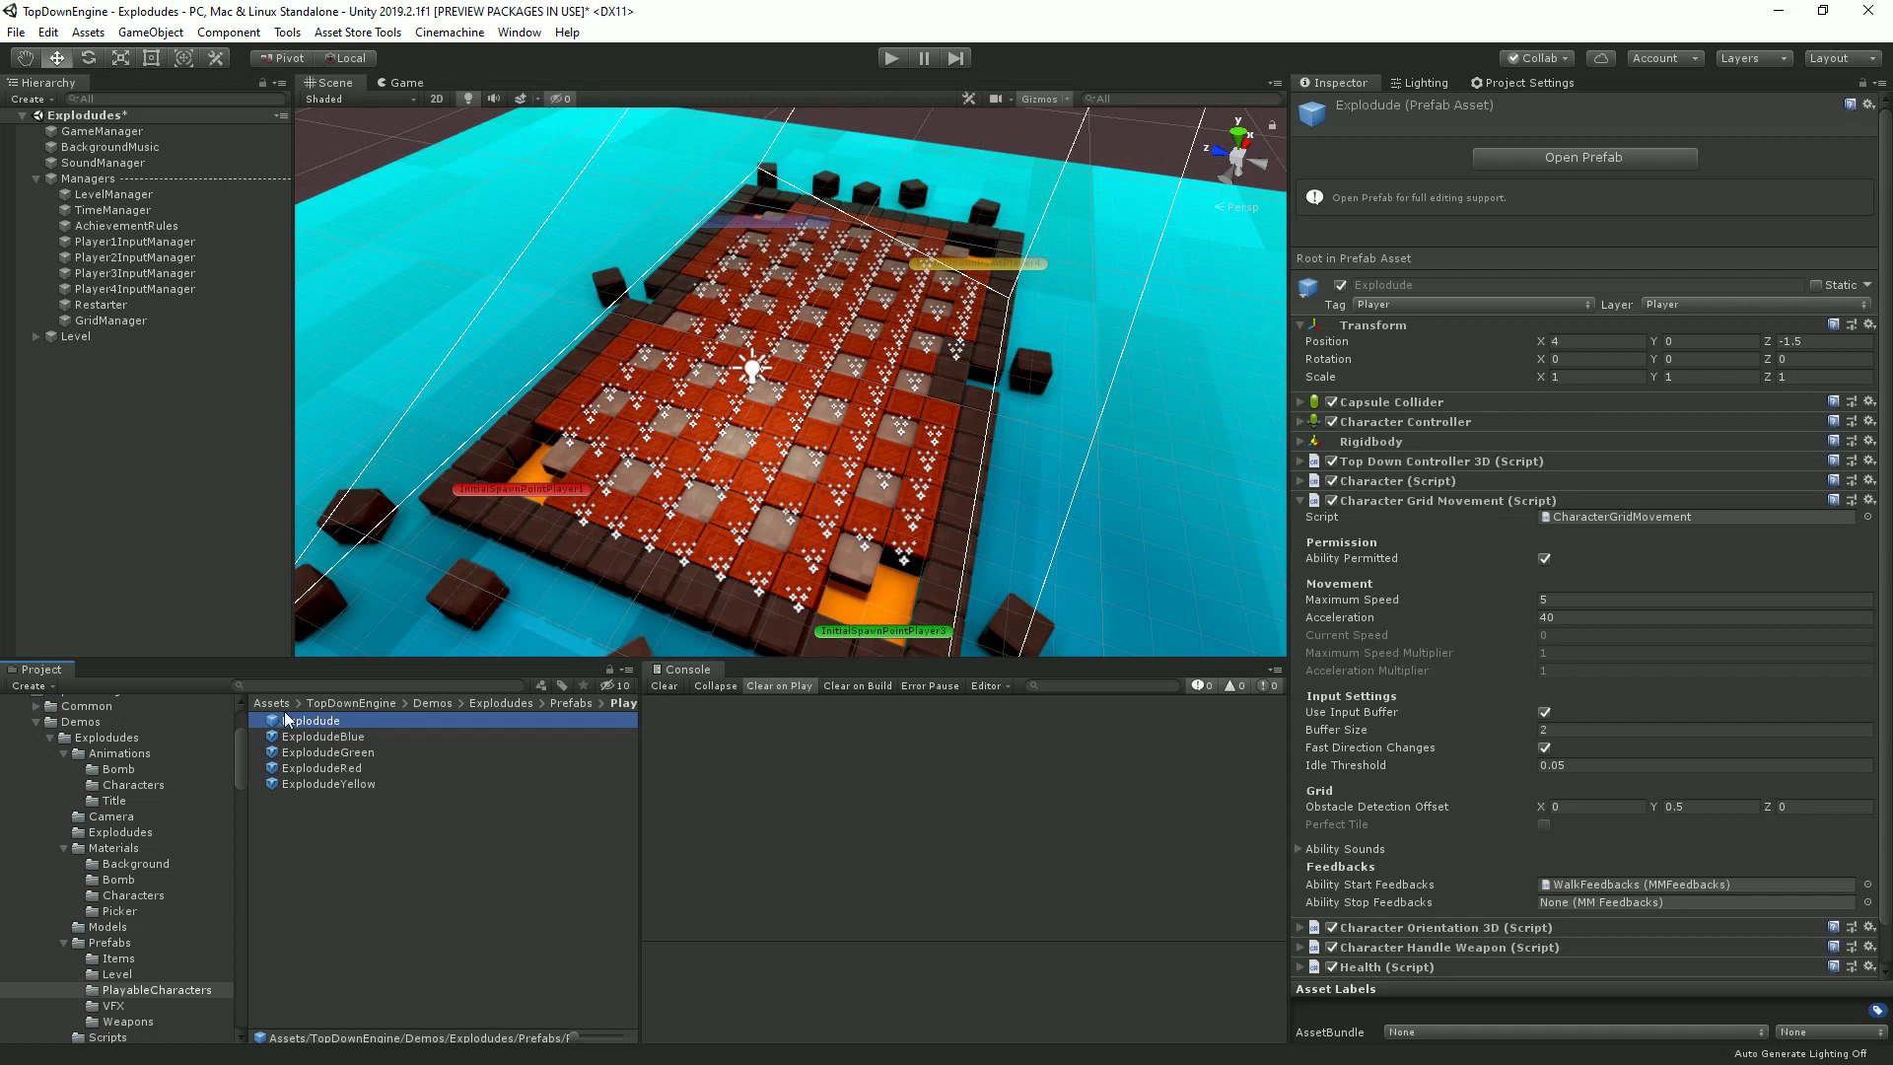
pyautogui.click(353, 739)
pyautogui.press('Down')
pyautogui.press('Down')
pyautogui.press('Down')
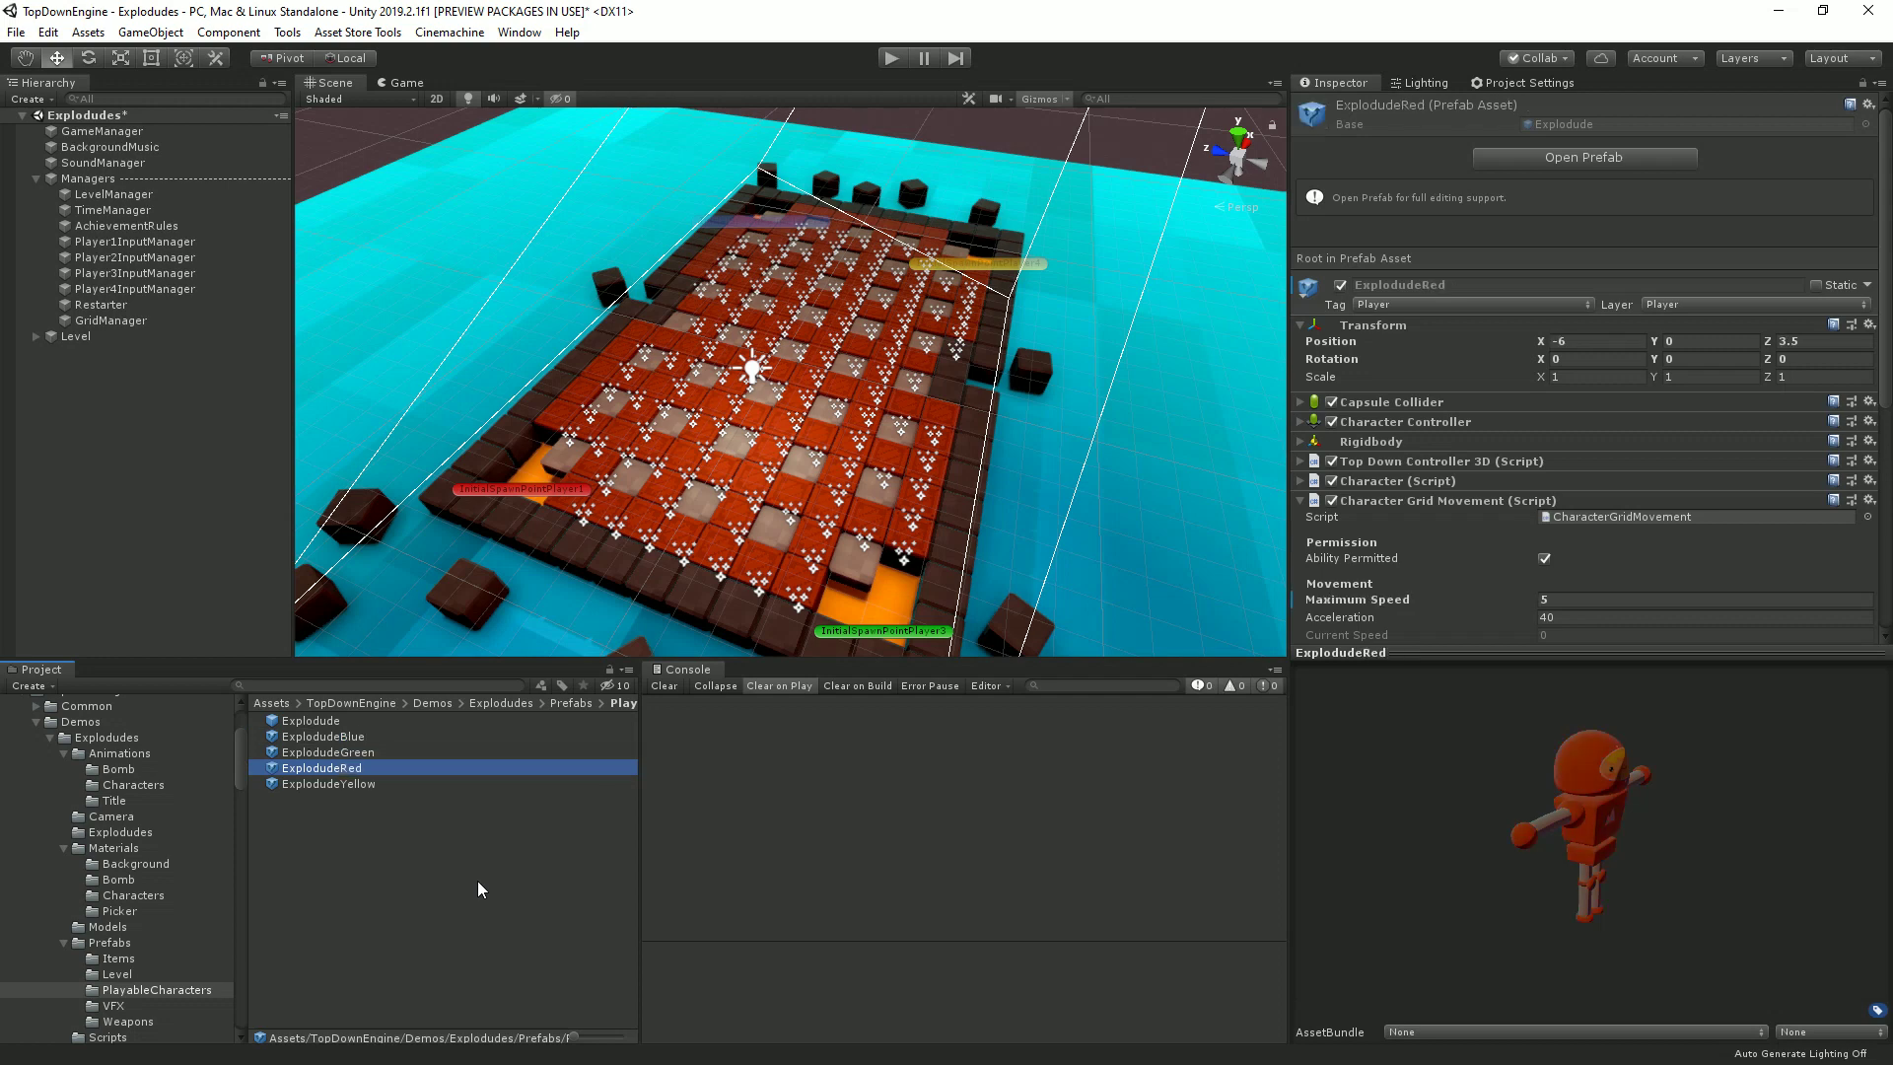
pyautogui.press('Up')
pyautogui.press('Up')
pyautogui.press('Up')
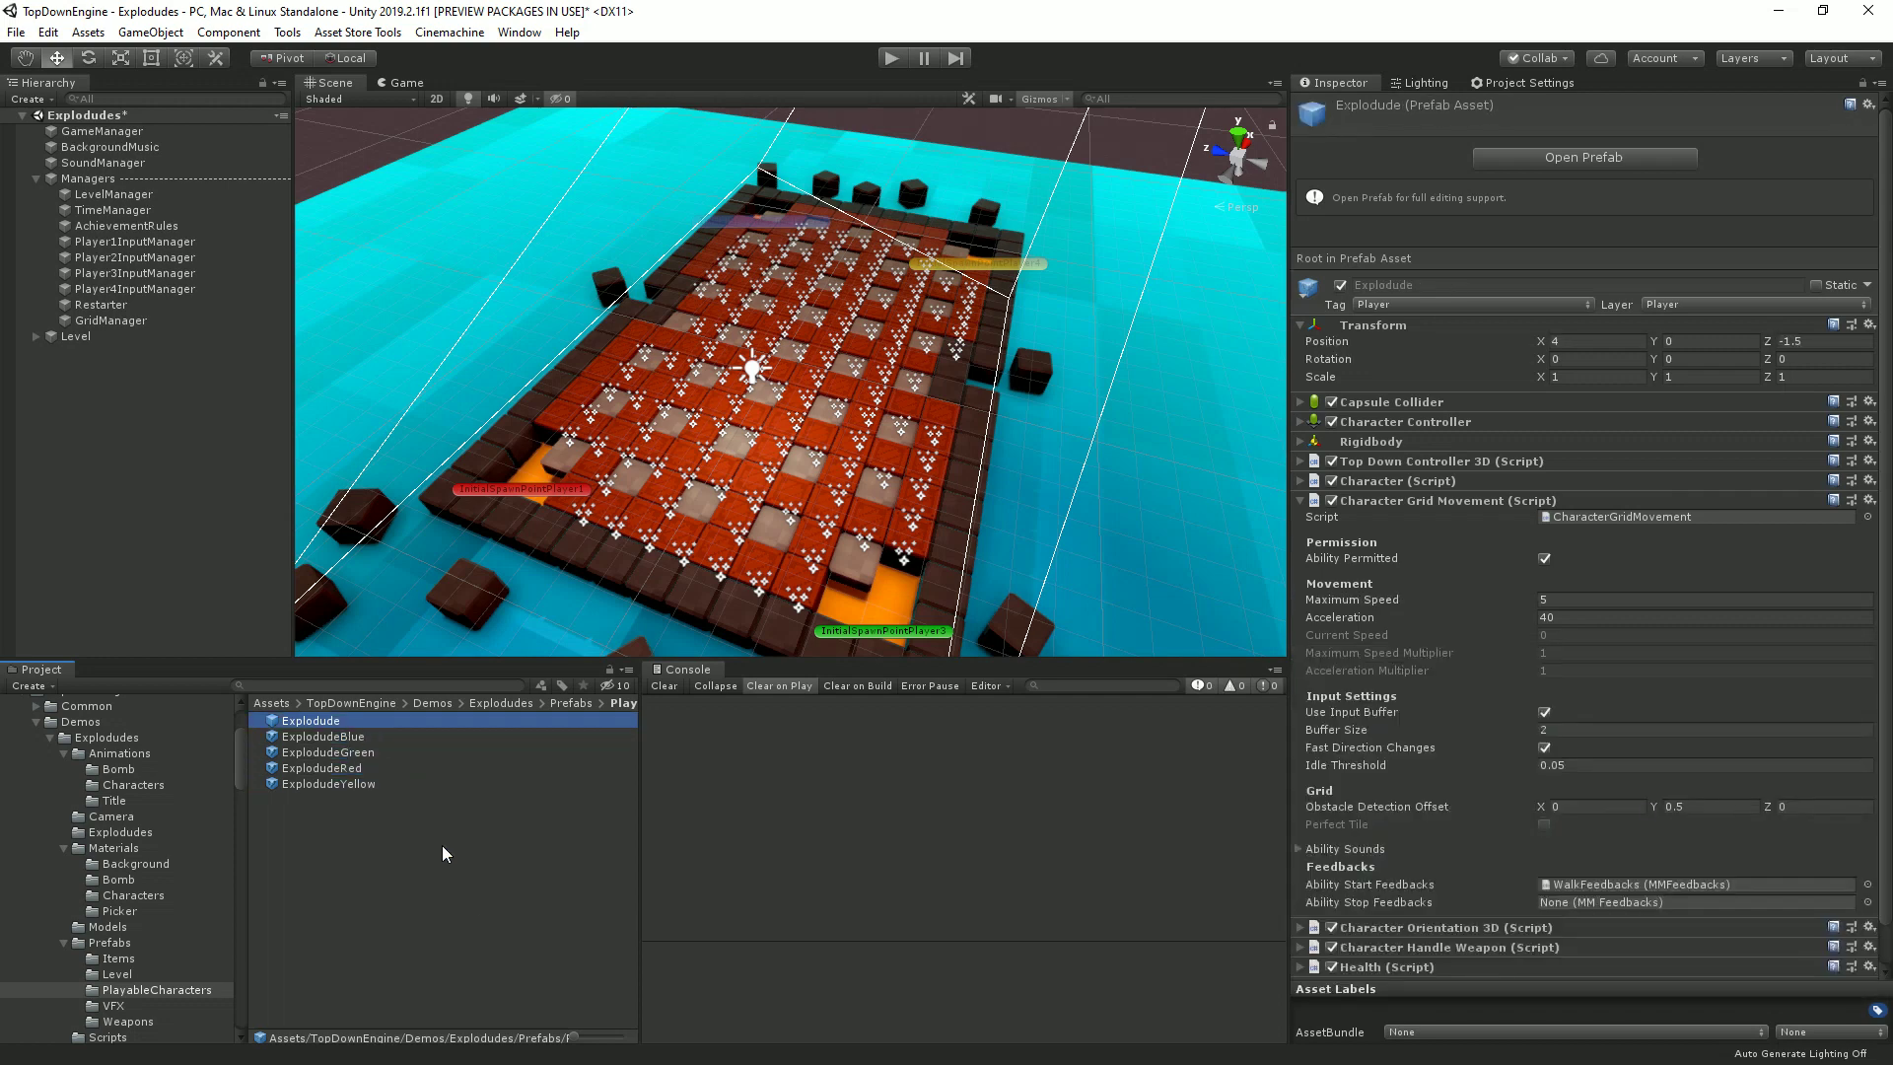
pyautogui.moveTo(1515, 782); pyautogui.dragTo(1528, 818)
pyautogui.press('Up')
# Open the Explodude prefab for editing, orbit around it, then return to the Explodudes scene.
pyautogui.click(1578, 160)
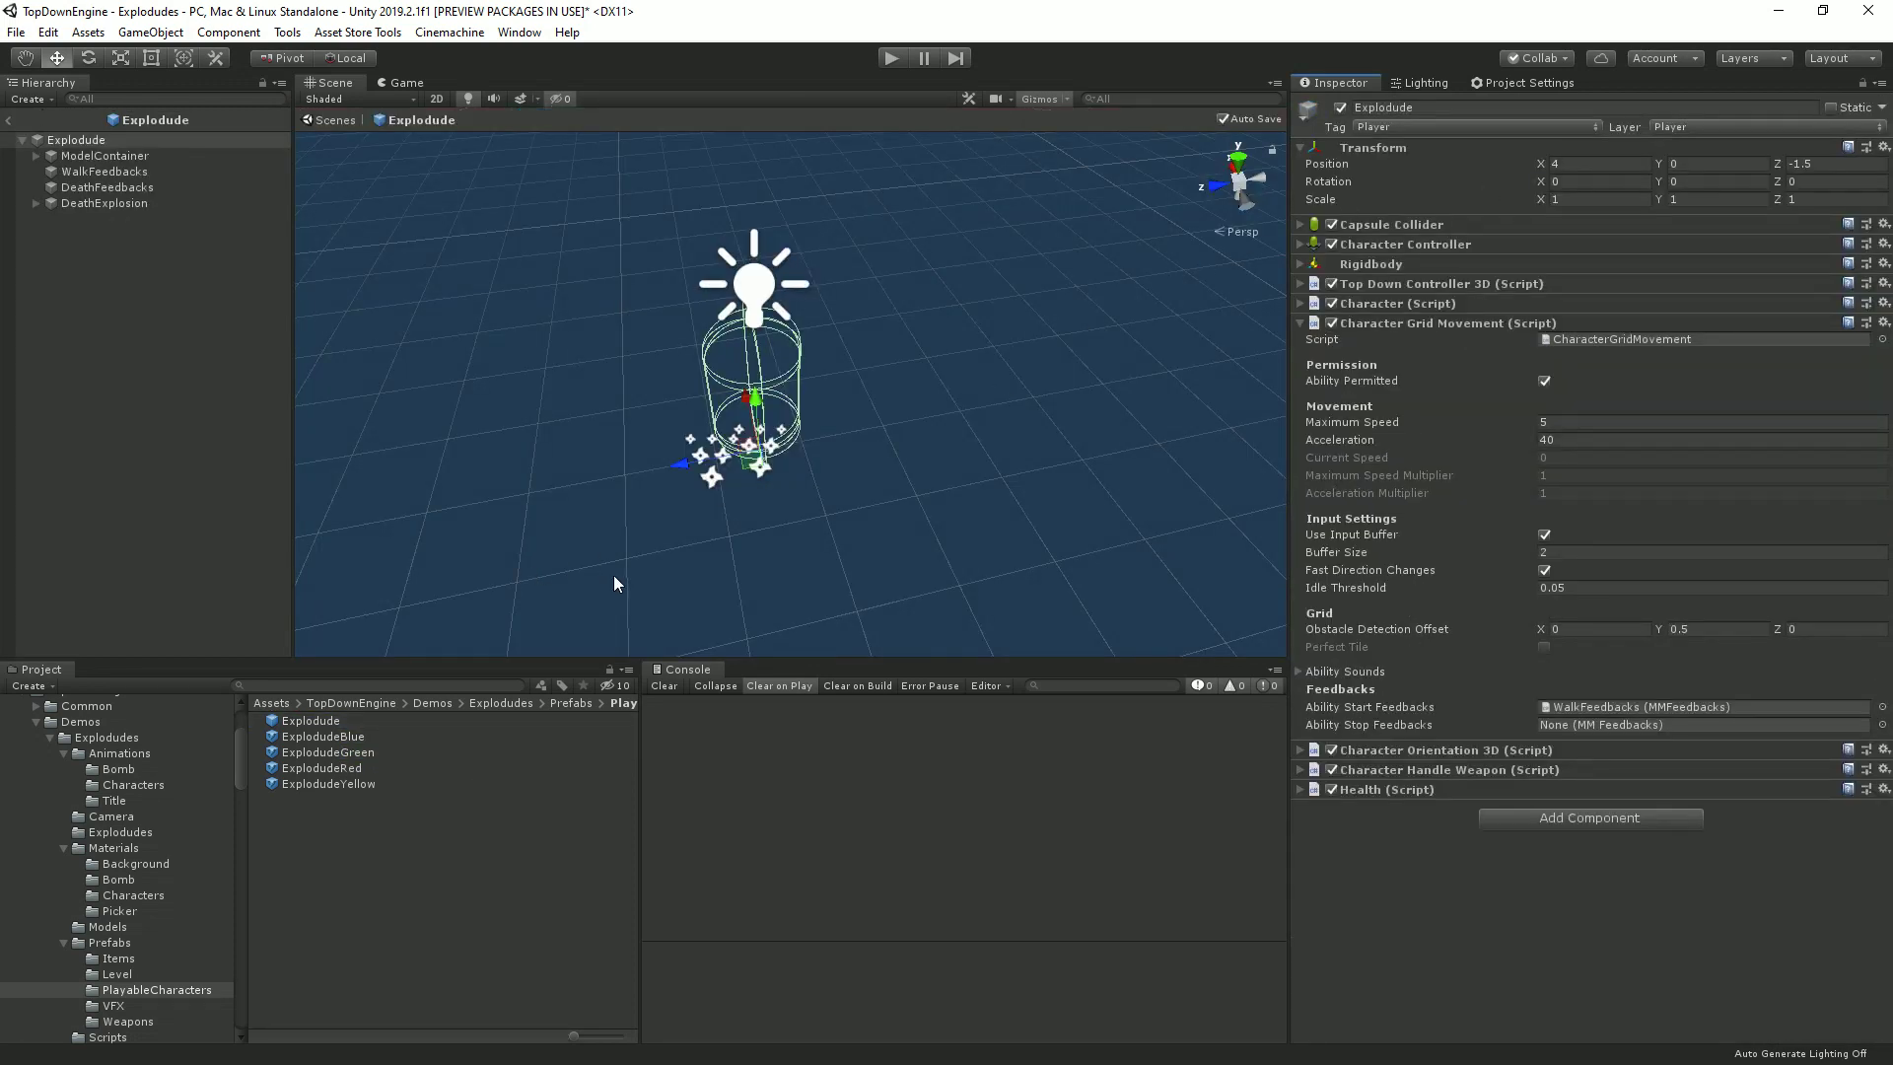
pyautogui.keyDown('alt'); pyautogui.moveTo(623, 416); pyautogui.dragTo(497, 369); pyautogui.keyUp('alt')
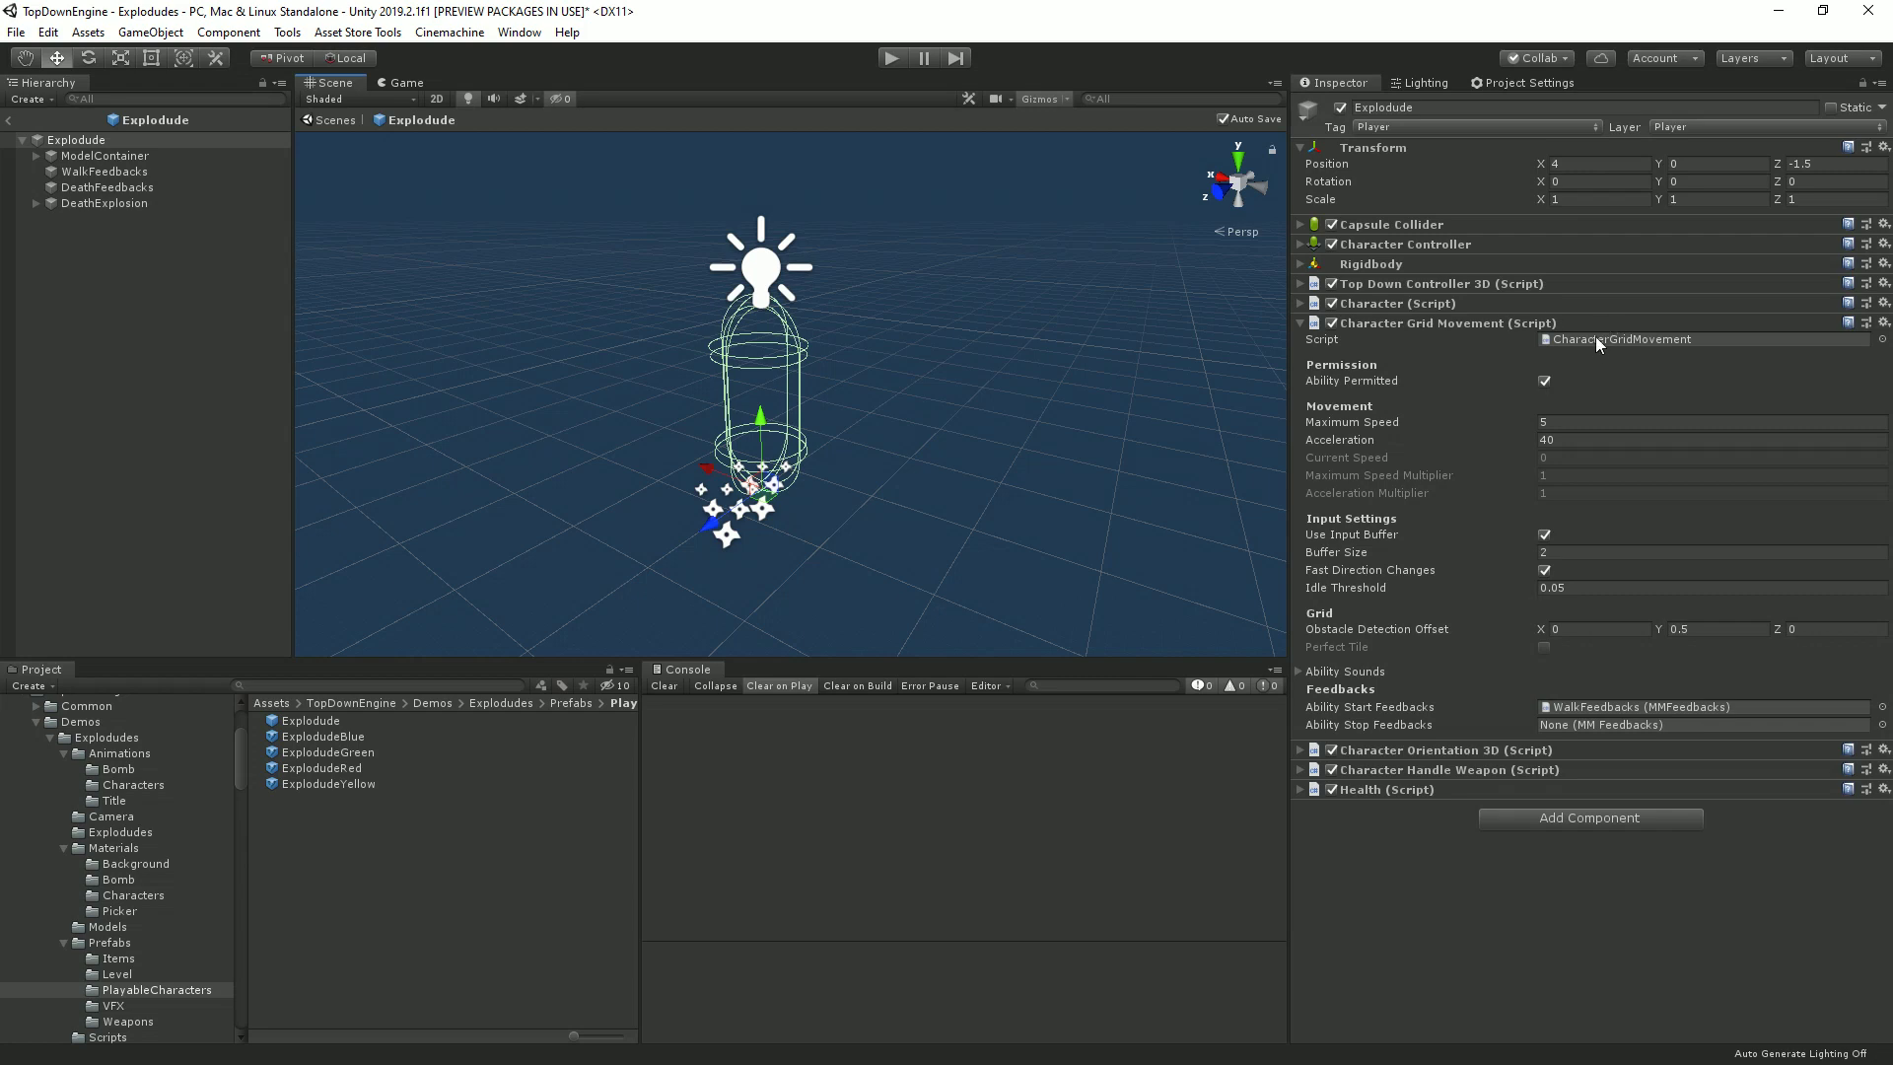
pyautogui.click(331, 121)
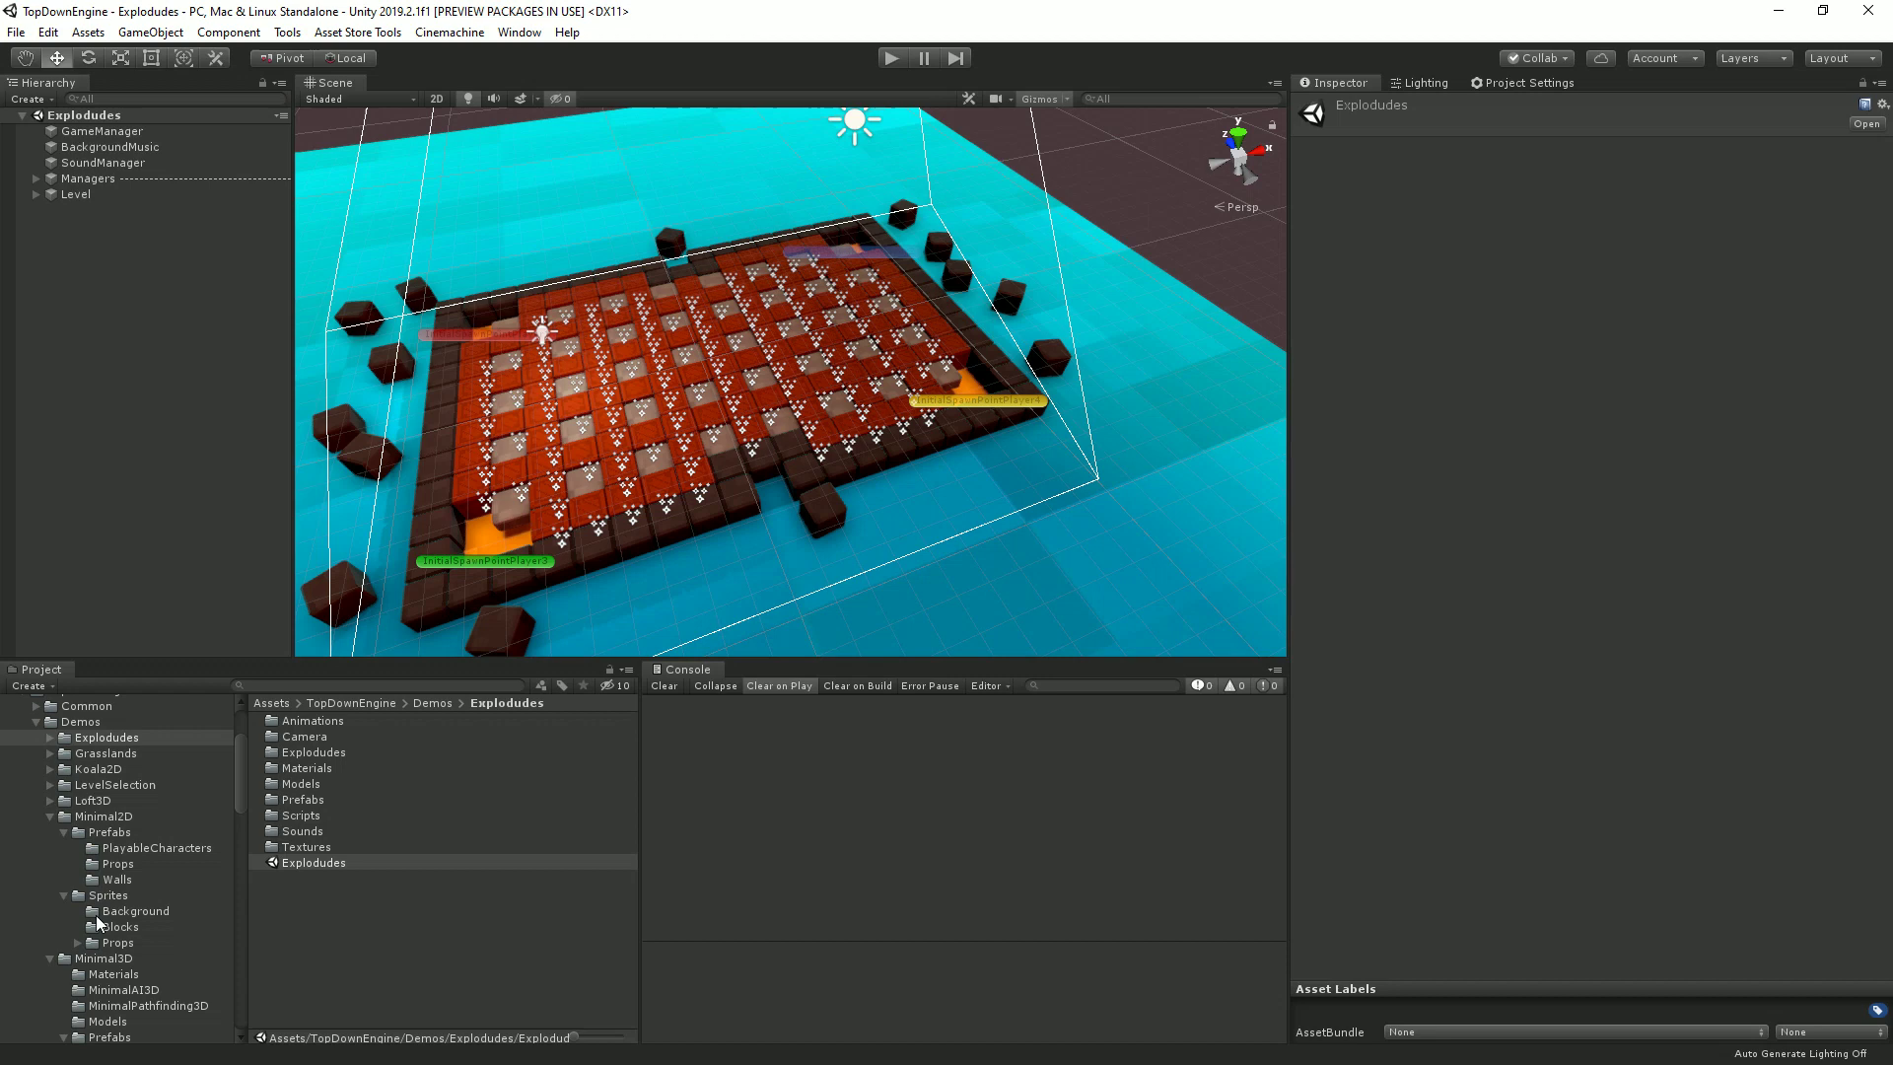
# Open the MinimalGrid3D scene from the Minimal3D folder and orbit around its grid board.
pyautogui.click(104, 959)
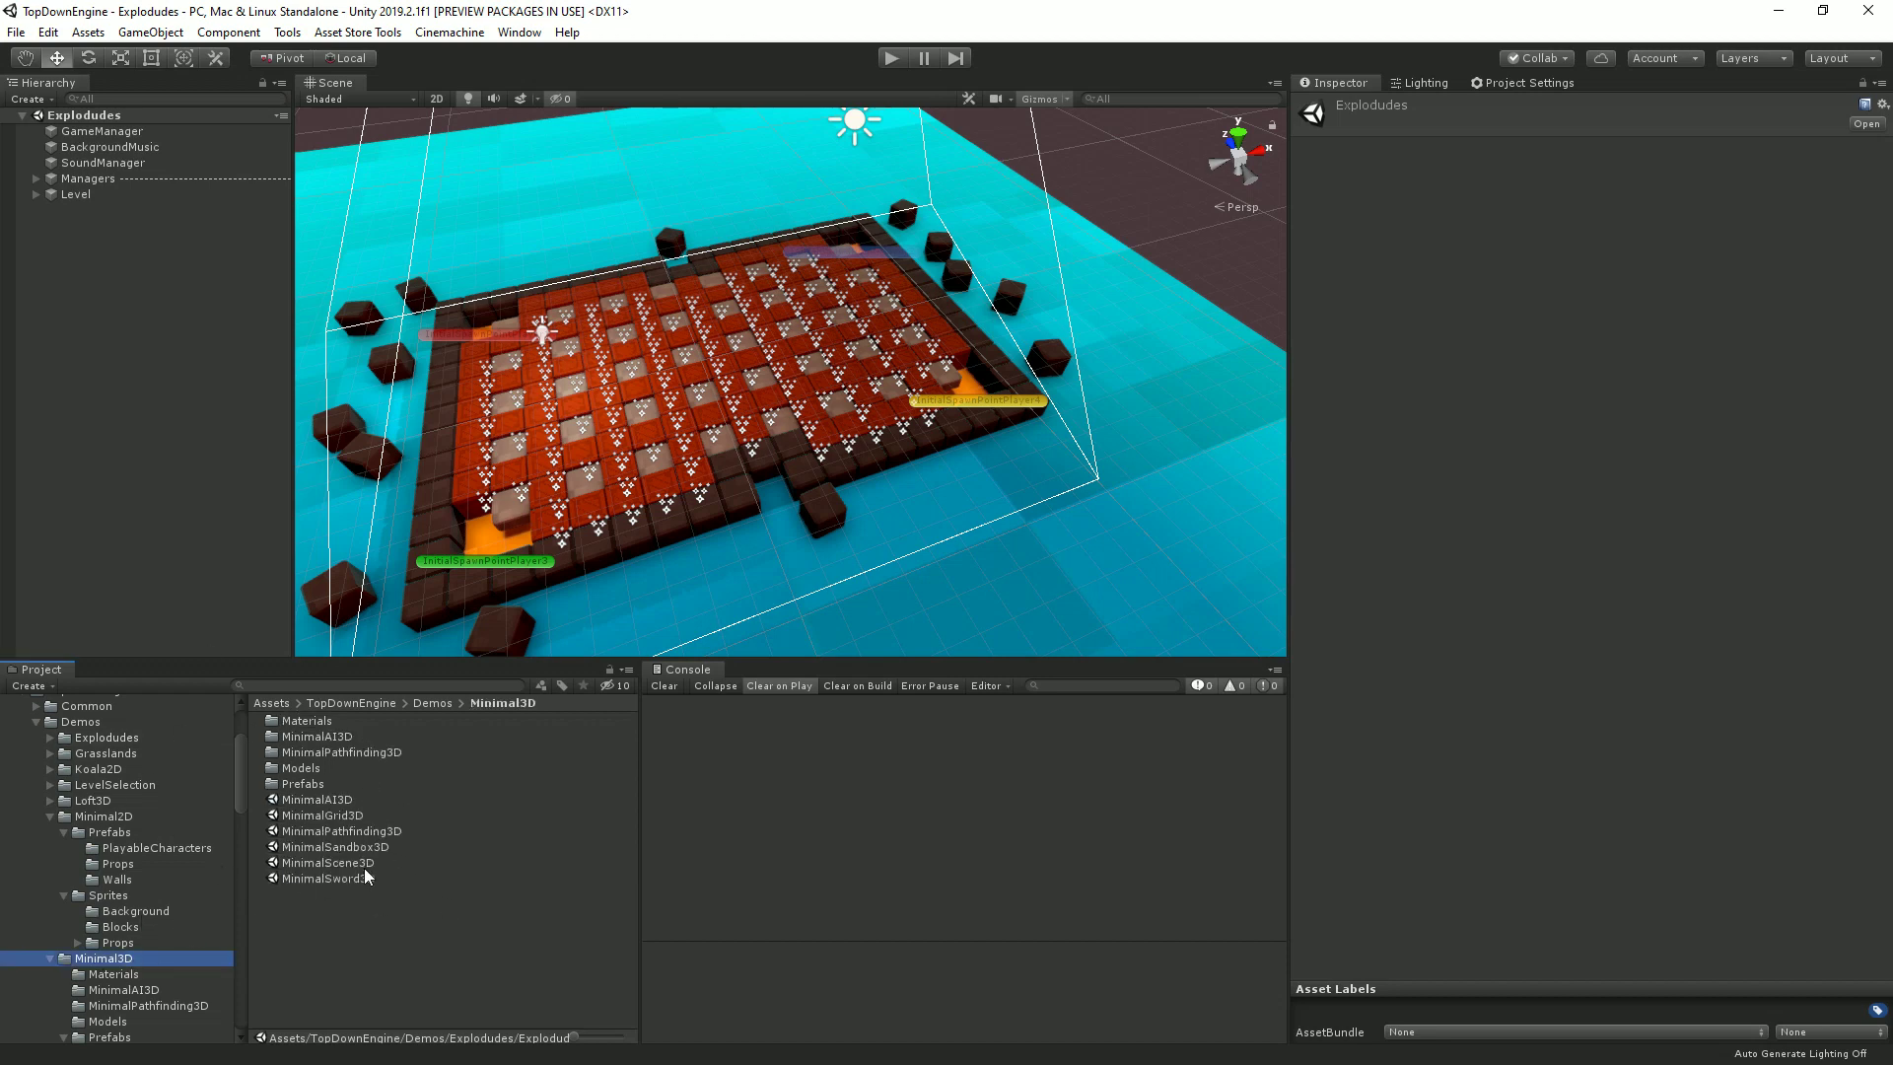
pyautogui.doubleClick(322, 815)
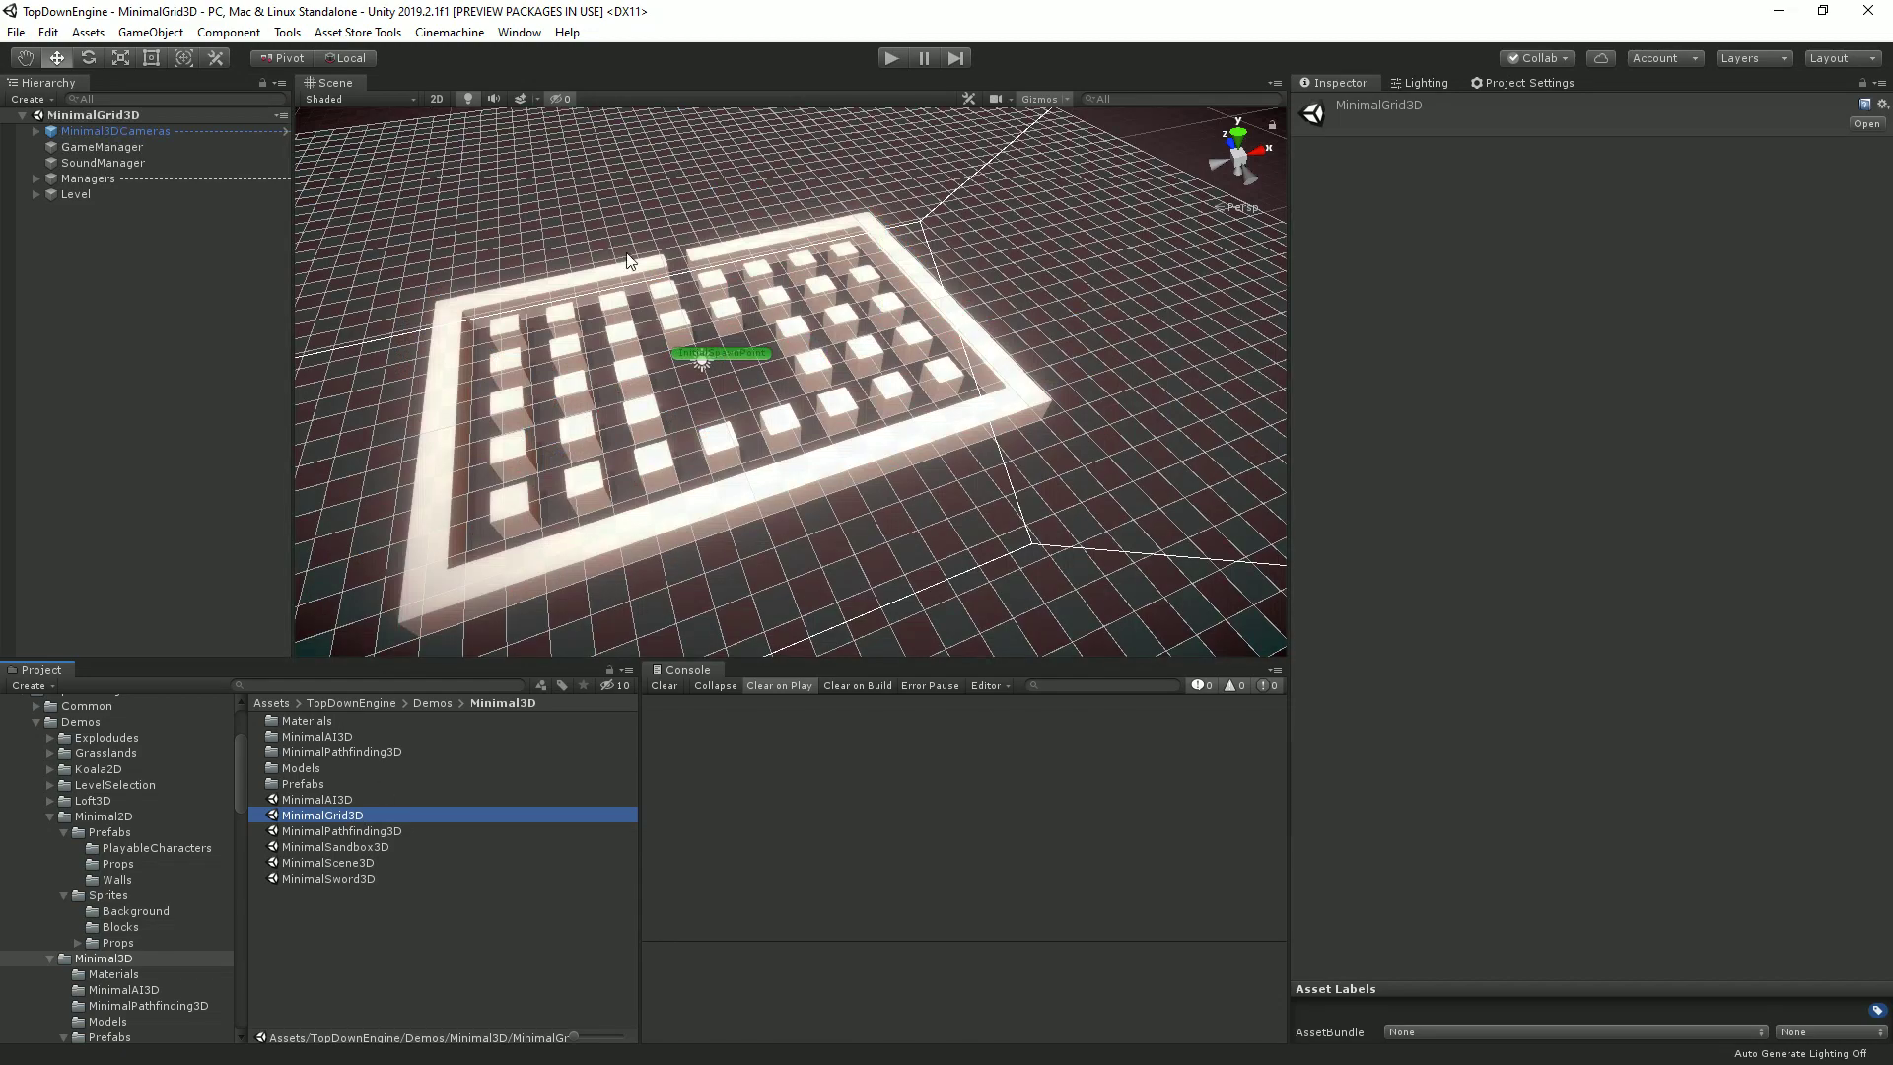
pyautogui.keyDown('alt'); pyautogui.moveTo(636, 267); pyautogui.dragTo(671, 314); pyautogui.keyUp('alt')
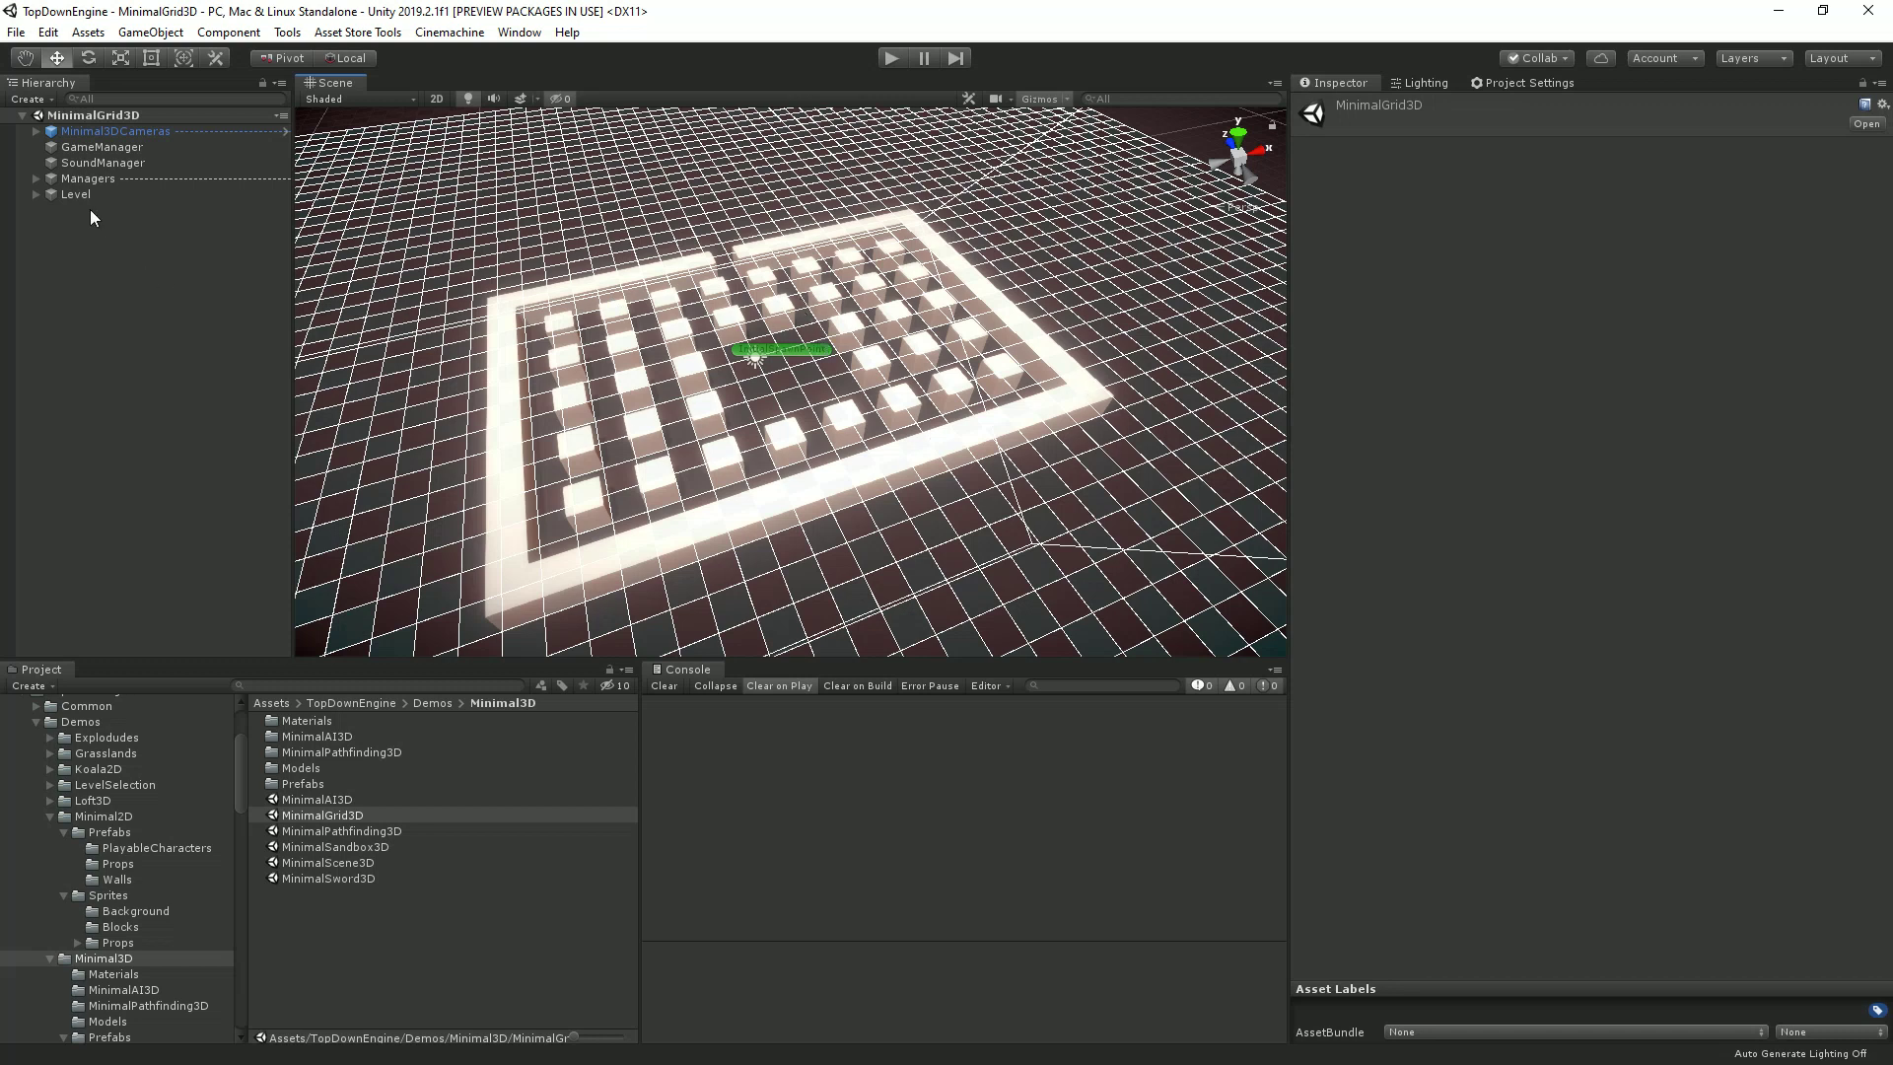
# Select GridManager, toggle its debug grid drawing and locate the Grid Origin object.
pyautogui.click(29, 180)
pyautogui.click(35, 180)
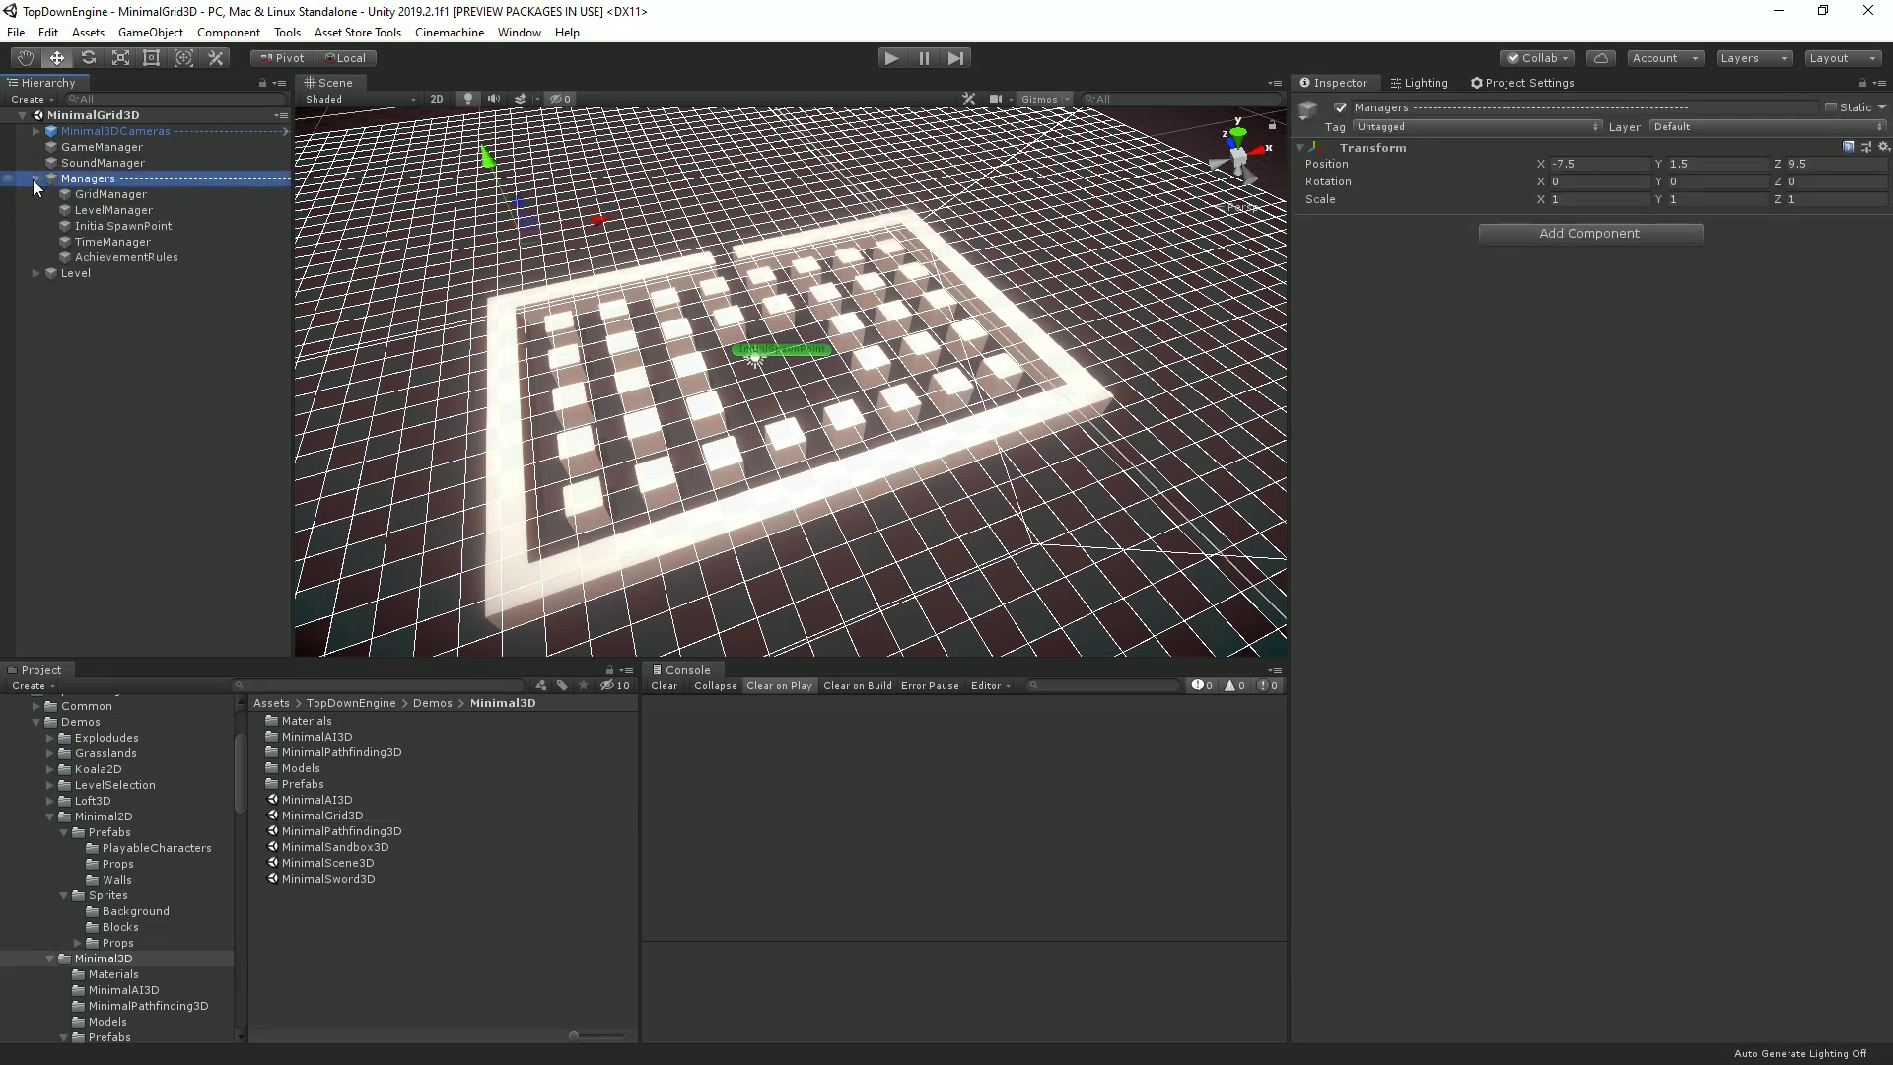
pyautogui.click(113, 194)
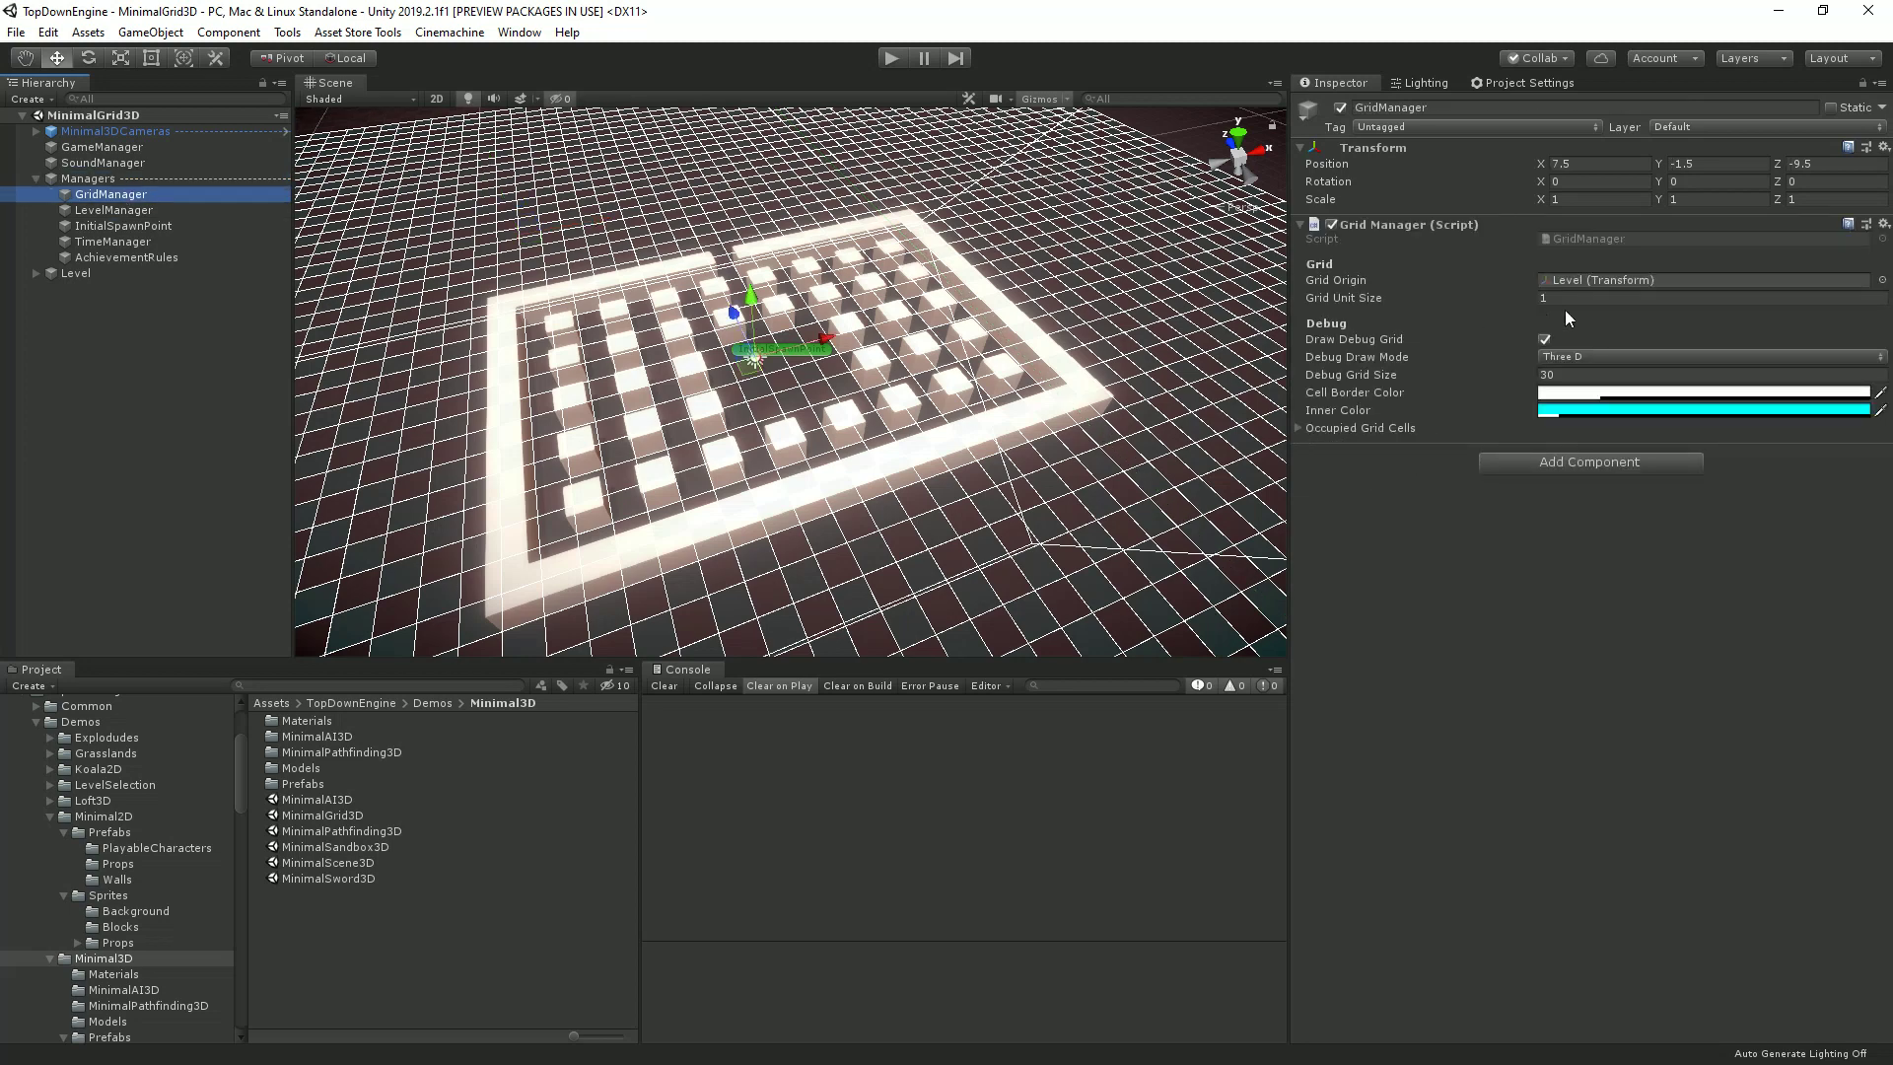
pyautogui.click(1544, 338)
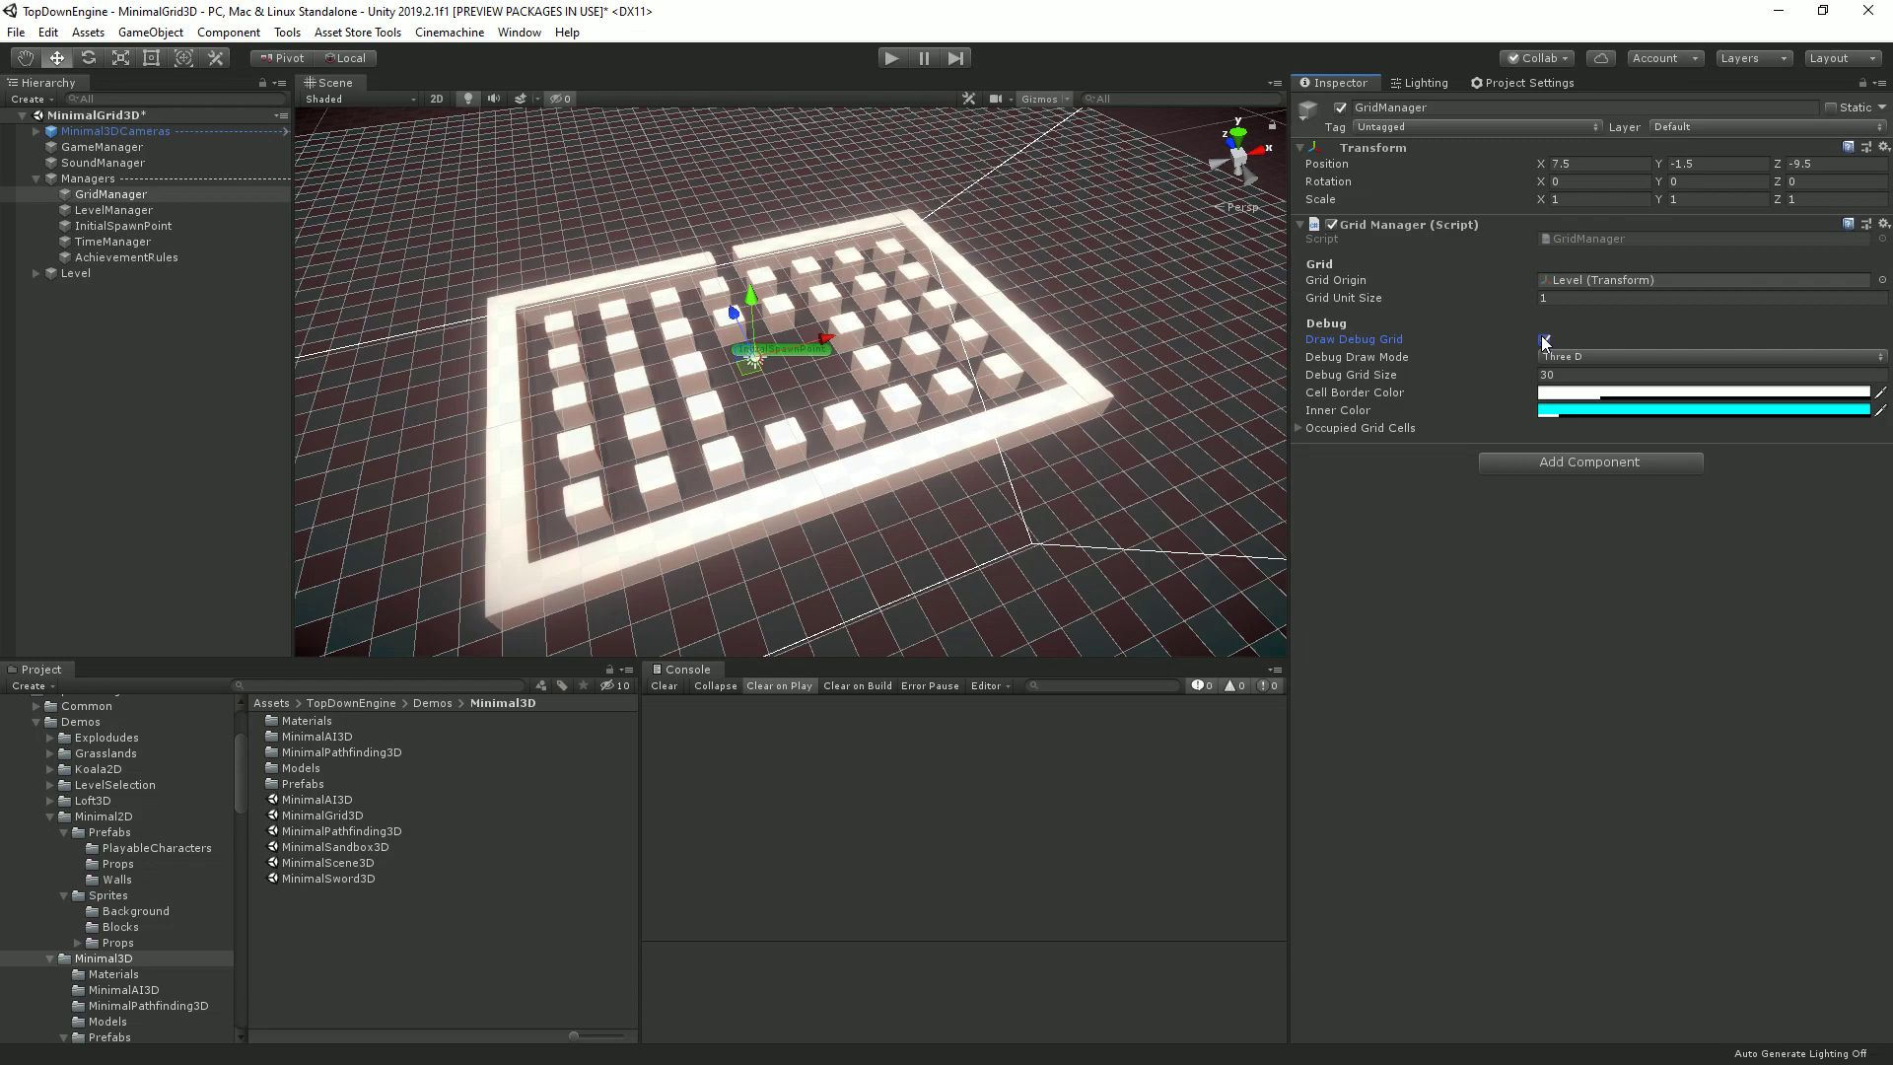
pyautogui.scroll(3, 812, 418)
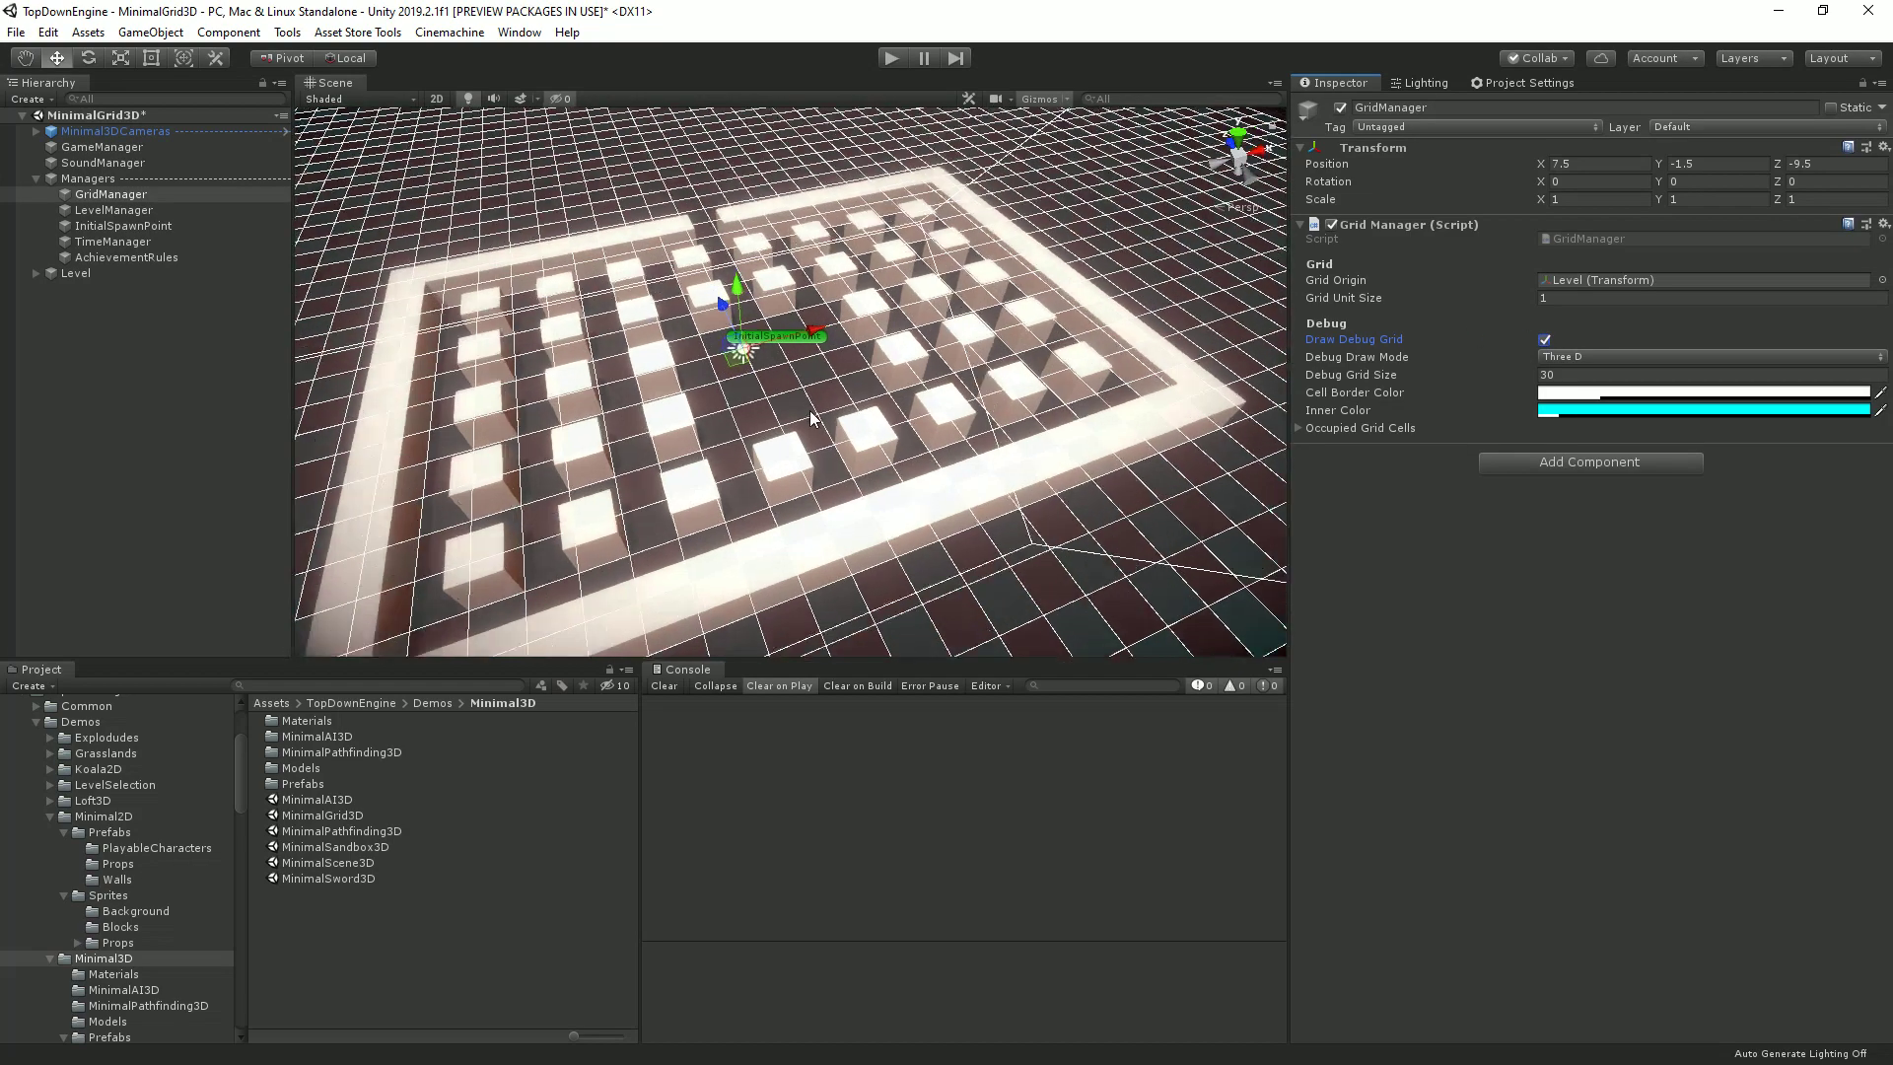
pyautogui.scroll(5, 812, 418)
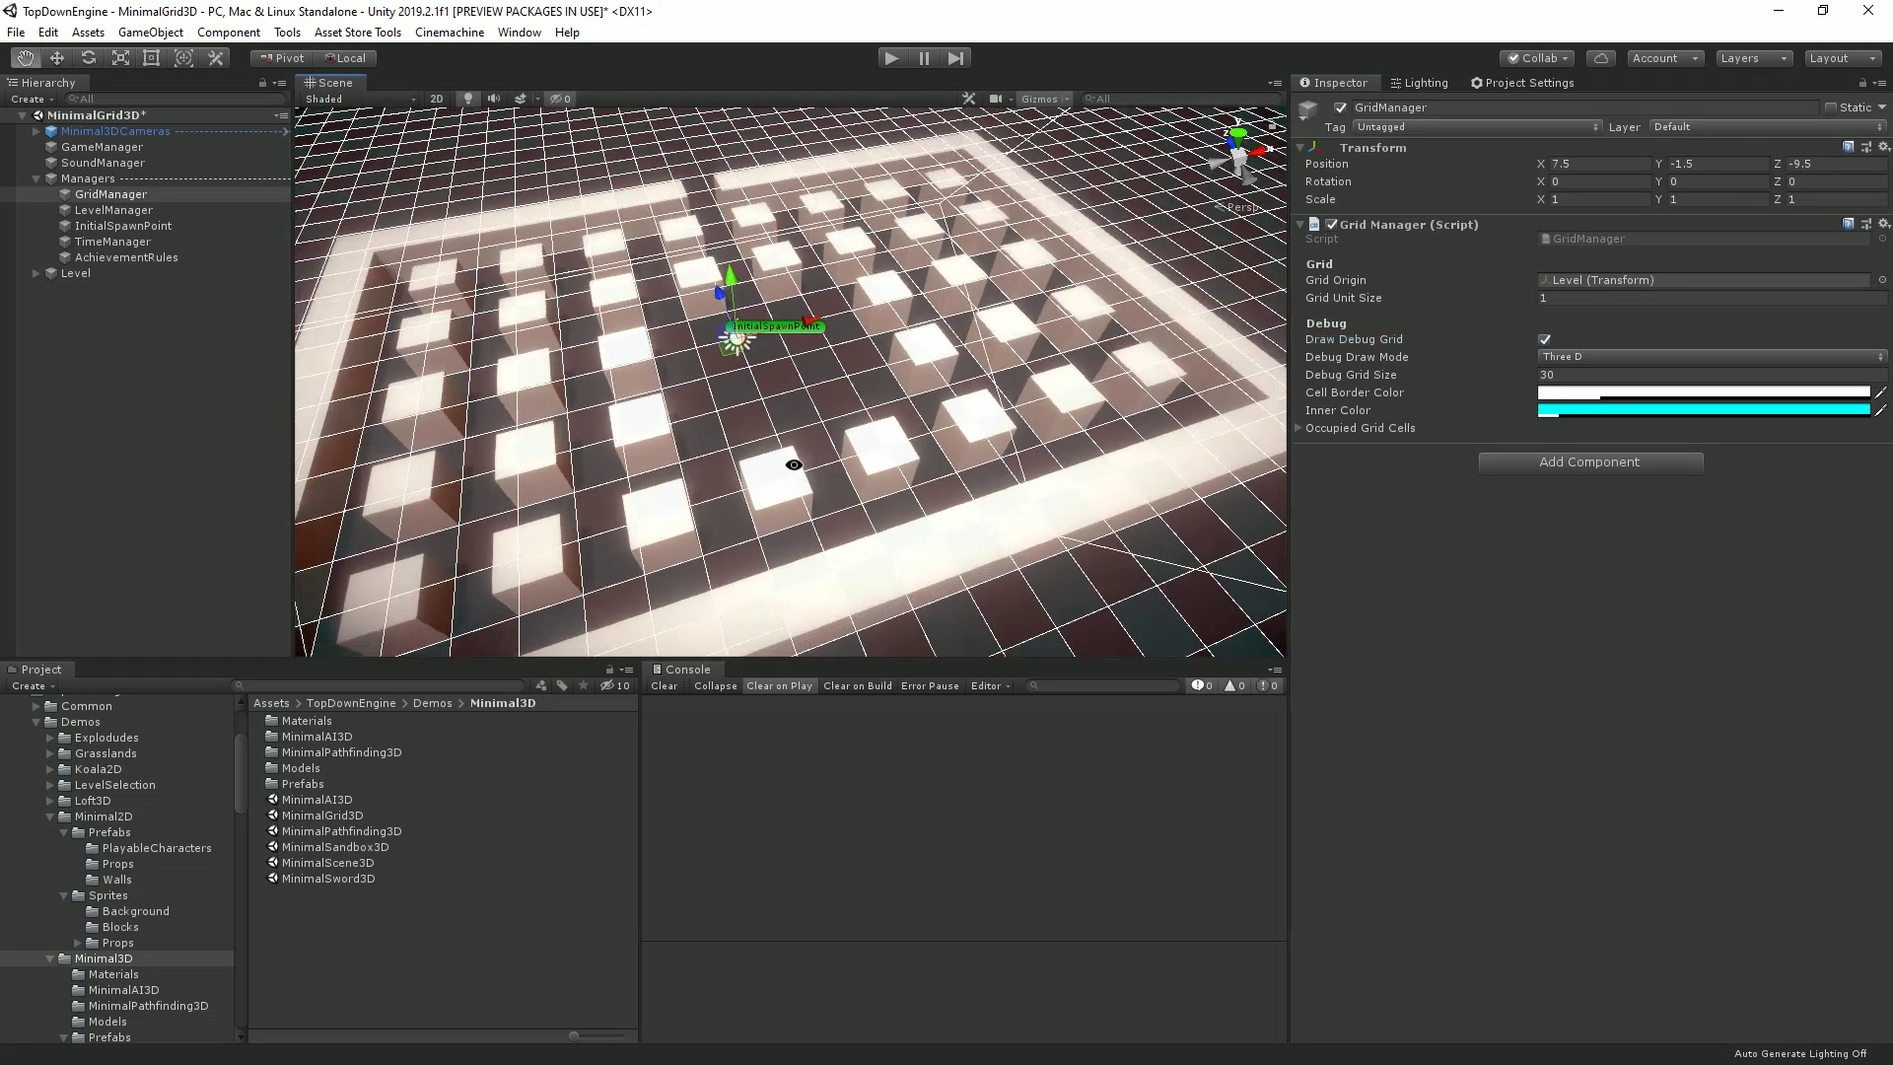
pyautogui.scroll(5, 797, 508)
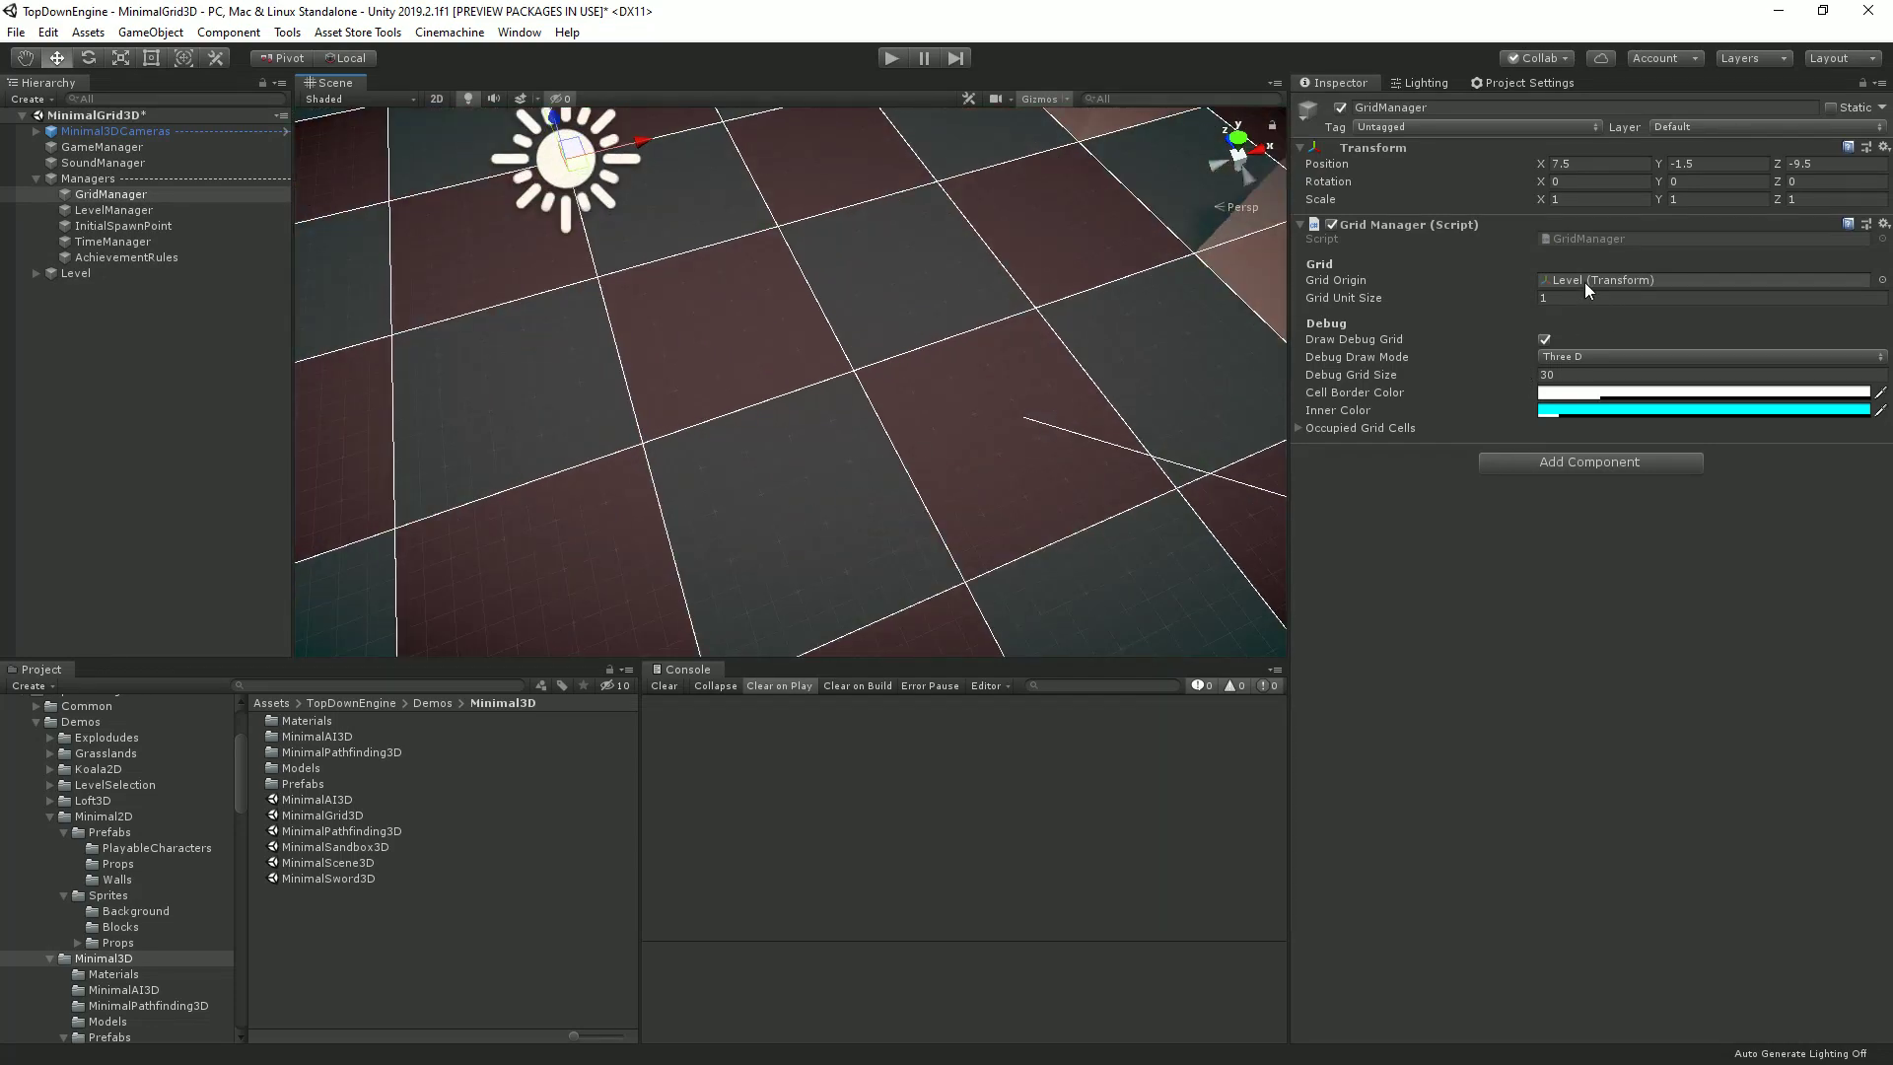
pyautogui.click(1584, 281)
pyautogui.scroll(-10, 937, 341)
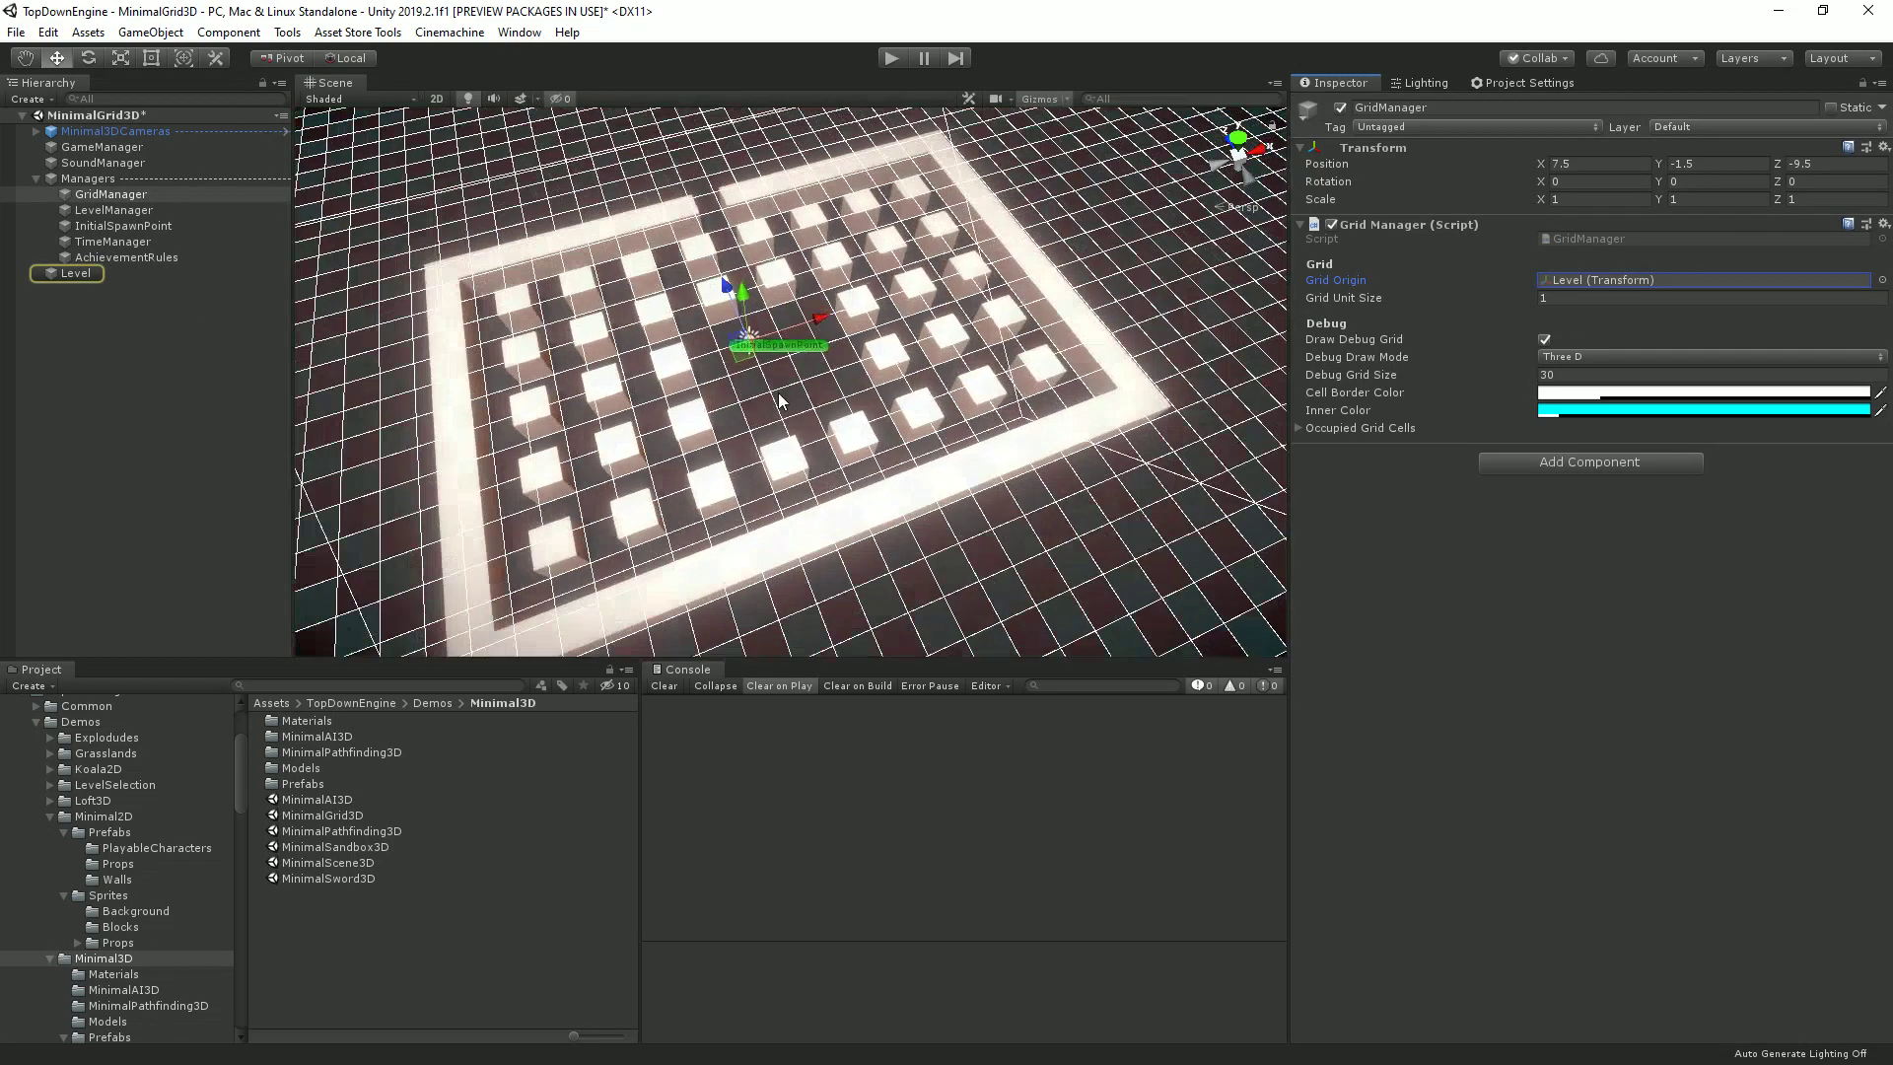
# Drag the Level object across the floor, then undo so it stays at 0,0,0.
pyautogui.click(854, 385)
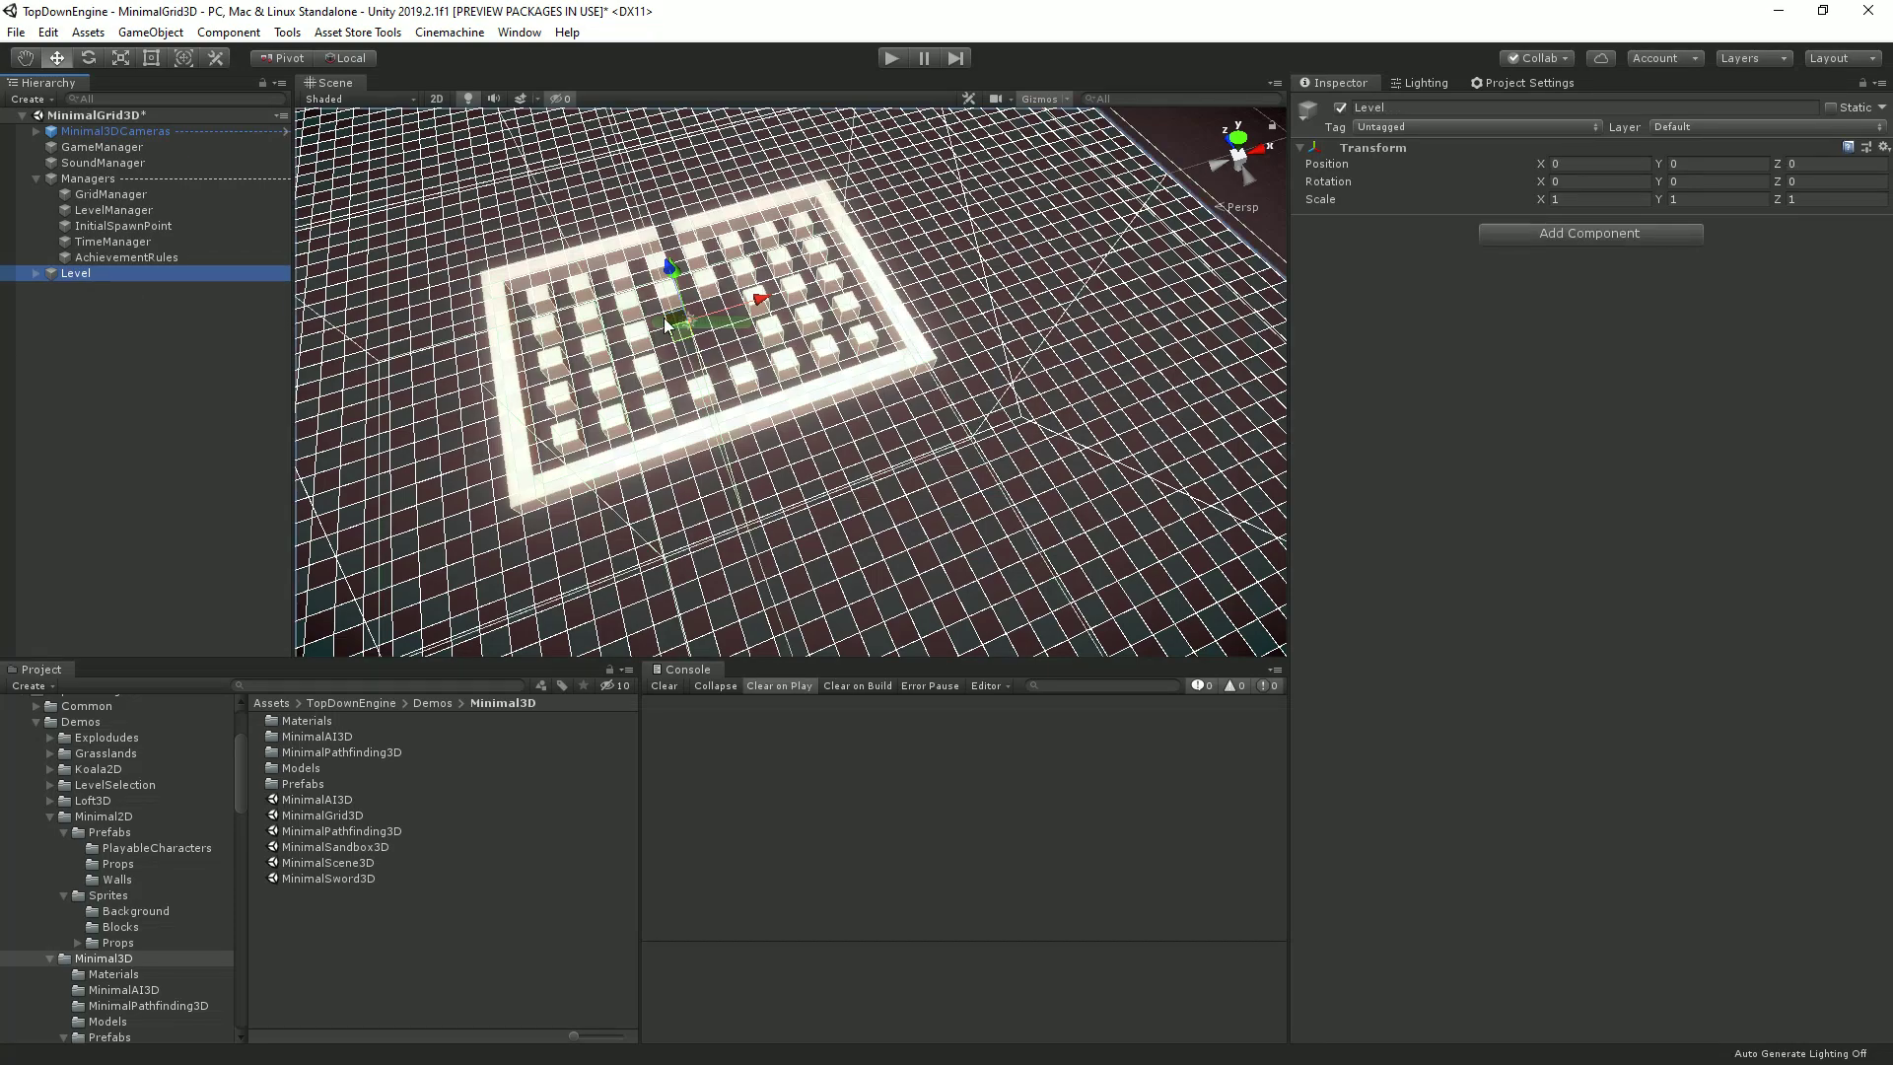
pyautogui.moveTo(680, 323); pyautogui.dragTo(1118, 429)
pyautogui.hotkey('ctrl', 'z')
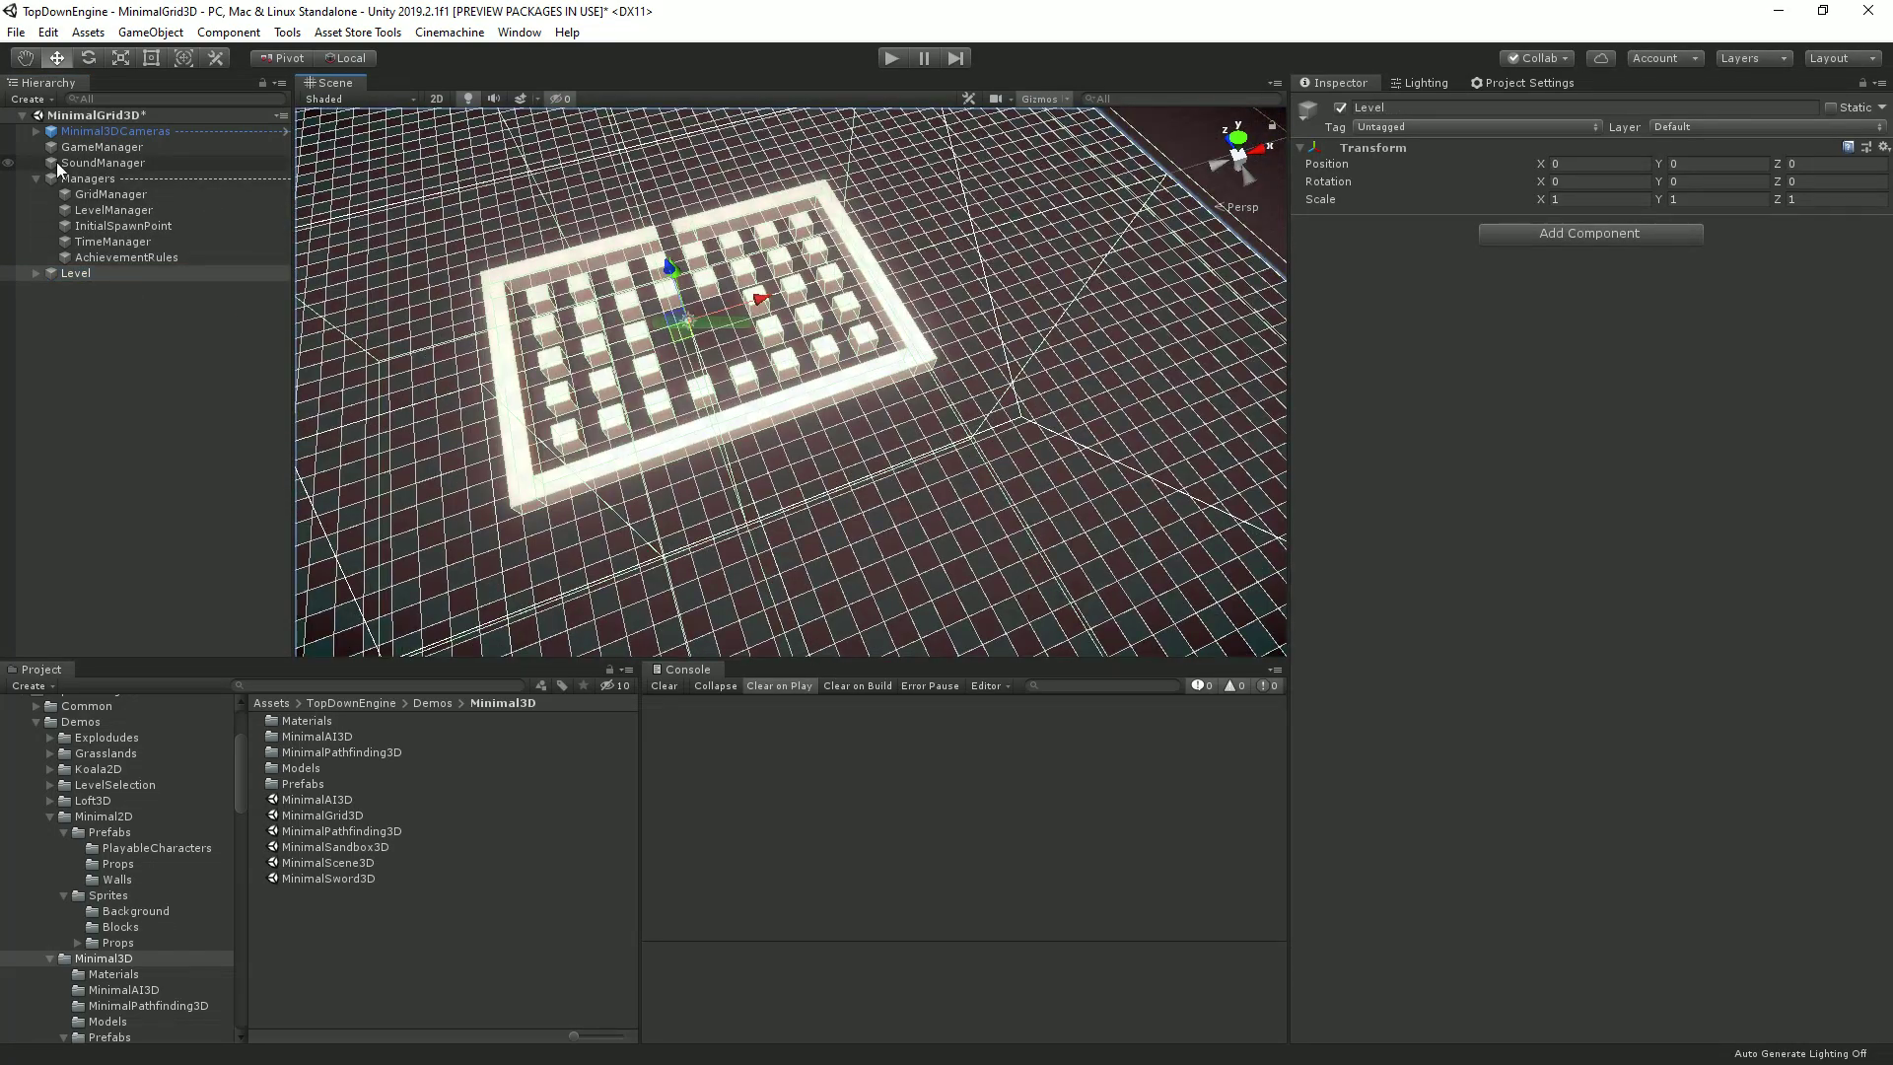
# Reselect GridManager and frame the floor grid in the Scene view.
pyautogui.click(112, 197)
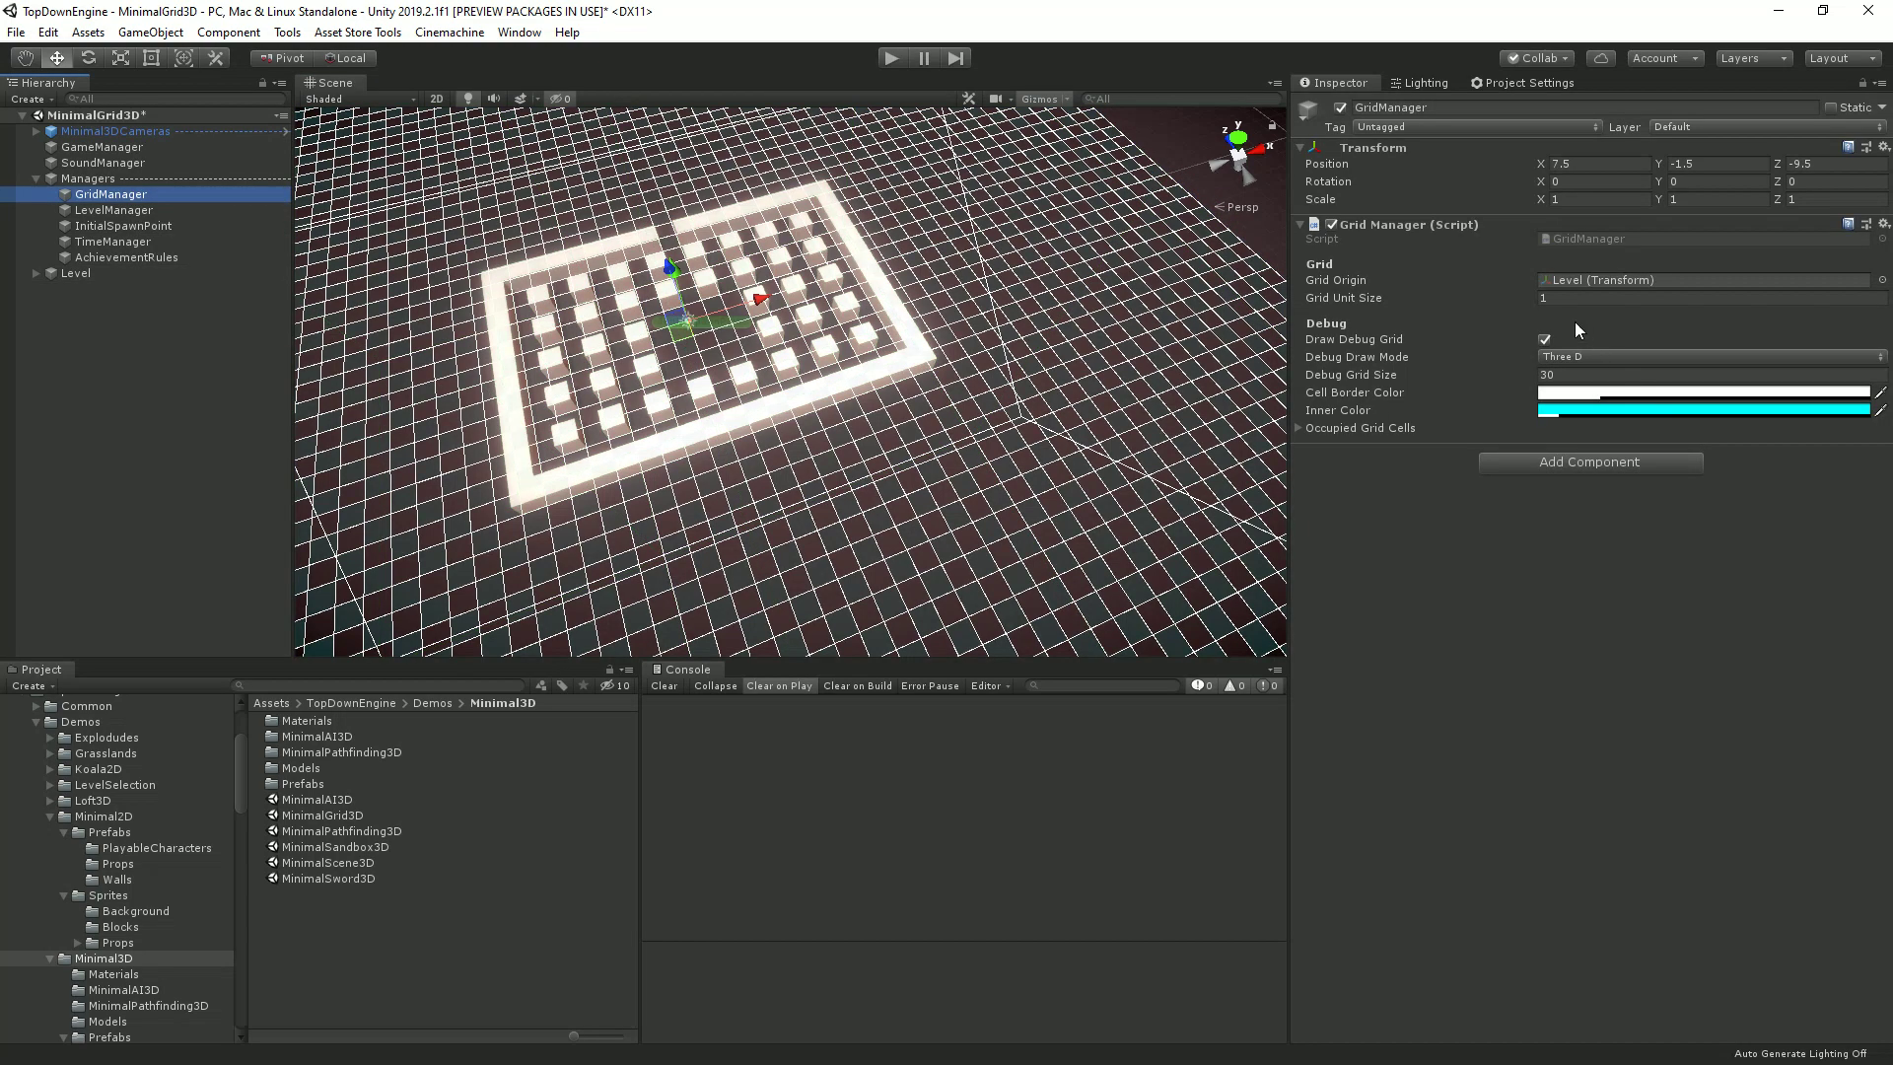
pyautogui.click(1557, 300)
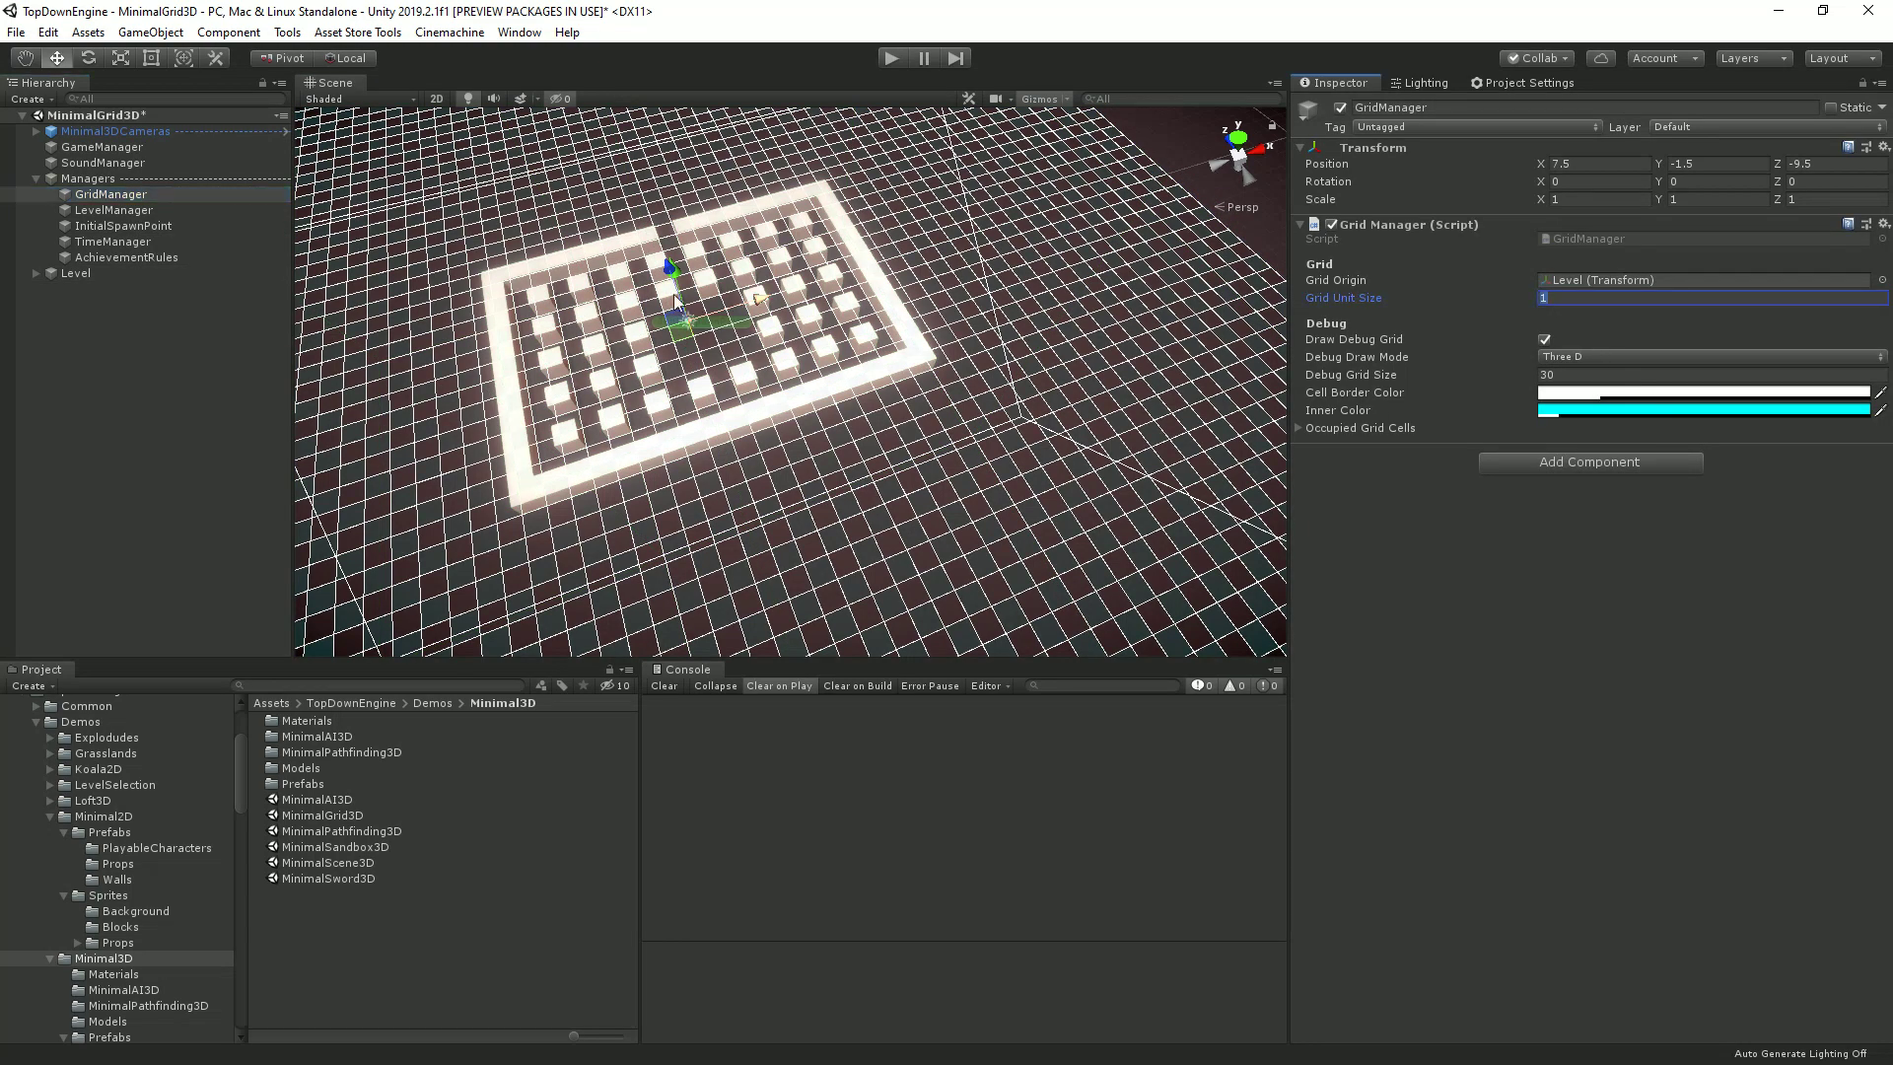
pyautogui.scroll(8, 997, 434)
pyautogui.scroll(10, 997, 434)
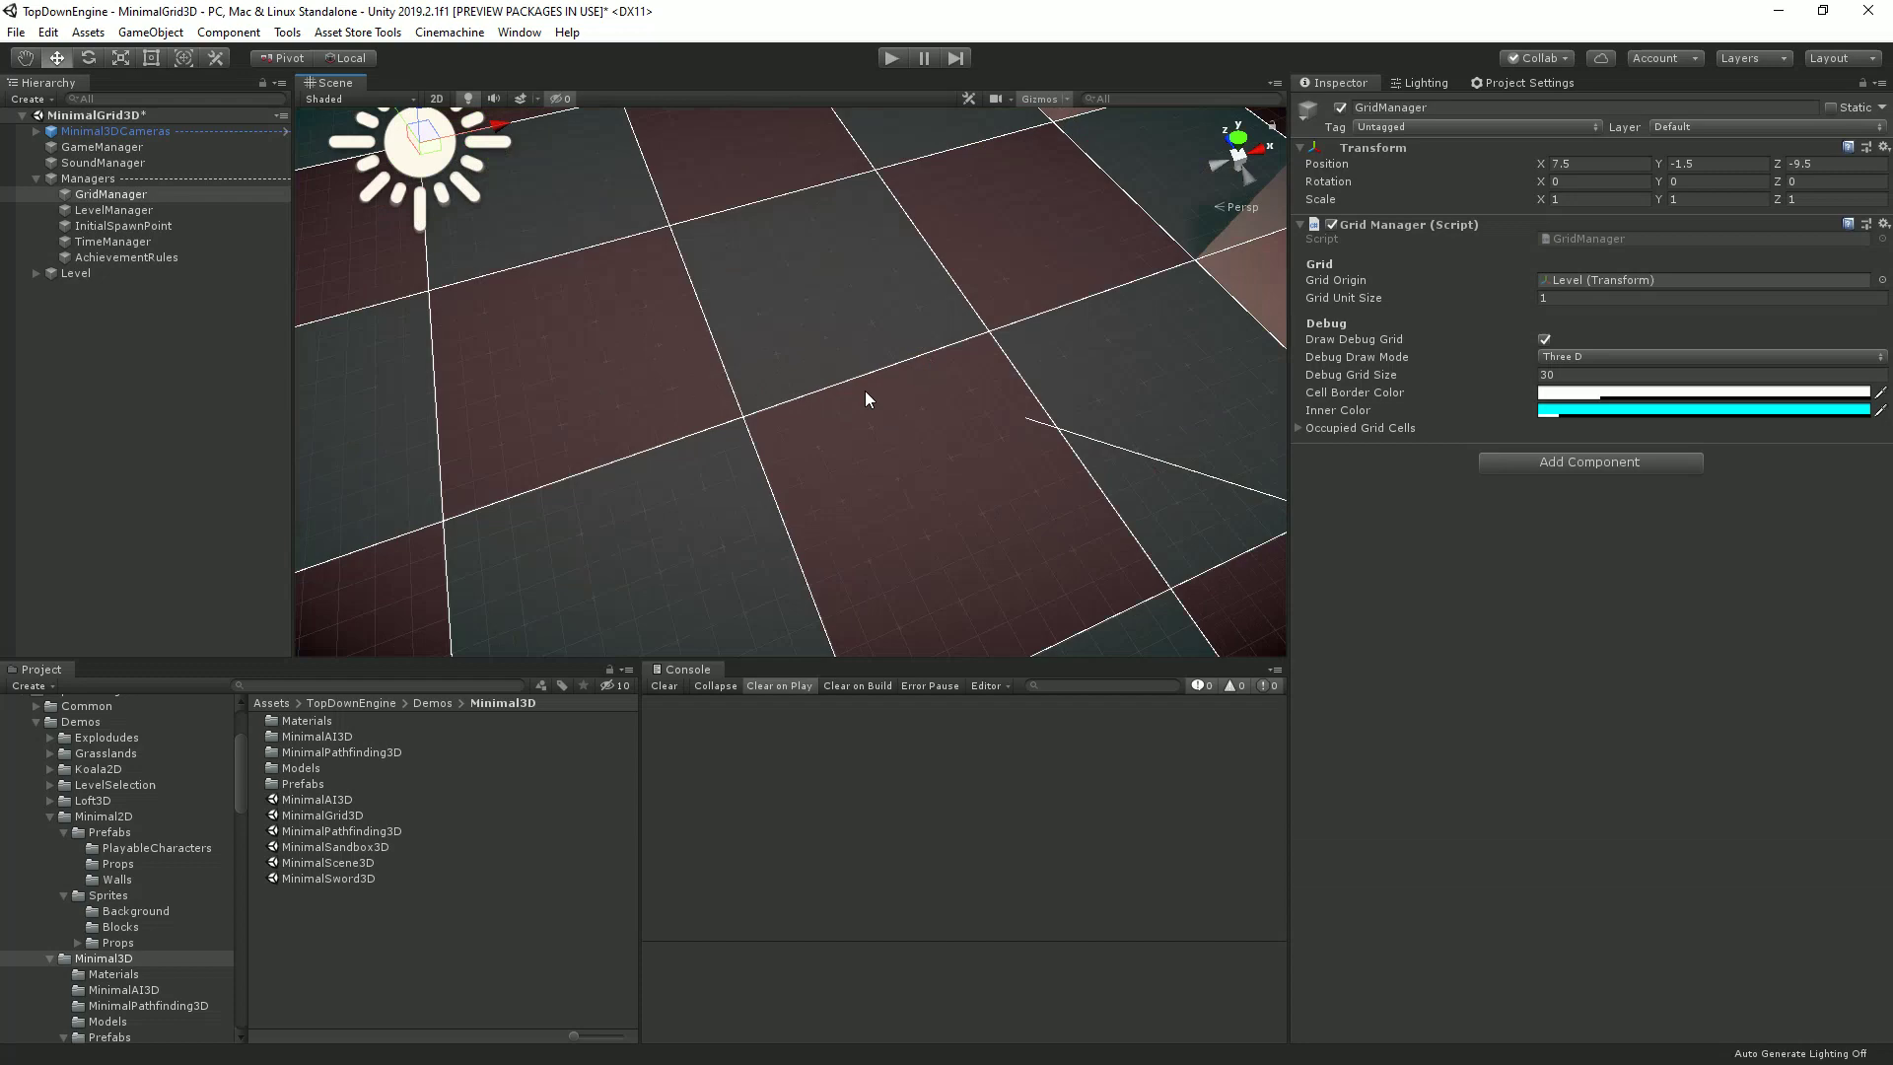
pyautogui.moveTo(872, 404); pyautogui.dragTo(794, 309, button='right')
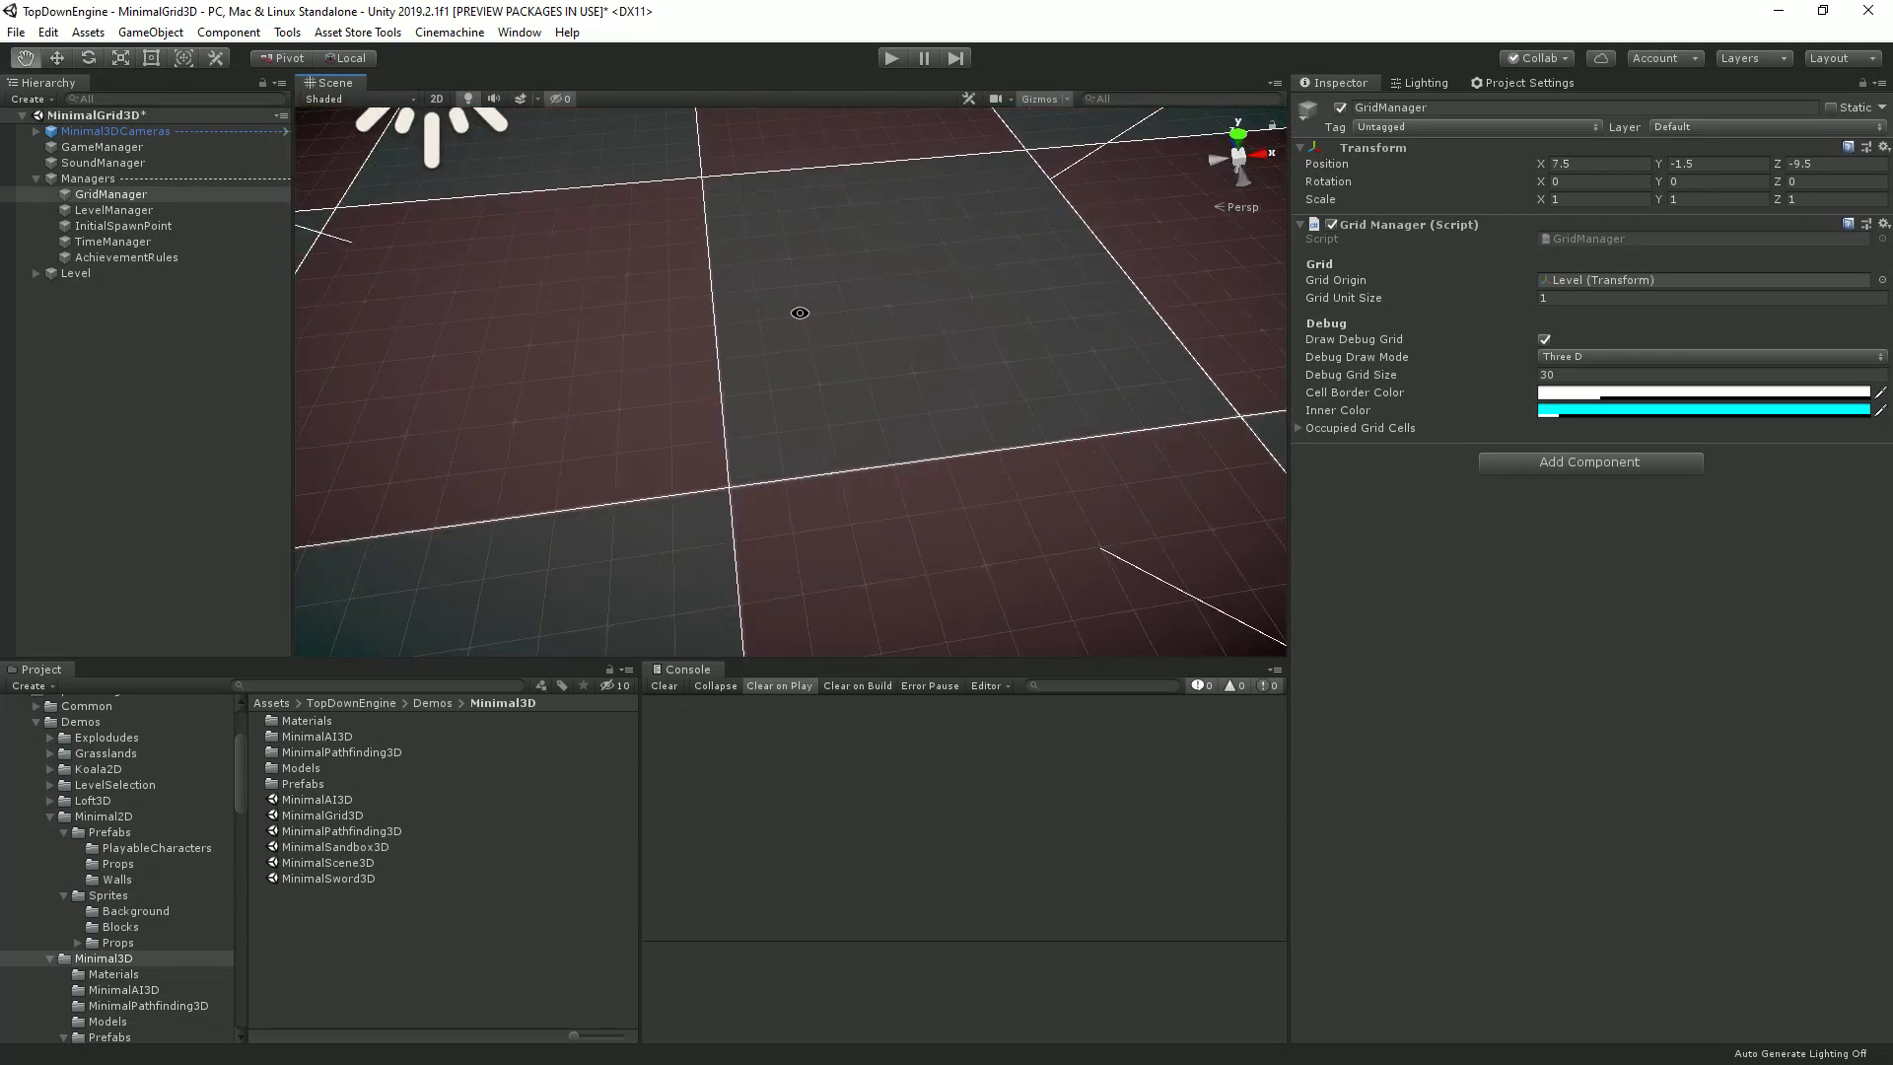
pyautogui.scroll(2, 837, 347)
pyautogui.moveTo(867, 446); pyautogui.dragTo(923, 466, button='middle')
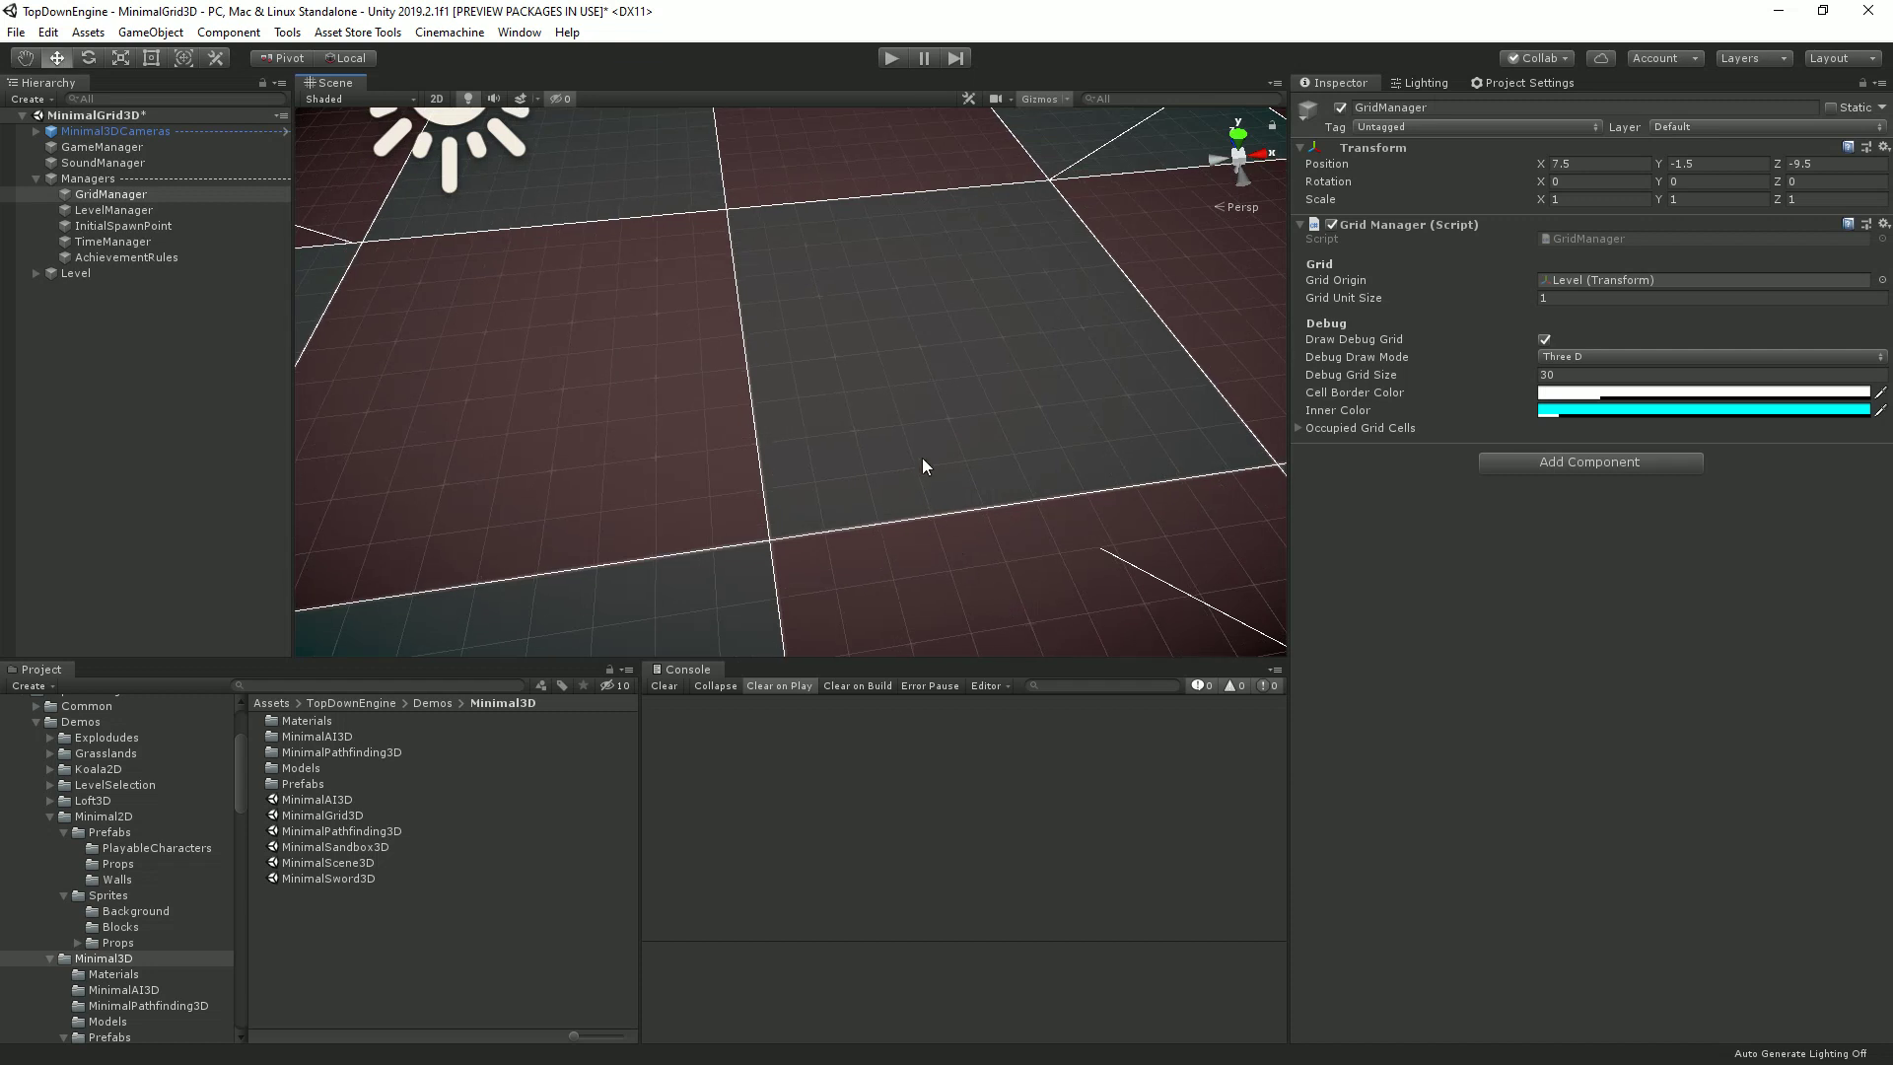
pyautogui.moveTo(1026, 410); pyautogui.dragTo(735, 459, button='middle')
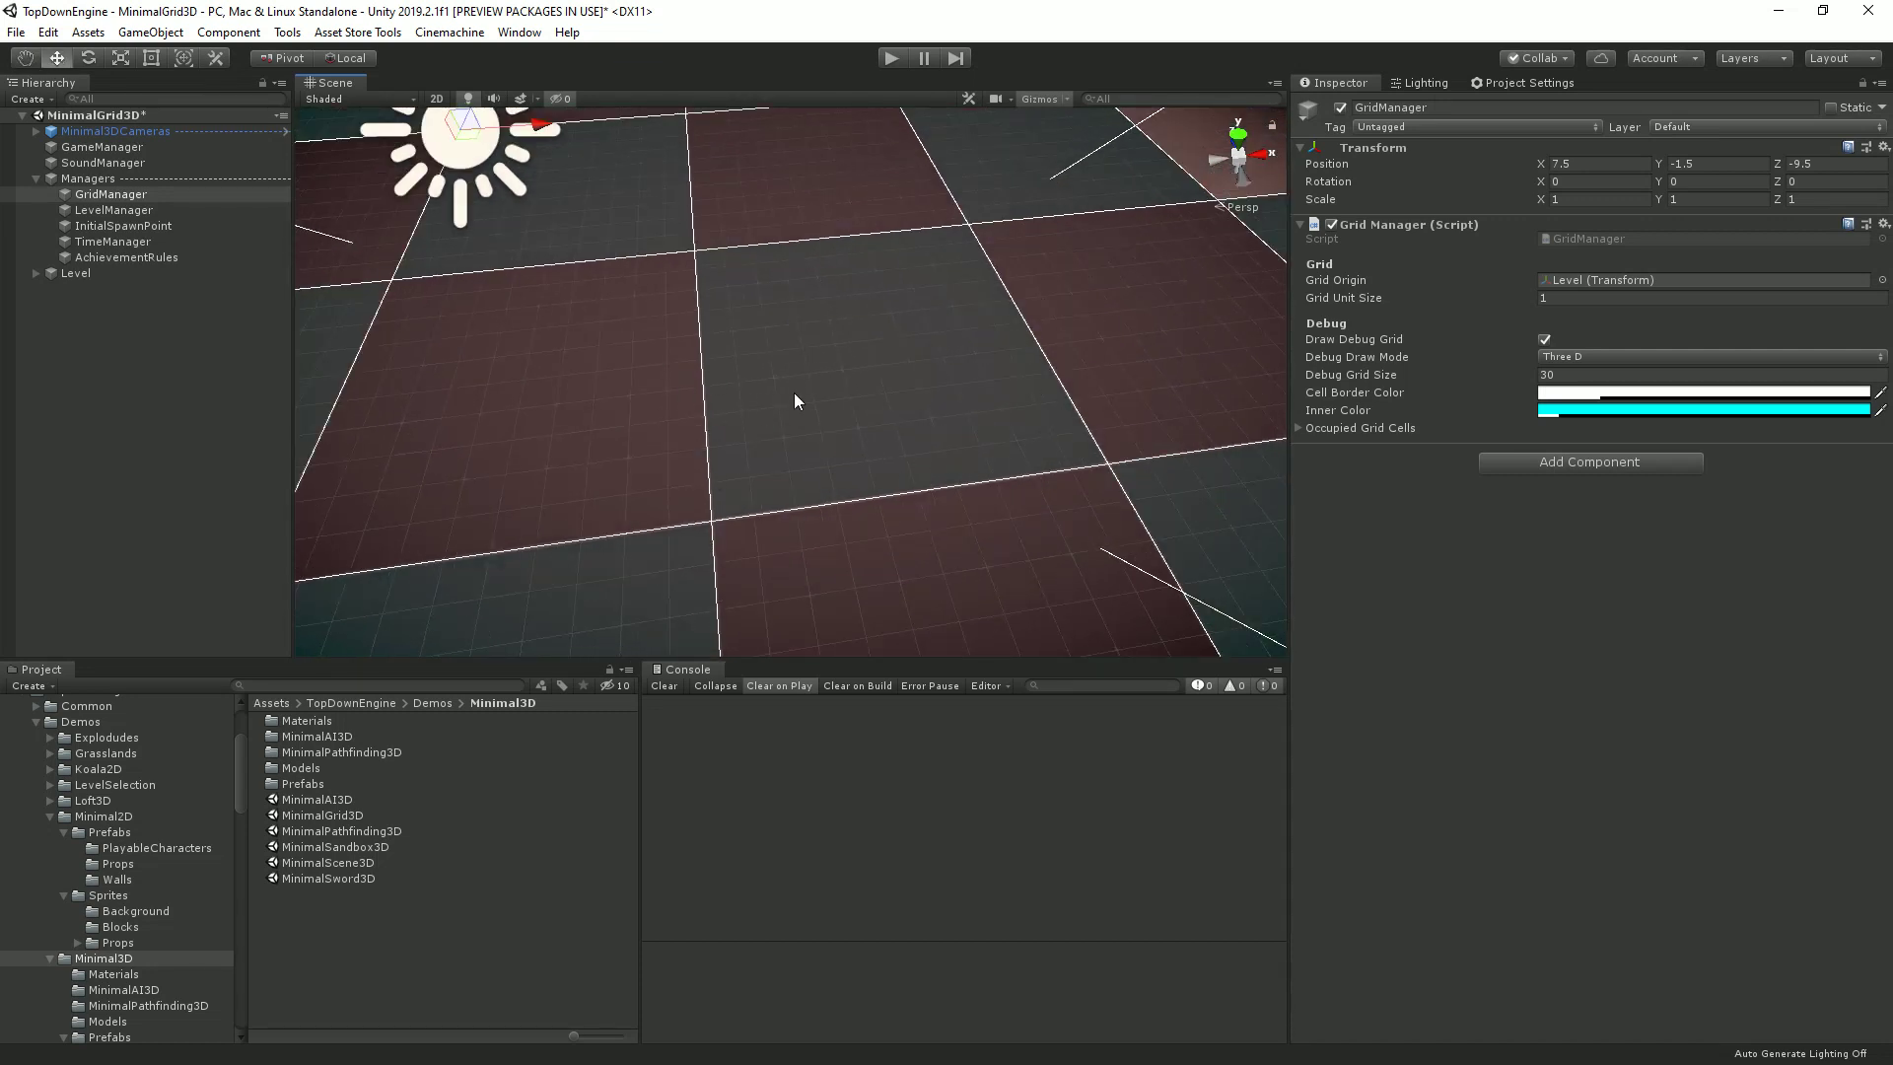
# Try Grid Unit Size values 1.5 and 2, then set it back to 1.
pyautogui.click(1575, 299)
pyautogui.write('1.5')
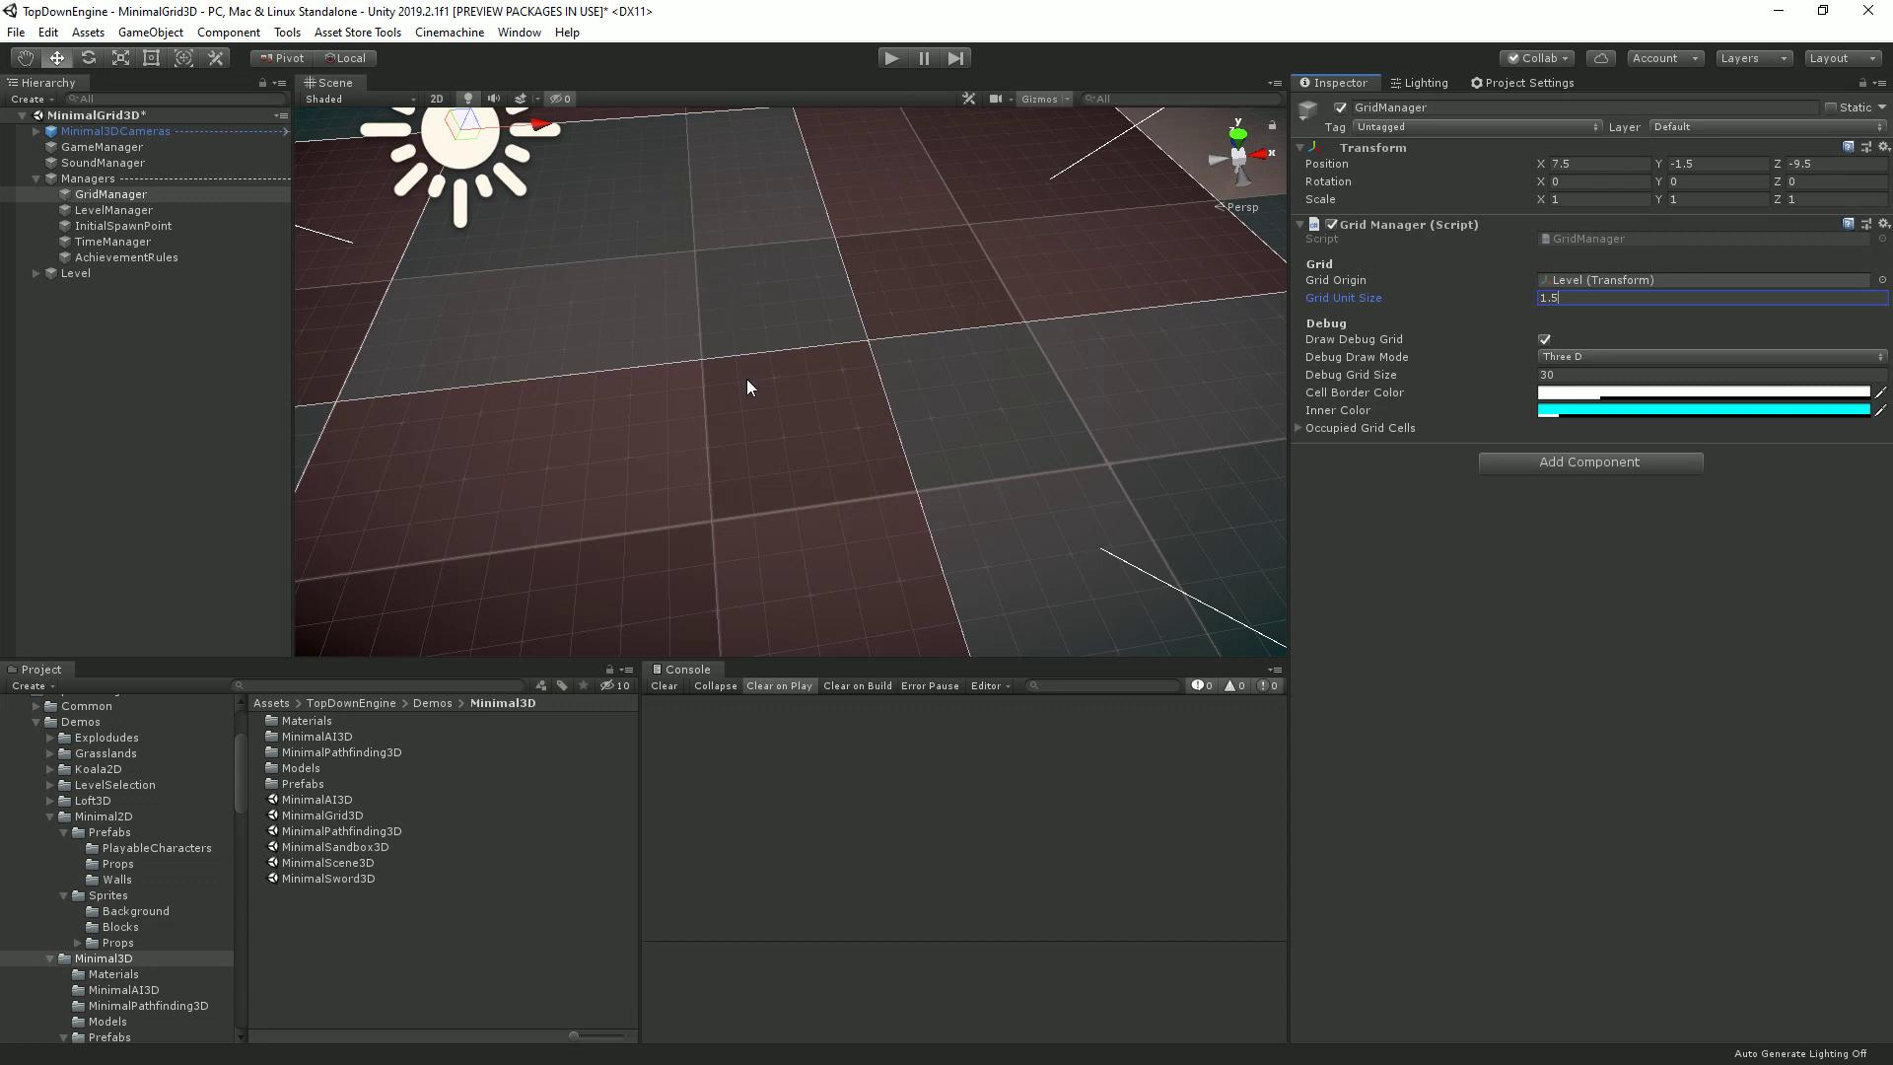
pyautogui.doubleClick(1595, 300)
pyautogui.write('2')
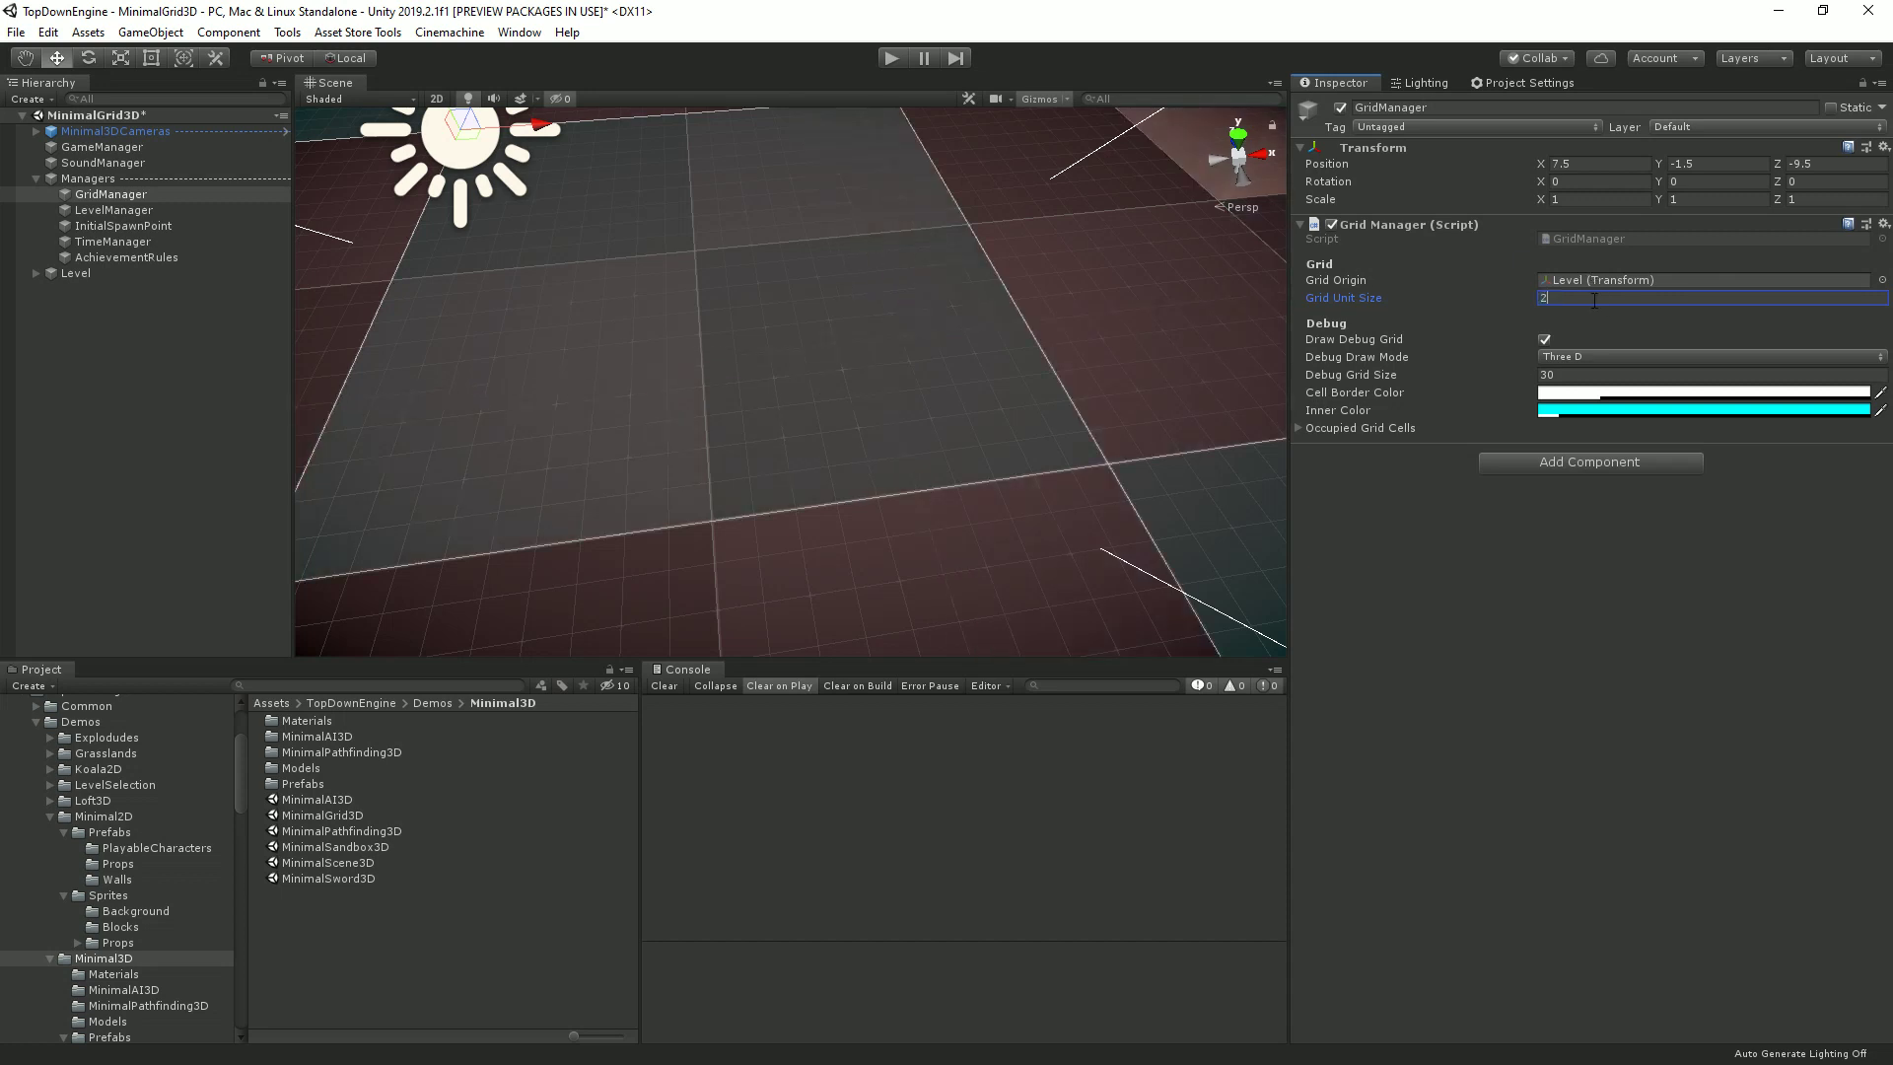
pyautogui.scroll(-6, 713, 361)
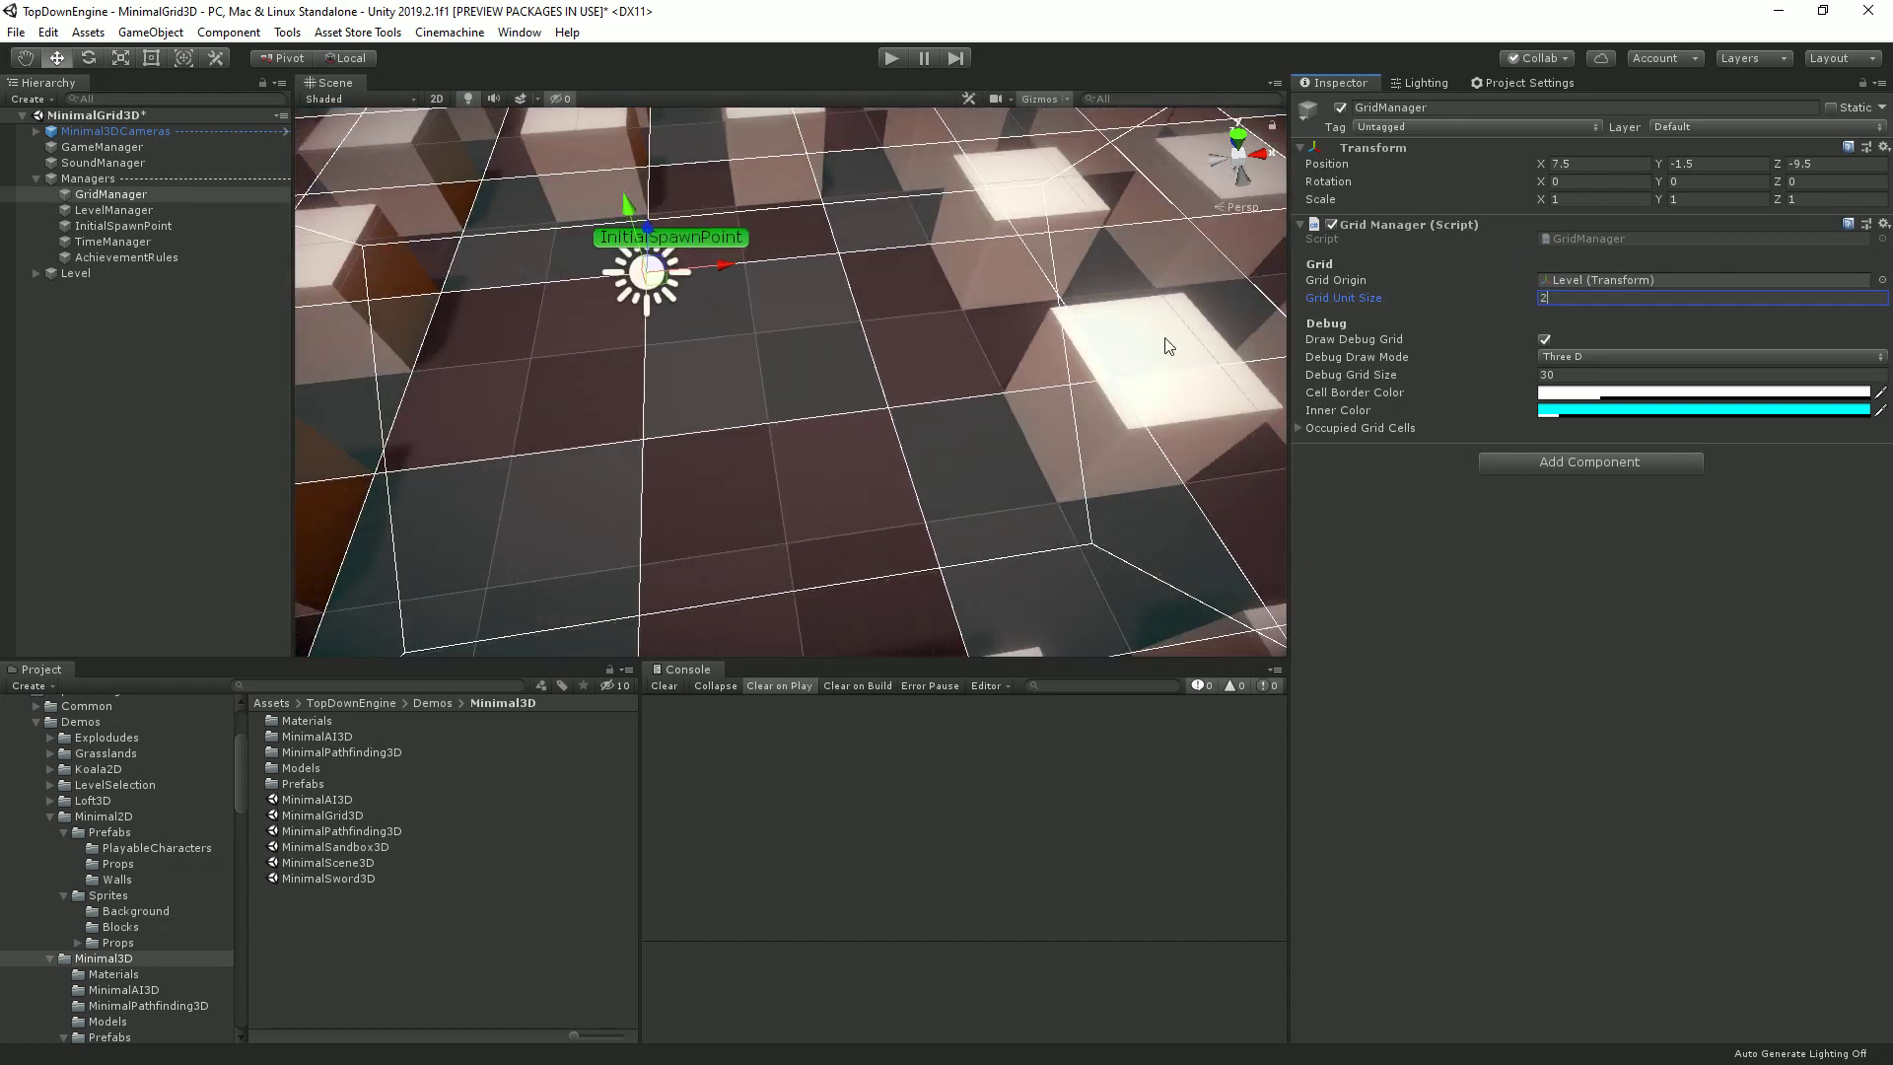
pyautogui.scroll(-5, 878, 355)
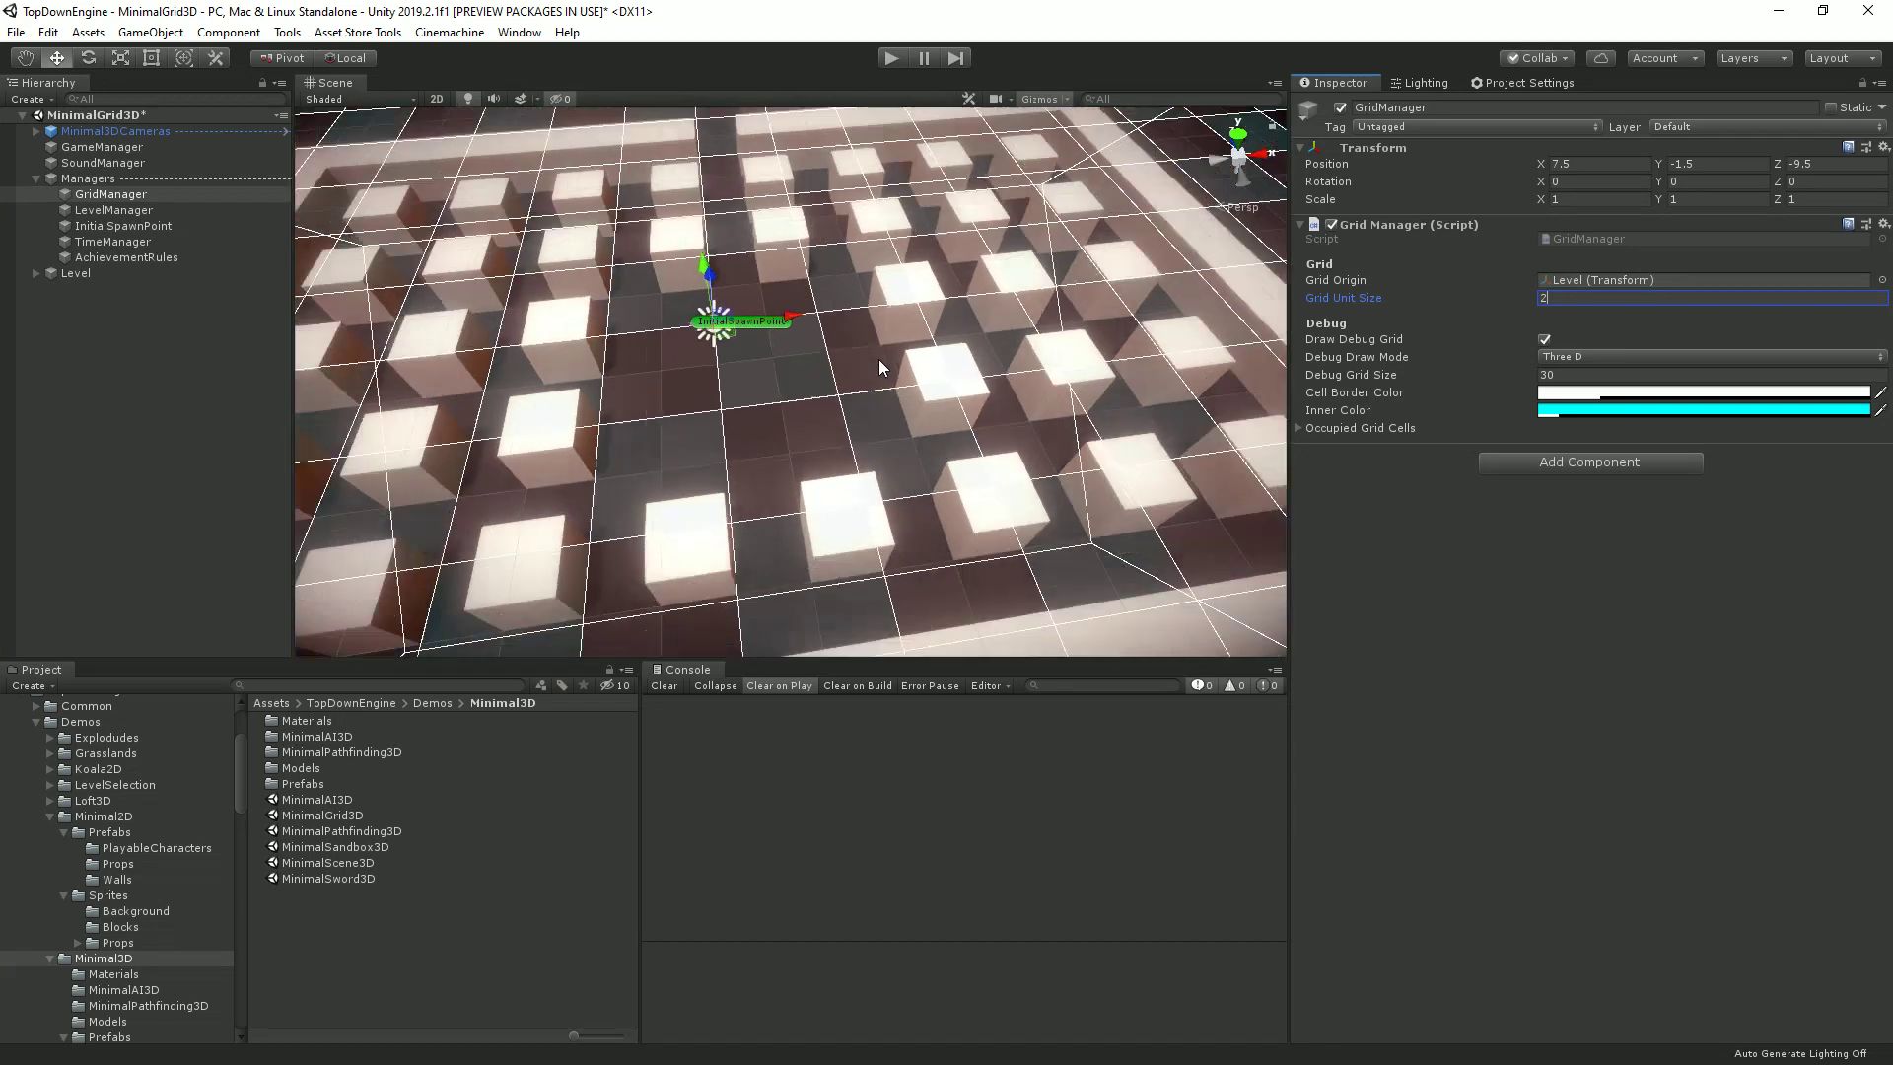
pyautogui.scroll(-2, 879, 359)
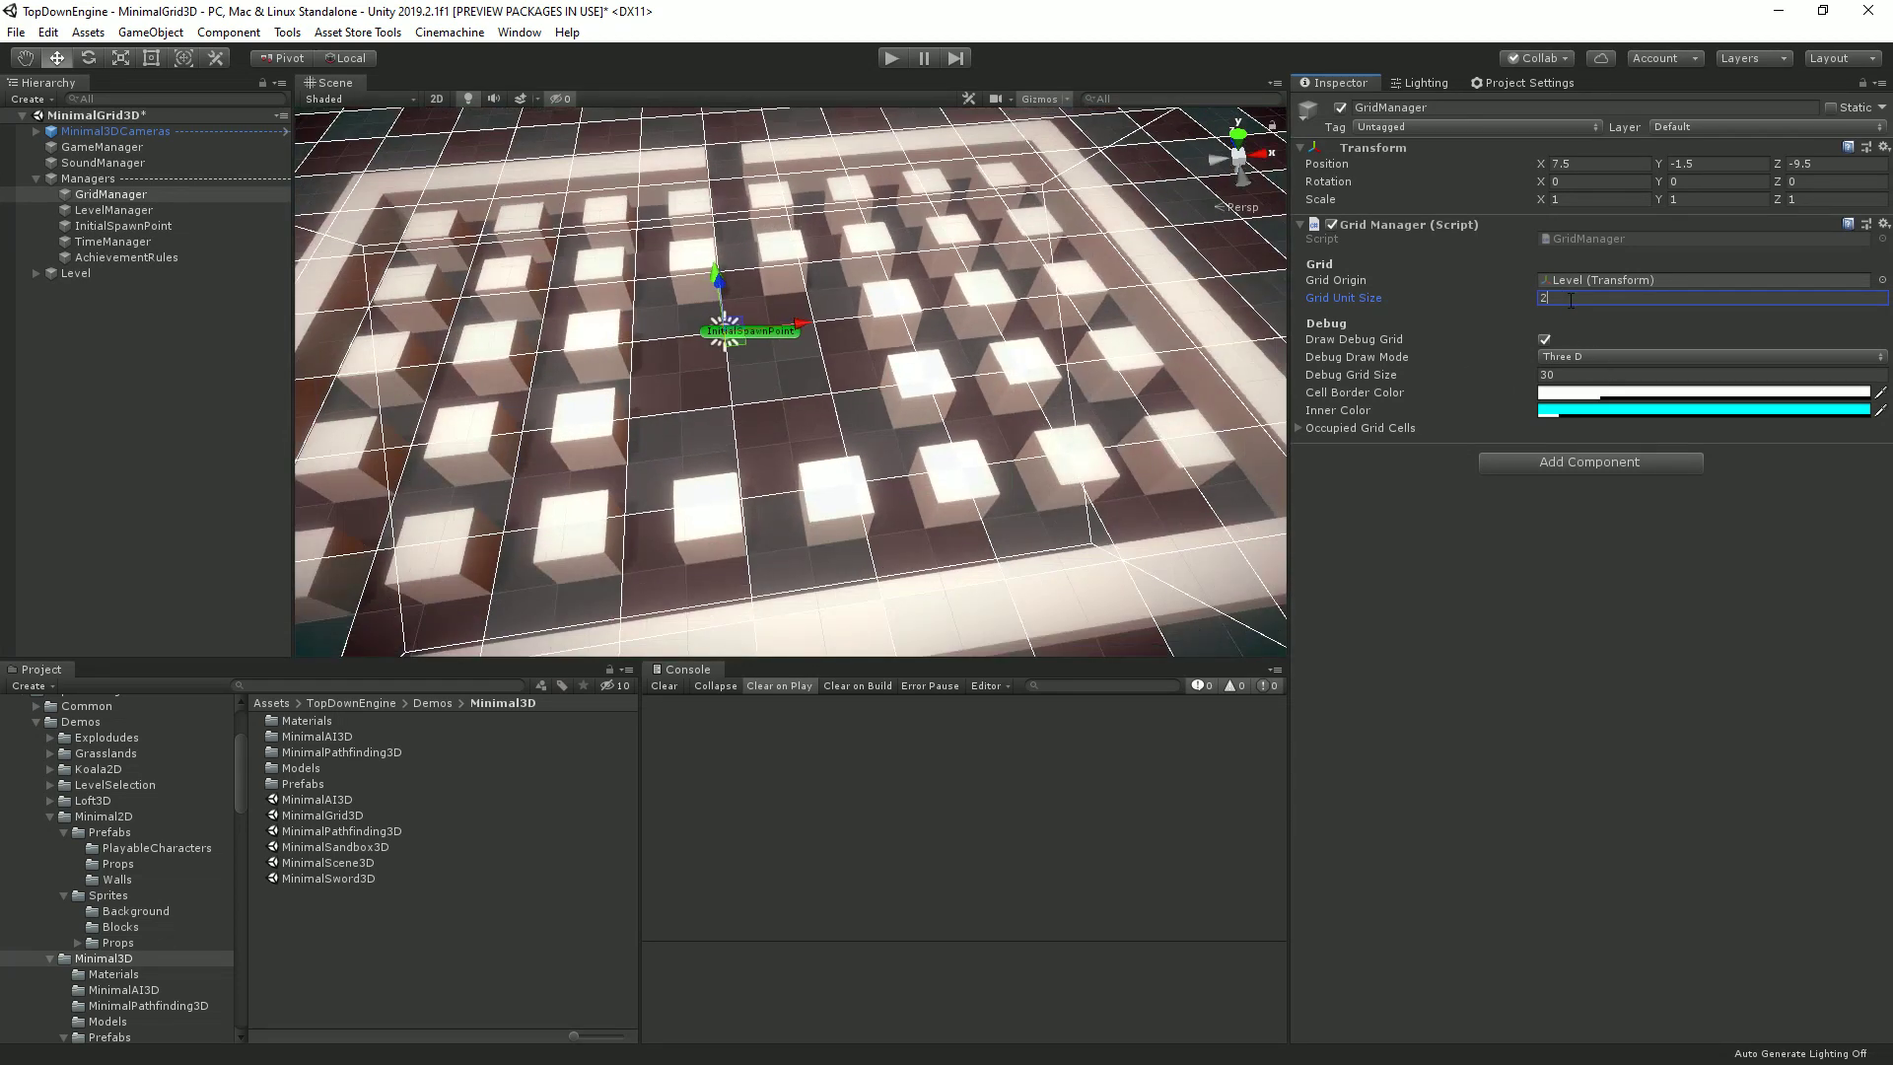
pyautogui.write('1')
pyautogui.press('Return')
pyautogui.write('1')
pyautogui.scroll(5, 868, 397)
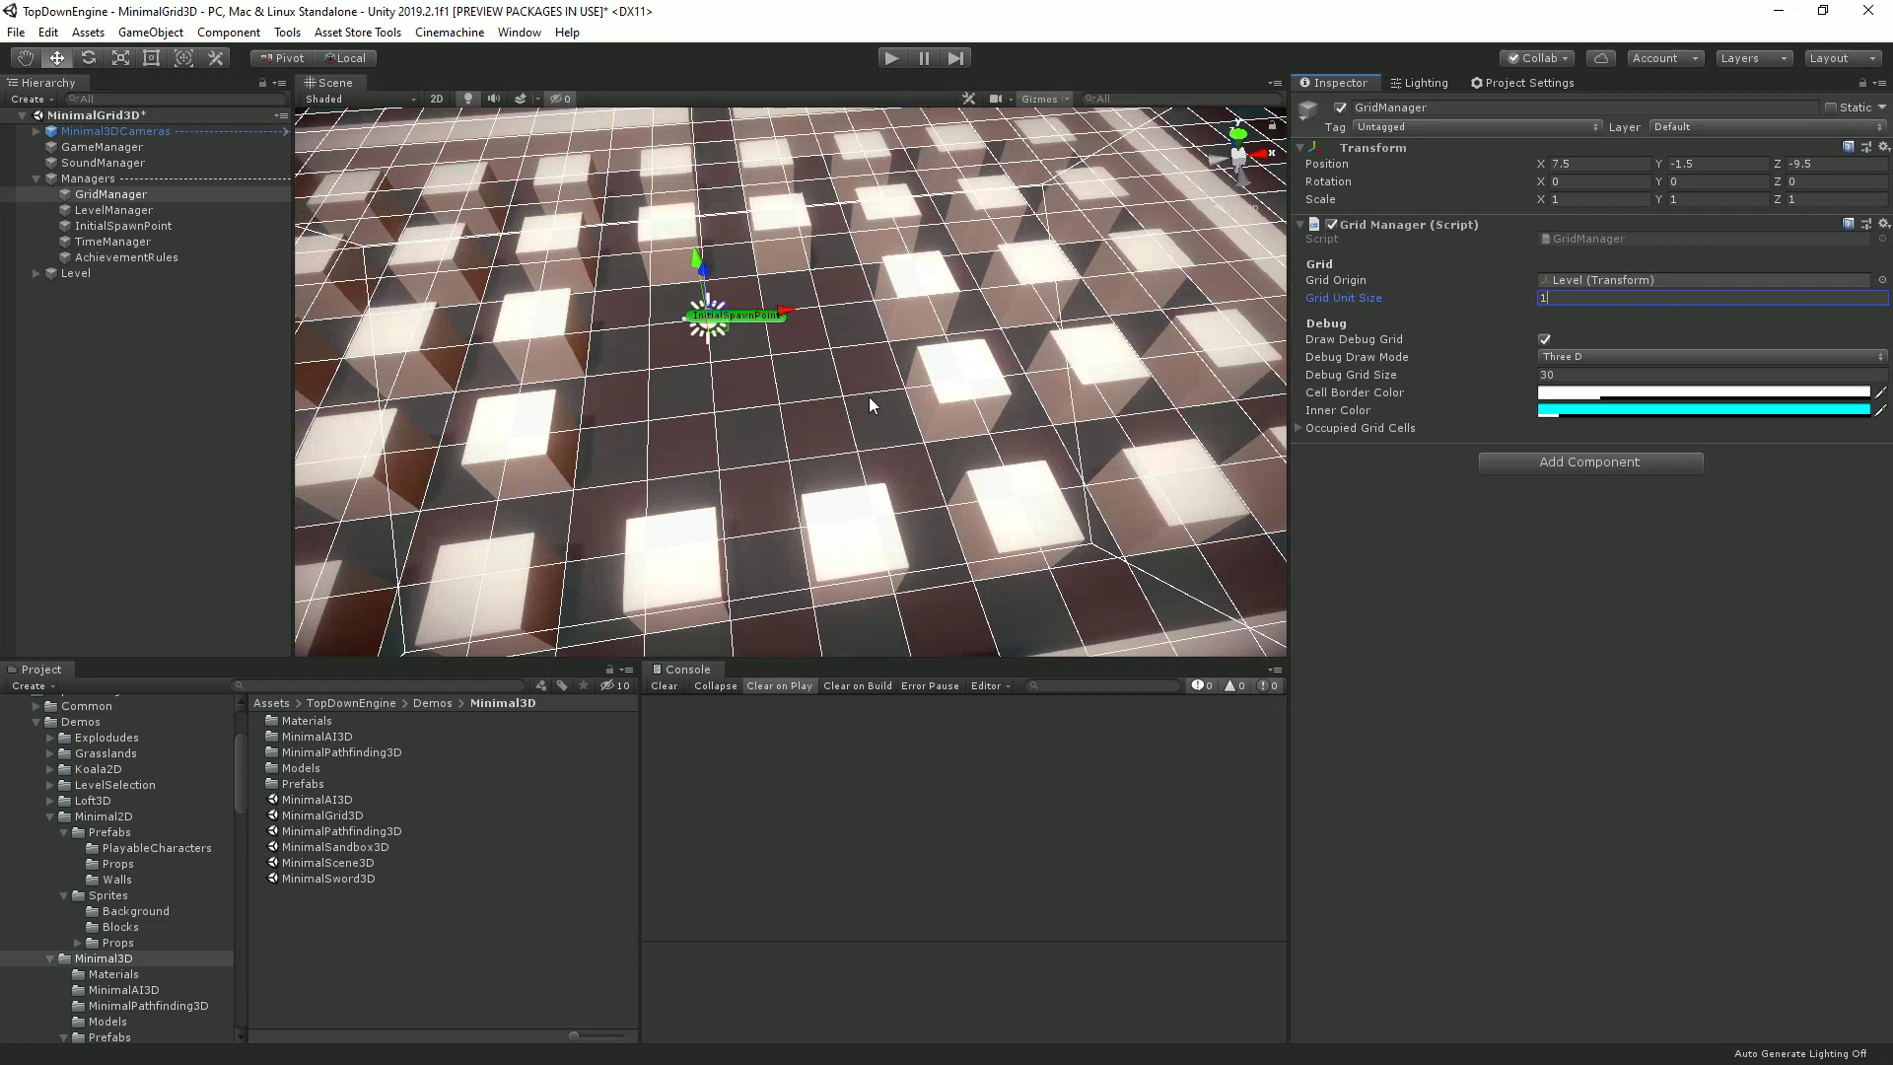
pyautogui.scroll(-3, 860, 397)
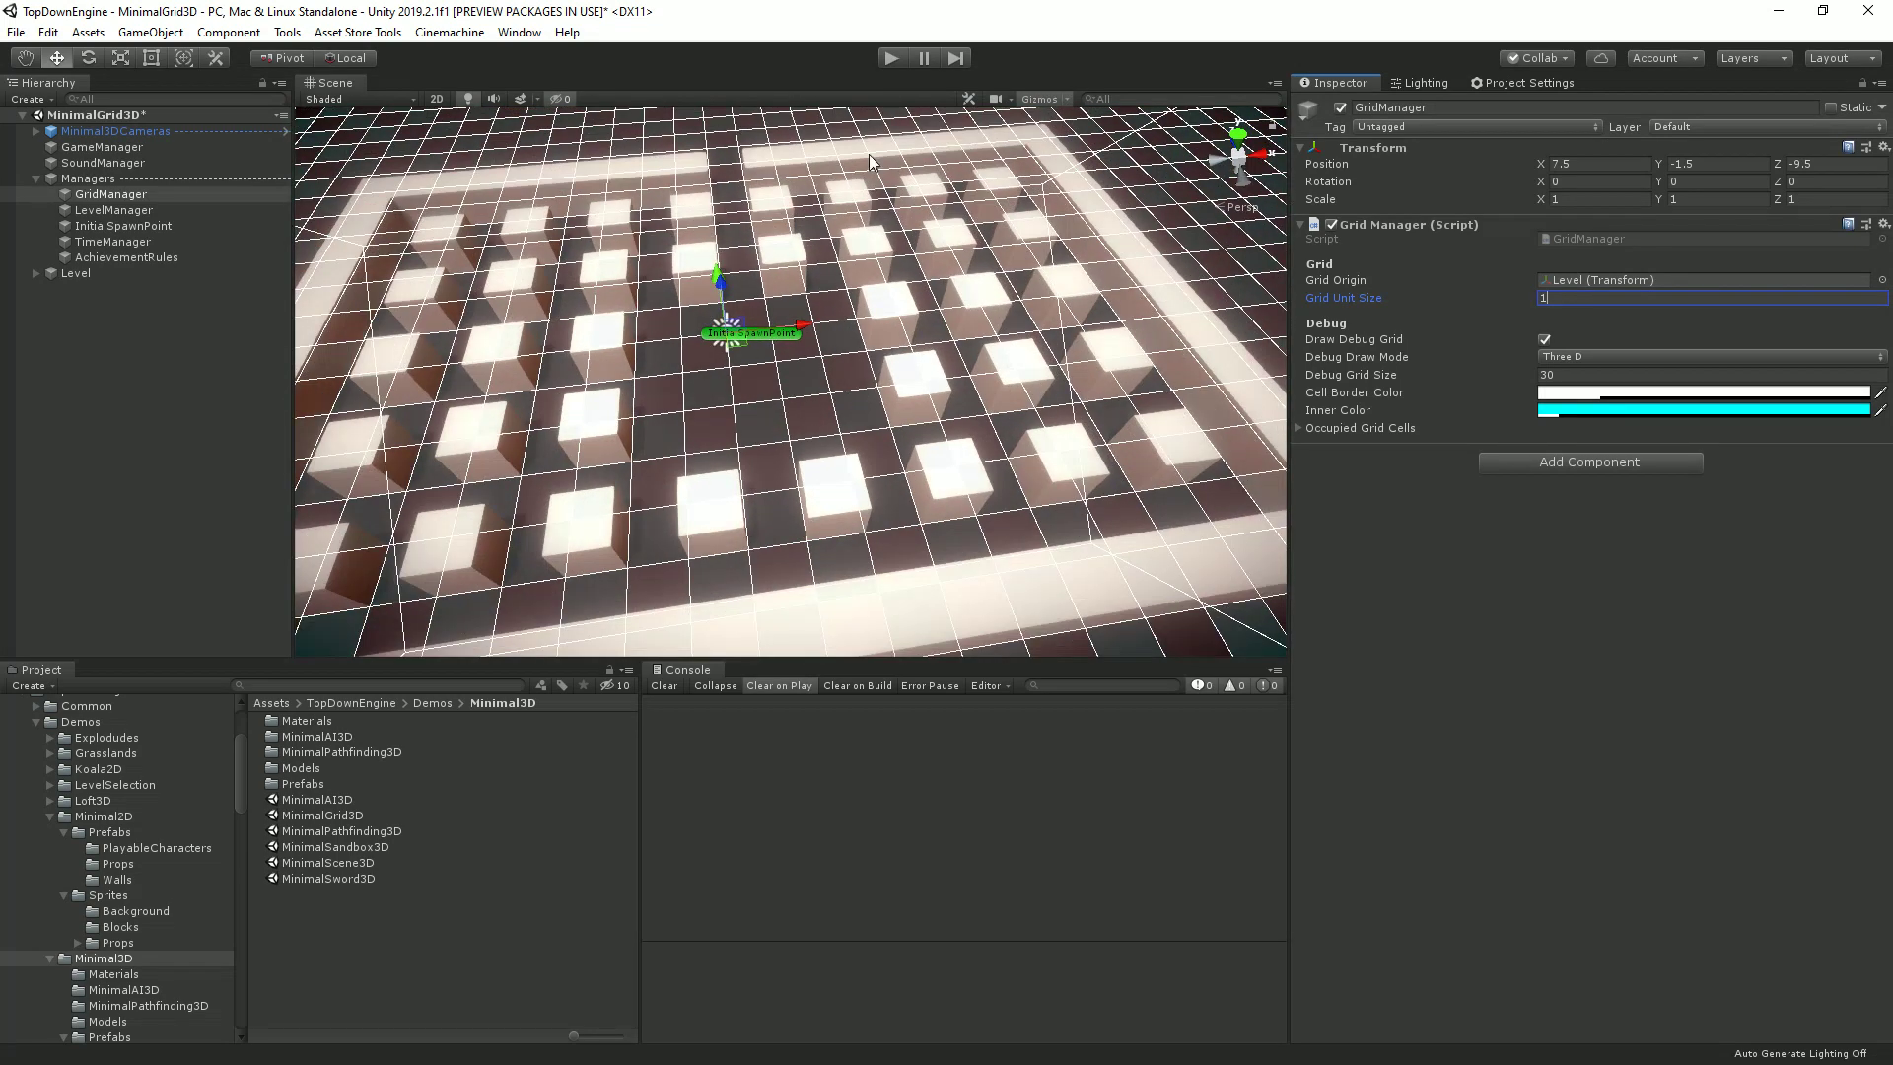
# Play-test MinimalGrid3D, moving the character right across the grid, then stop play mode.
pyautogui.click(885, 57)
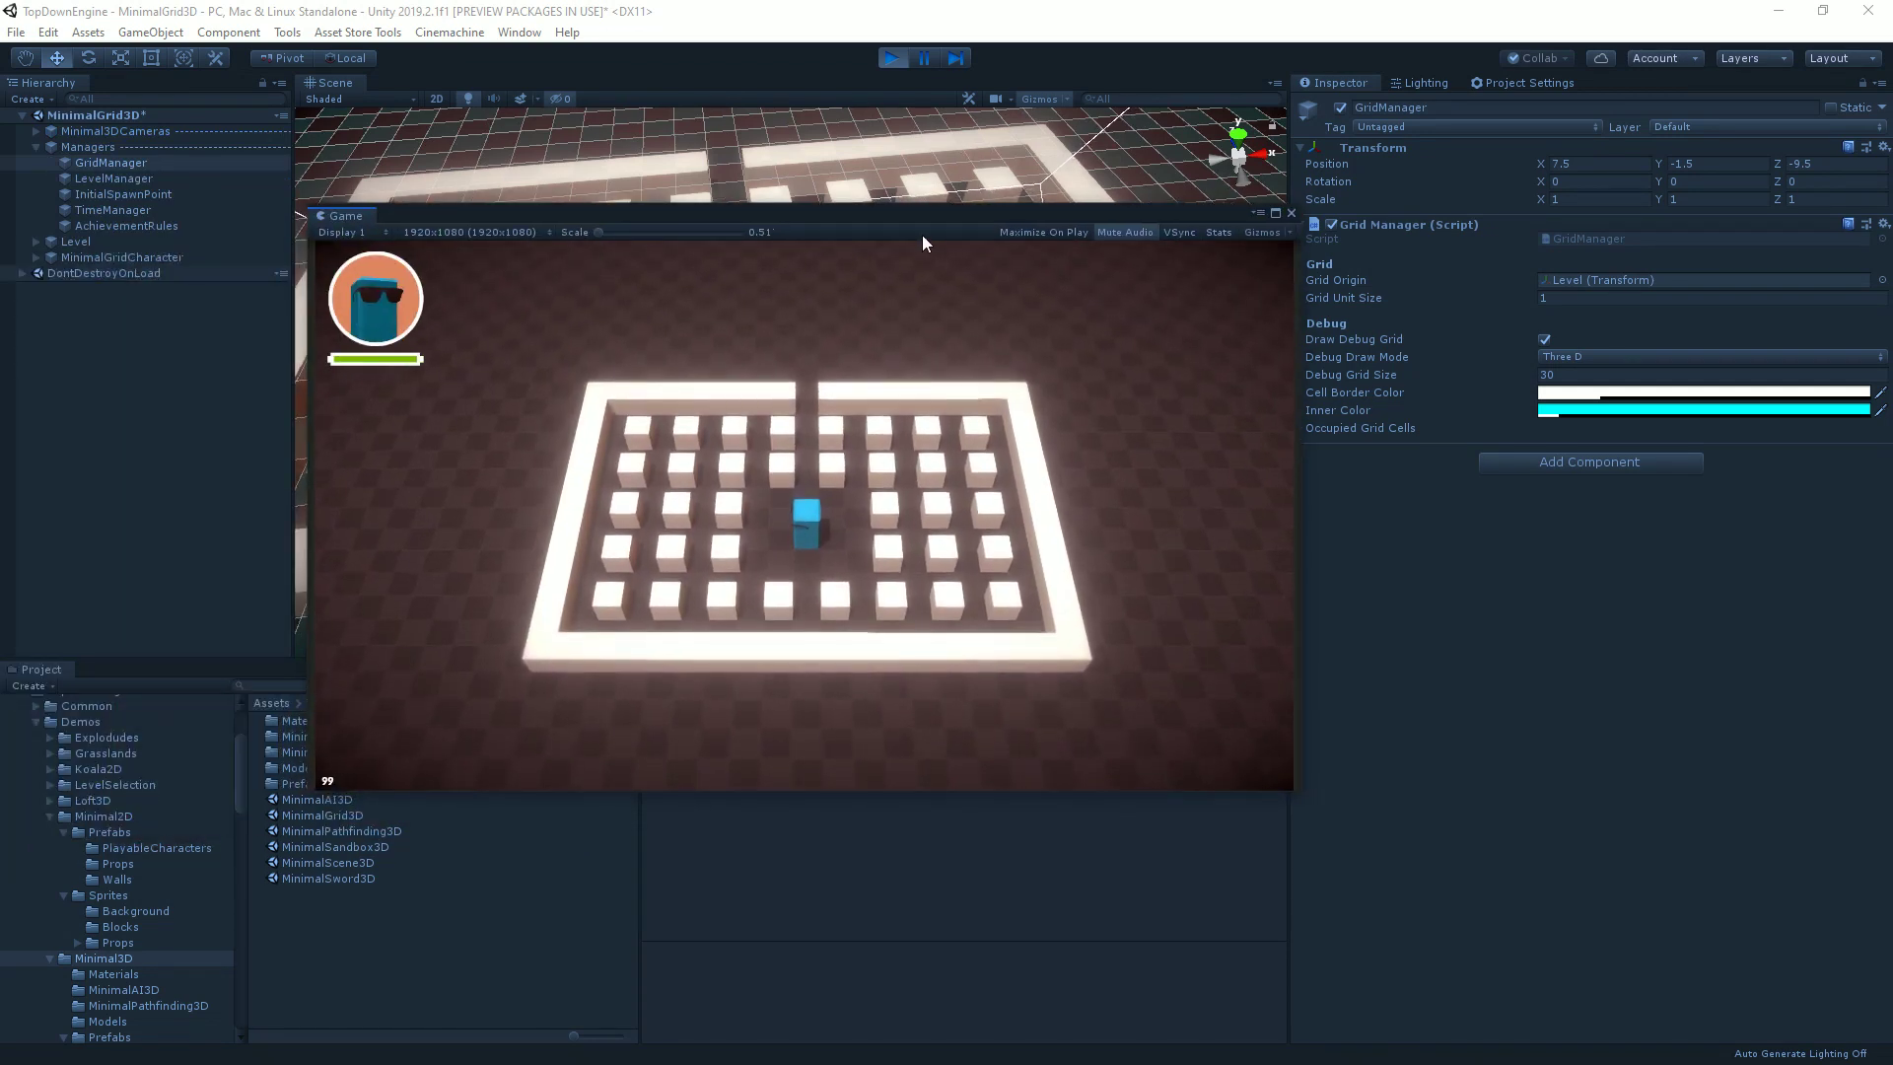
pyautogui.press('Right')
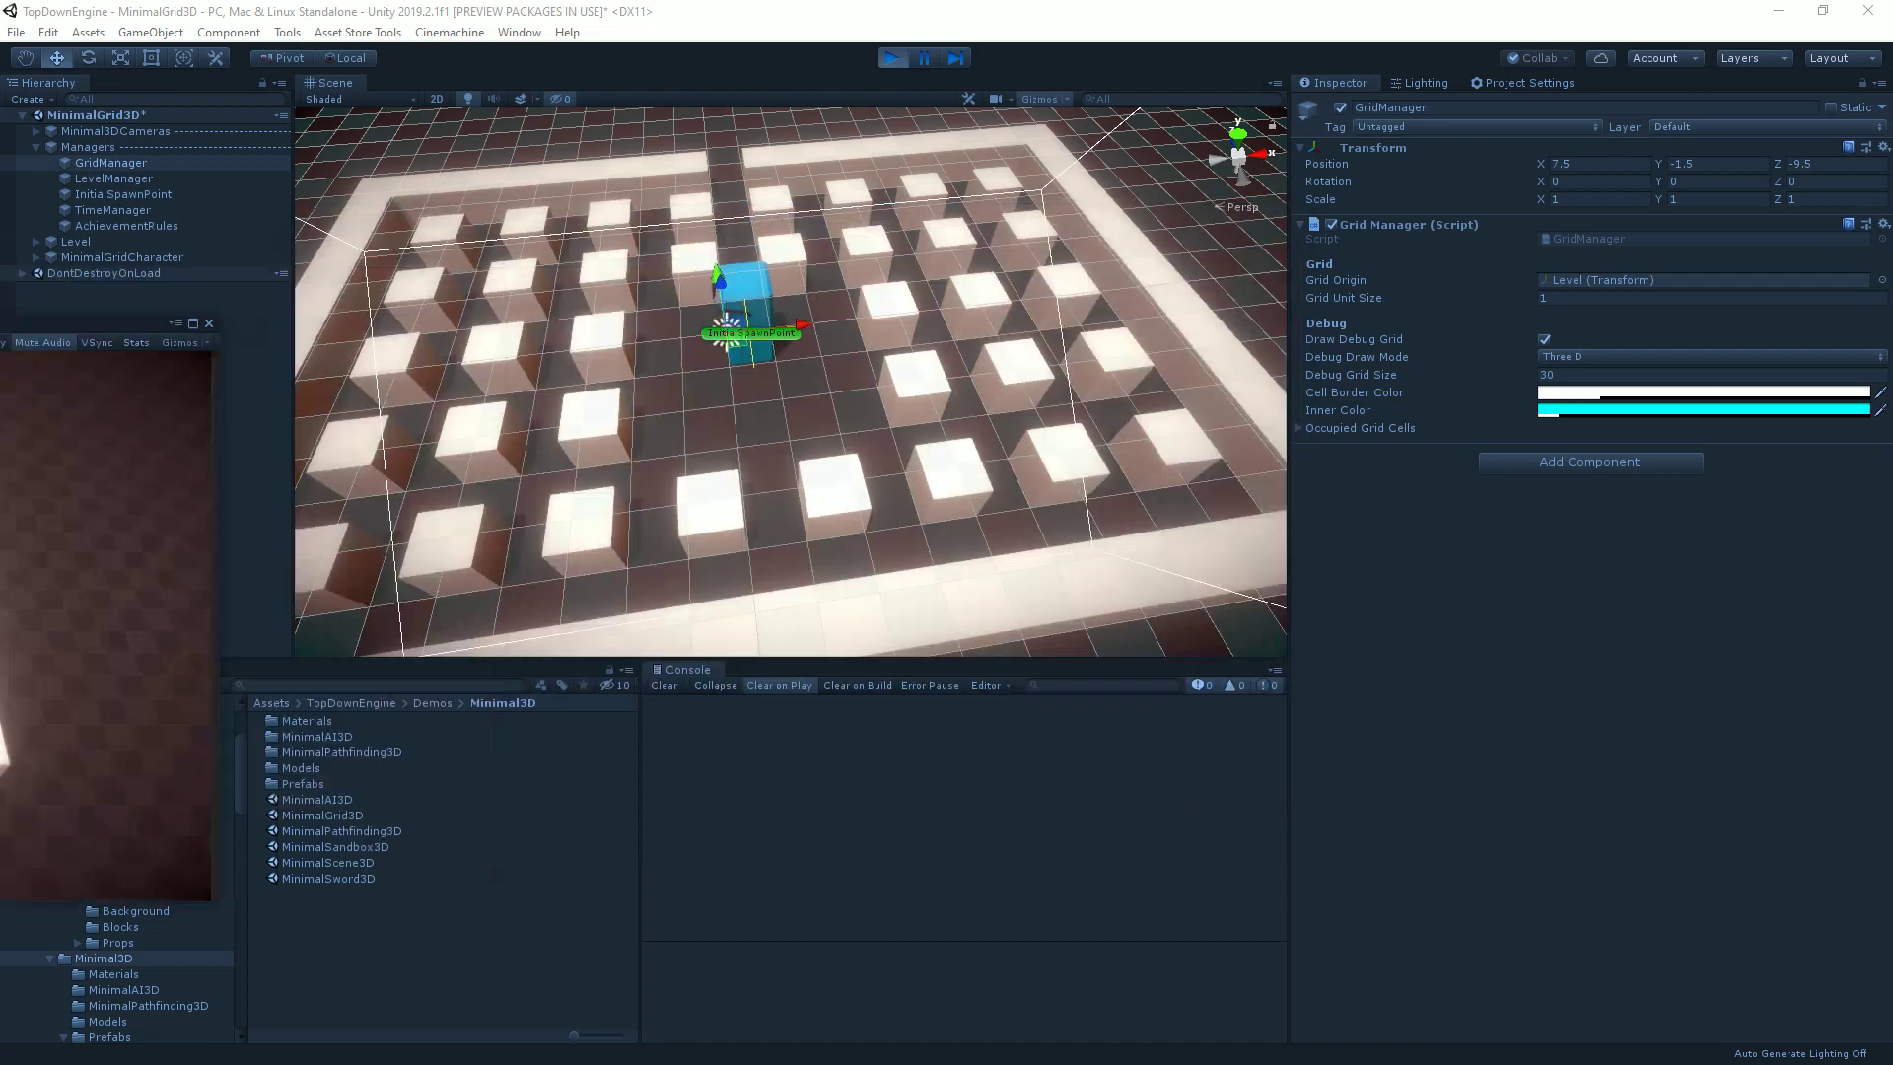
pyautogui.moveTo(931, 217); pyautogui.dragTo(0, 394)
pyautogui.click(892, 63)
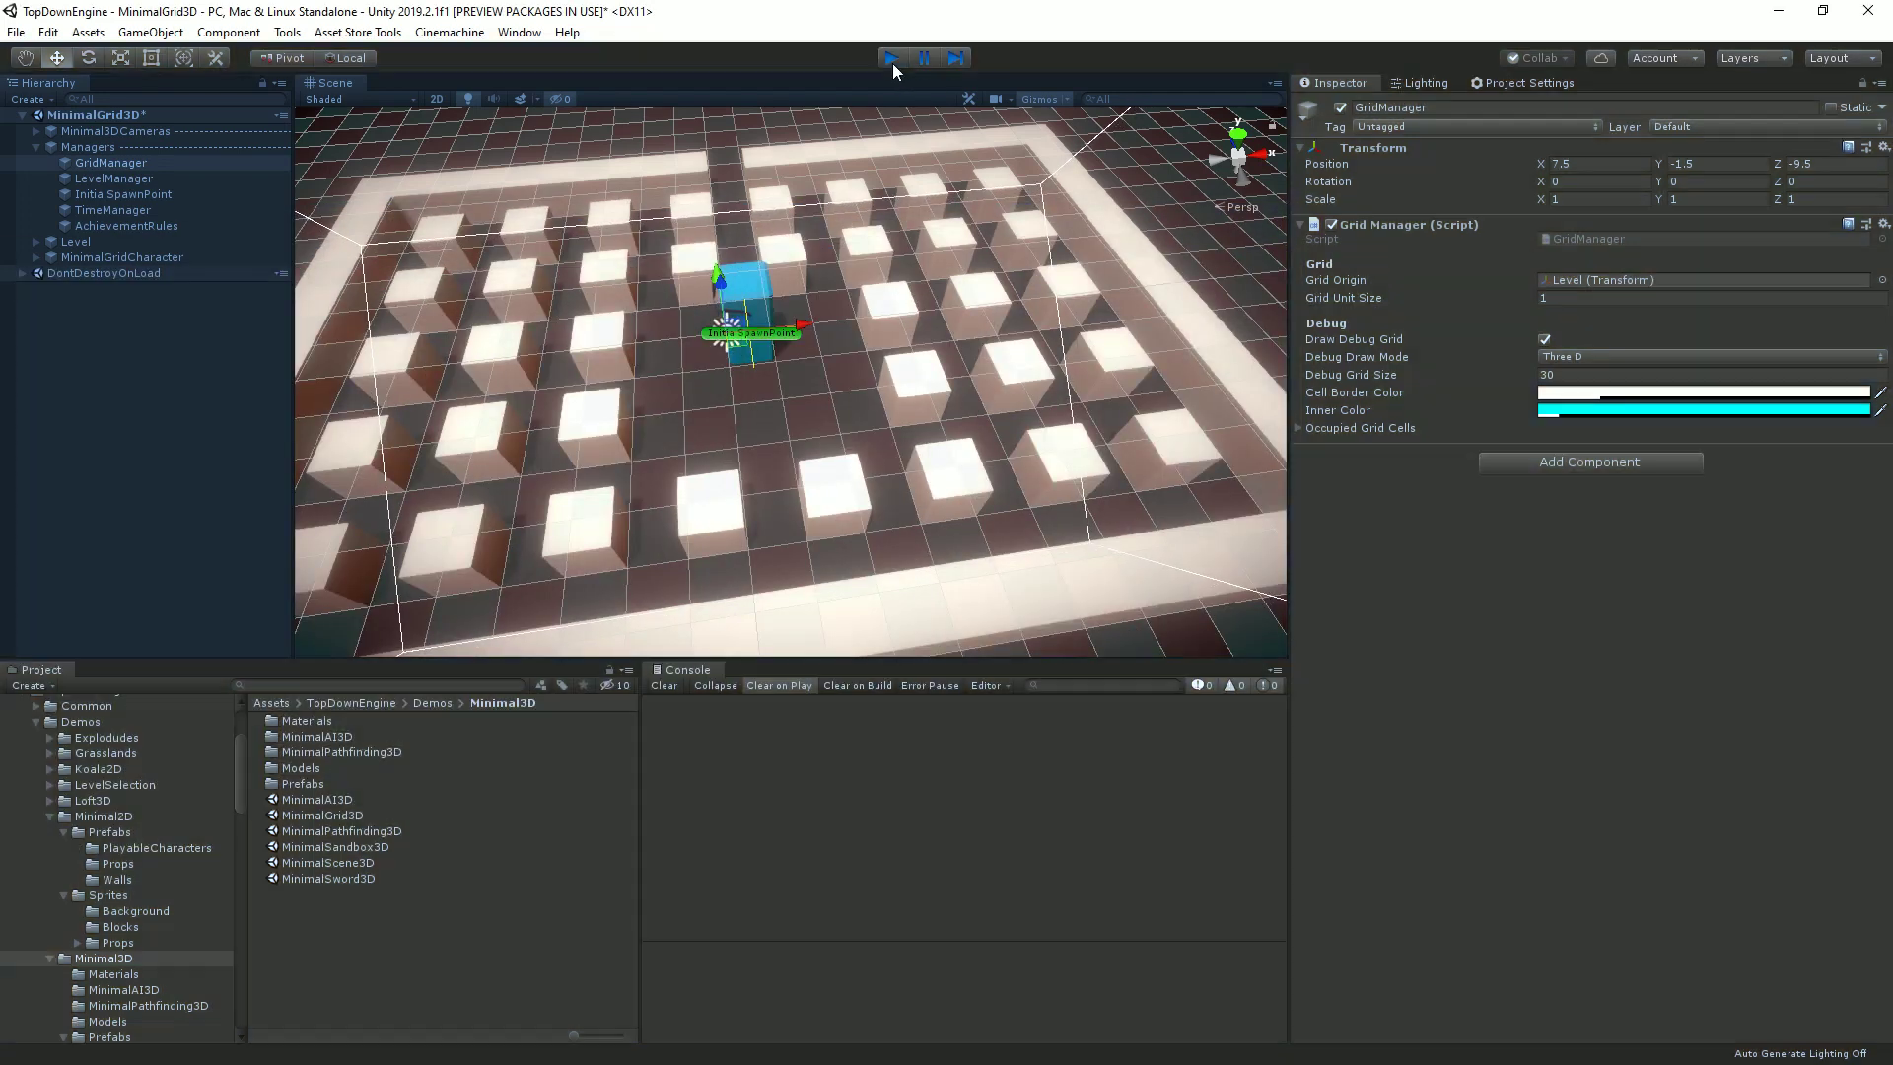
pyautogui.scroll(-5, 950, 536)
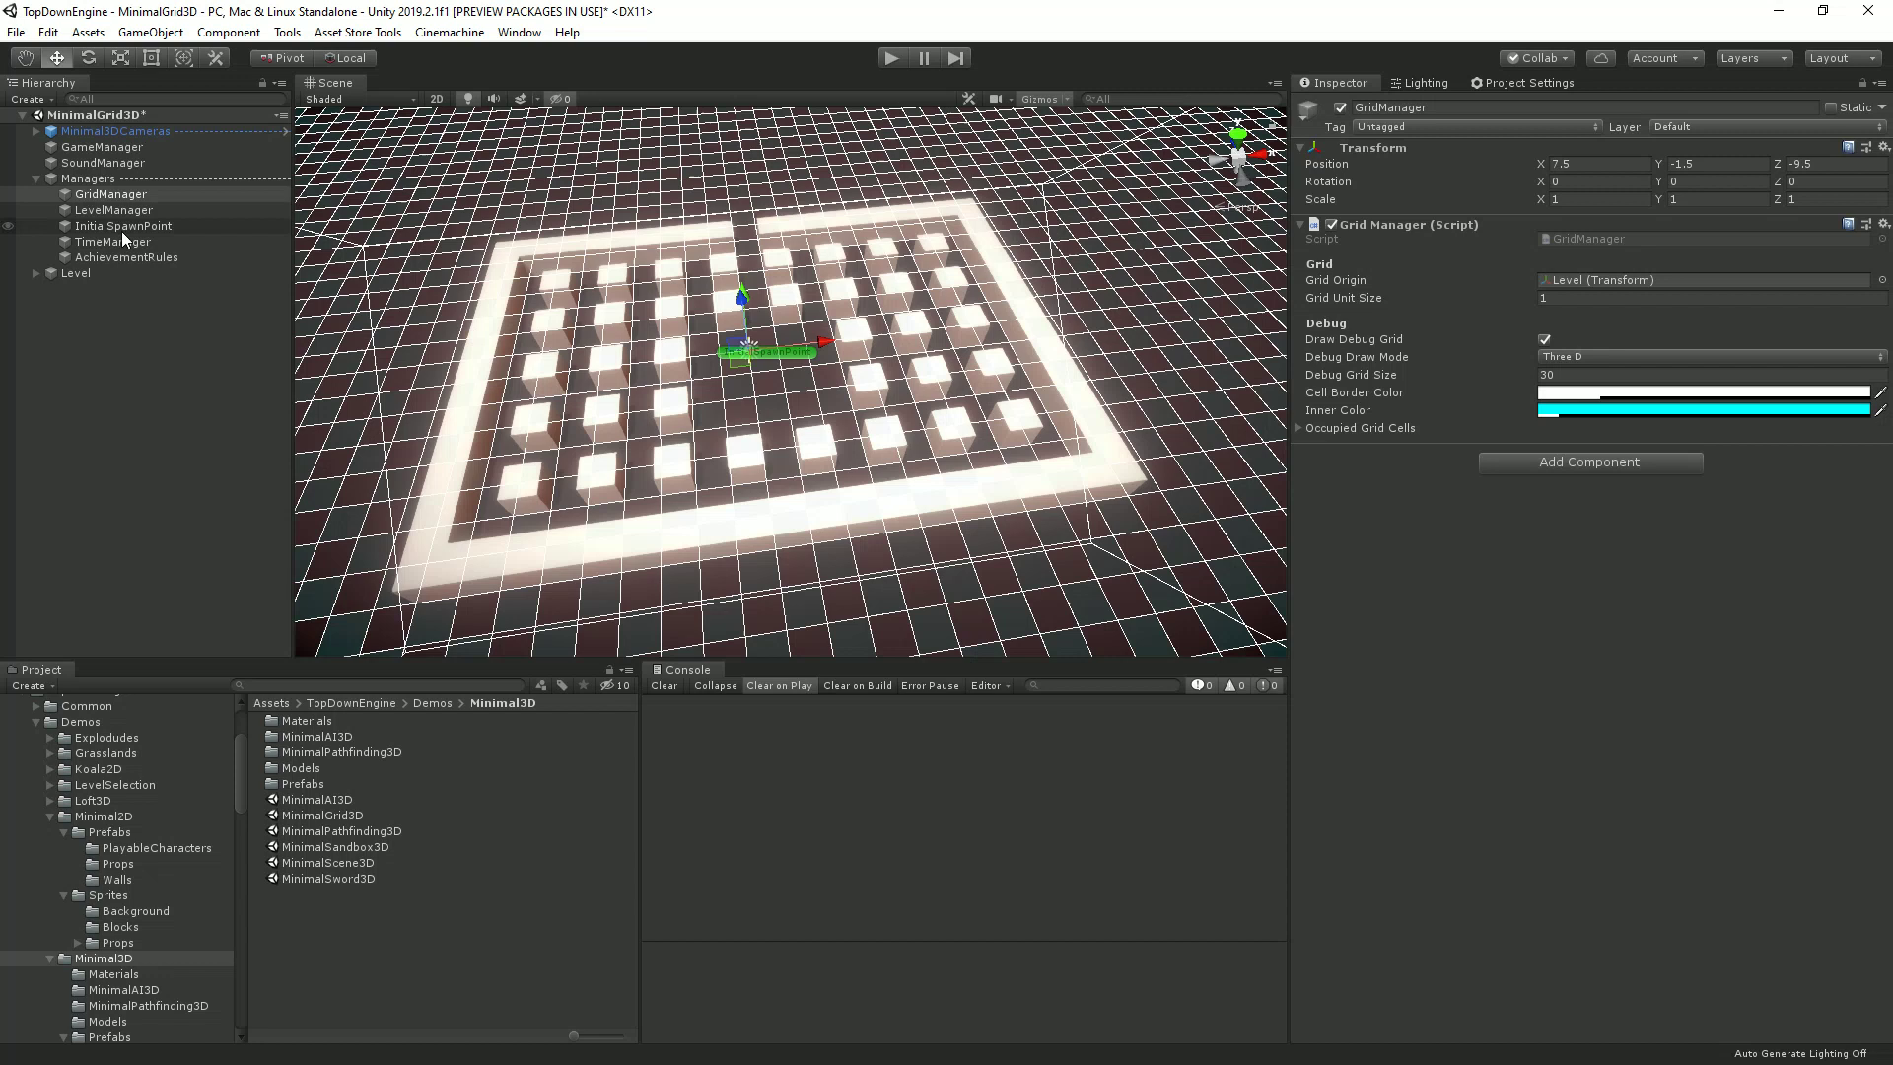
# Disable the Level's Obstacles group, then begin changing GridManager's Grid Unit Size to 3.
pyautogui.click(97, 275)
pyautogui.press('Right')
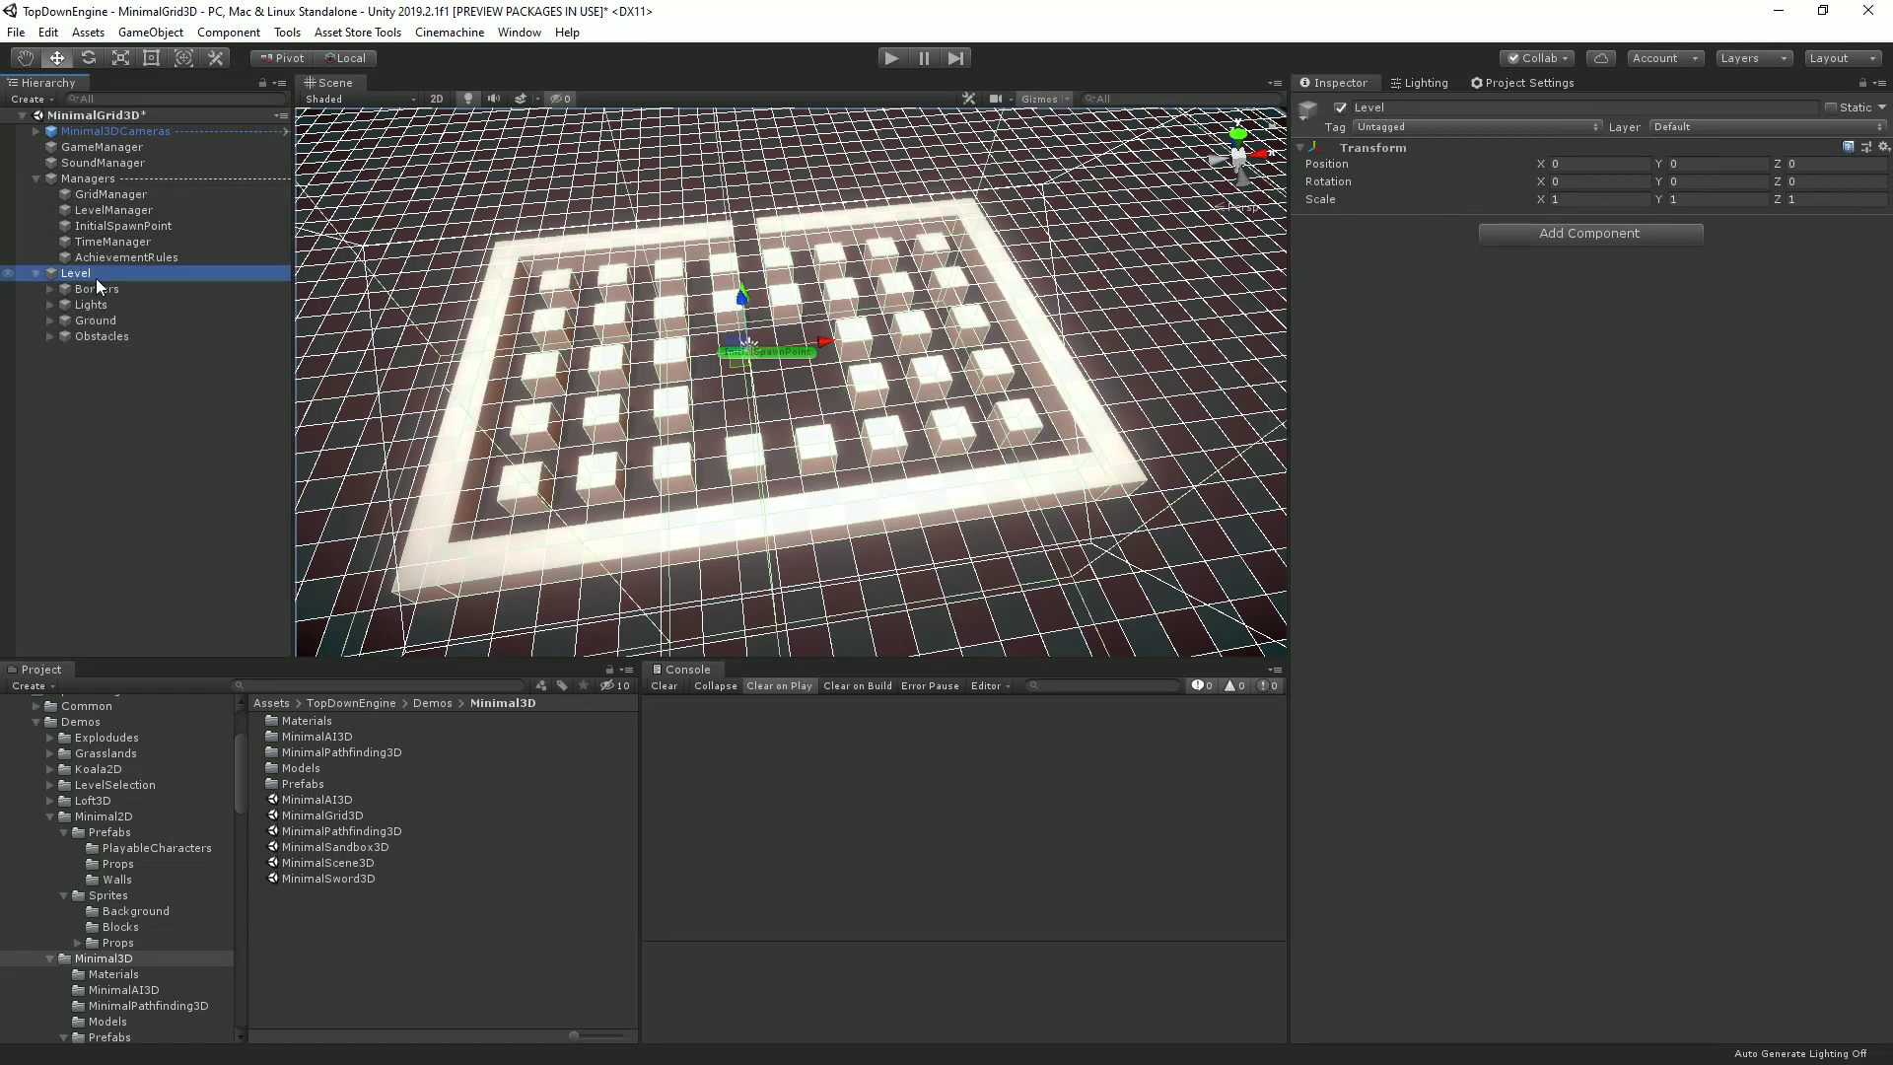
pyautogui.click(98, 336)
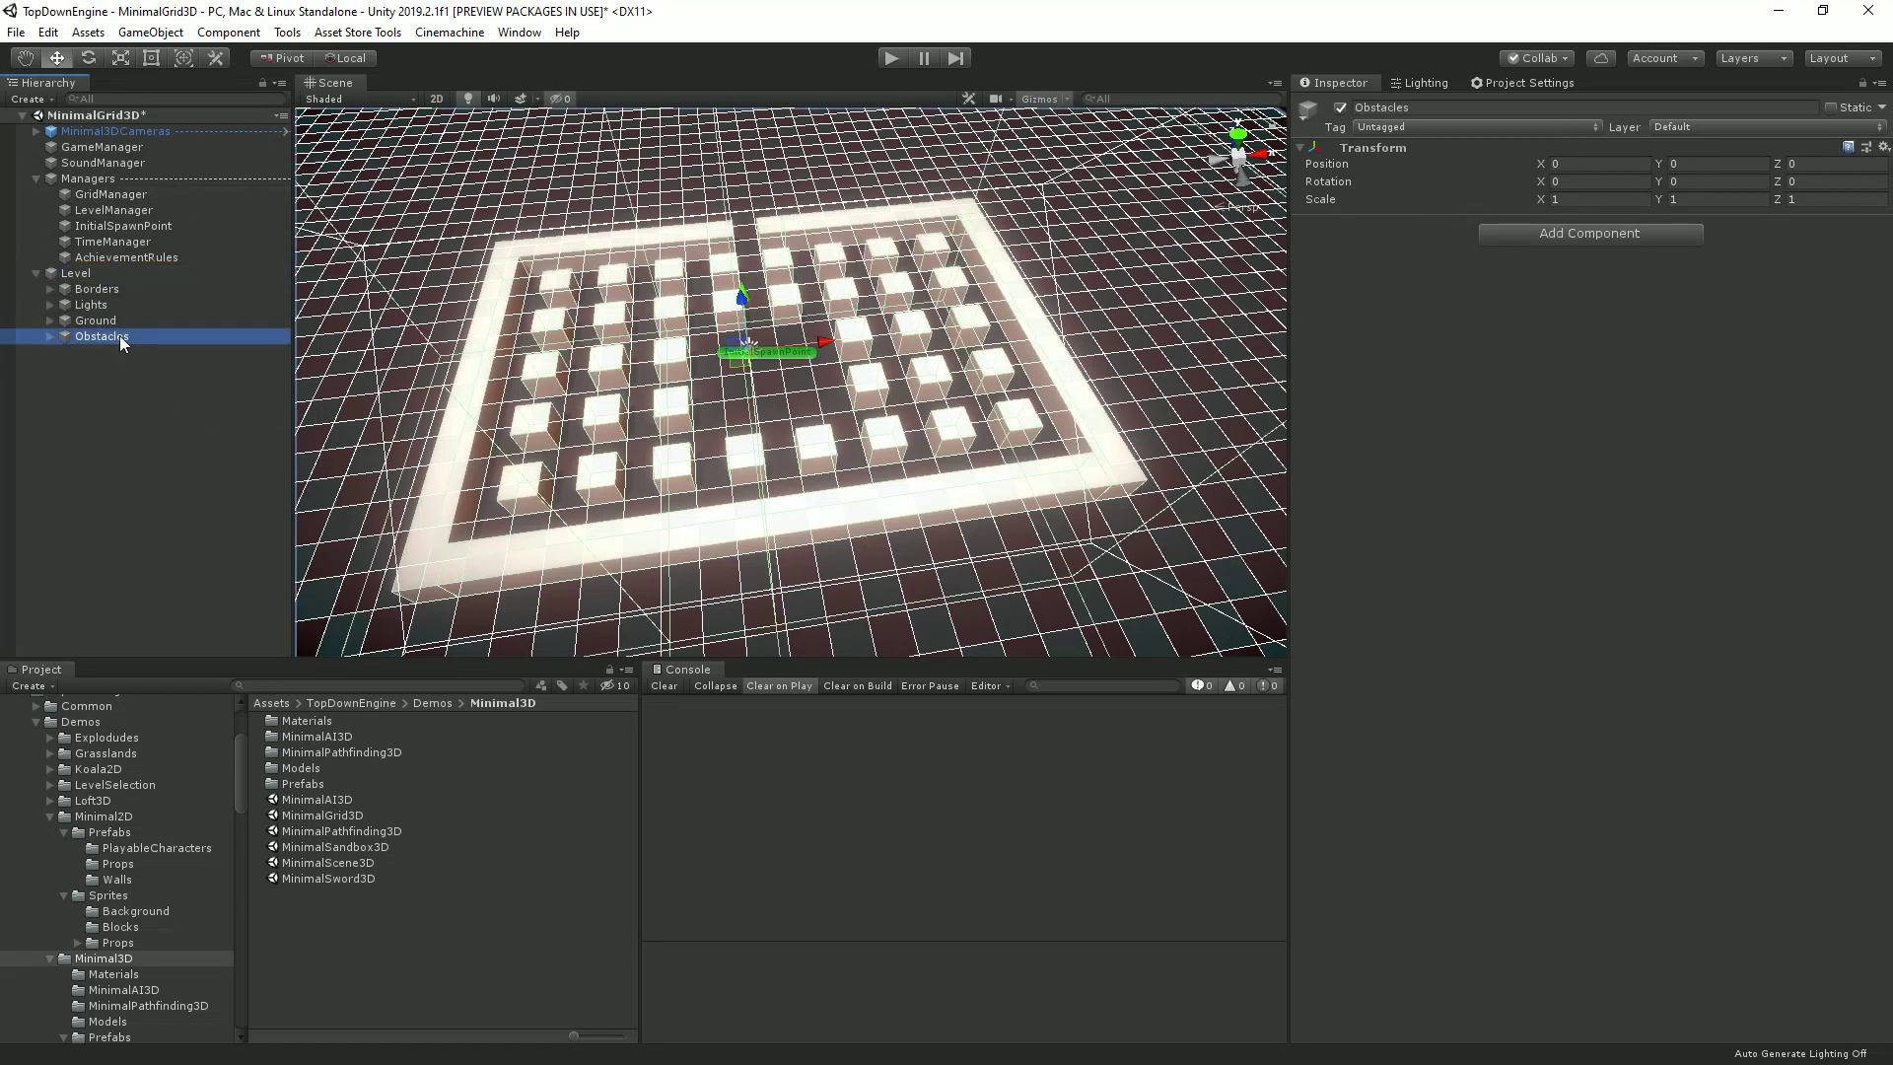
pyautogui.click(1340, 107)
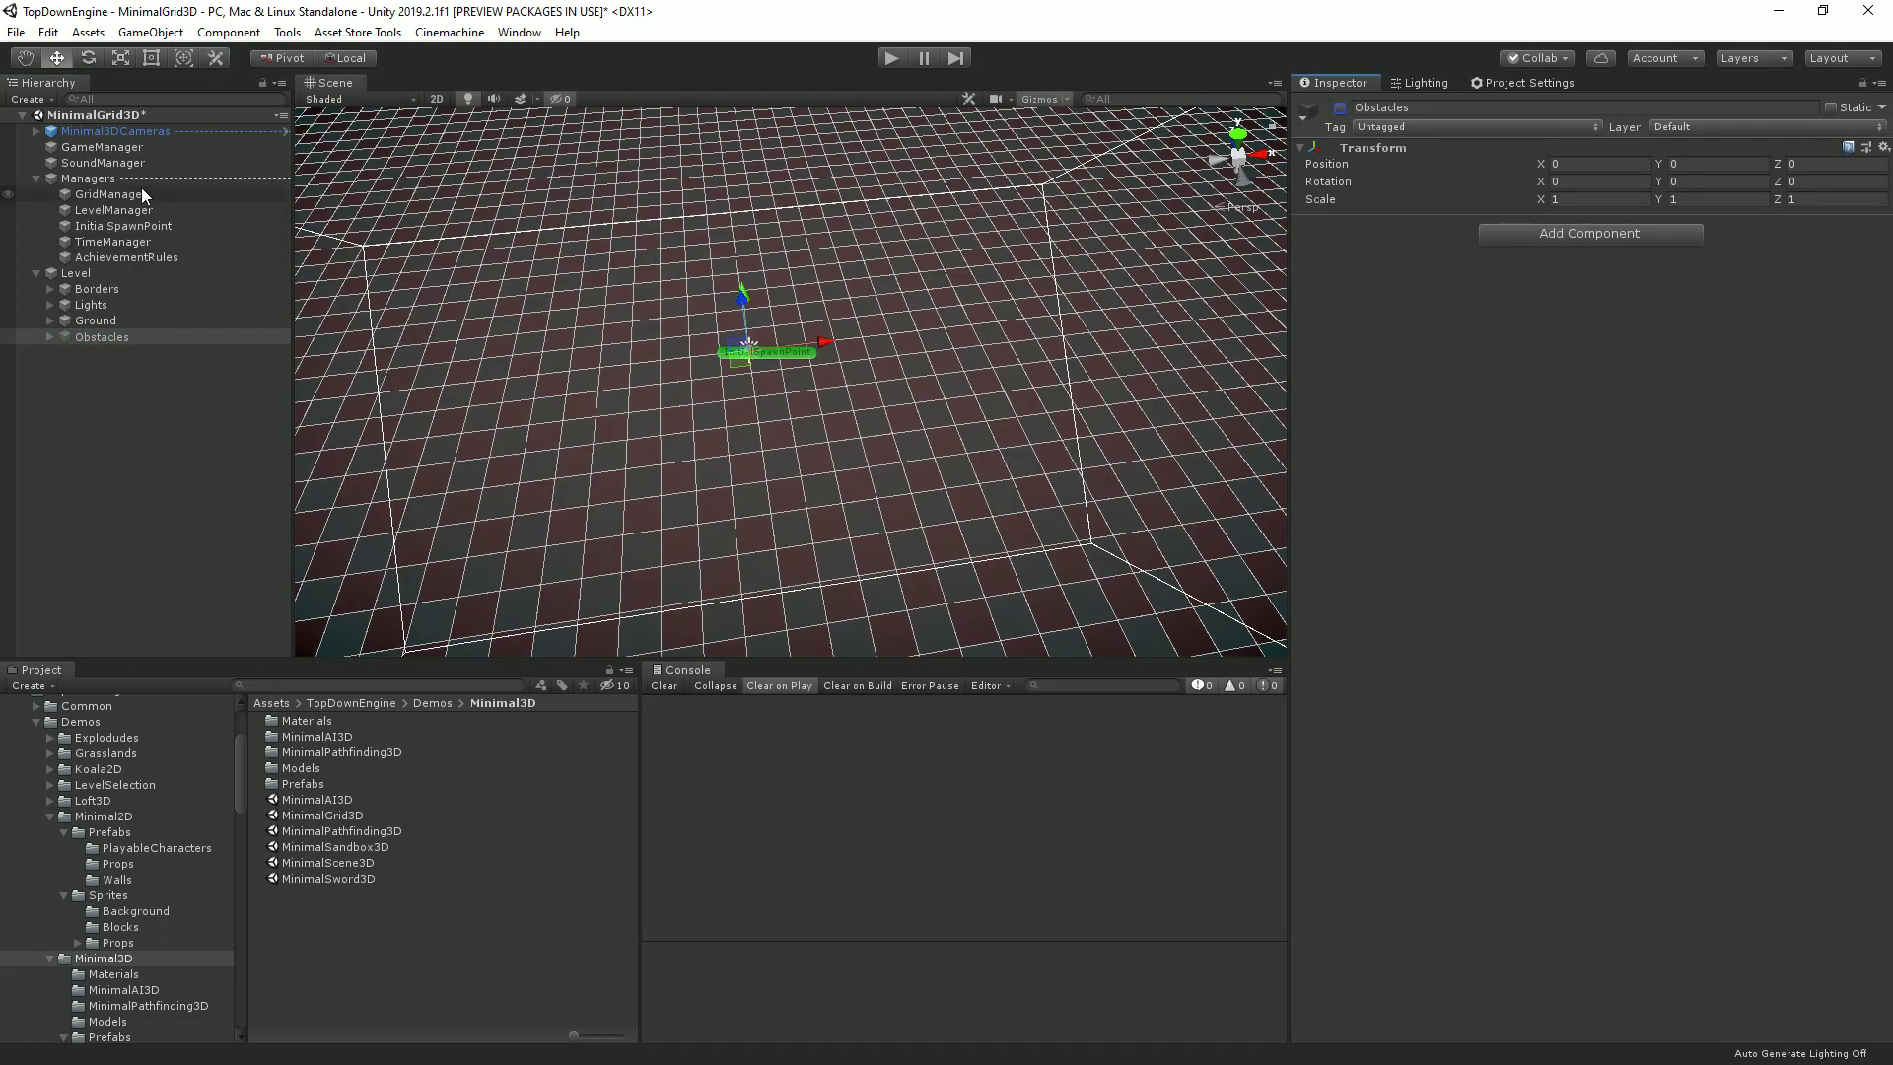
pyautogui.click(111, 195)
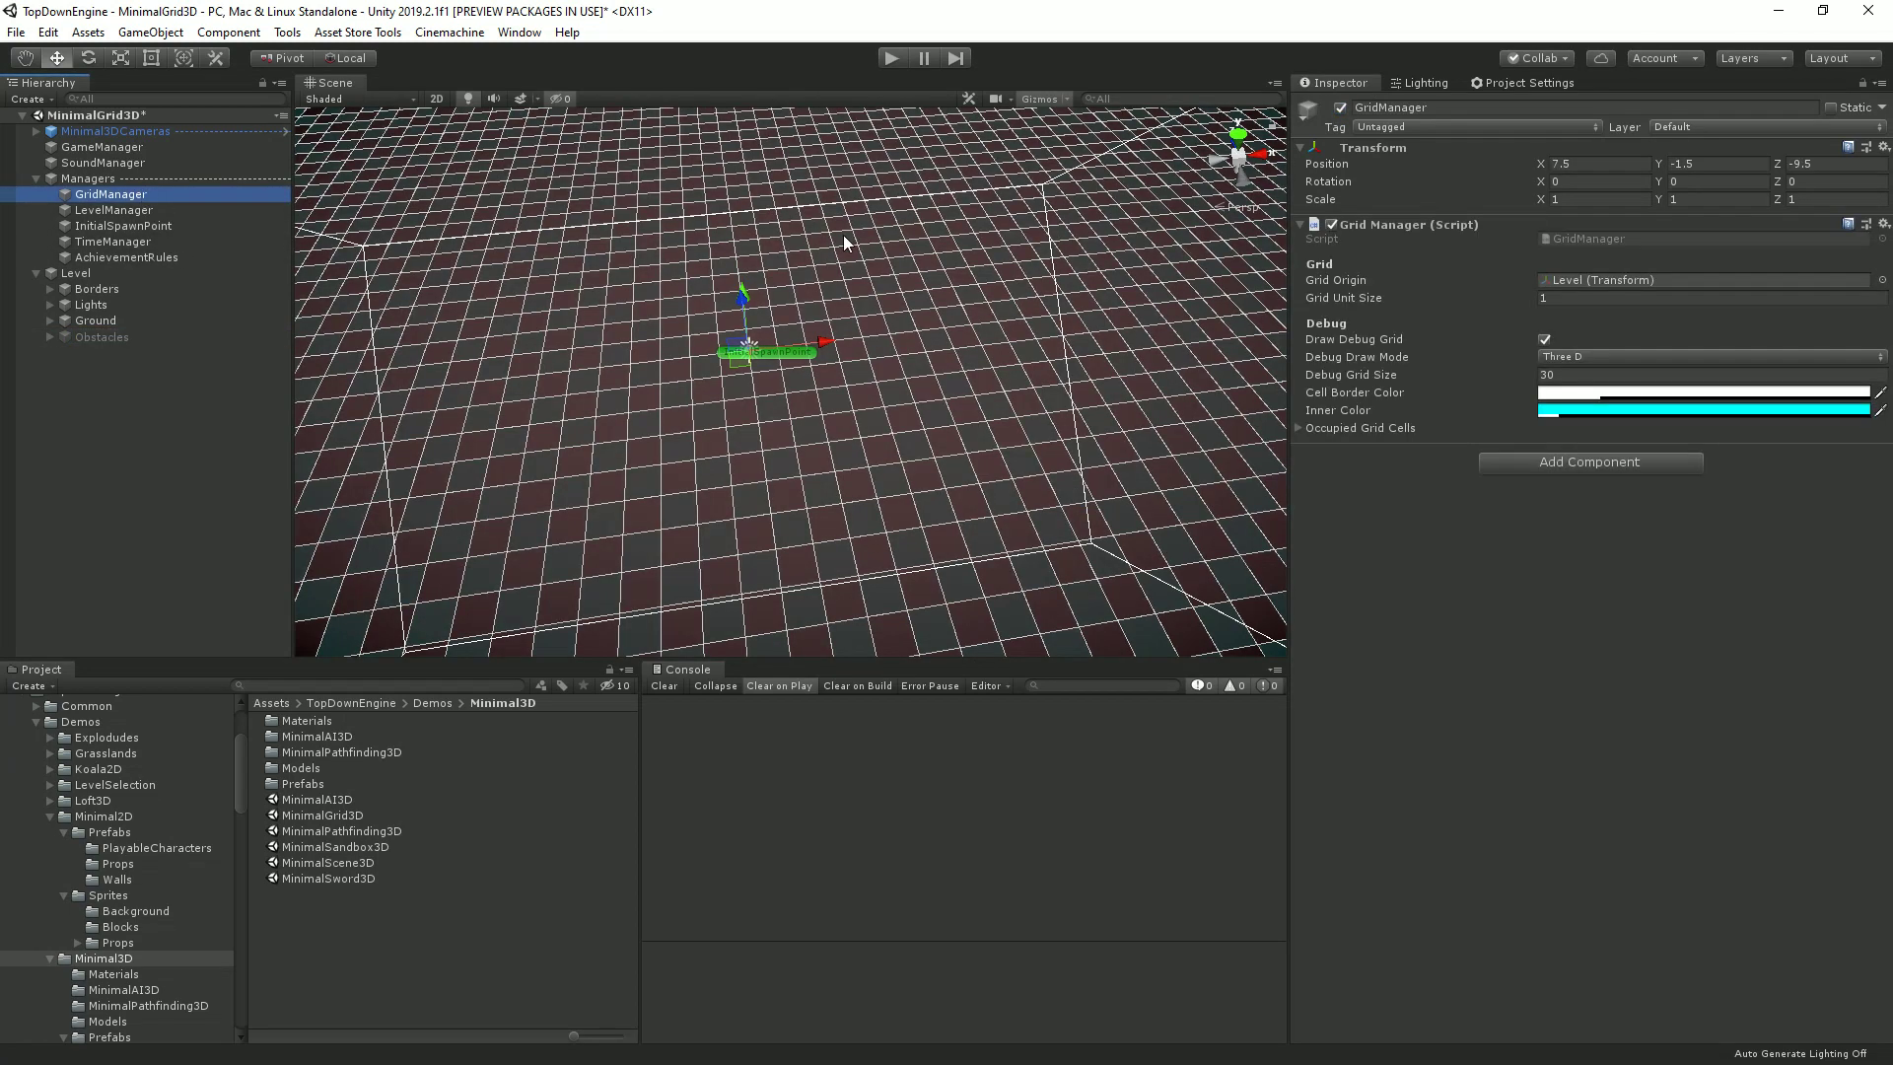
pyautogui.click(1574, 302)
# Enter 3 for the grid cell size, start a play test, and move the character left then back right.
pyautogui.write('3')
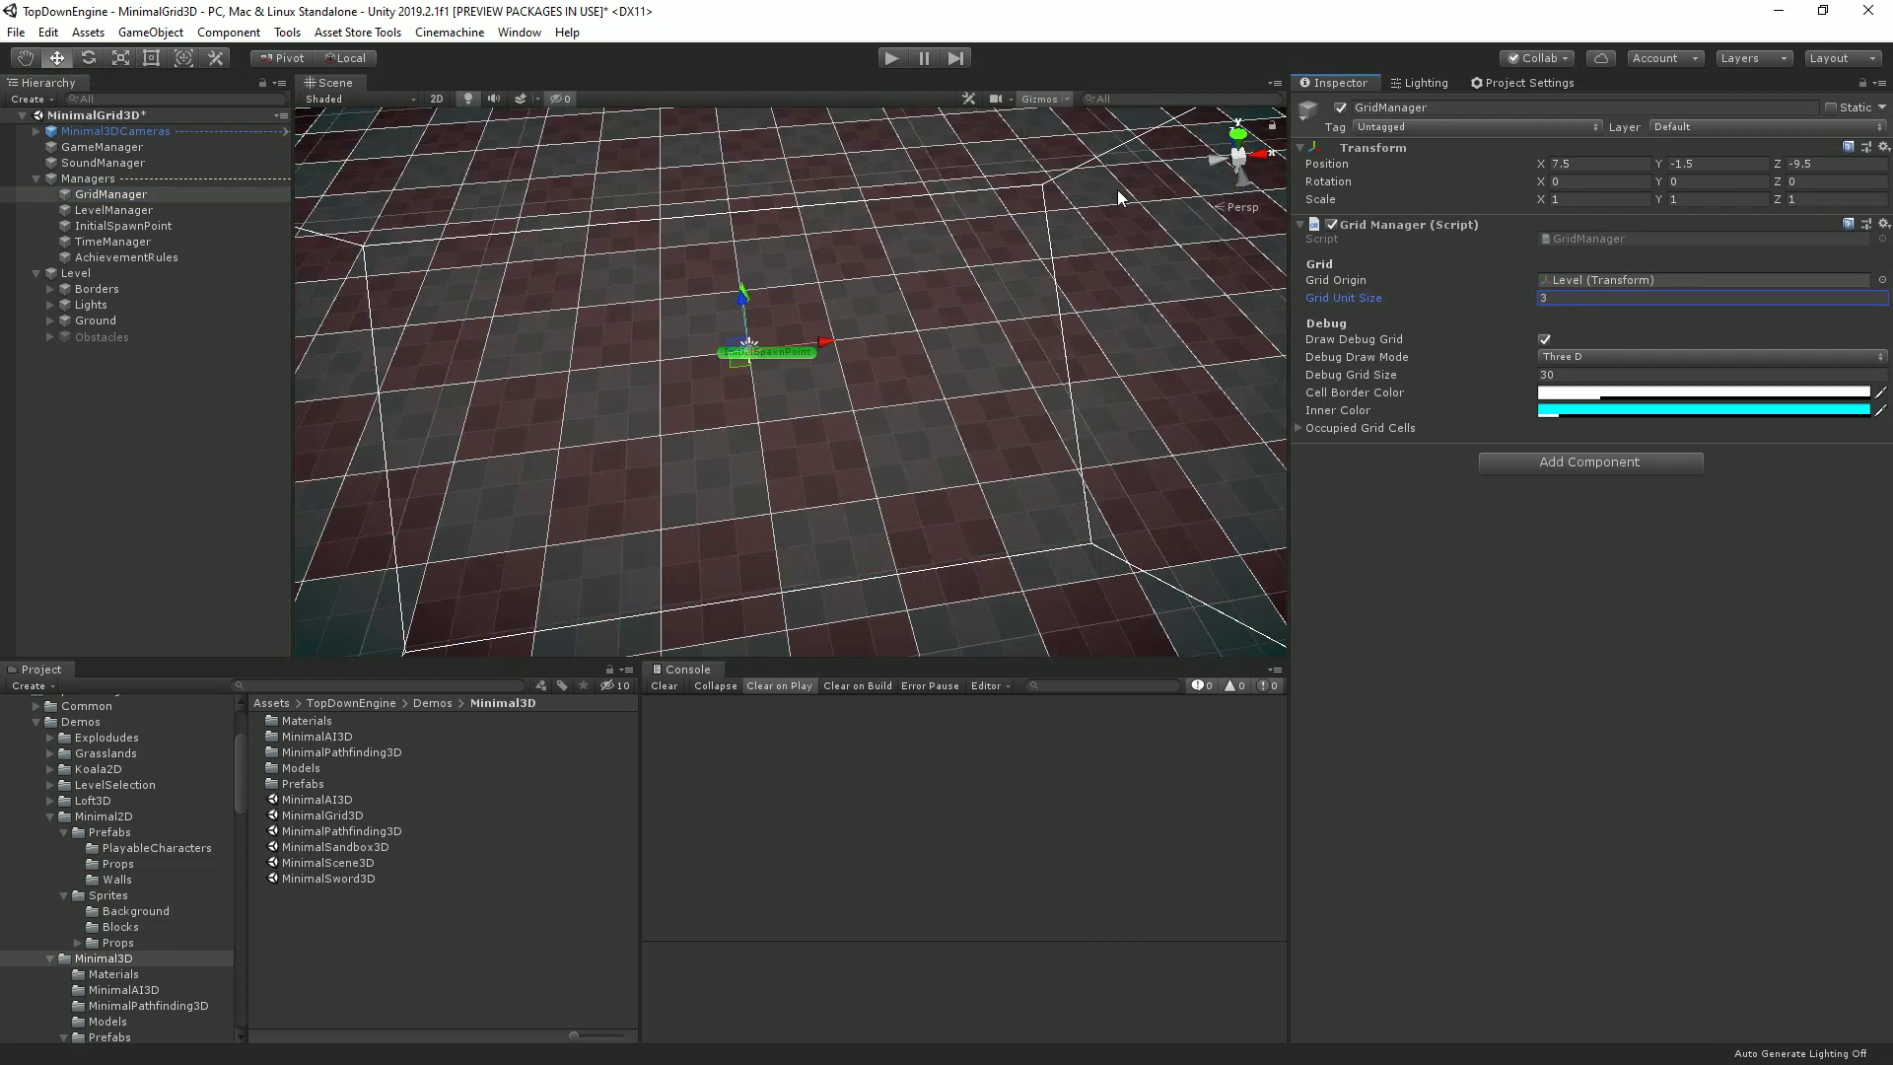
pyautogui.click(889, 59)
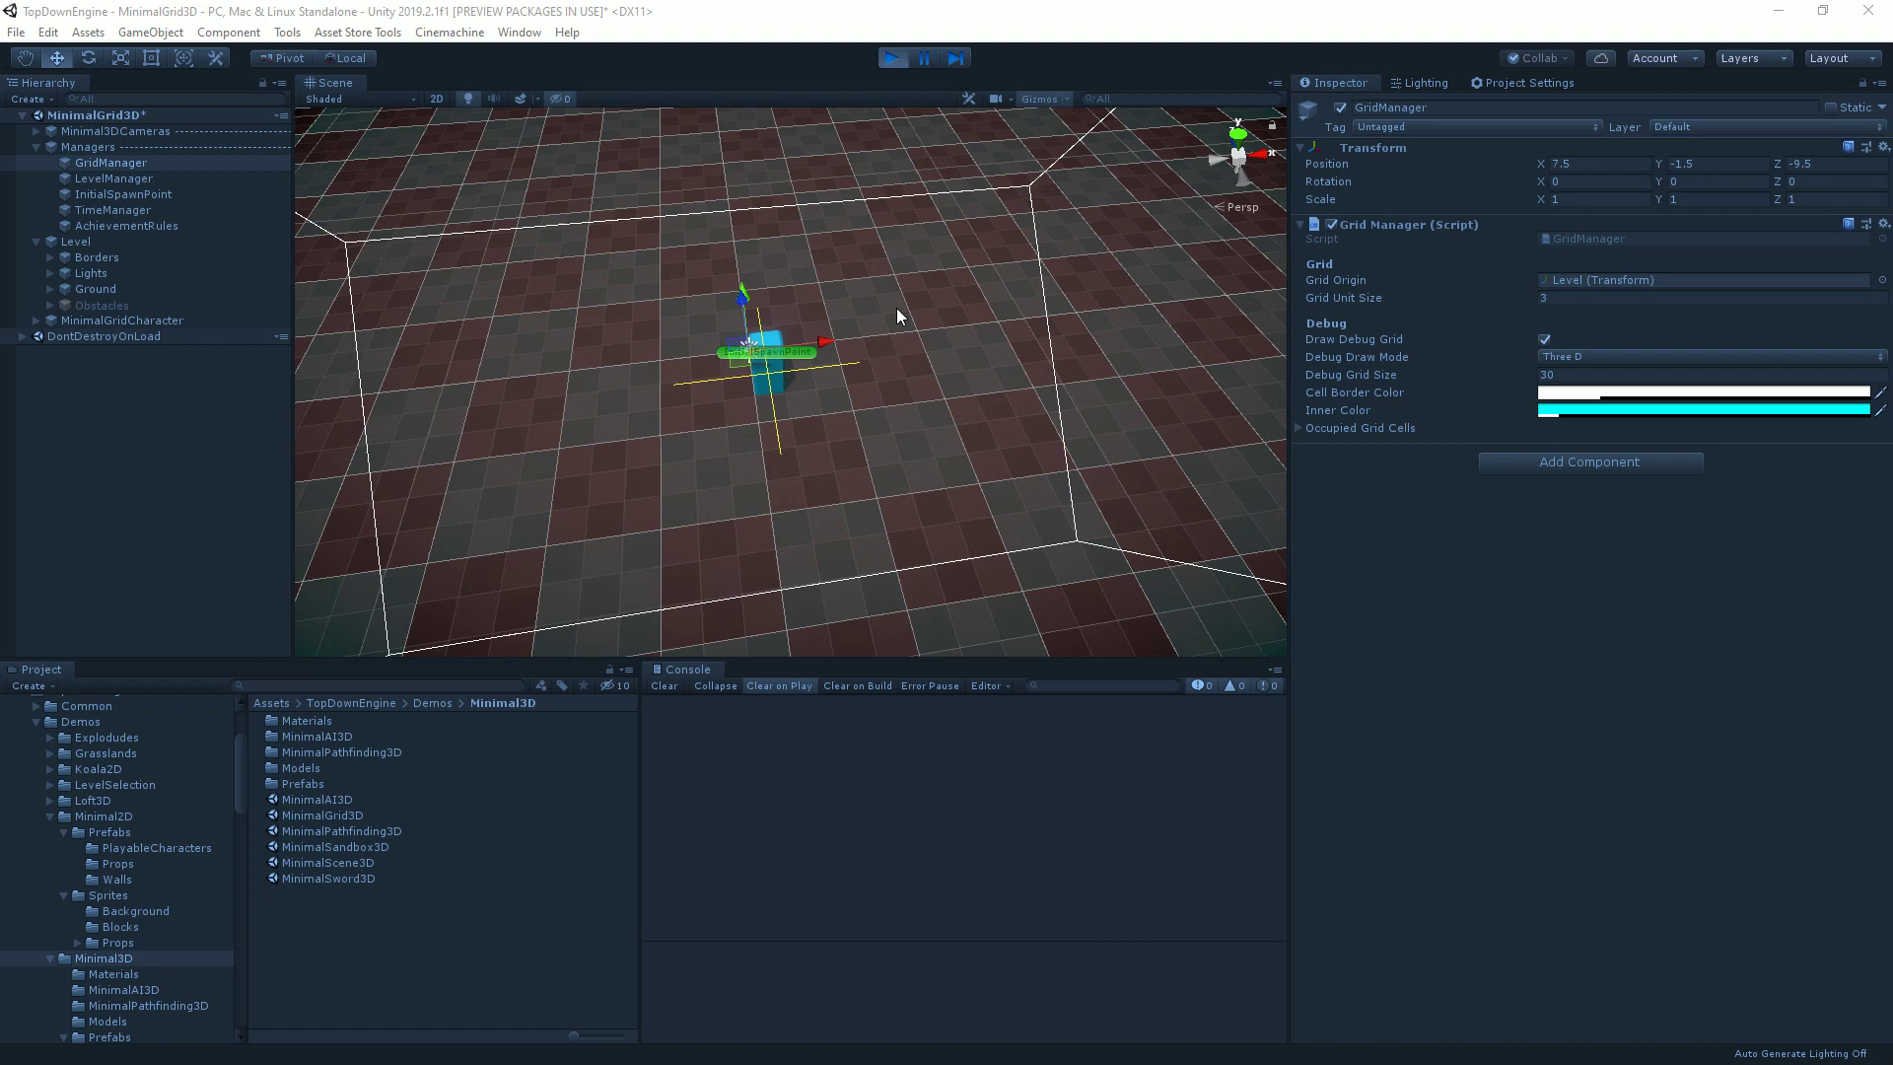
pyautogui.press('Left')
pyautogui.press('Left')
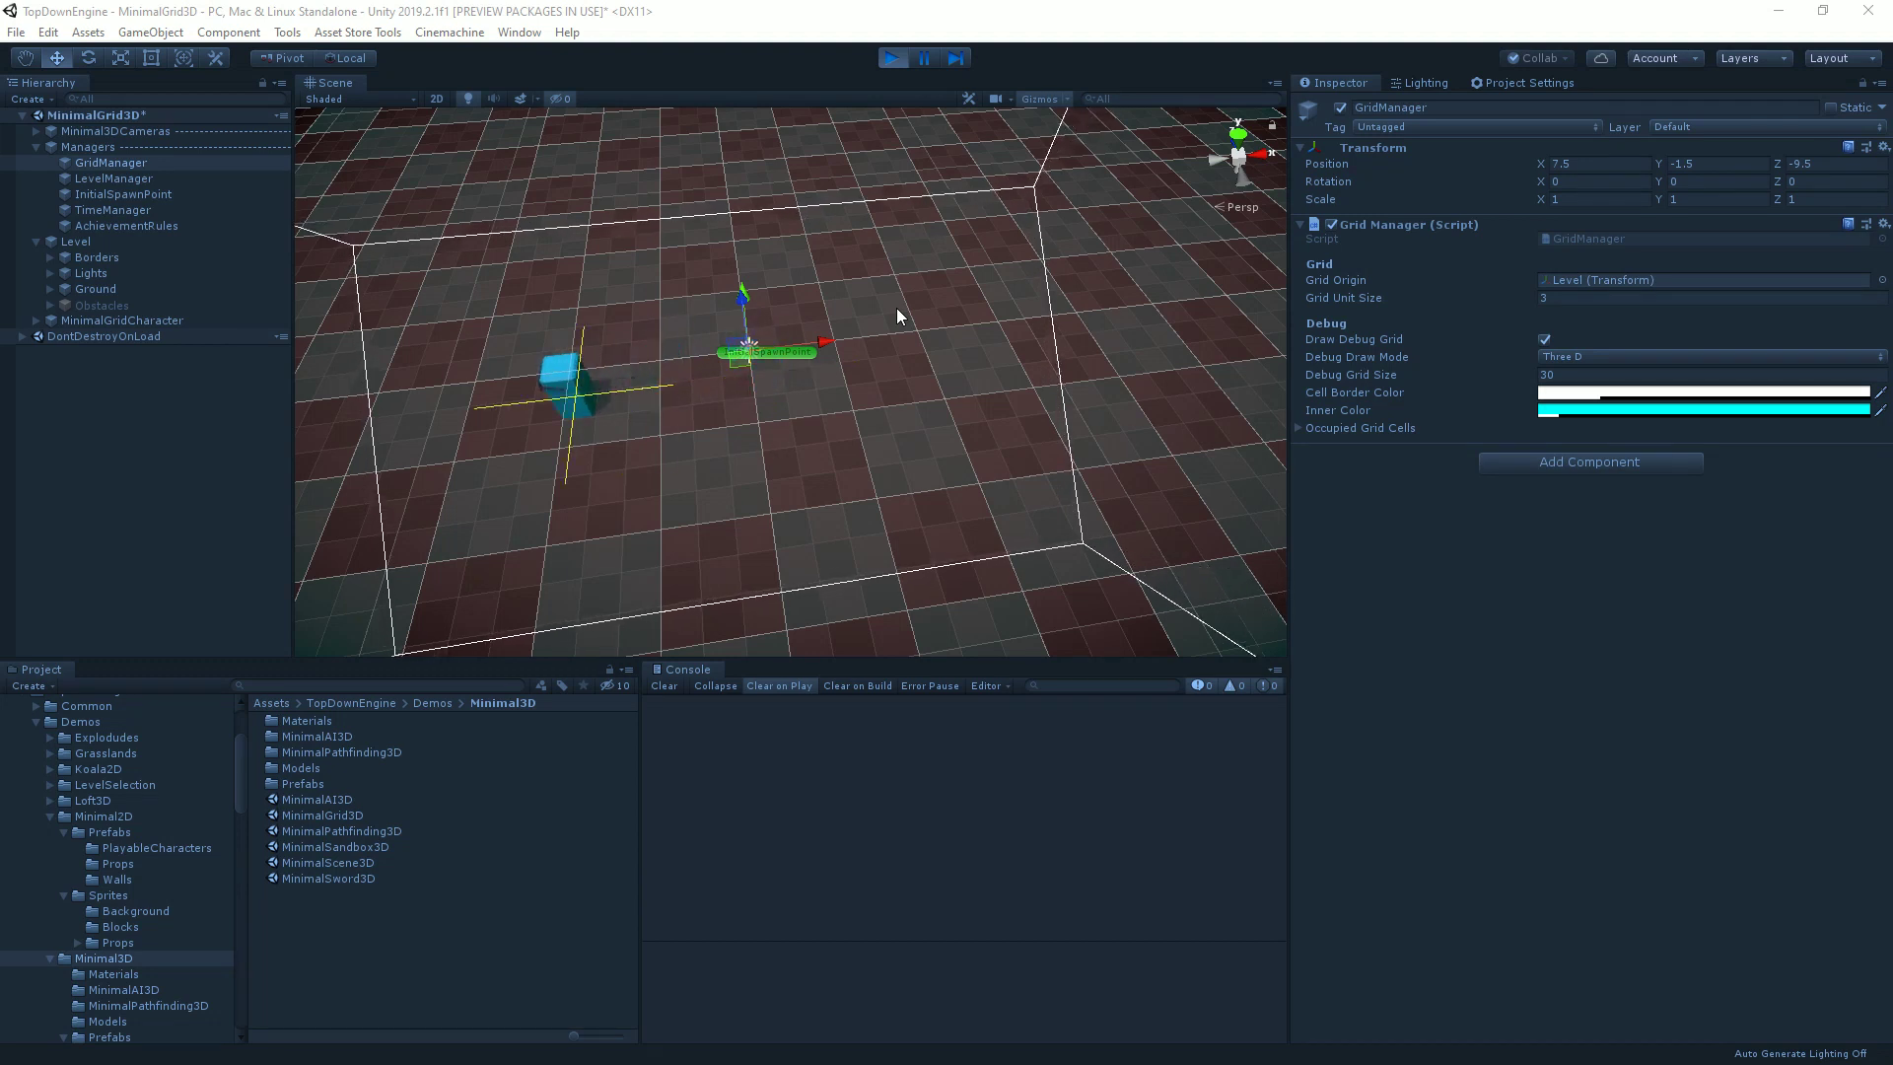
pyautogui.press('Left')
pyautogui.press('Left')
pyautogui.press('Right')
pyautogui.press('Right')
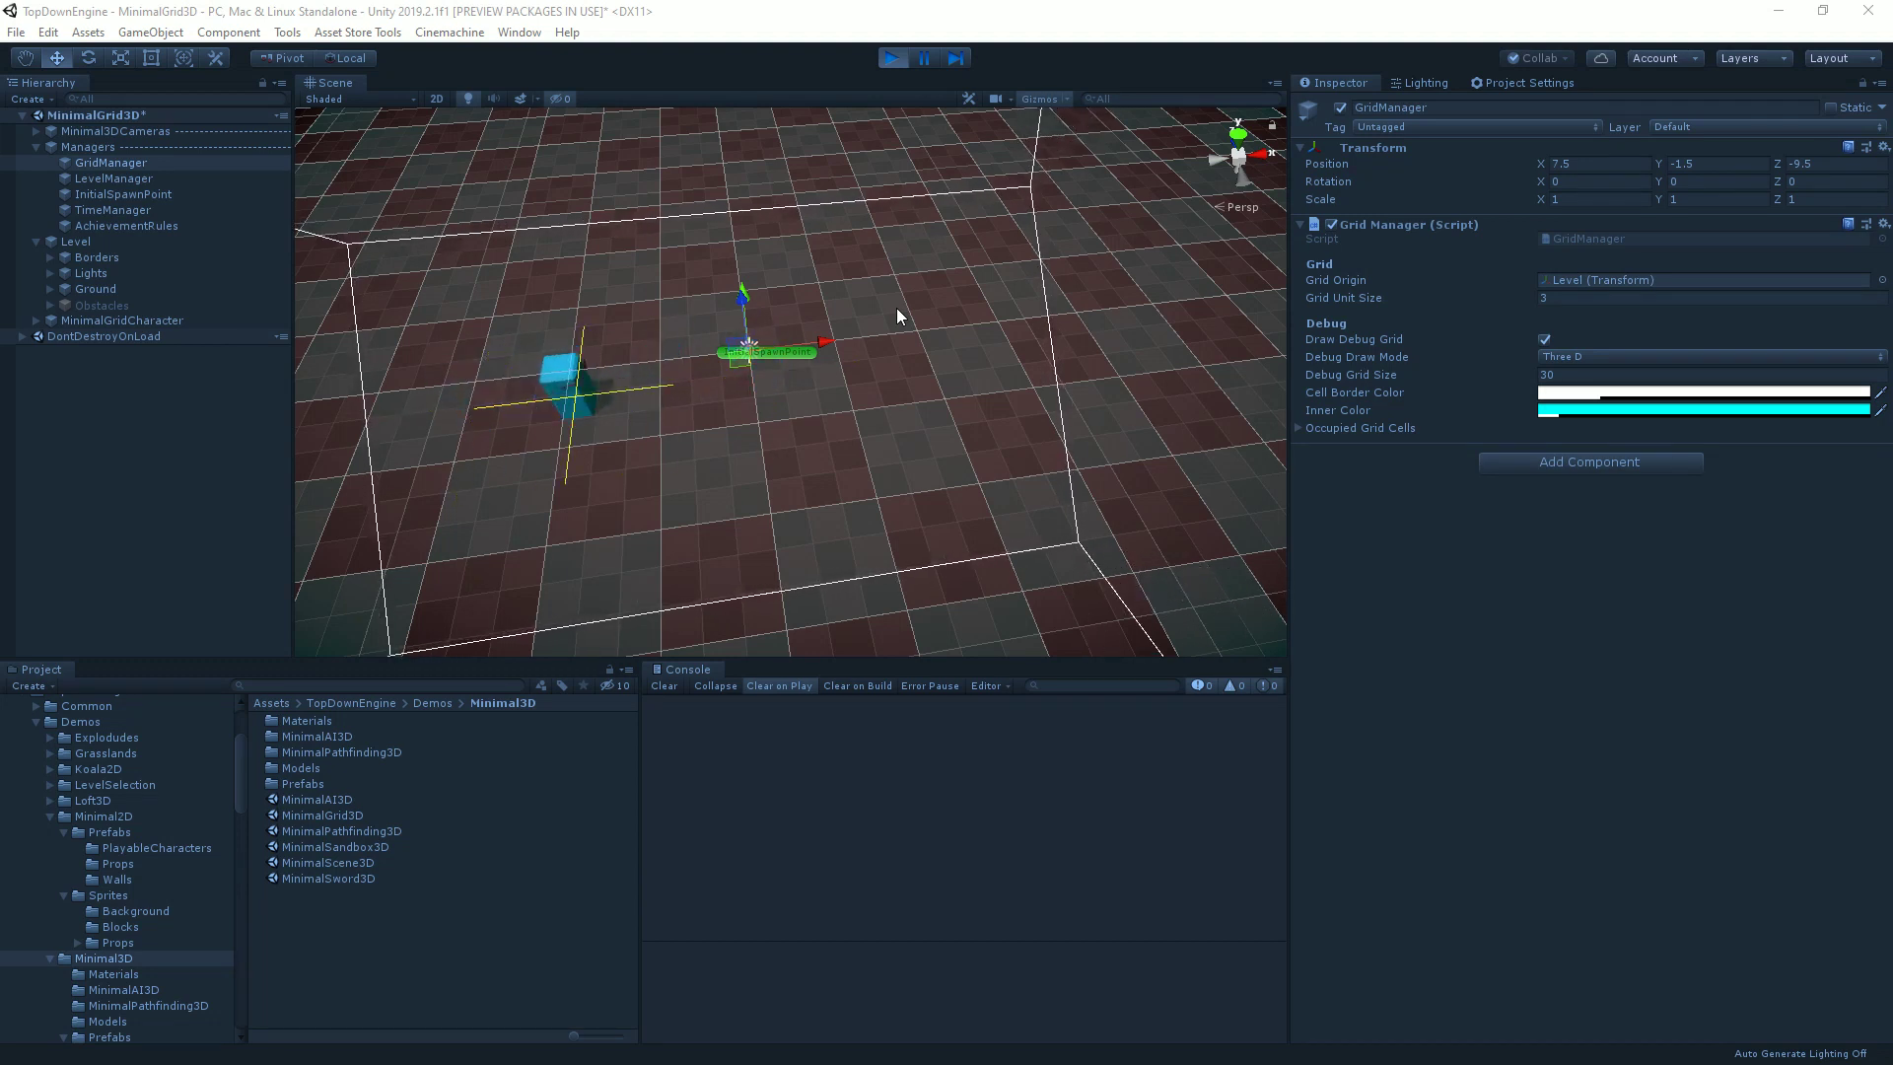
# Move the character right, forward, right again and left across the grid, then stop the test.
pyautogui.press('Right')
pyautogui.press('Up')
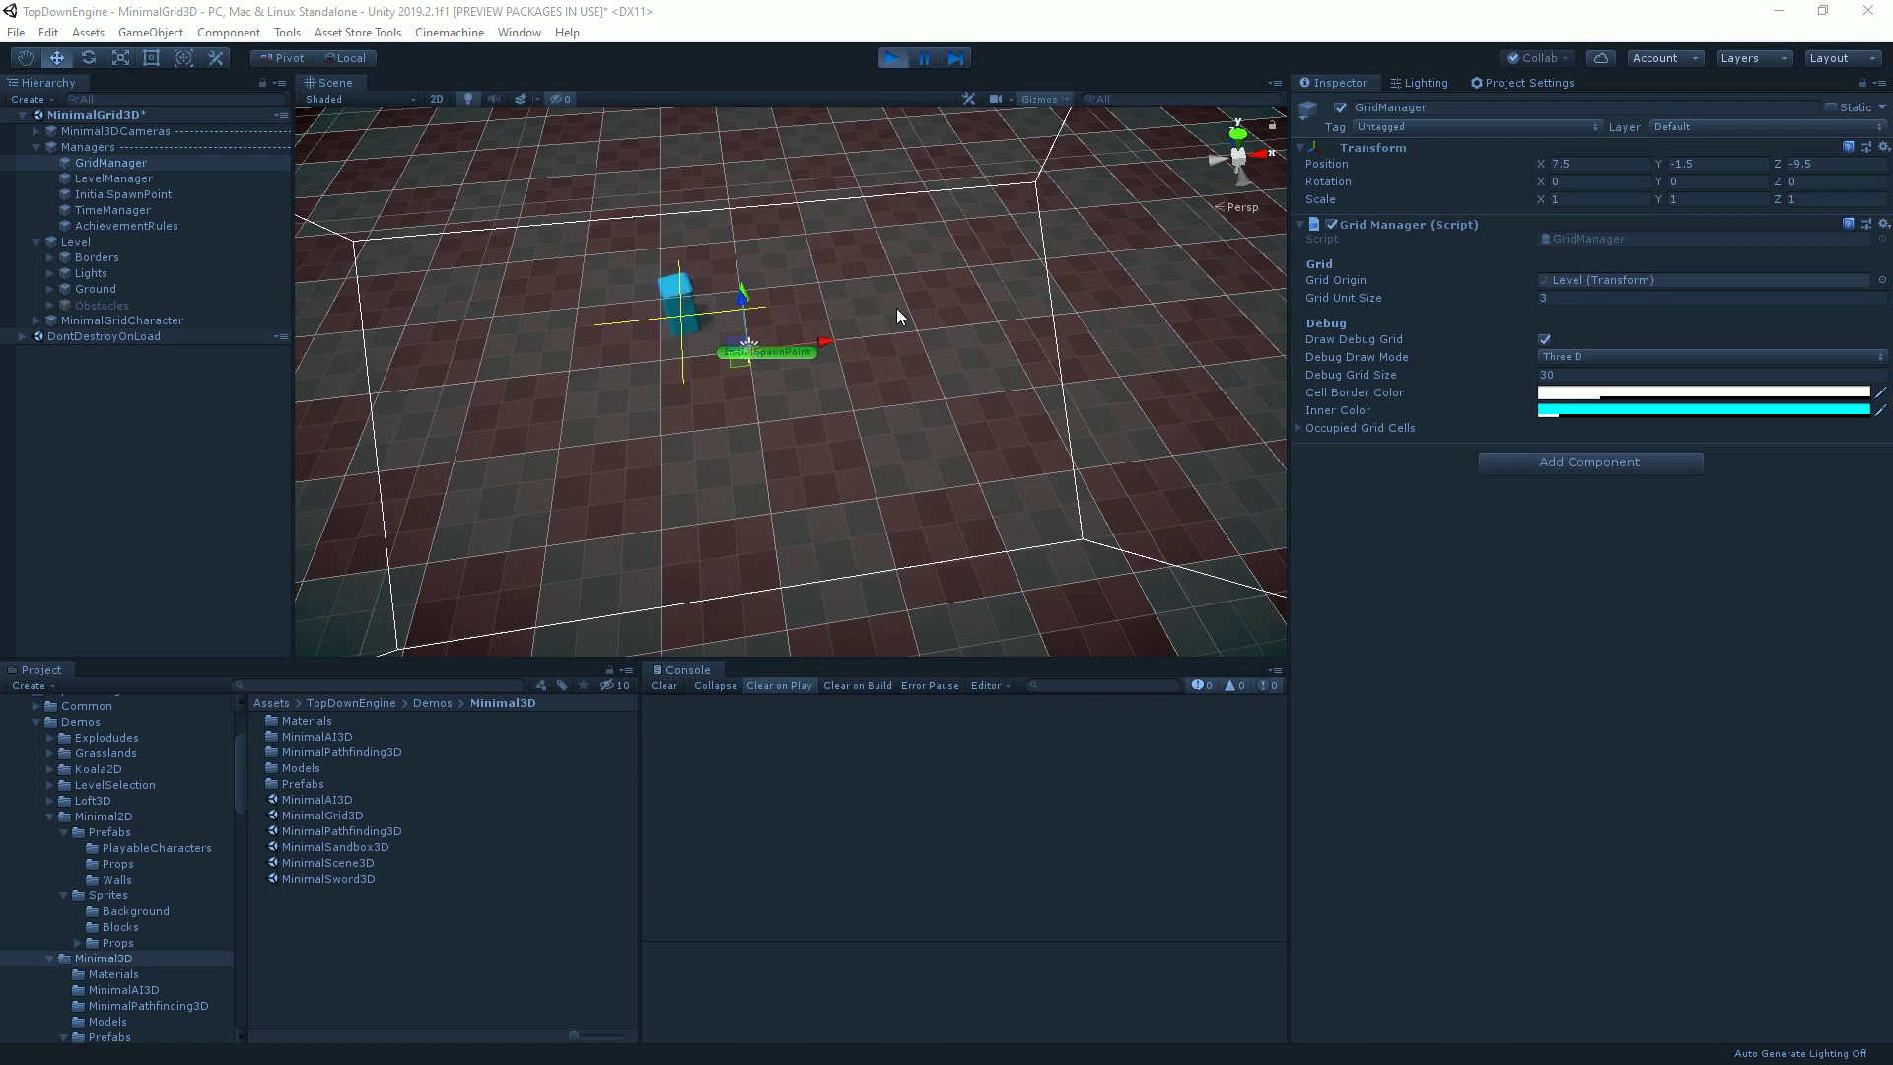
pyautogui.press('Right')
pyautogui.press('Right')
pyautogui.press('Right')
pyautogui.press('Right')
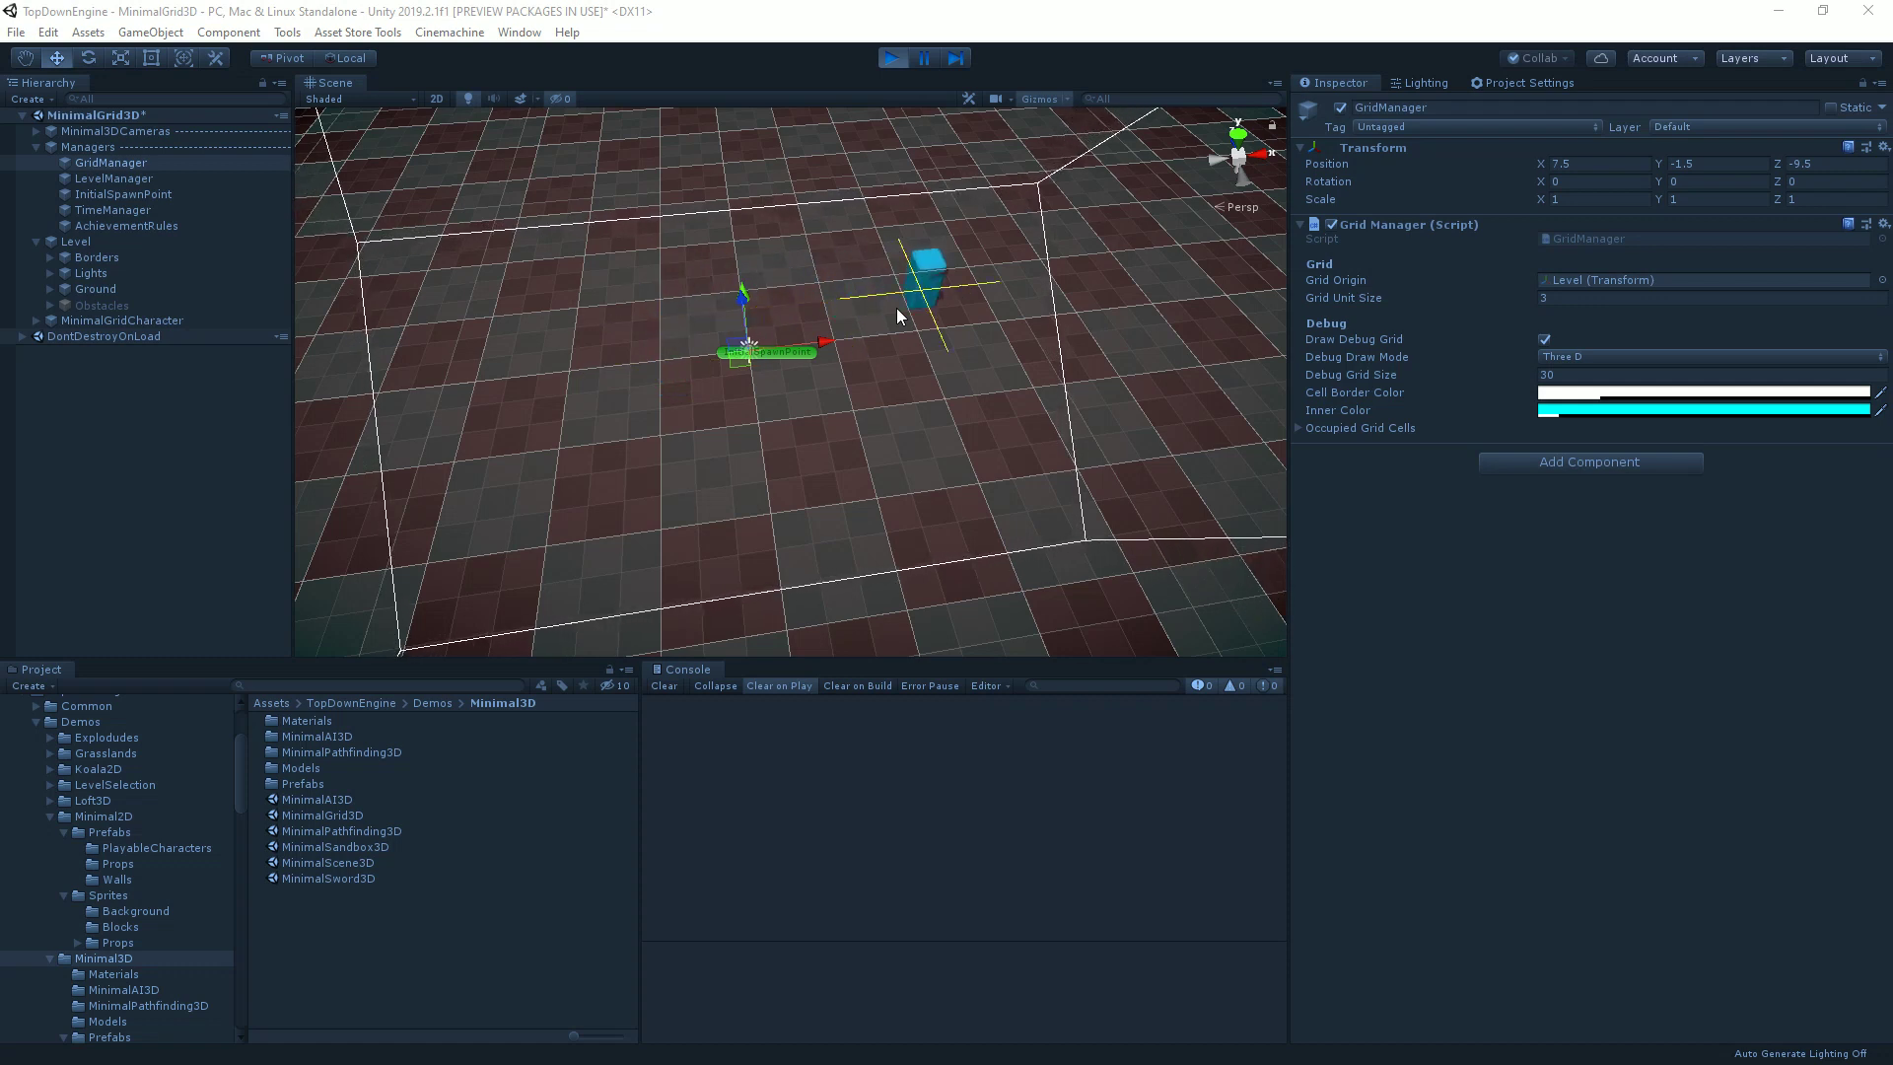
pyautogui.press('Left')
pyautogui.press('Left')
pyautogui.press('Left')
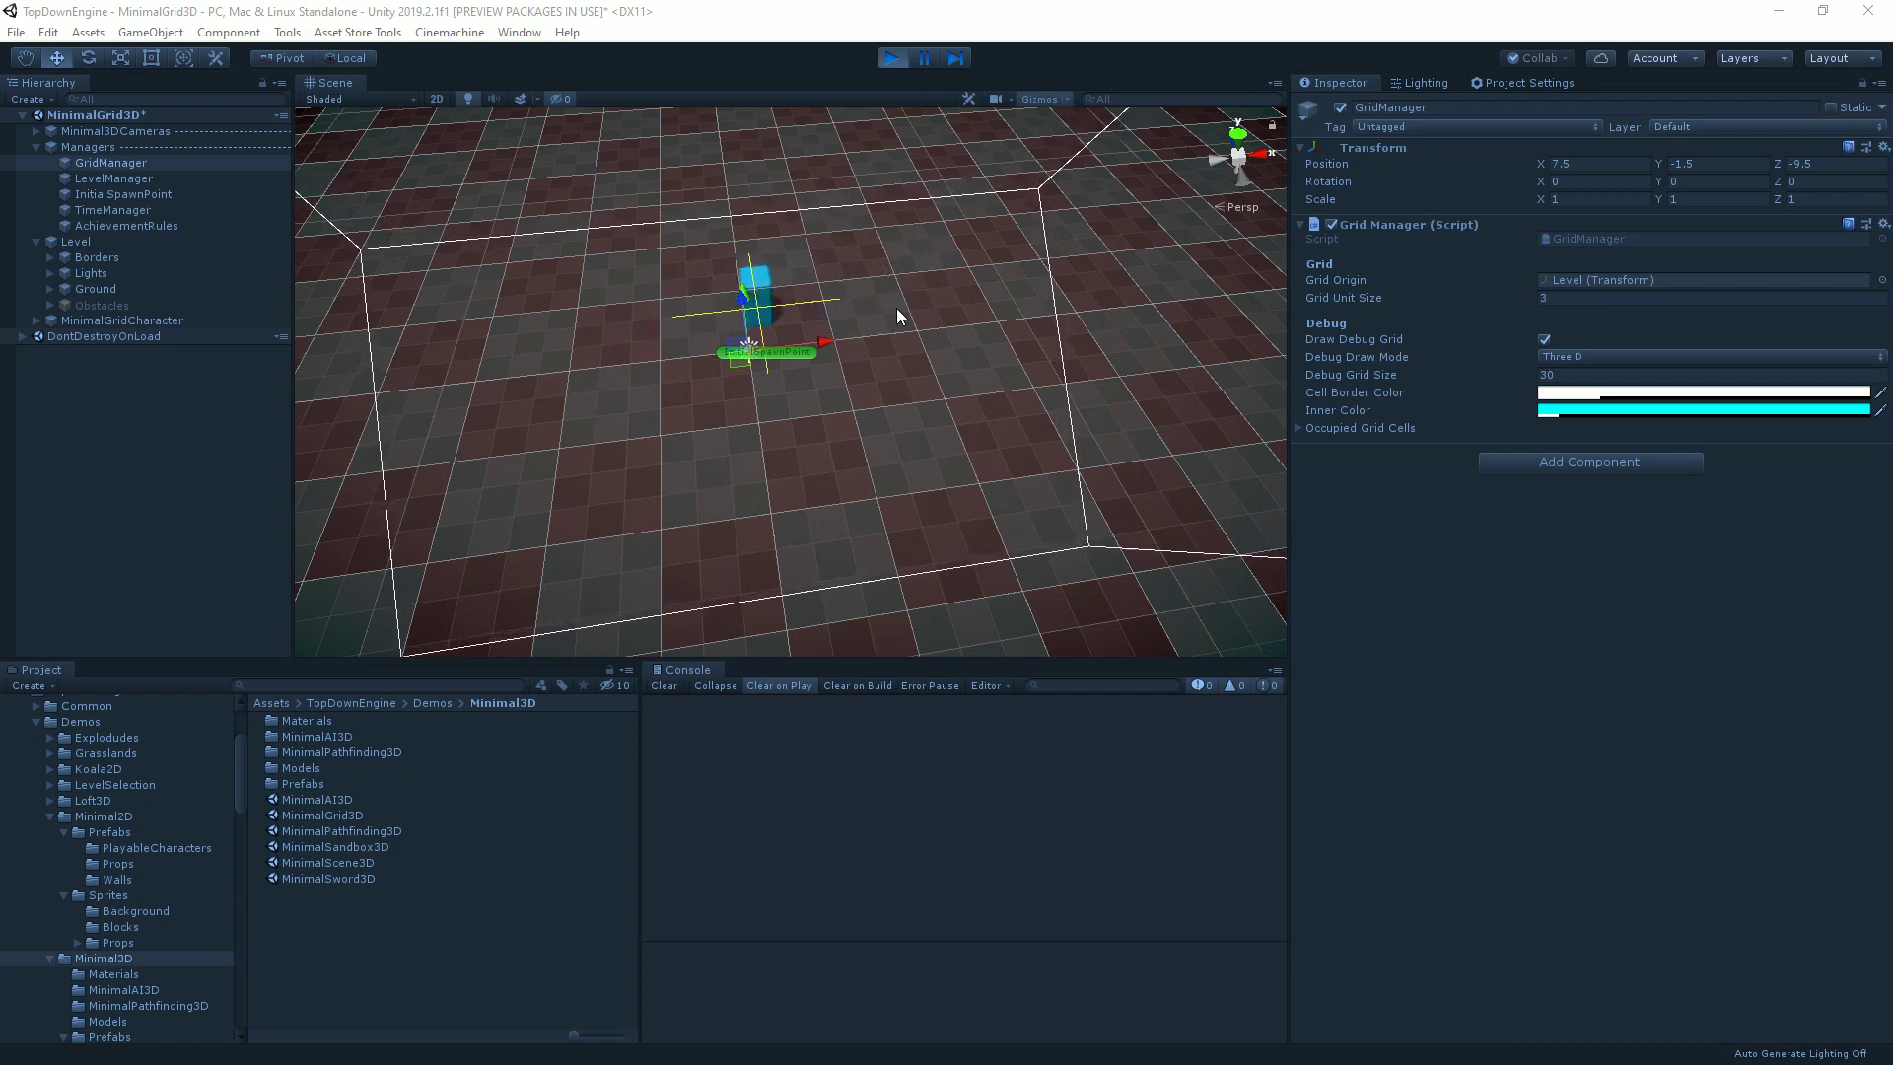
pyautogui.click(892, 59)
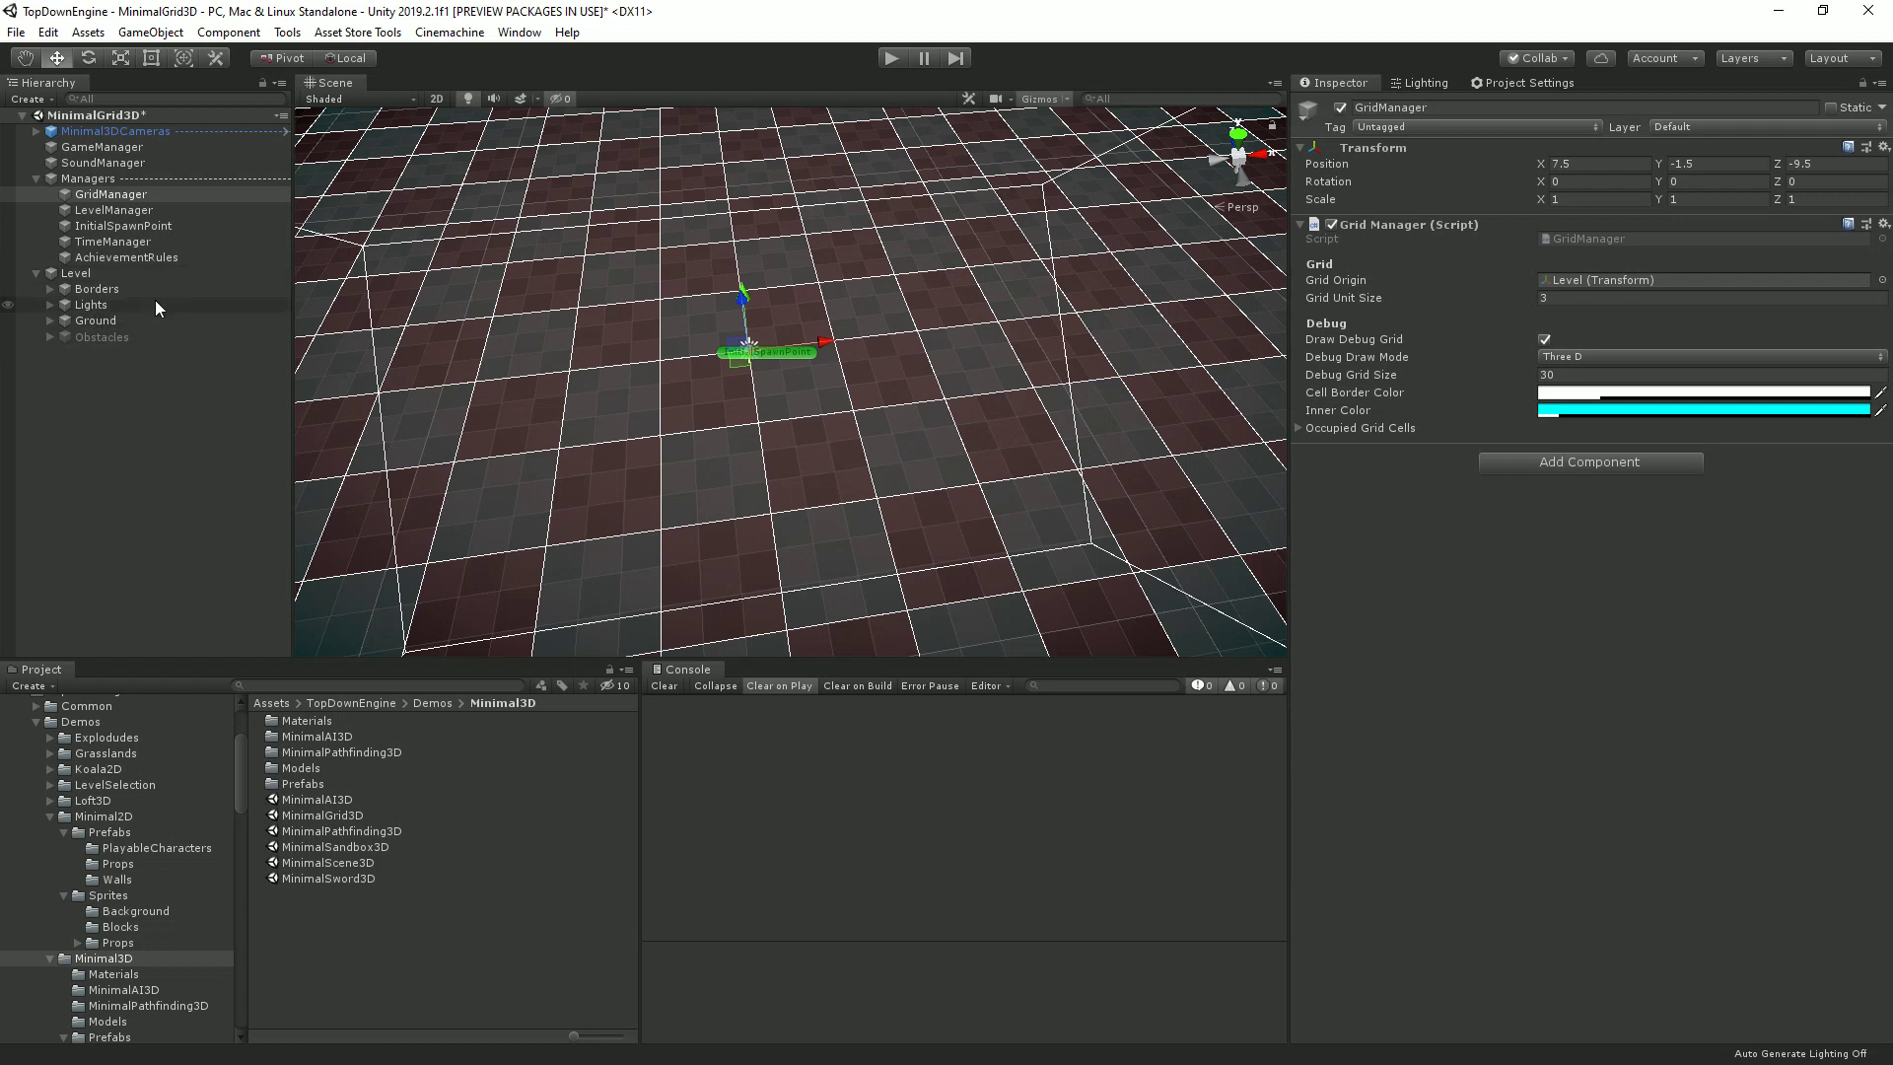
# Select InitialSpawnPoint and view it from above in isometric projection.
pyautogui.click(123, 226)
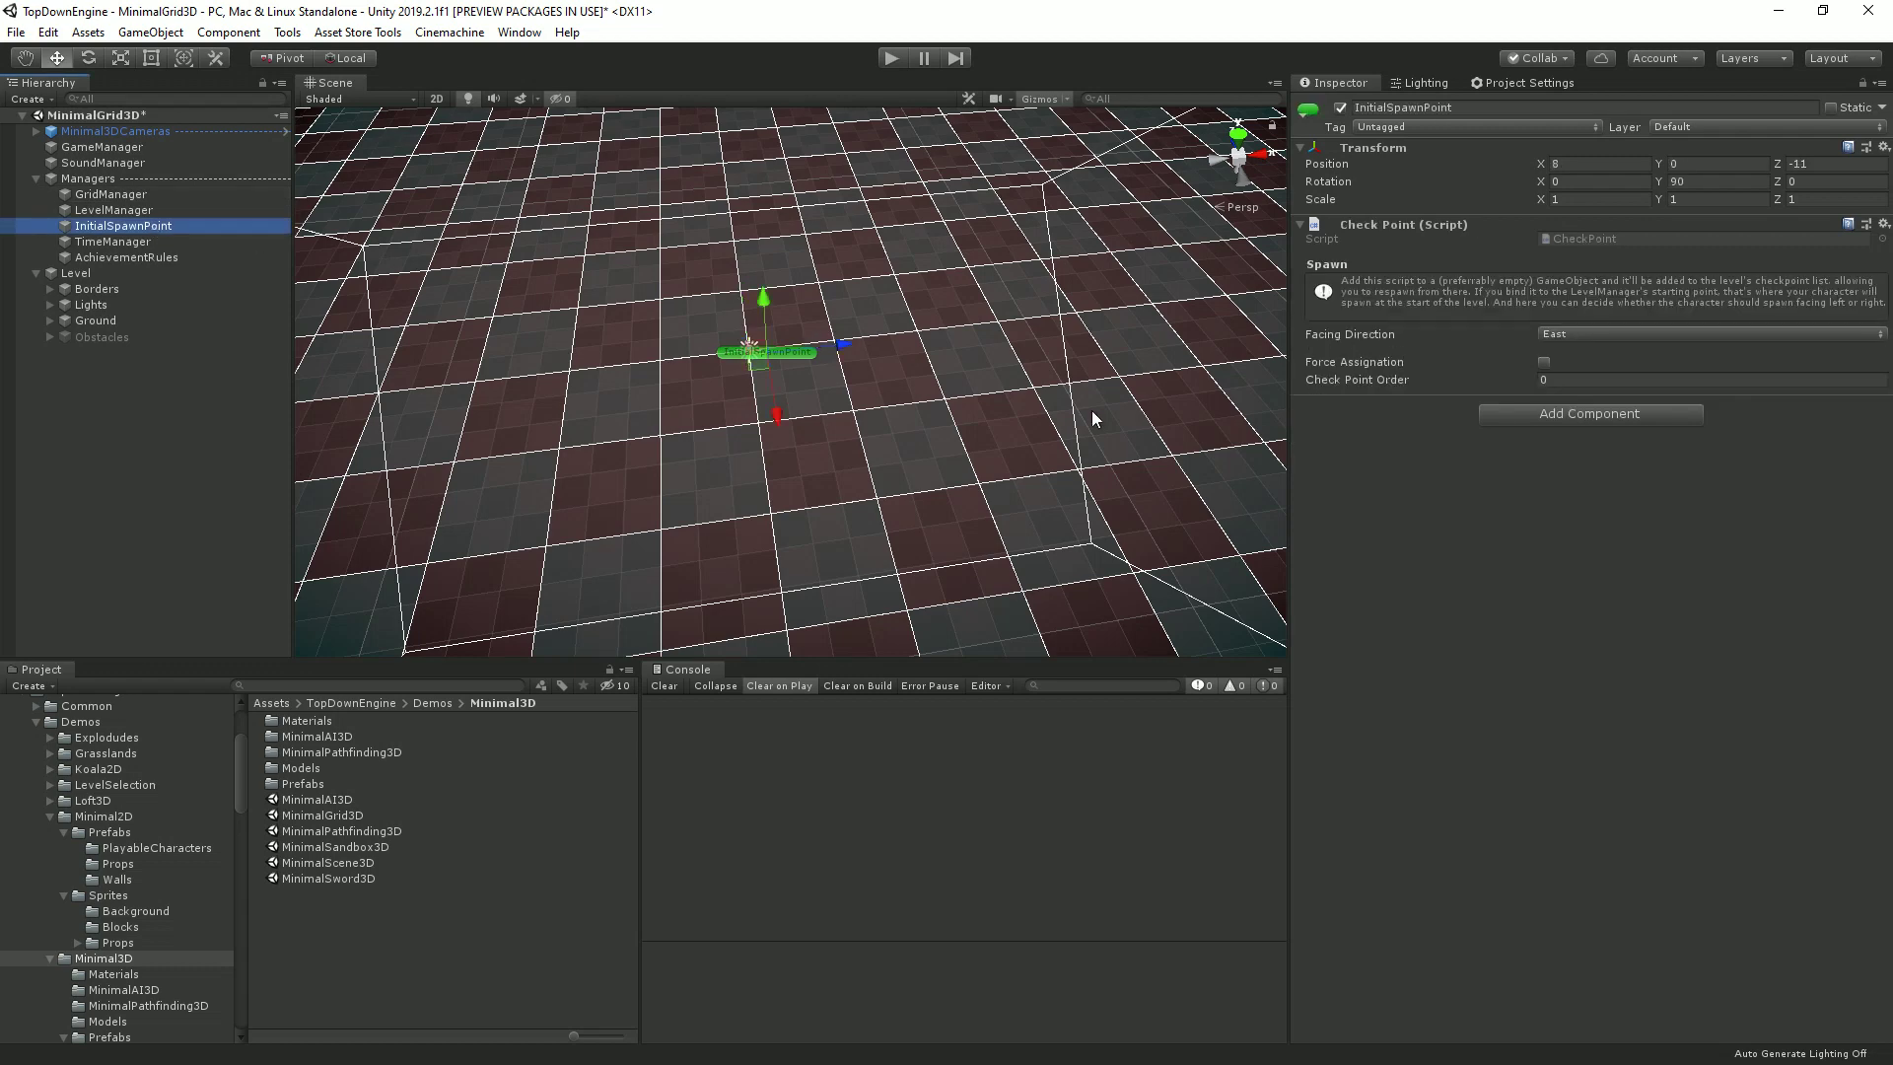
pyautogui.scroll(-2, 950, 485)
pyautogui.keyDown('alt'); pyautogui.moveTo(950, 485); pyautogui.dragTo(1065, 394); pyautogui.keyUp('alt')
pyautogui.click(1241, 161)
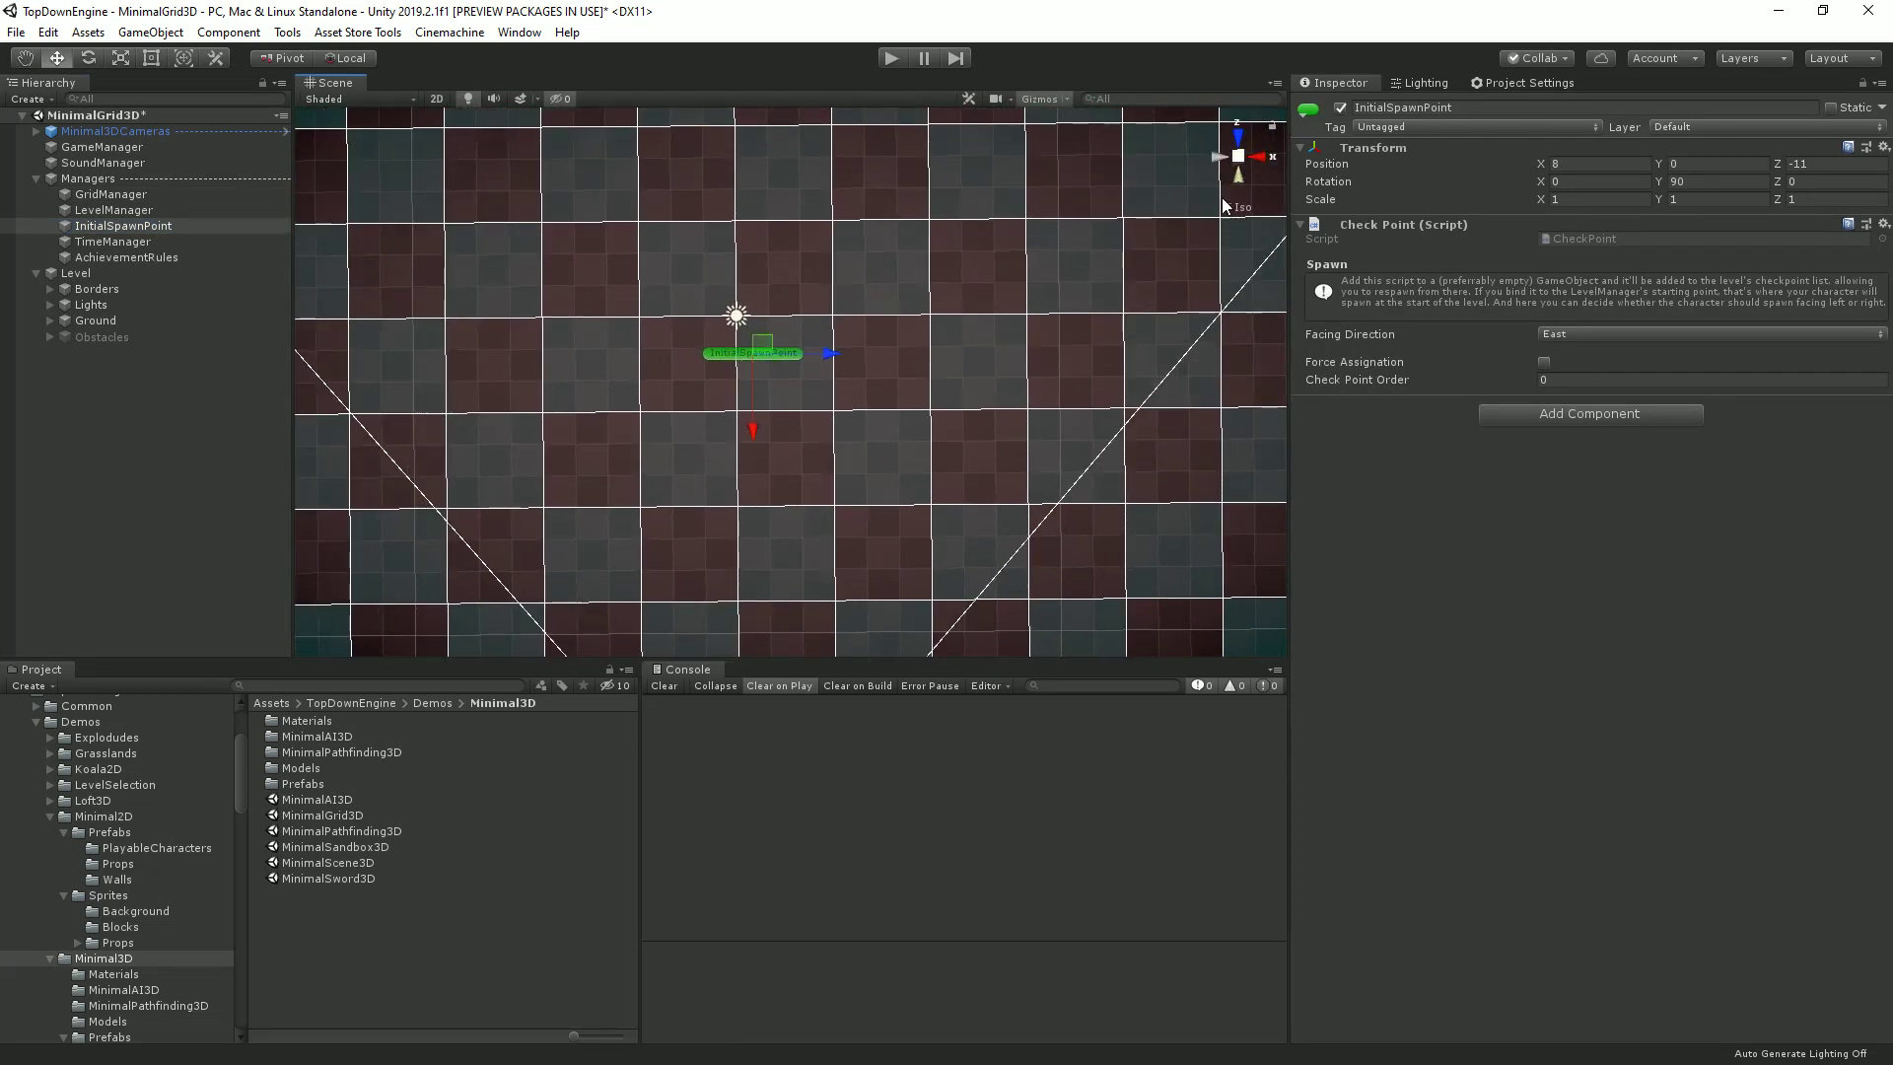
# Lower the spawn point to Y -2.54, set Position X to 9, and nudge it along Z.
pyautogui.moveTo(757, 341); pyautogui.dragTo(799, 375)
pyautogui.write('9')
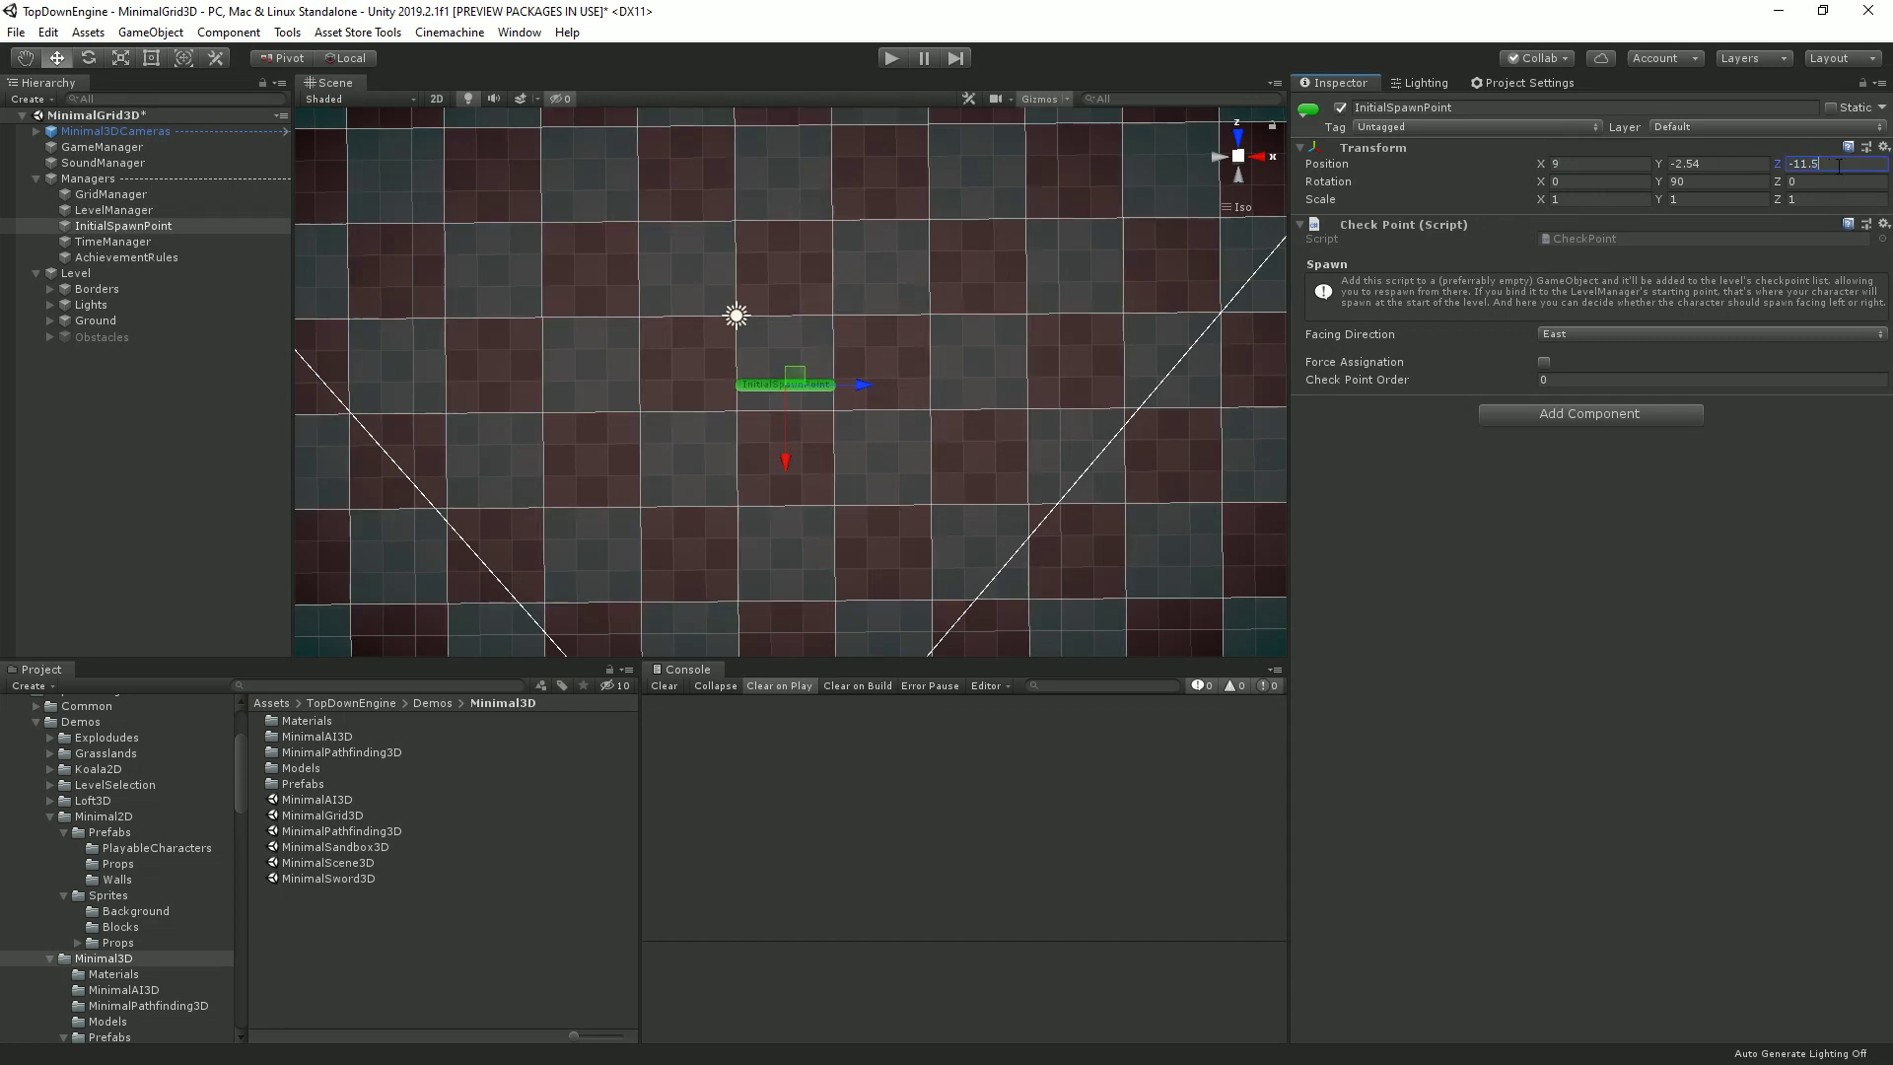
pyautogui.scroll(5, 844, 391)
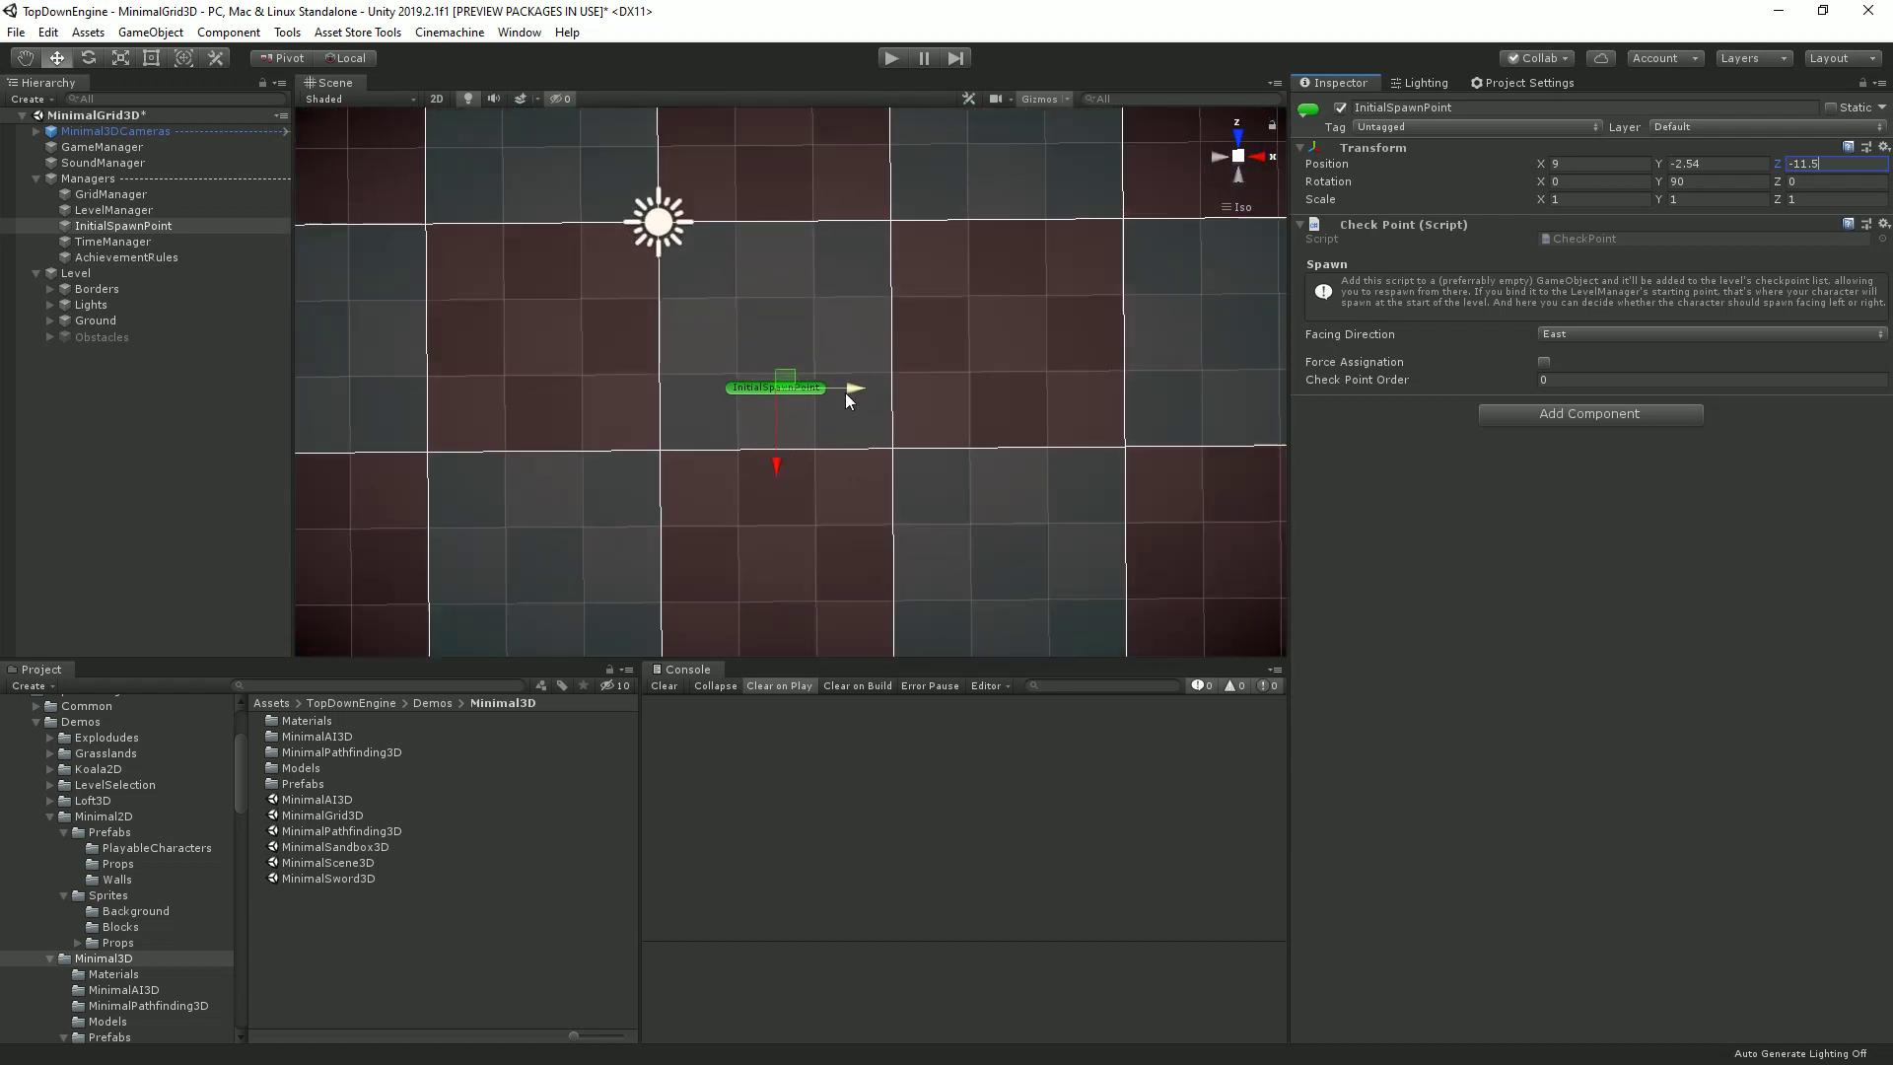
pyautogui.moveTo(775, 467); pyautogui.dragTo(773, 414)
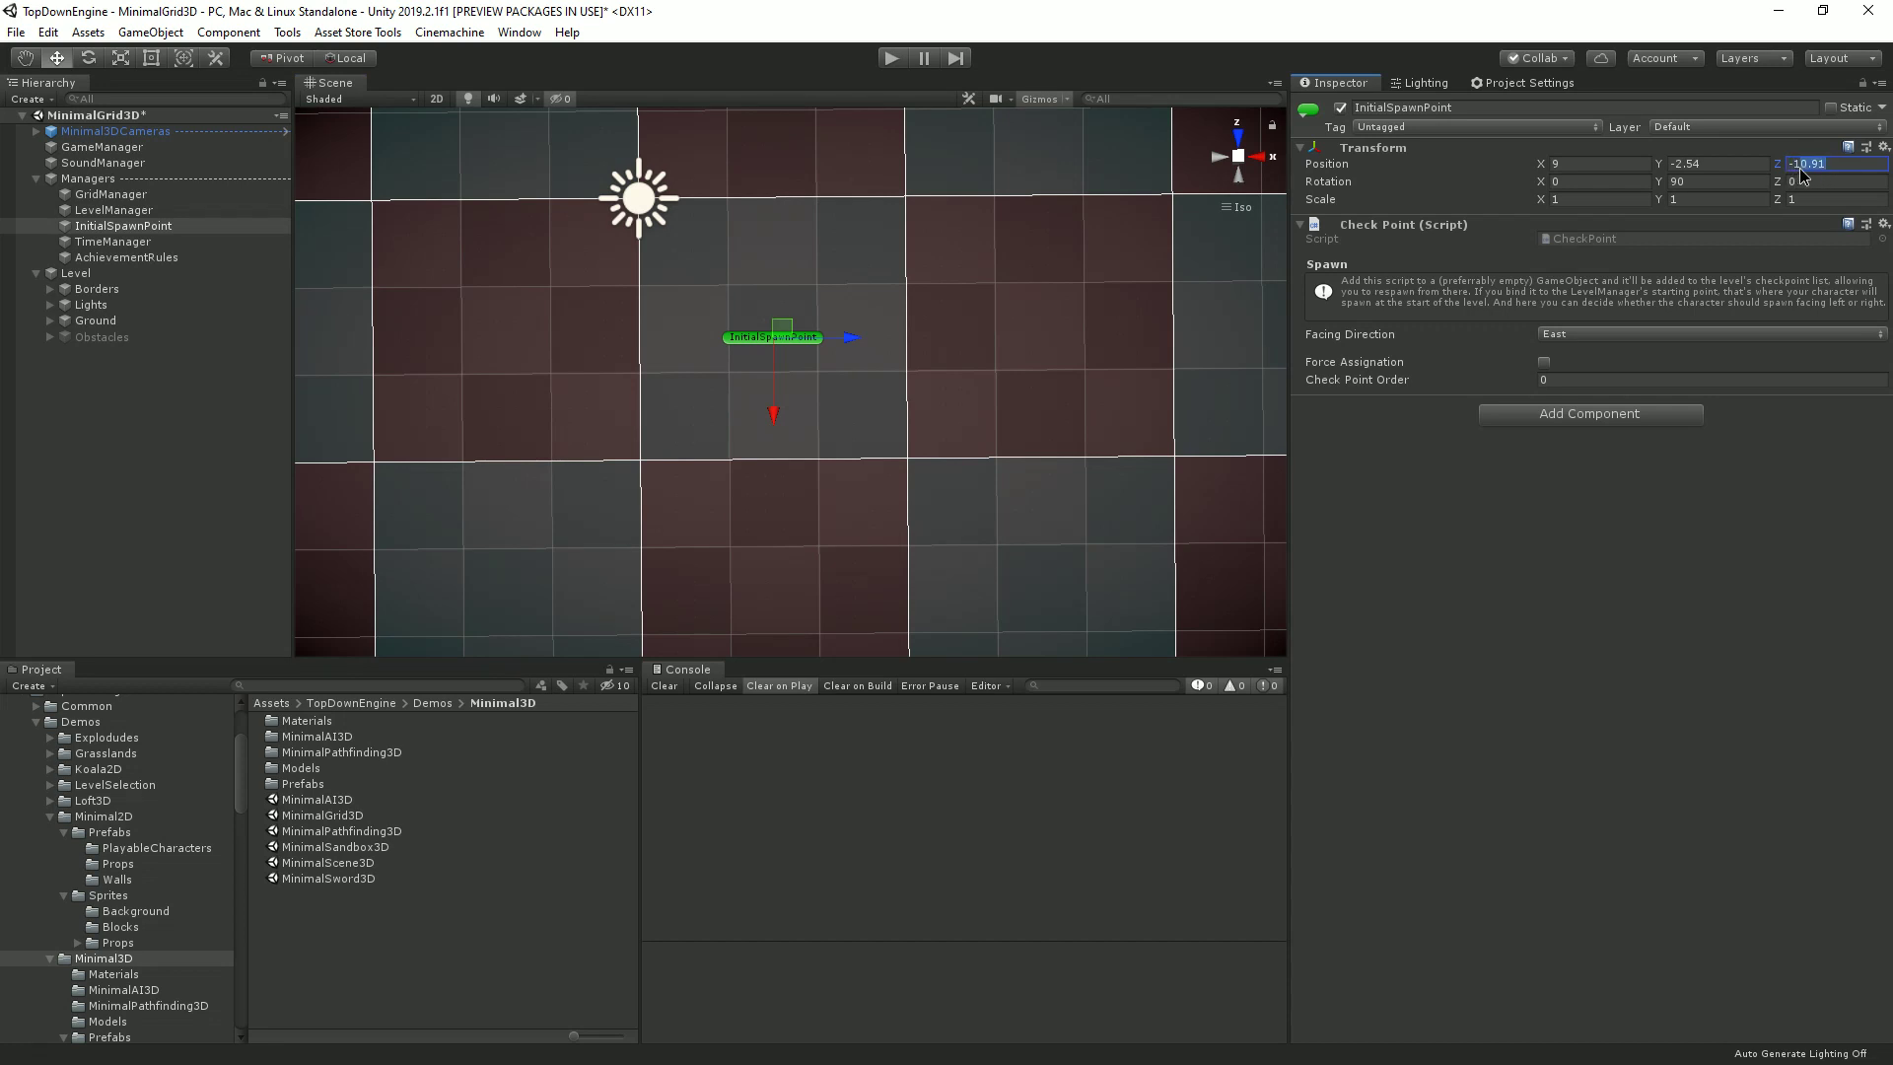
# Set the spawn point's Position Z to -11 and run a brief play test.
pyautogui.write('-11')
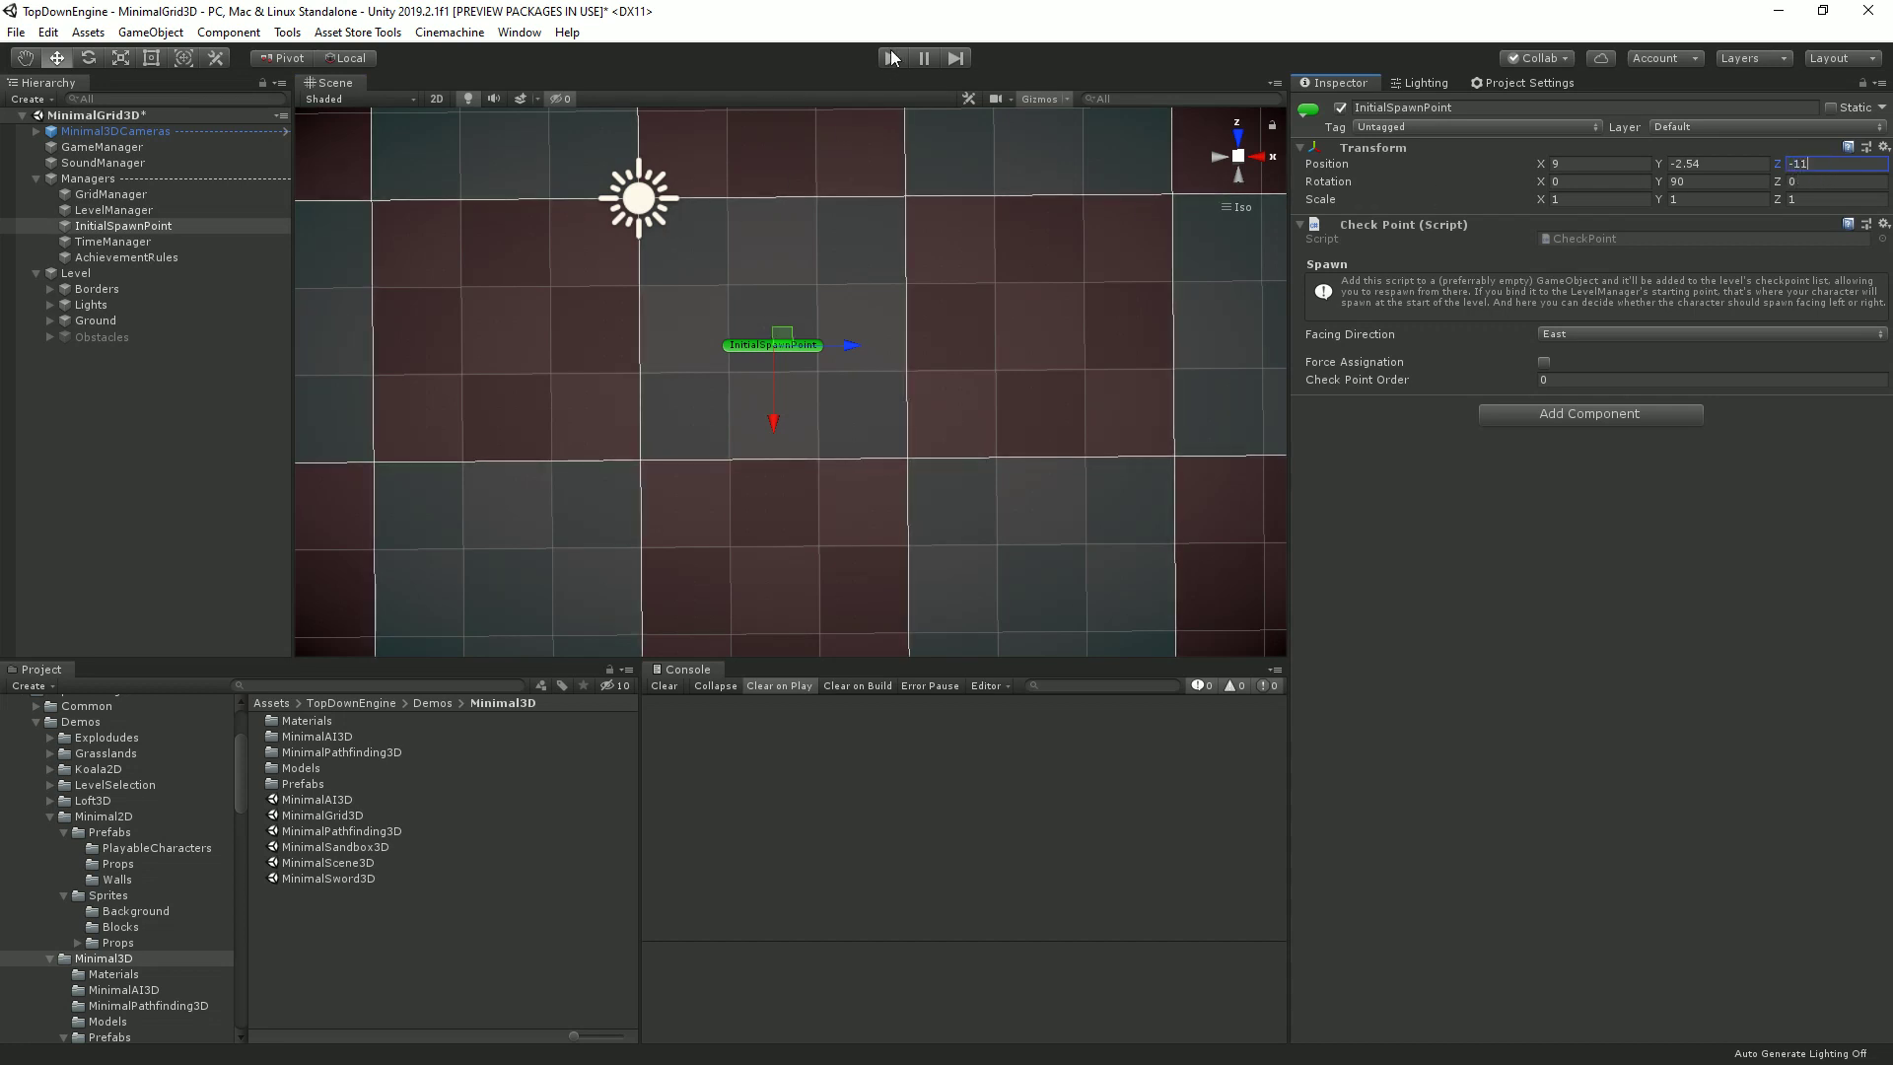
pyautogui.click(892, 57)
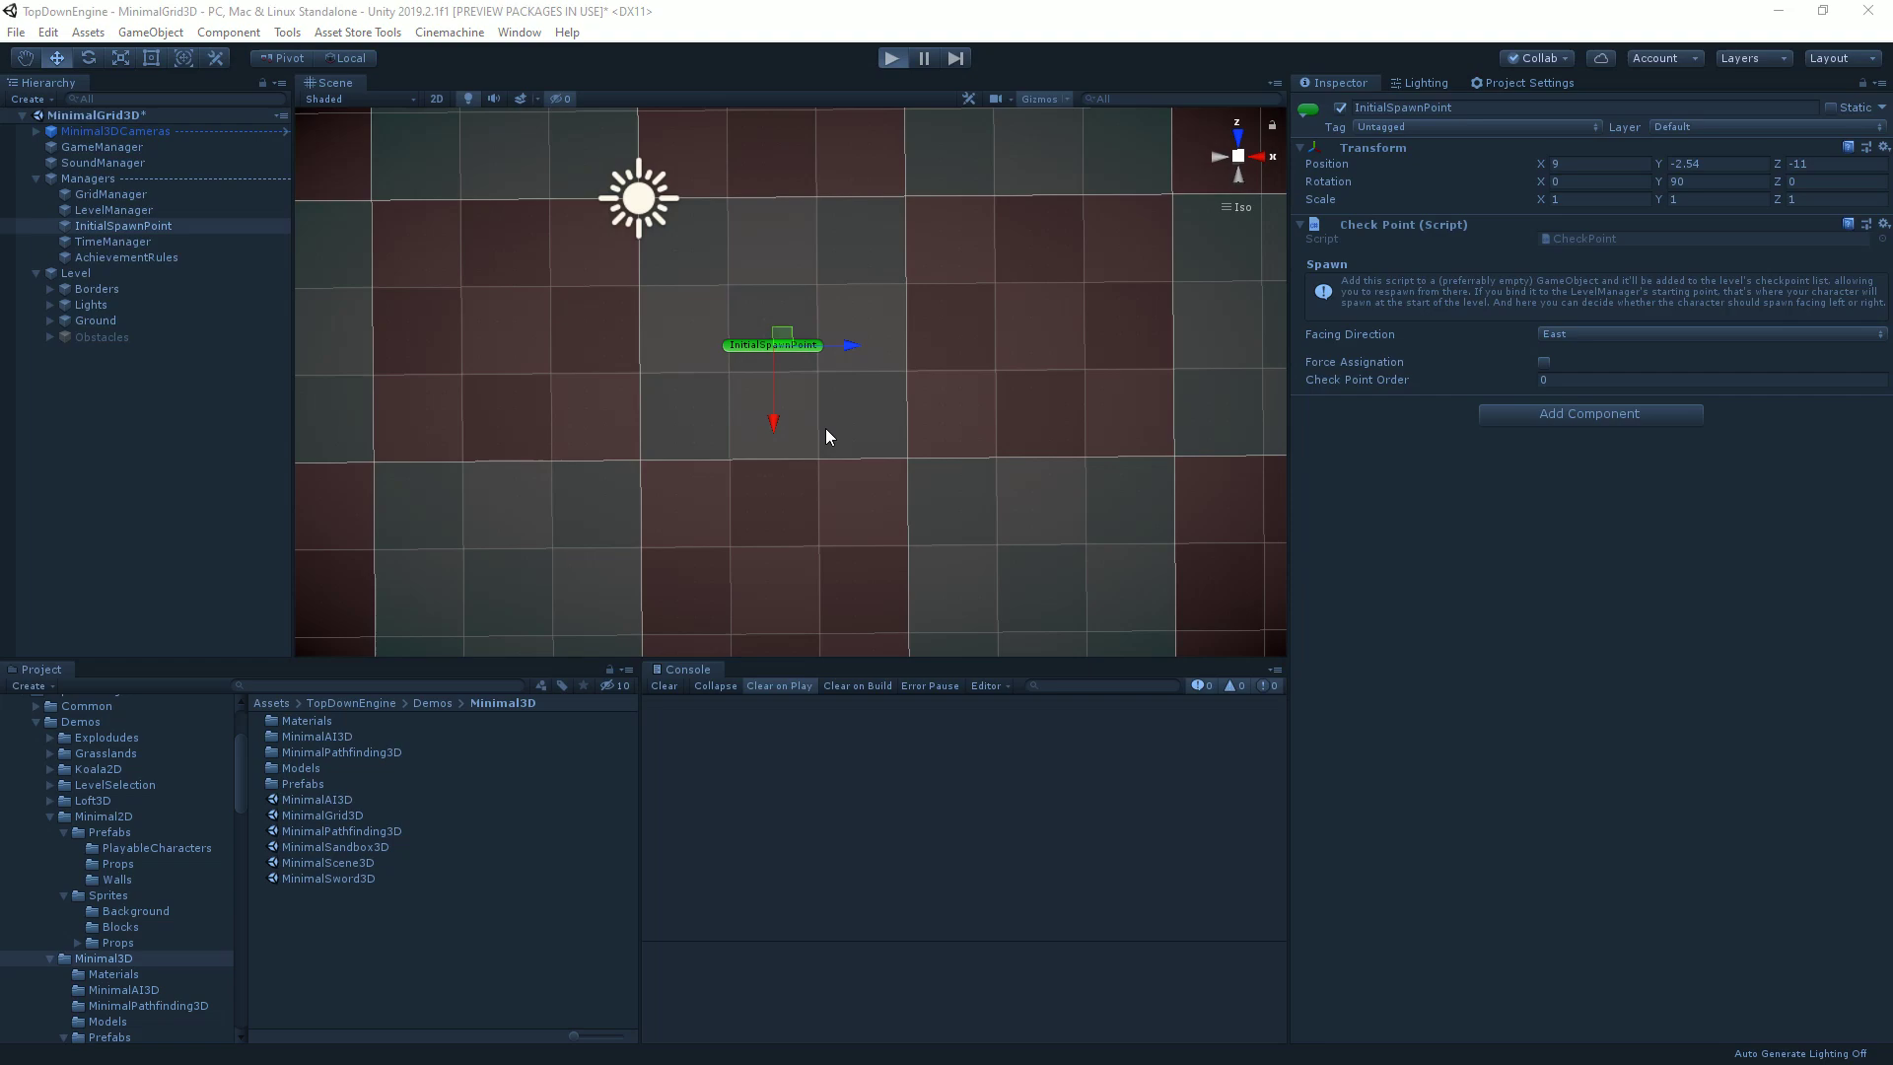
pyautogui.scroll(-5, 827, 434)
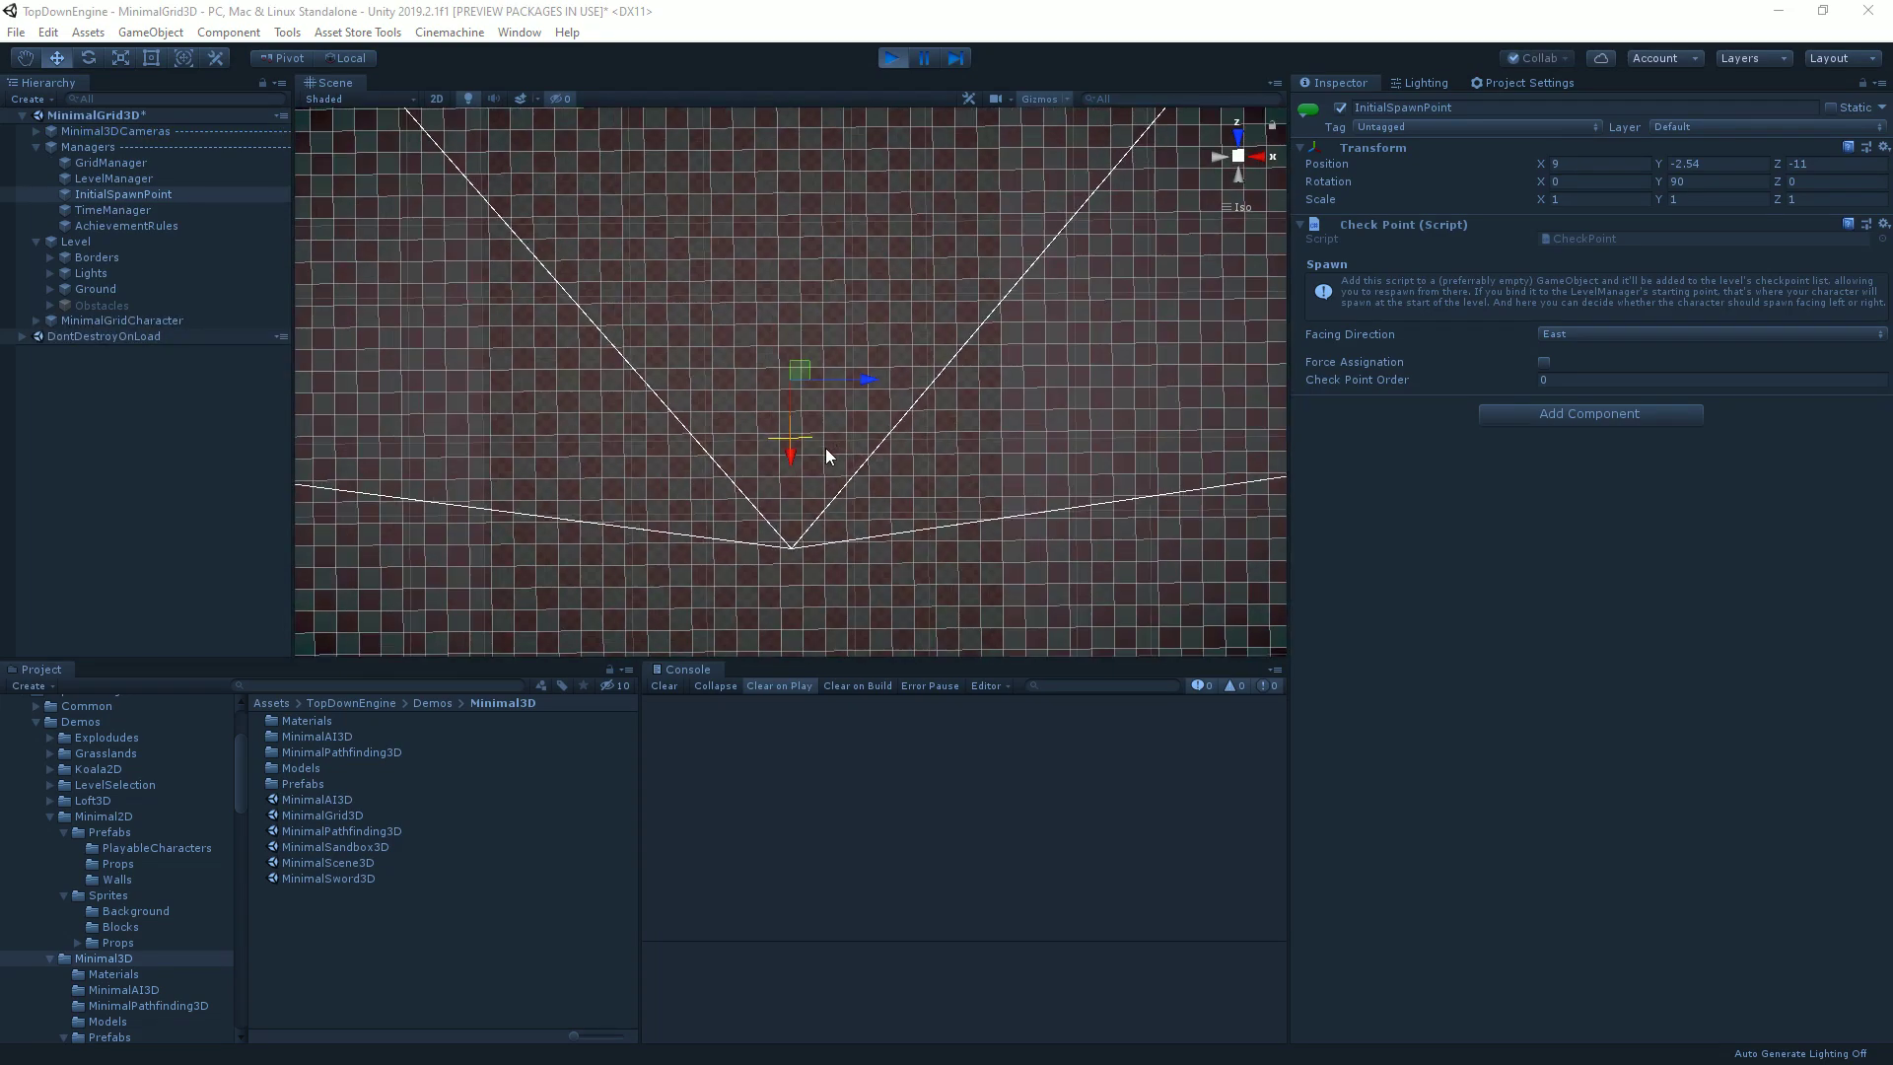
pyautogui.click(894, 55)
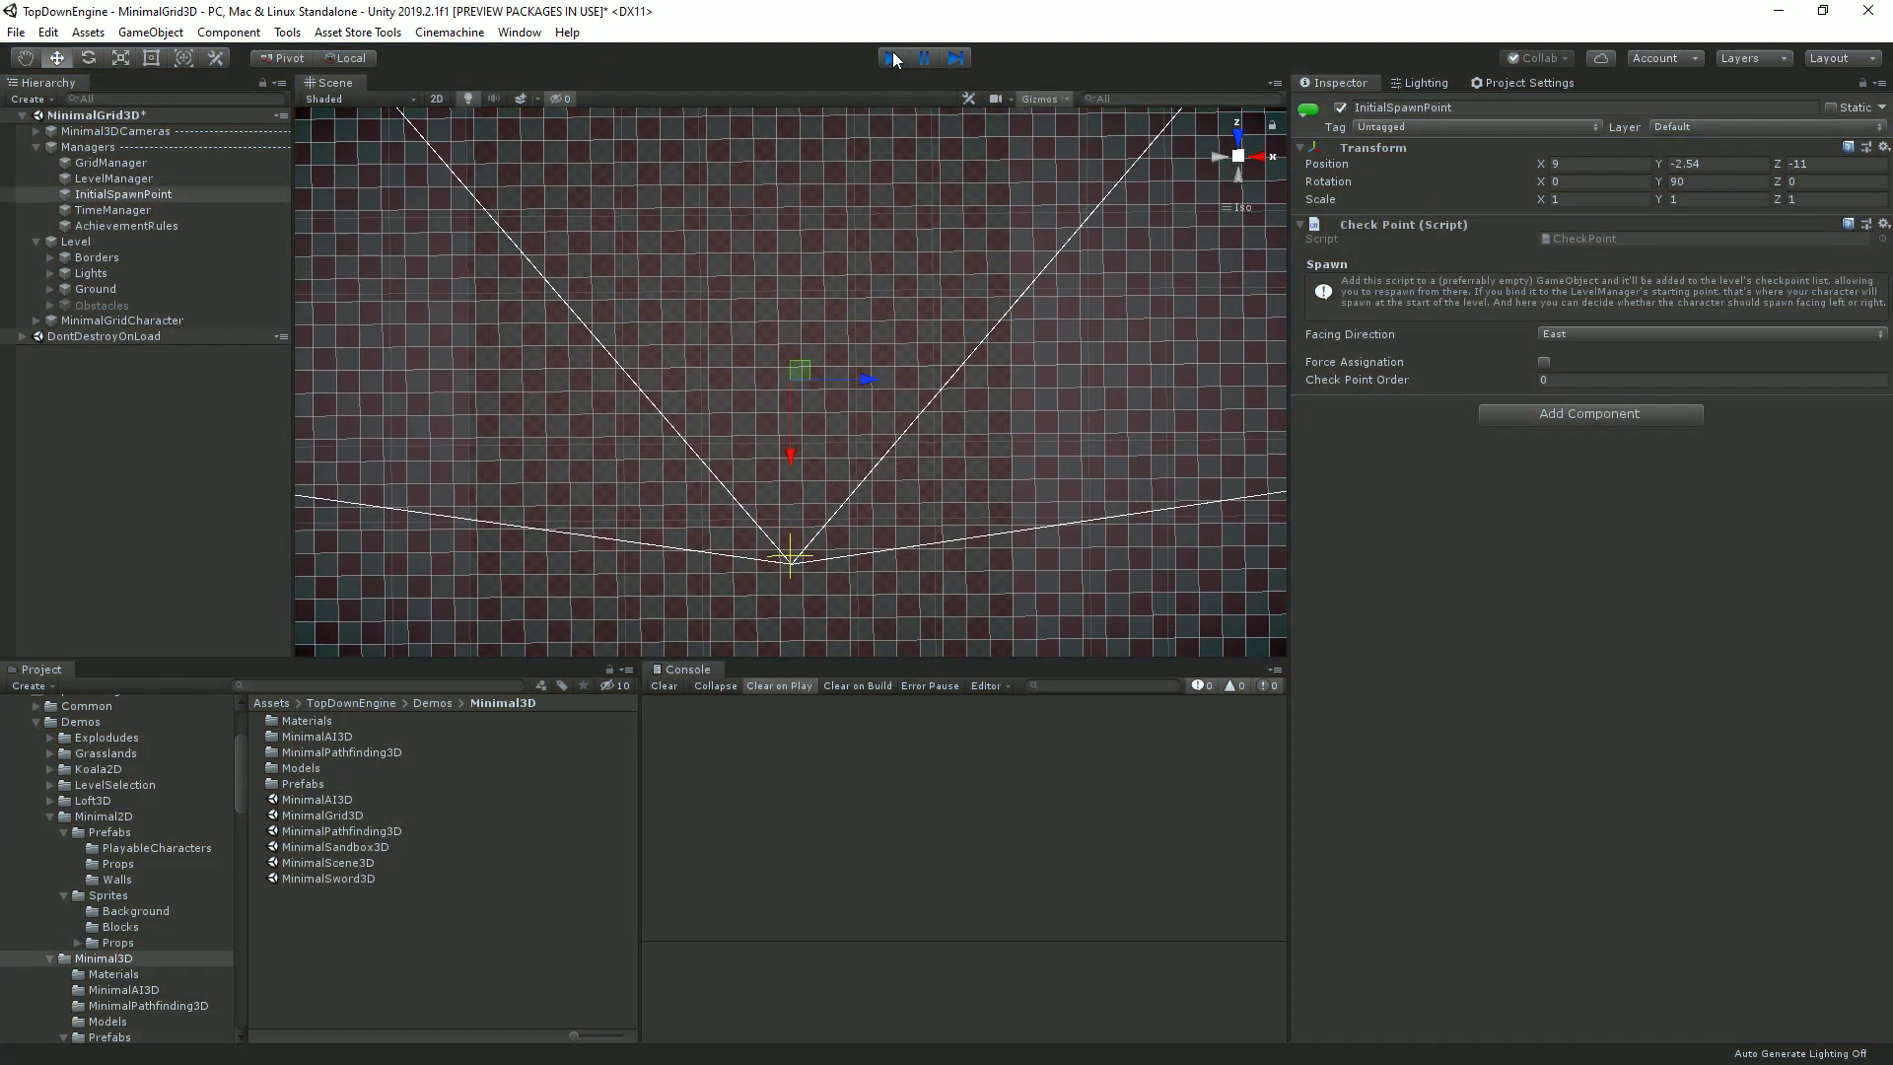
# Raise the spawn point along Y to 2.17 and start another play test.
pyautogui.moveTo(743, 499); pyautogui.dragTo(821, 211, button='right')
pyautogui.scroll(5, 815, 296)
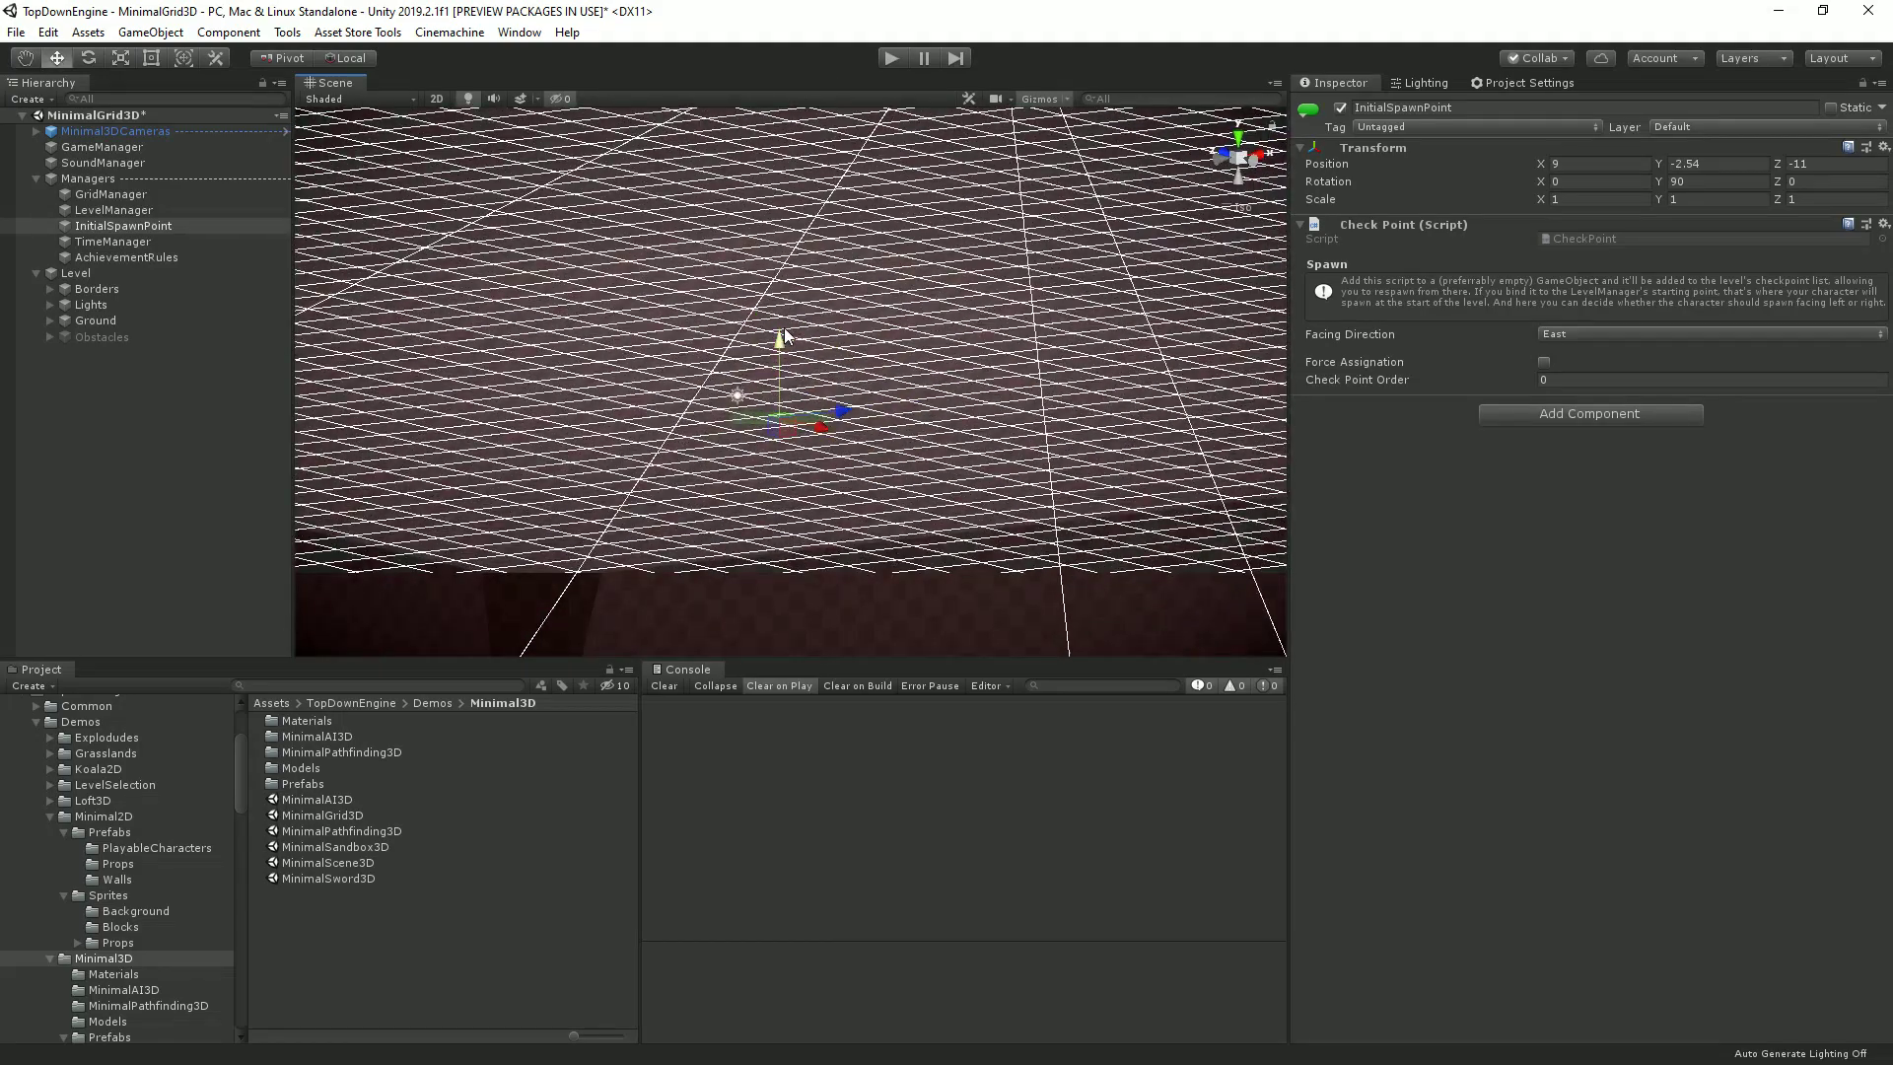
pyautogui.moveTo(784, 331); pyautogui.dragTo(785, 249)
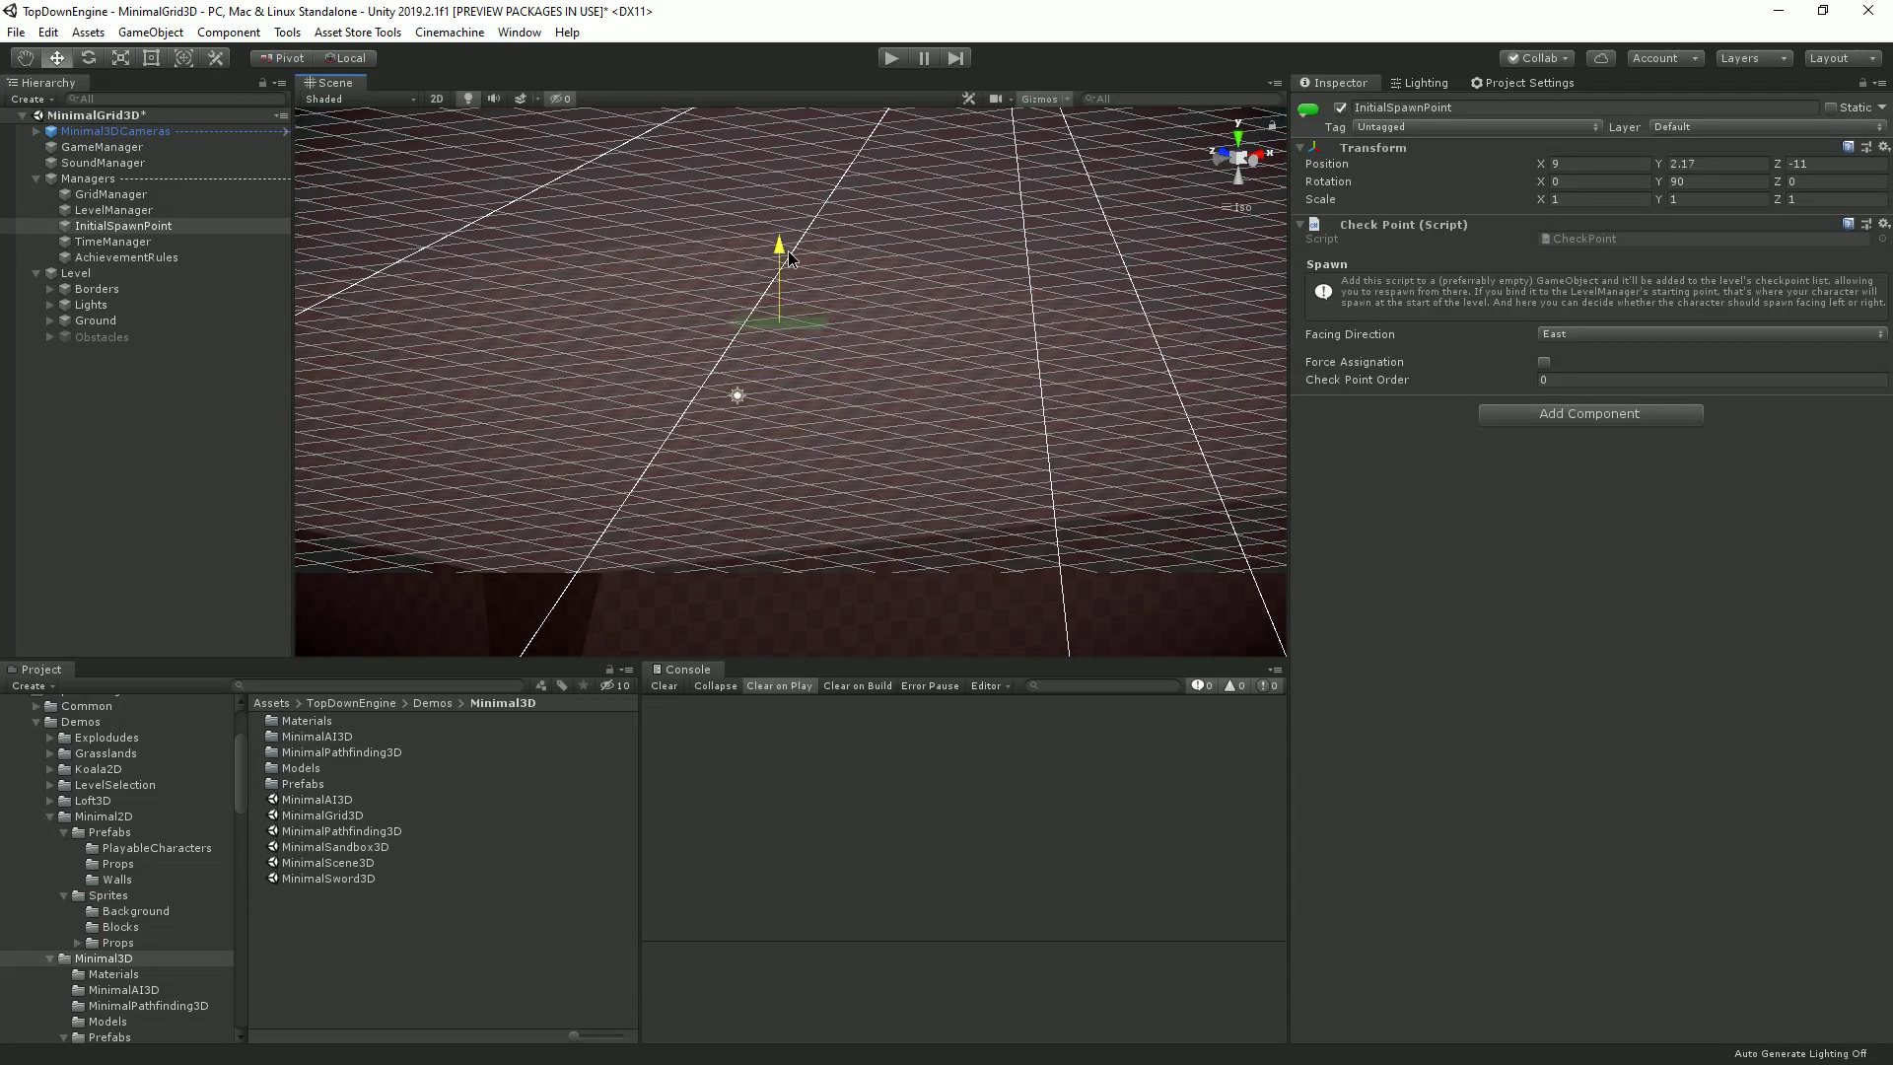
pyautogui.click(891, 58)
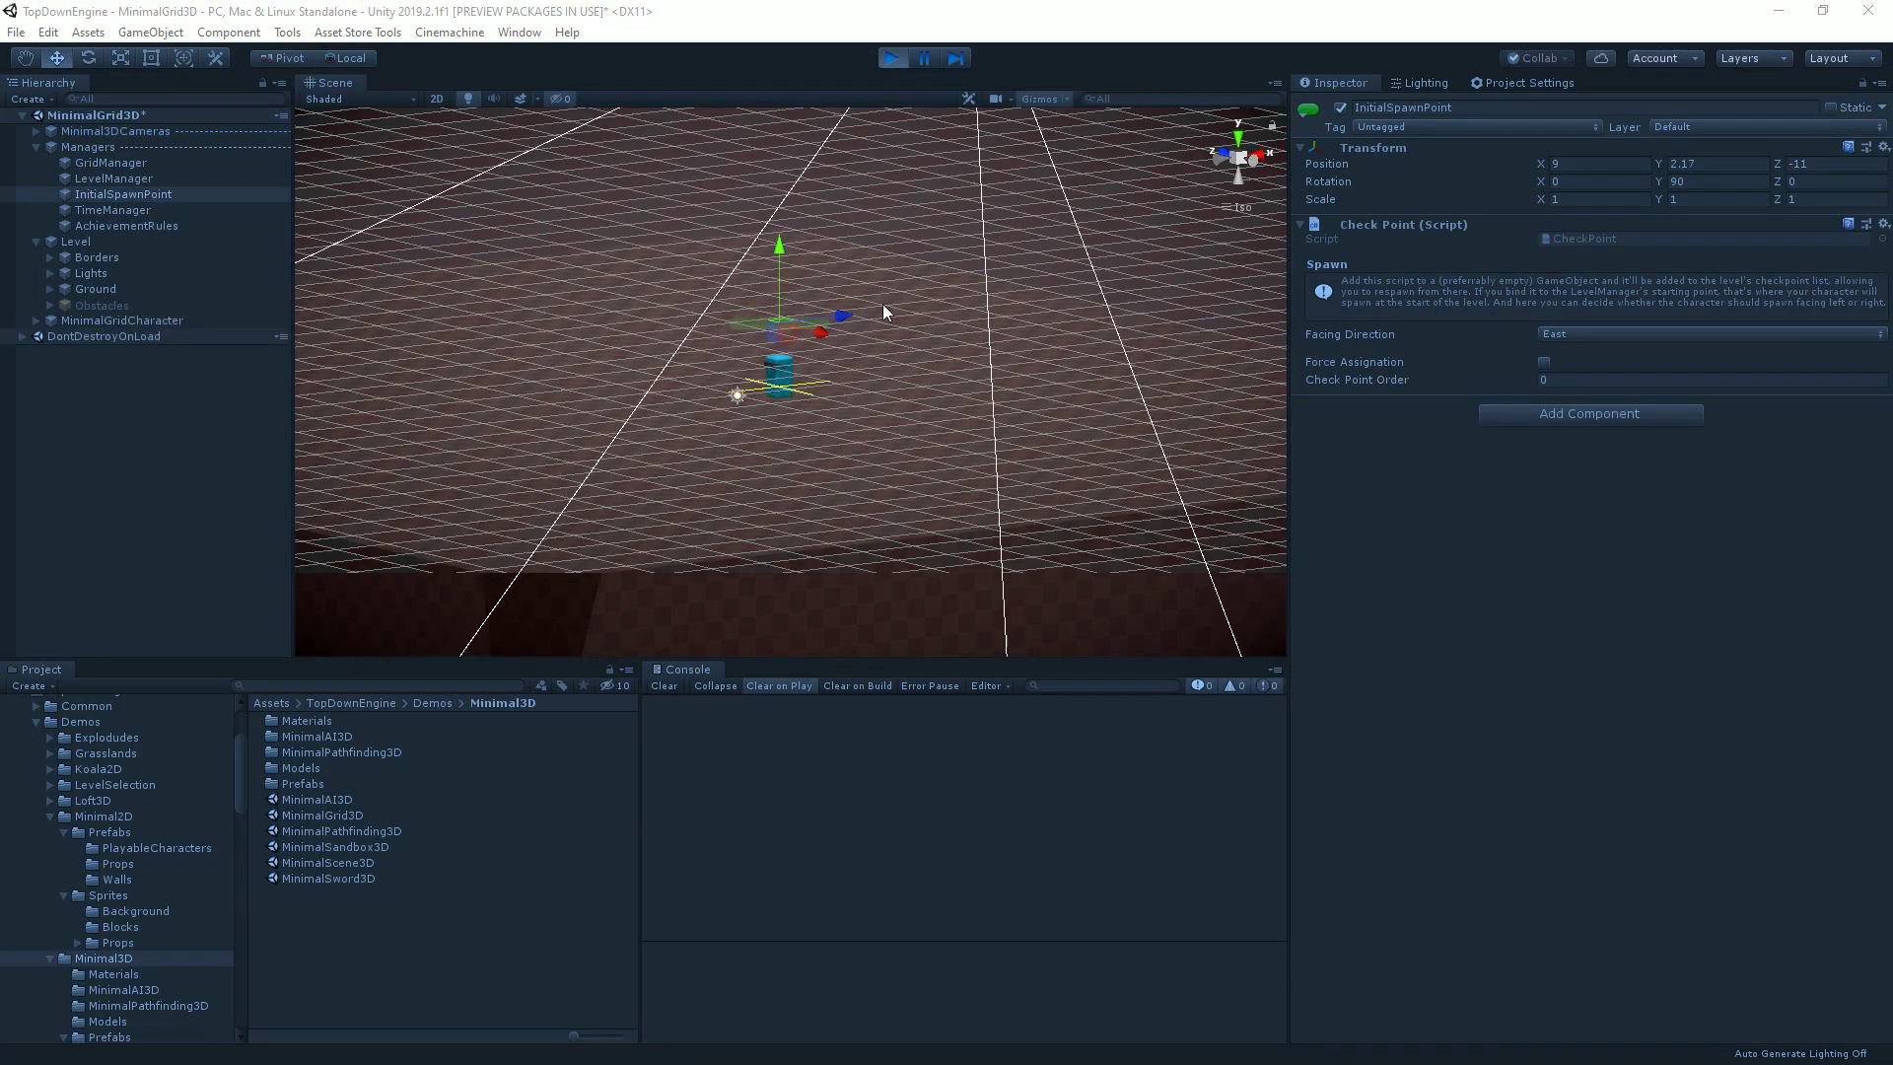
# Orbit and zoom the Scene view during play to watch the character roam the enlarged grid.
pyautogui.keyDown('alt'); pyautogui.moveTo(883, 311); pyautogui.dragTo(252, 634); pyautogui.keyUp('alt')
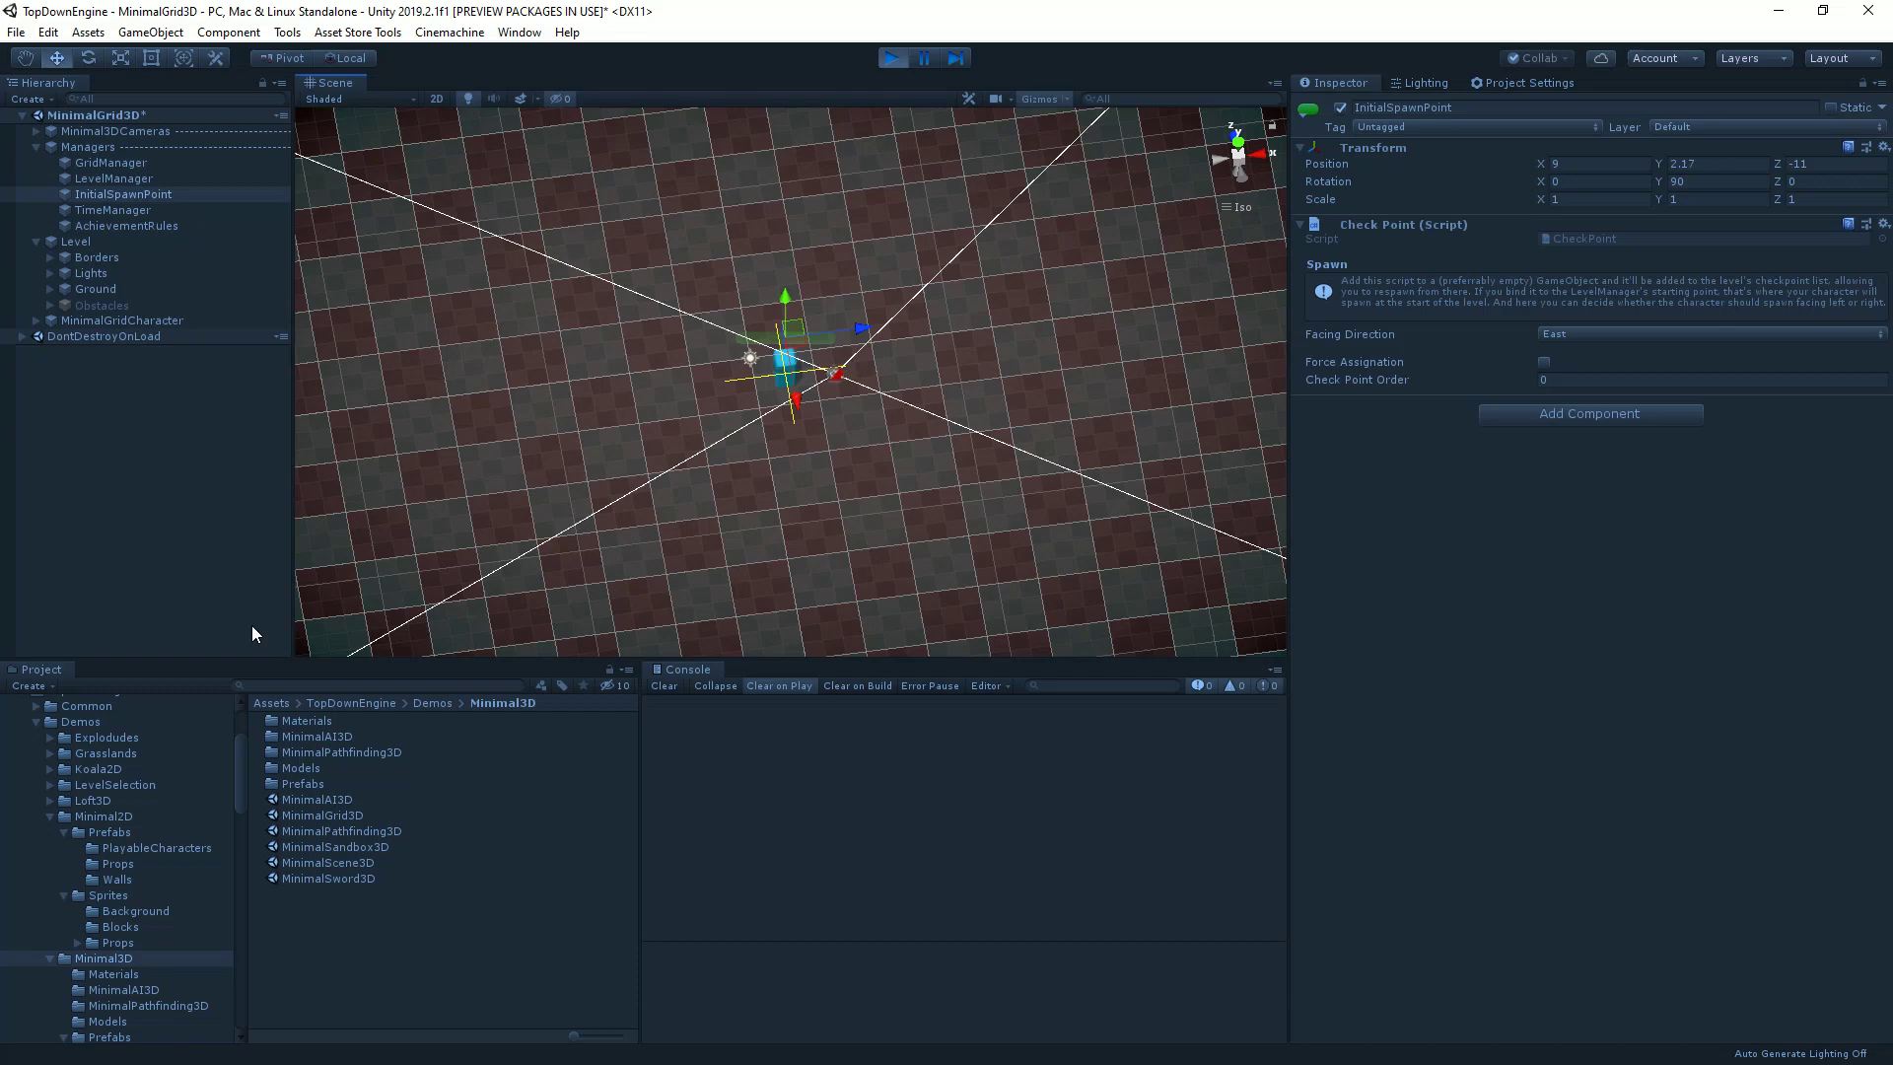
pyautogui.keyDown('alt'); pyautogui.moveTo(510, 493); pyautogui.dragTo(910, 375); pyautogui.keyUp('alt')
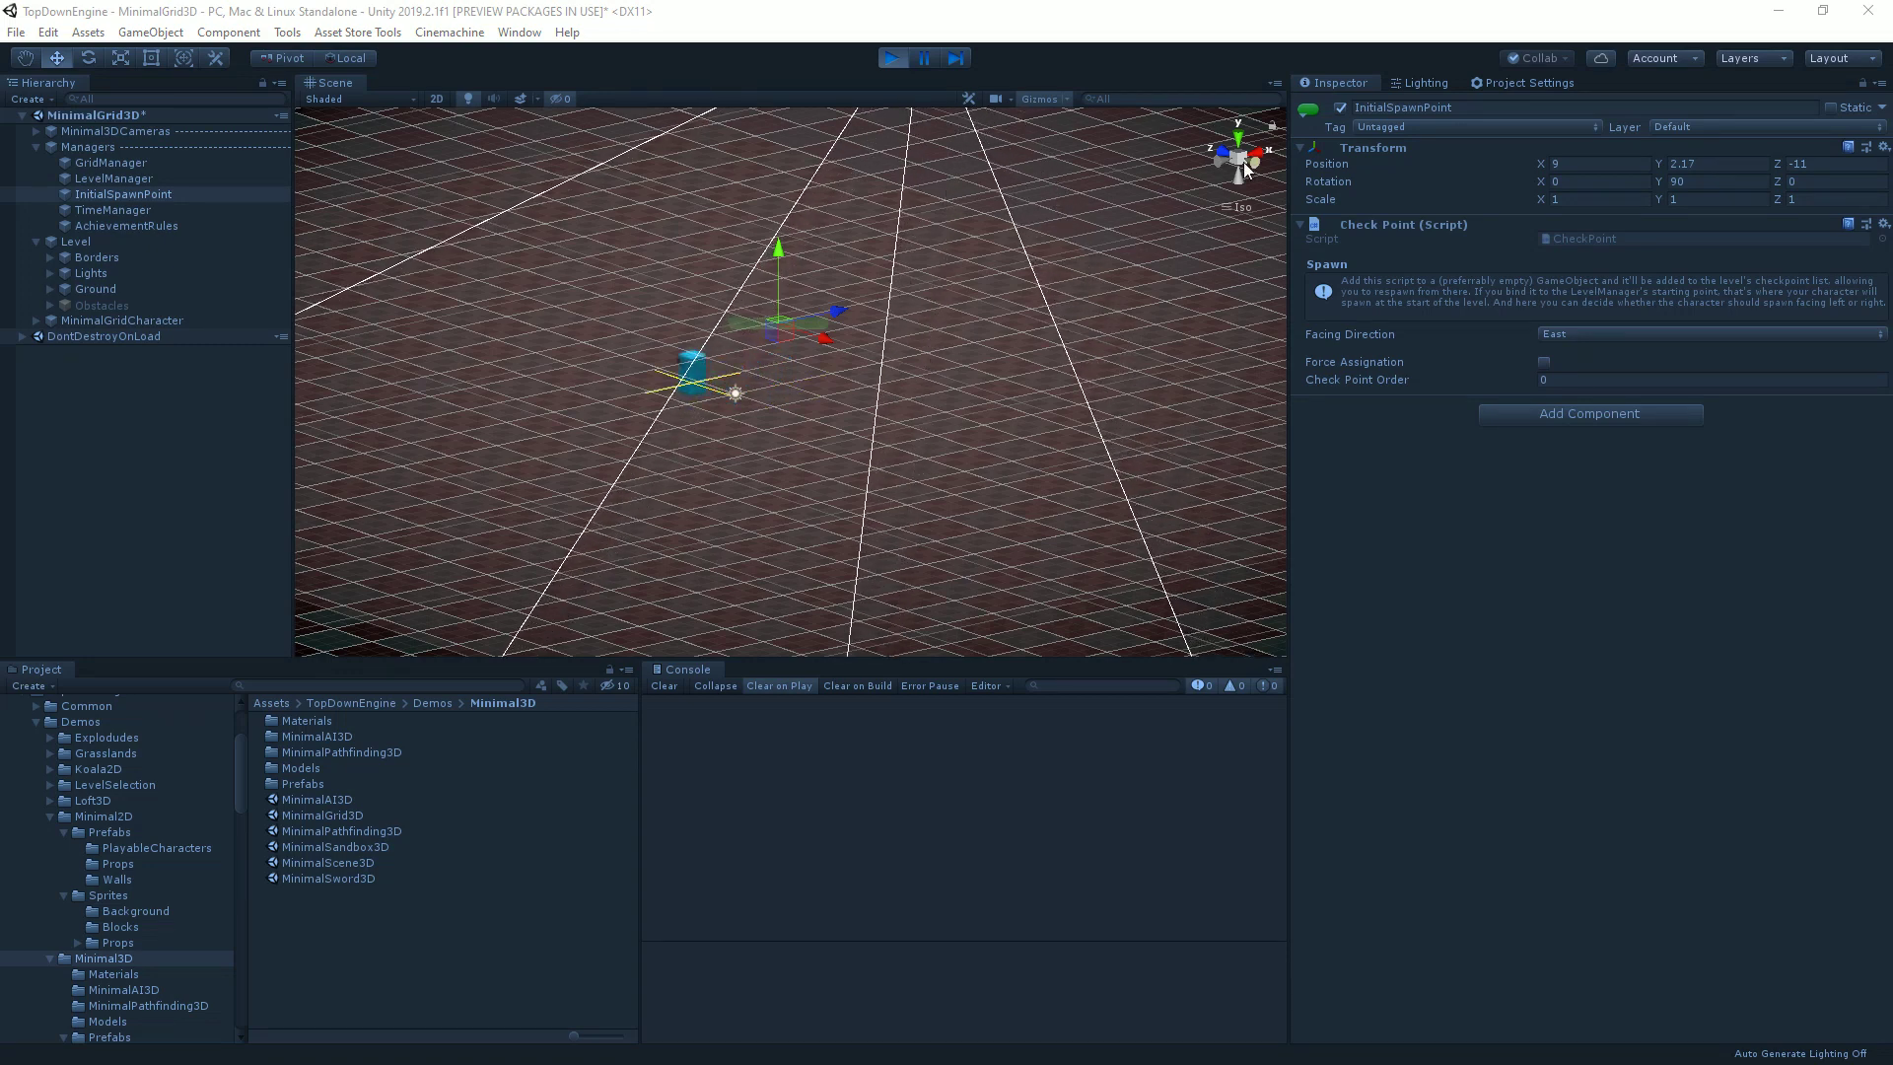
pyautogui.scroll(3, 720, 379)
pyautogui.keyDown('alt'); pyautogui.moveTo(749, 370); pyautogui.dragTo(646, 443); pyautogui.keyUp('alt')
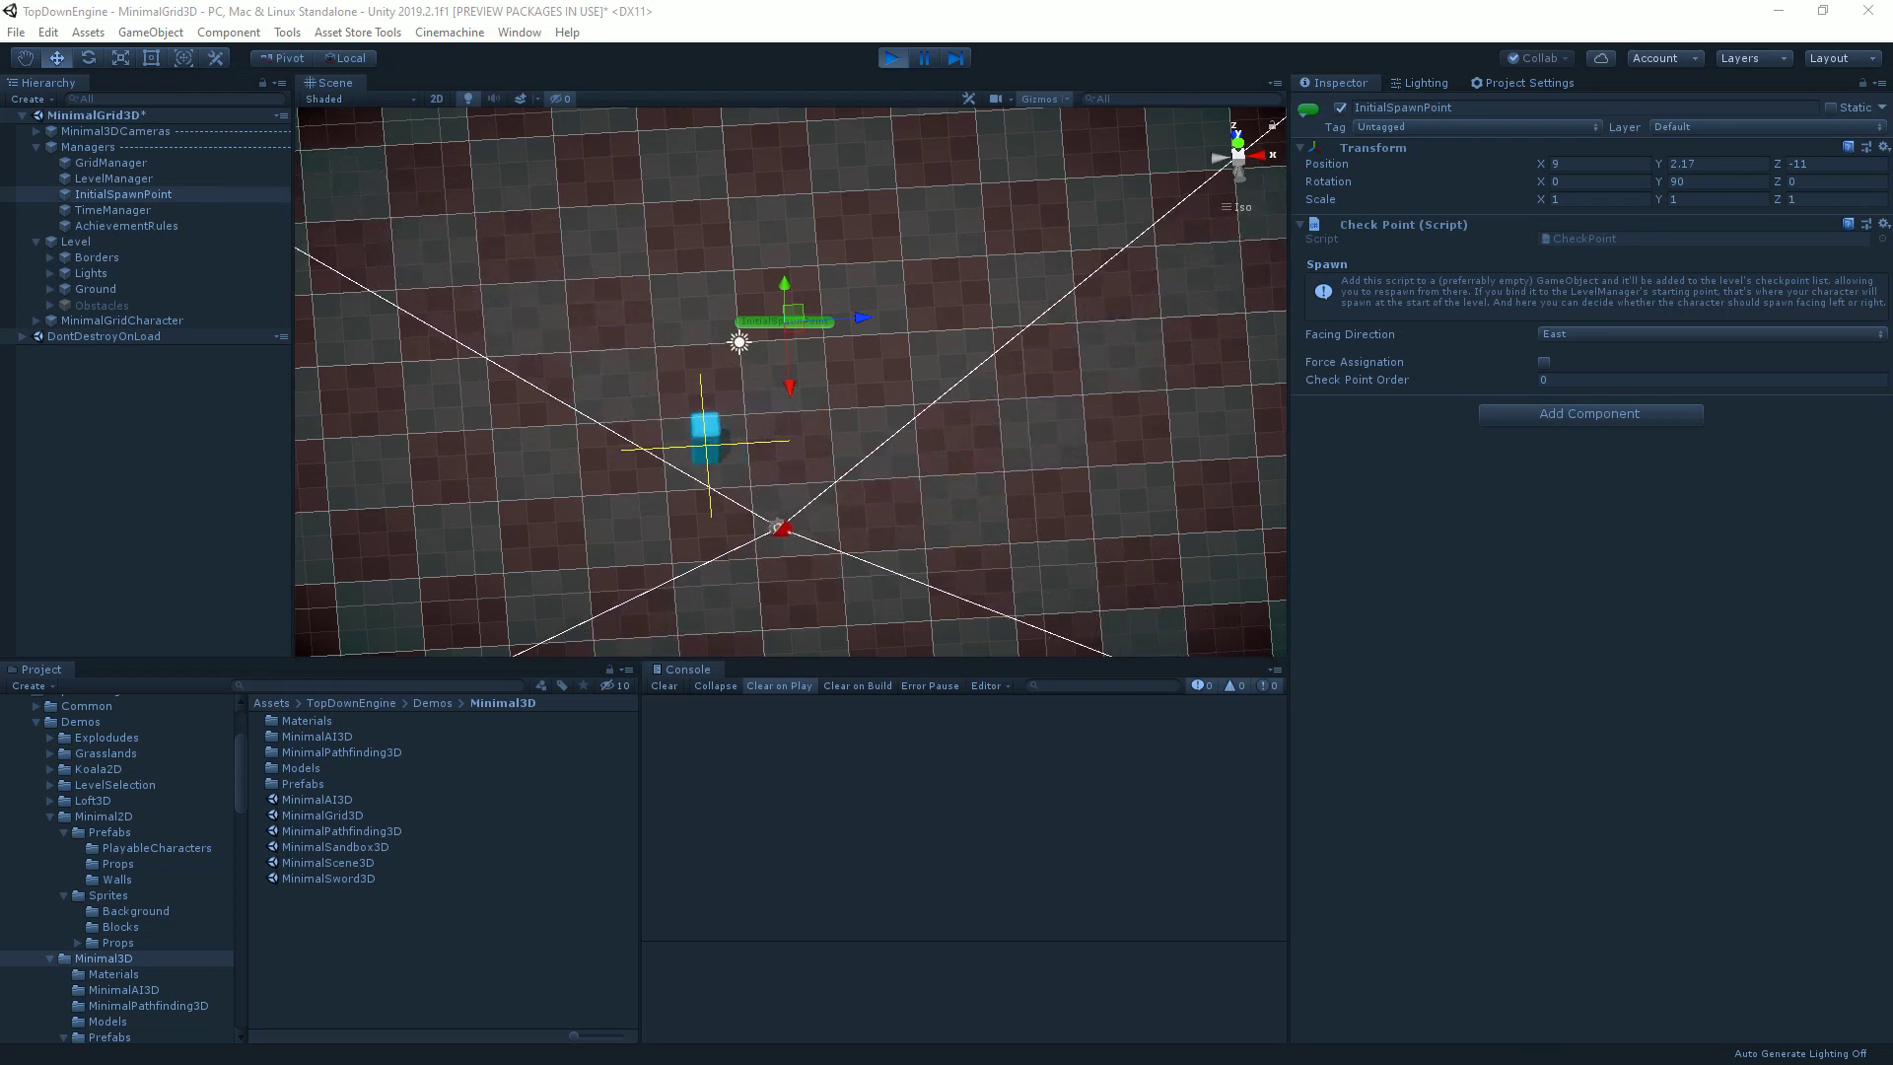
pyautogui.click(111, 166)
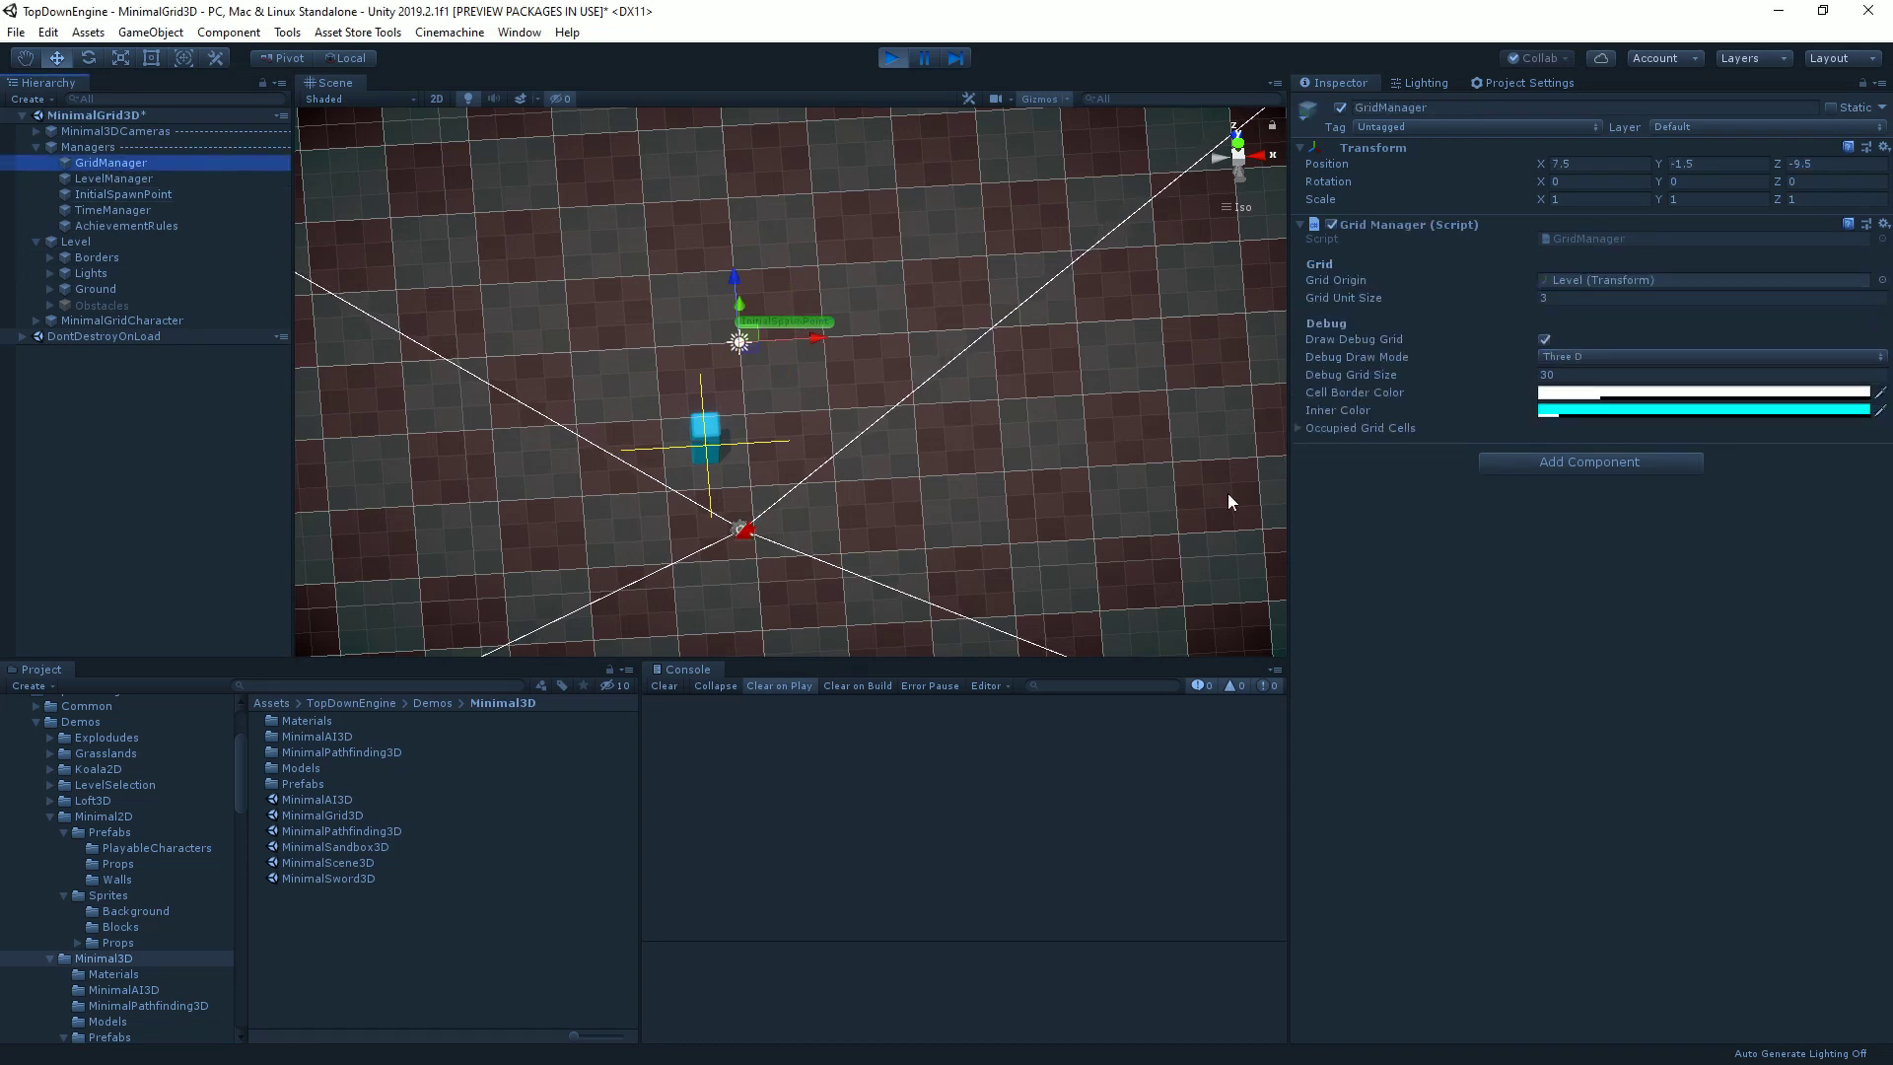
pyautogui.keyDown('alt'); pyautogui.moveTo(908, 464); pyautogui.dragTo(986, 362); pyautogui.keyUp('alt')
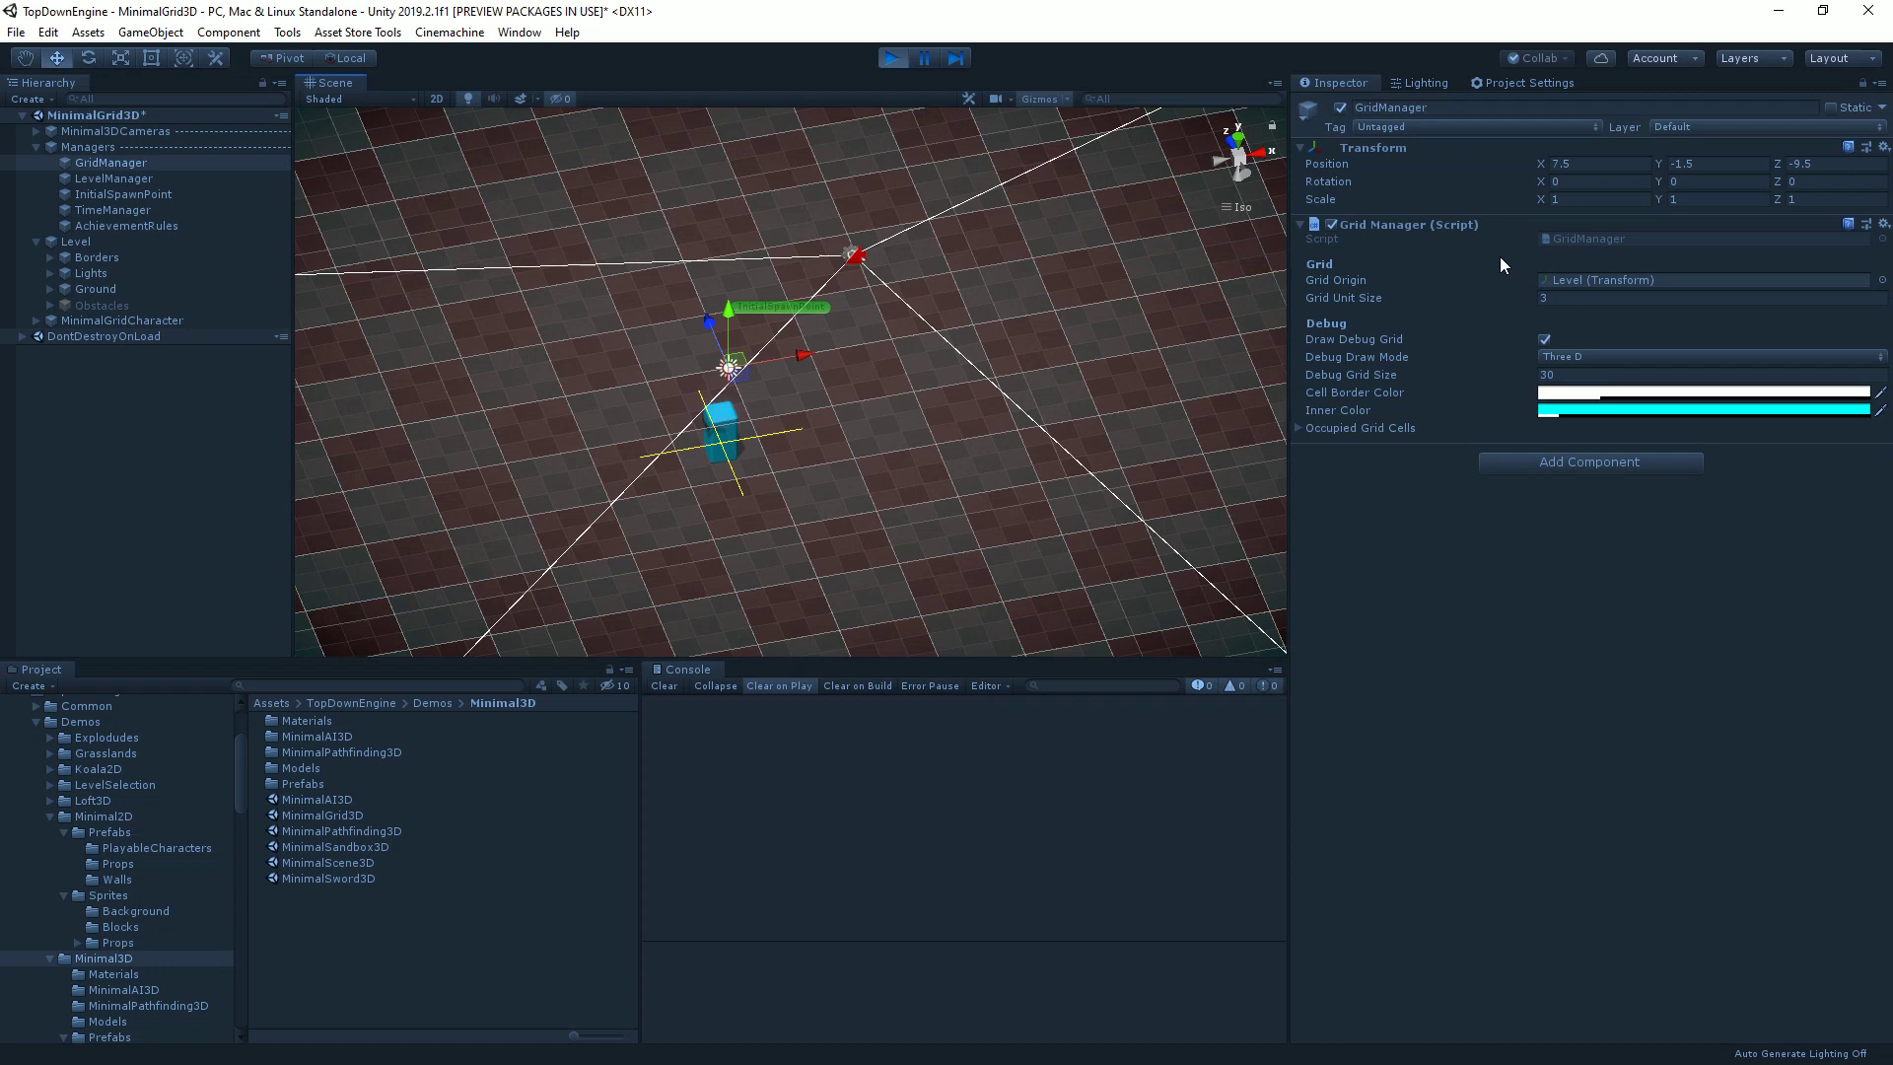
pyautogui.click(1544, 341)
pyautogui.click(1545, 341)
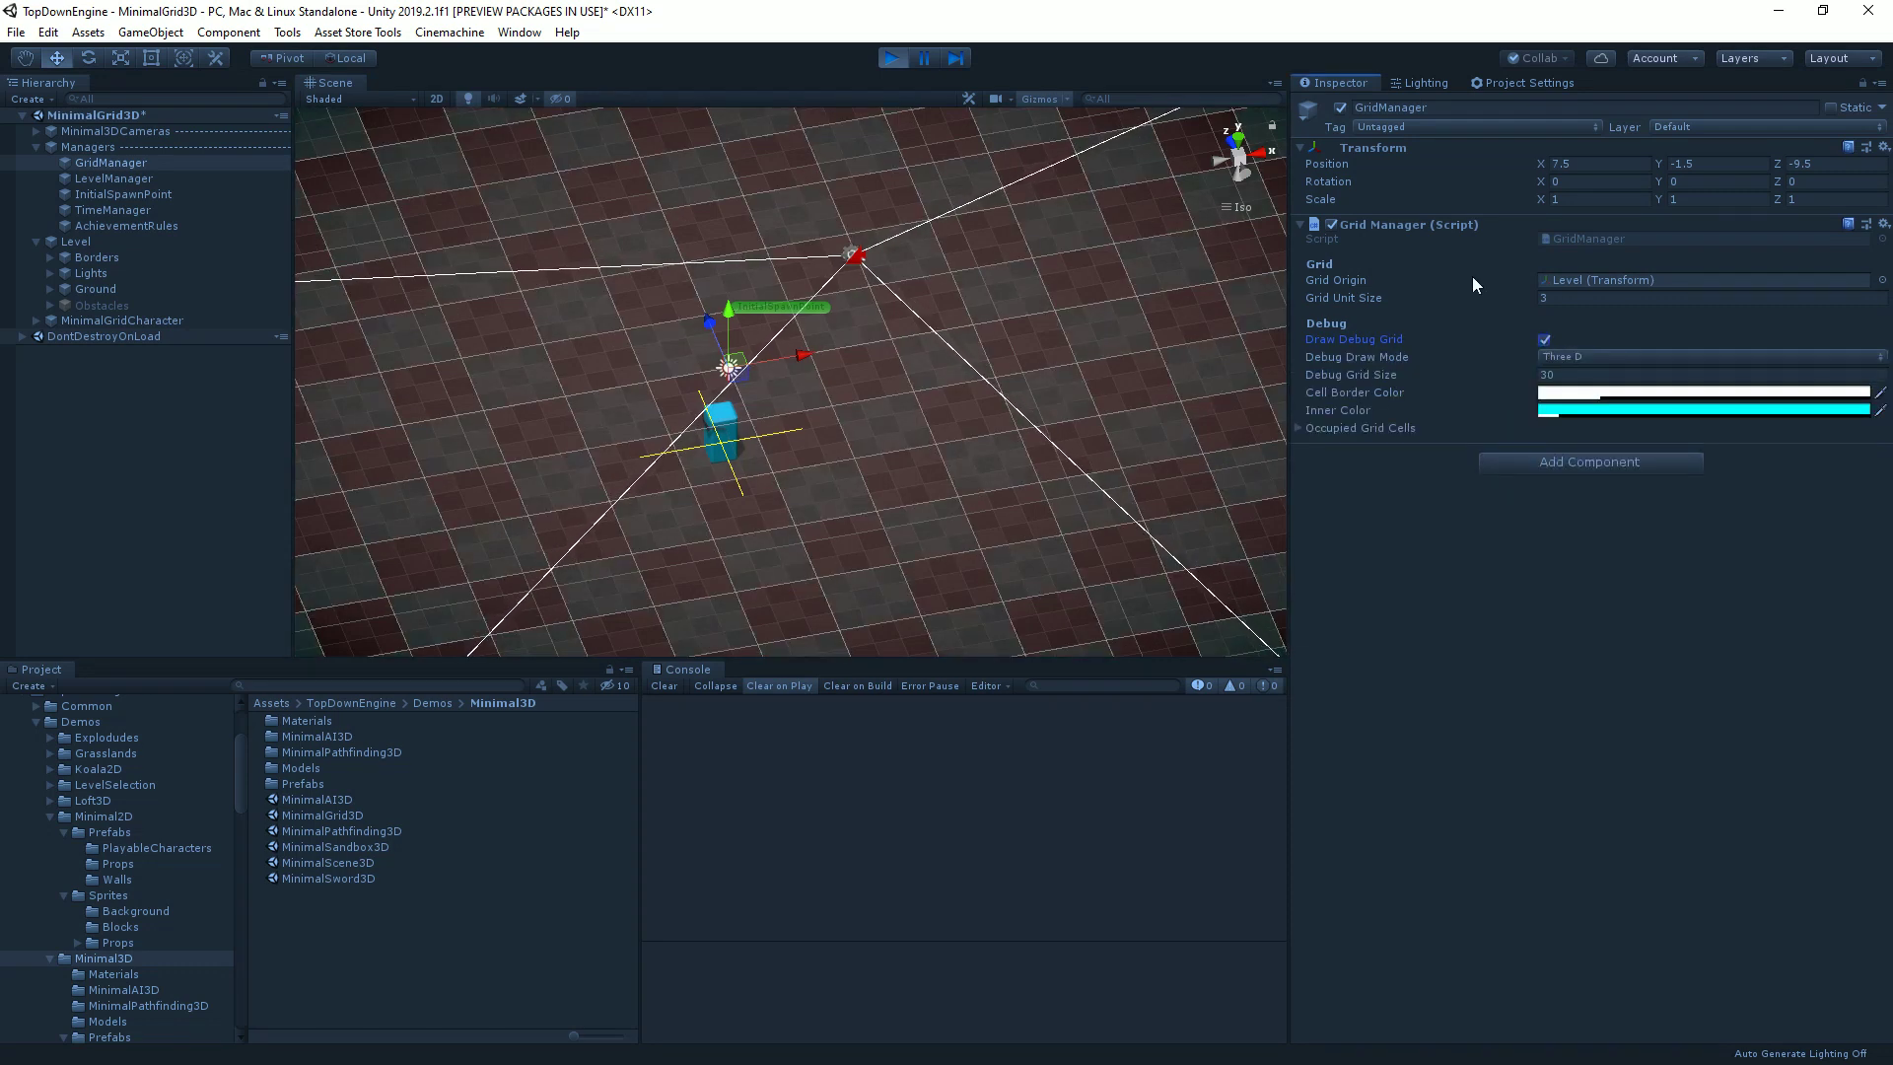
pyautogui.click(1614, 357)
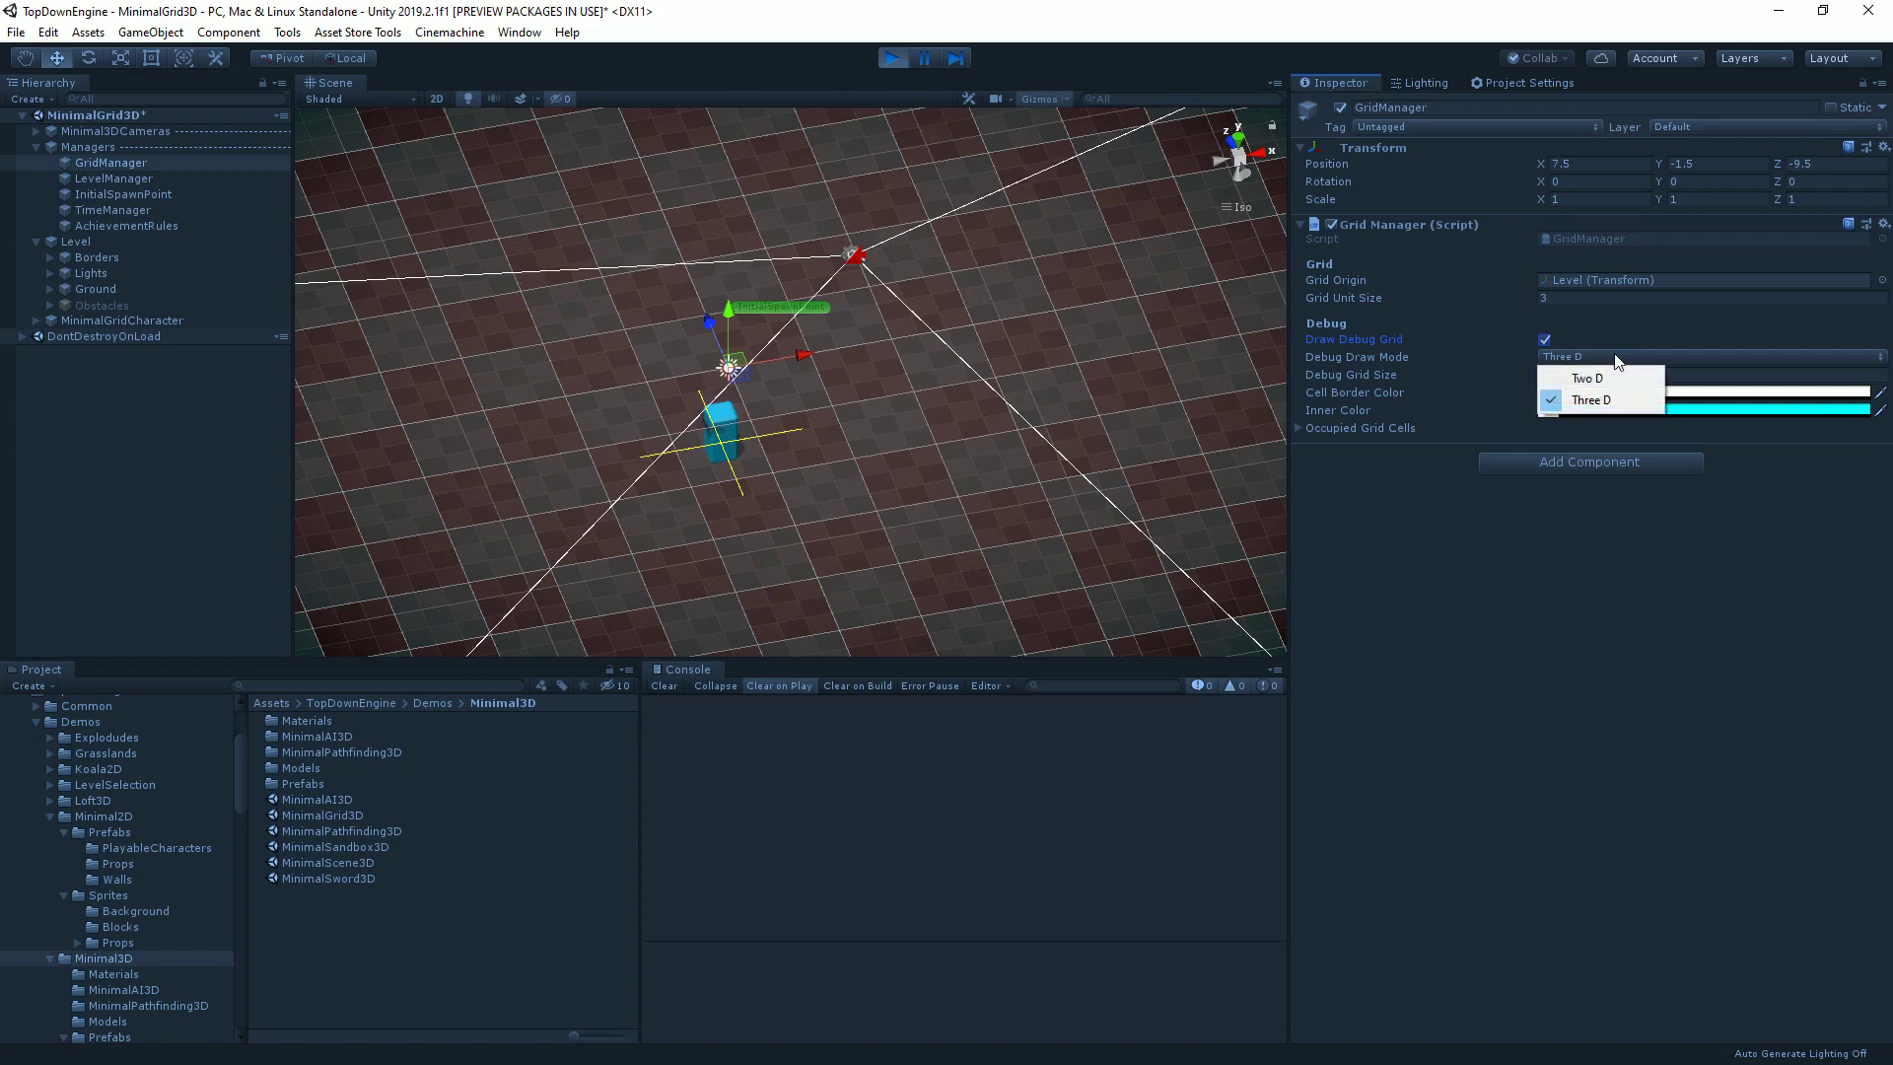
pyautogui.click(1607, 381)
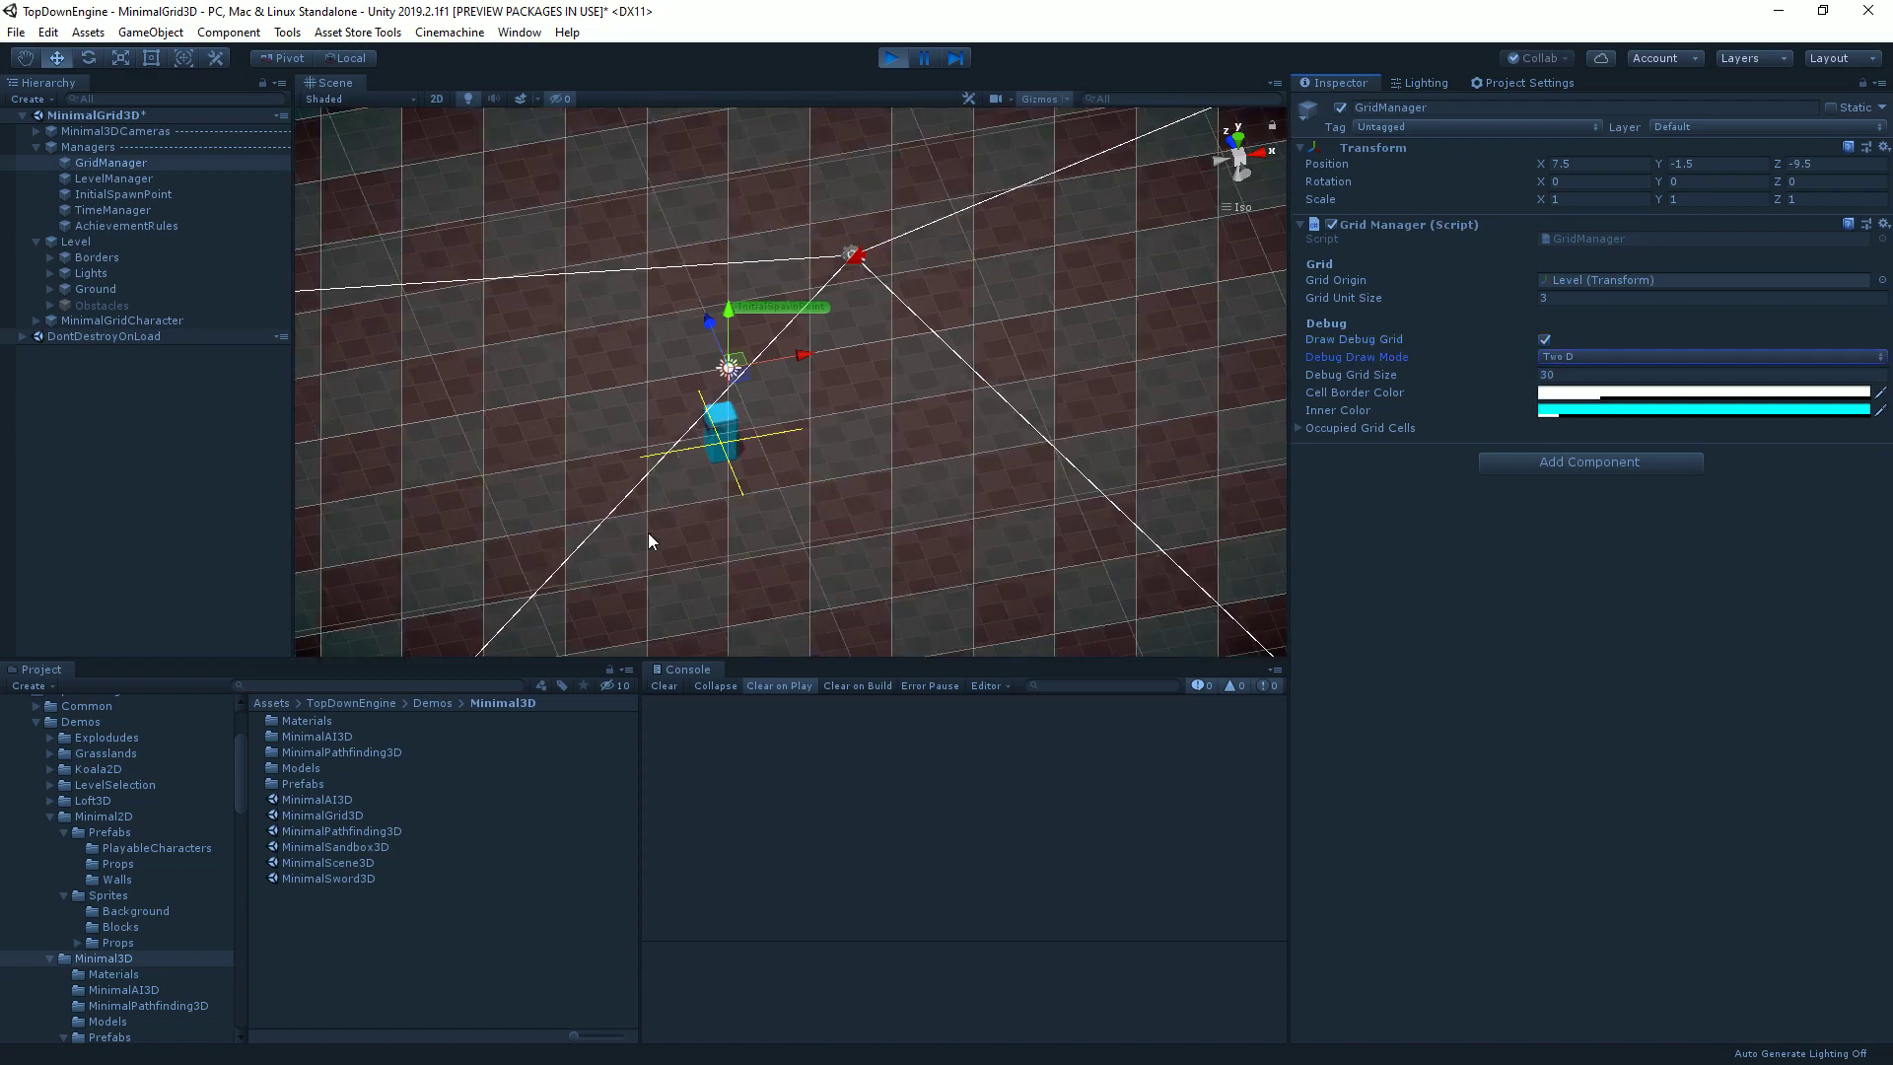
pyautogui.keyDown('alt'); pyautogui.moveTo(648, 533); pyautogui.dragTo(1025, 296); pyautogui.keyUp('alt')
pyautogui.click(1240, 159)
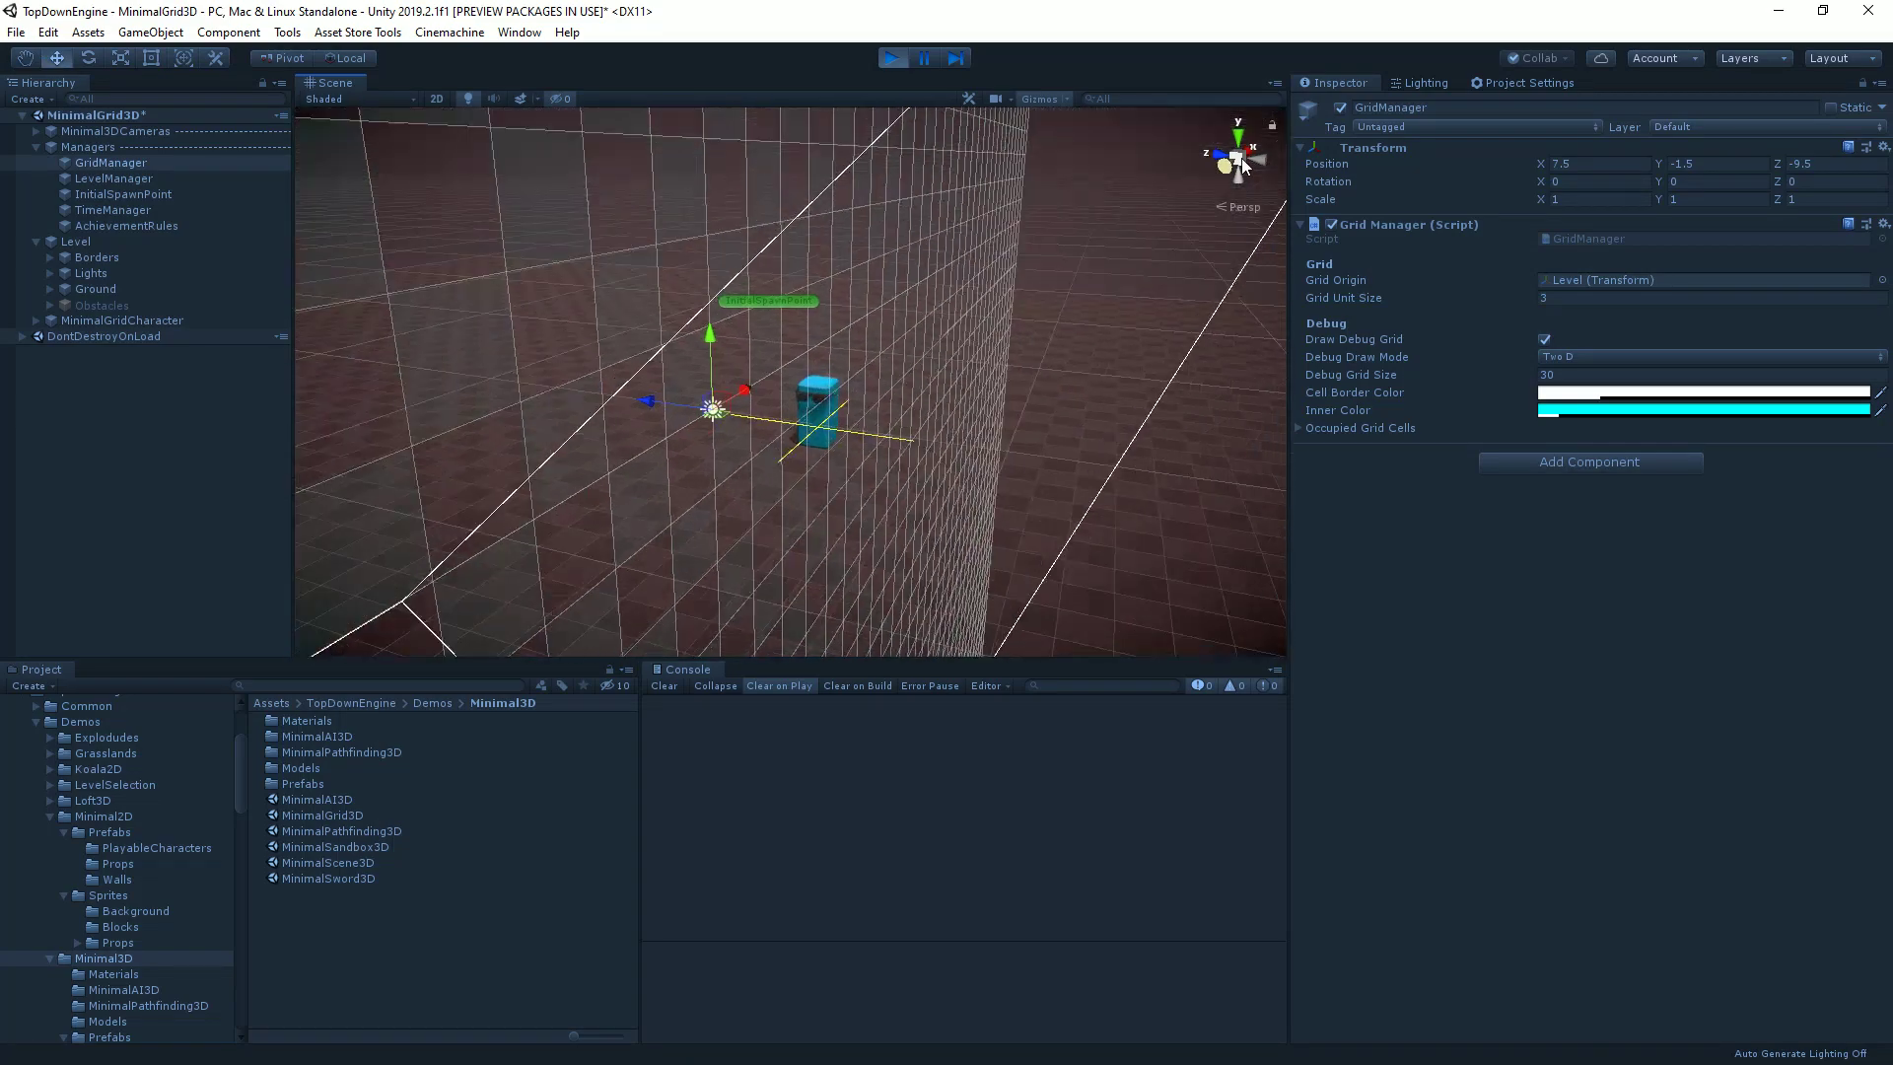
pyautogui.moveTo(888, 473)
pyautogui.keyDown('alt'); pyautogui.mouseDown()
pyautogui.moveTo(836, 515)
pyautogui.moveTo(818, 503)
pyautogui.moveTo(884, 478)
pyautogui.mouseUp(); pyautogui.keyUp('alt')
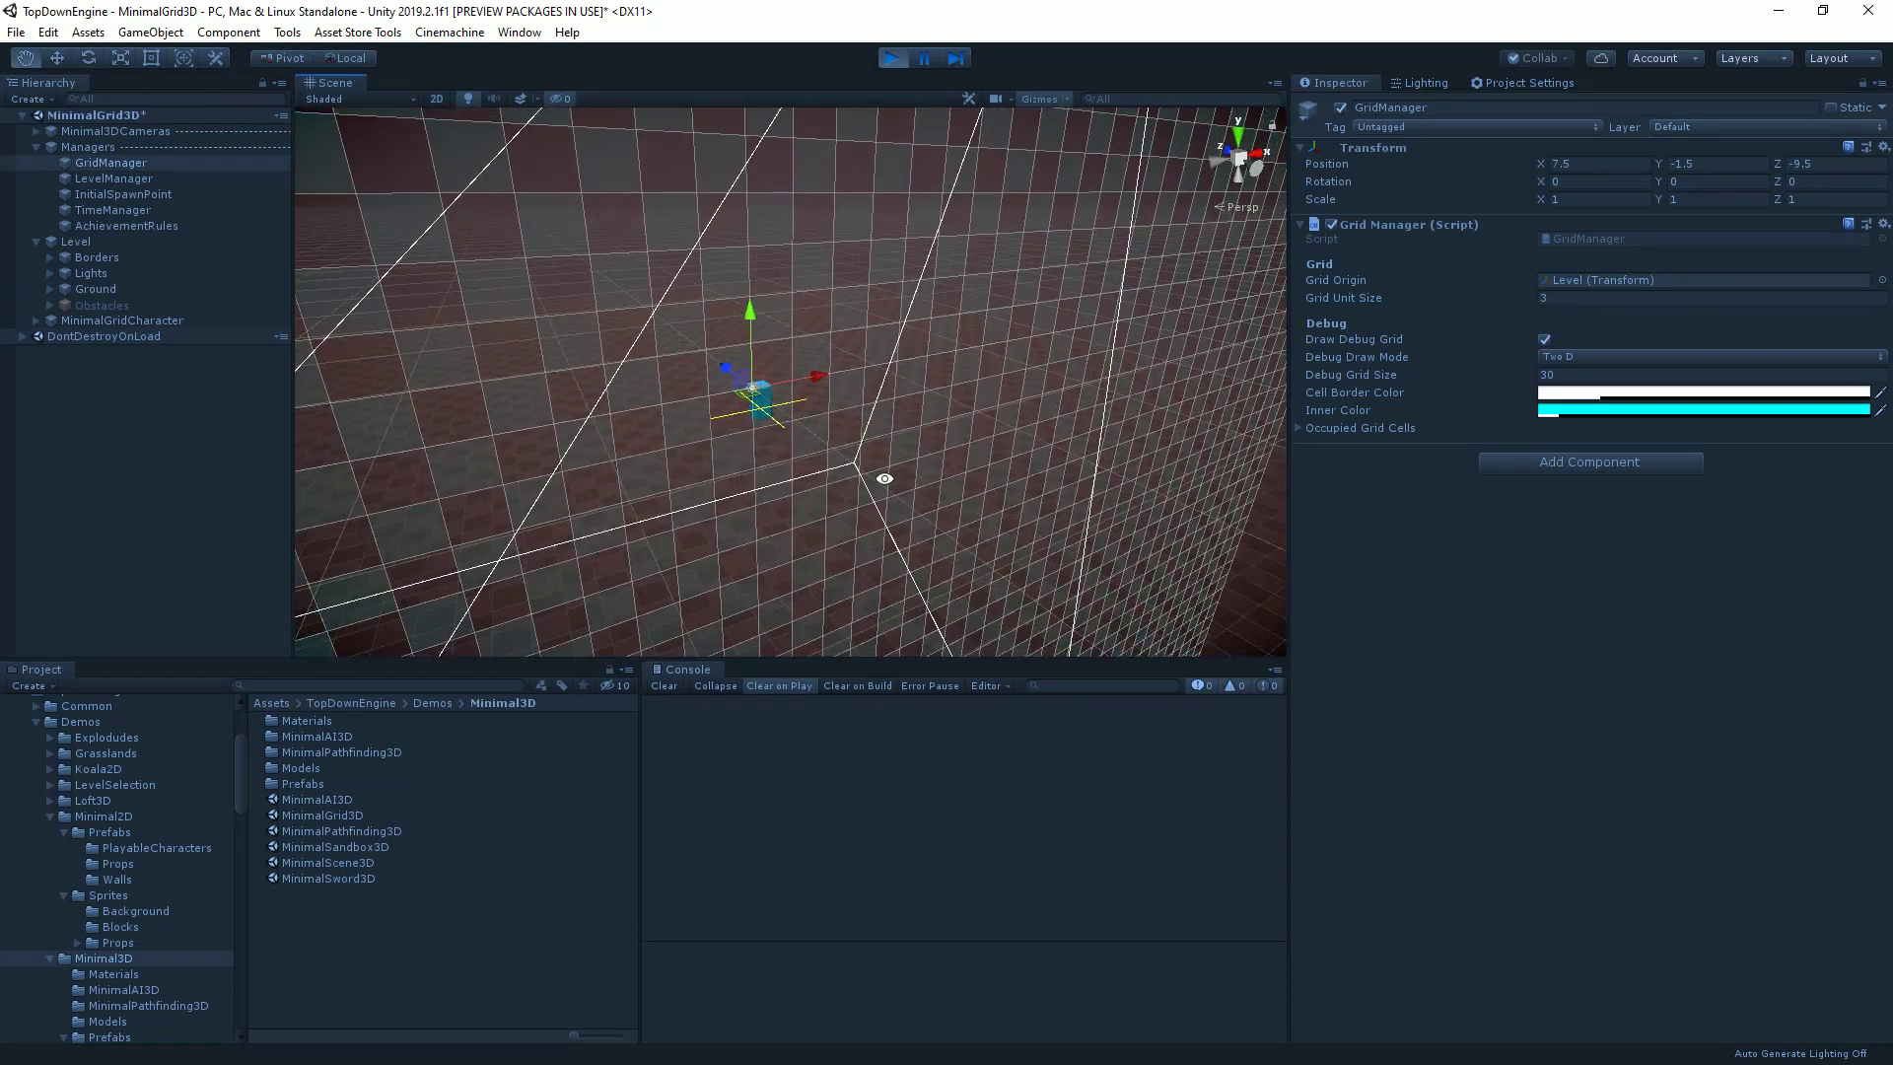
pyautogui.click(1599, 359)
pyautogui.click(1609, 402)
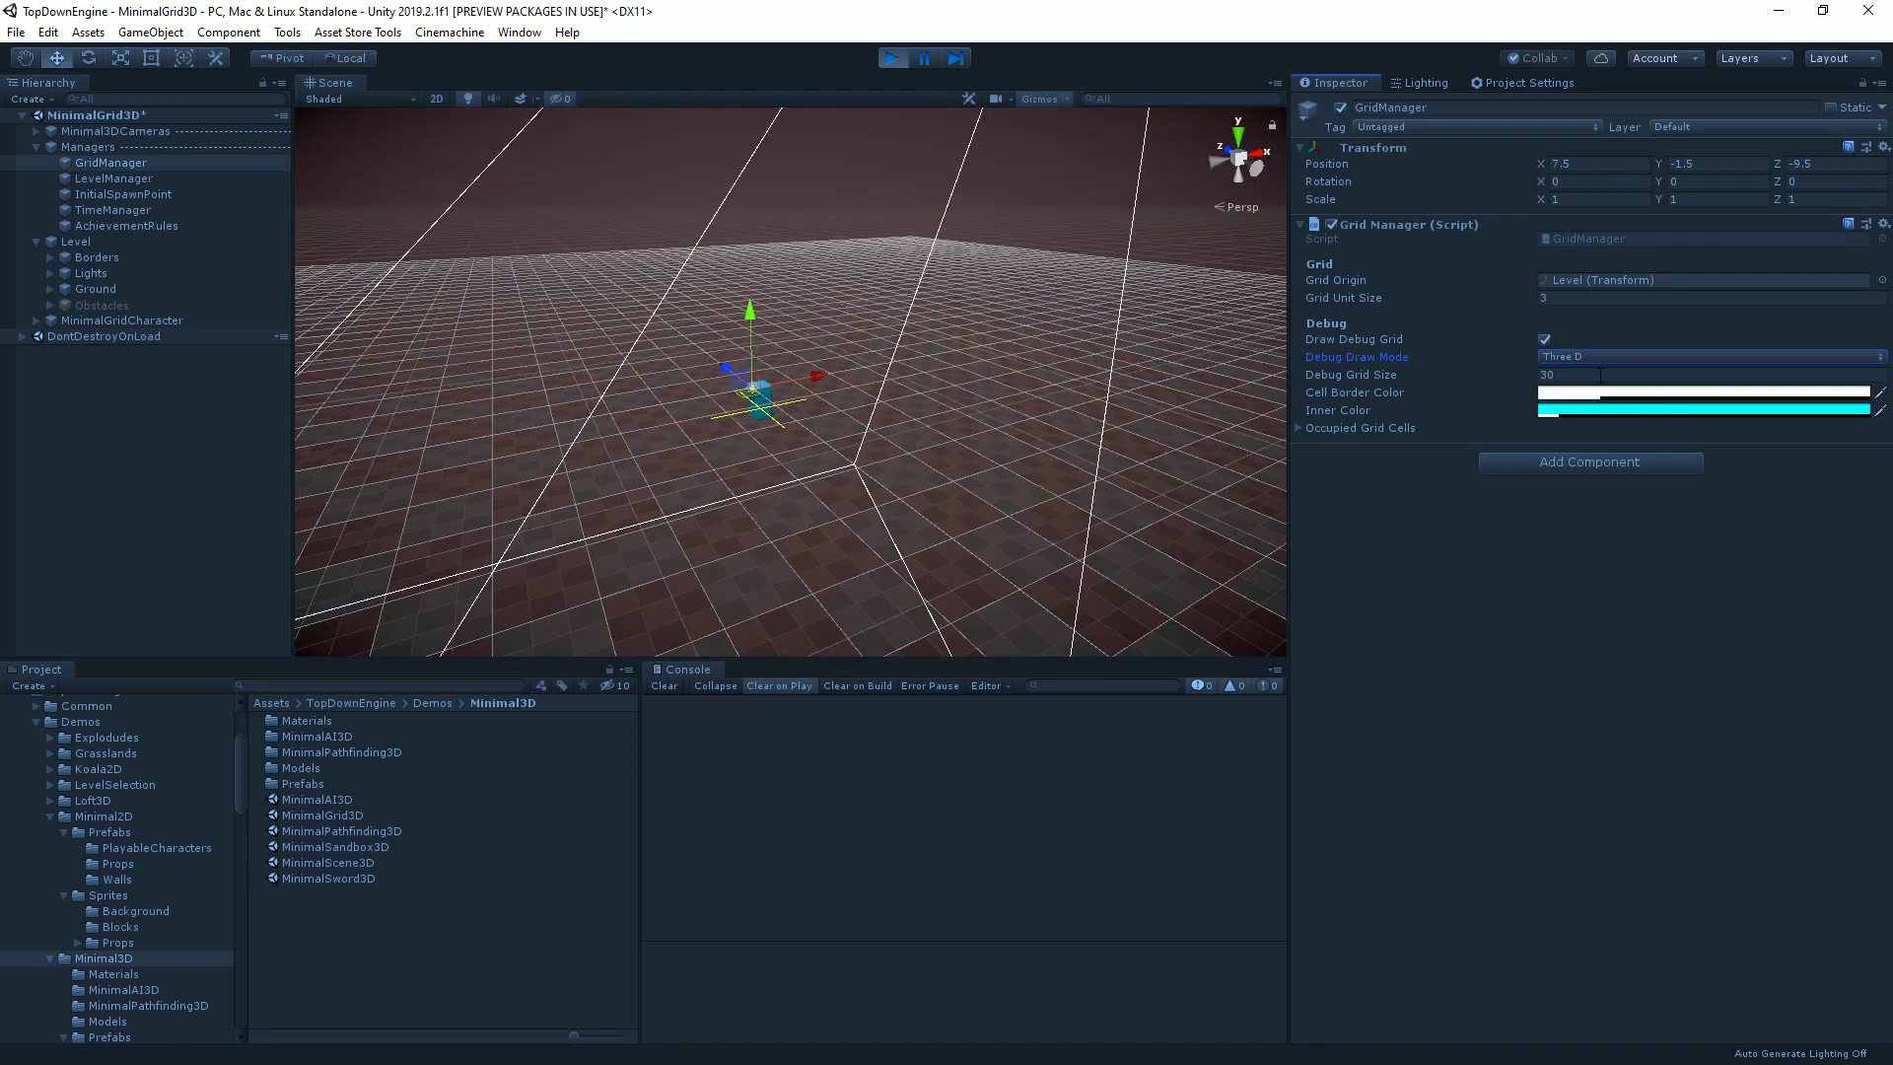
# Set the GridManager's Debug Grid Size to 1000.
pyautogui.click(1595, 374)
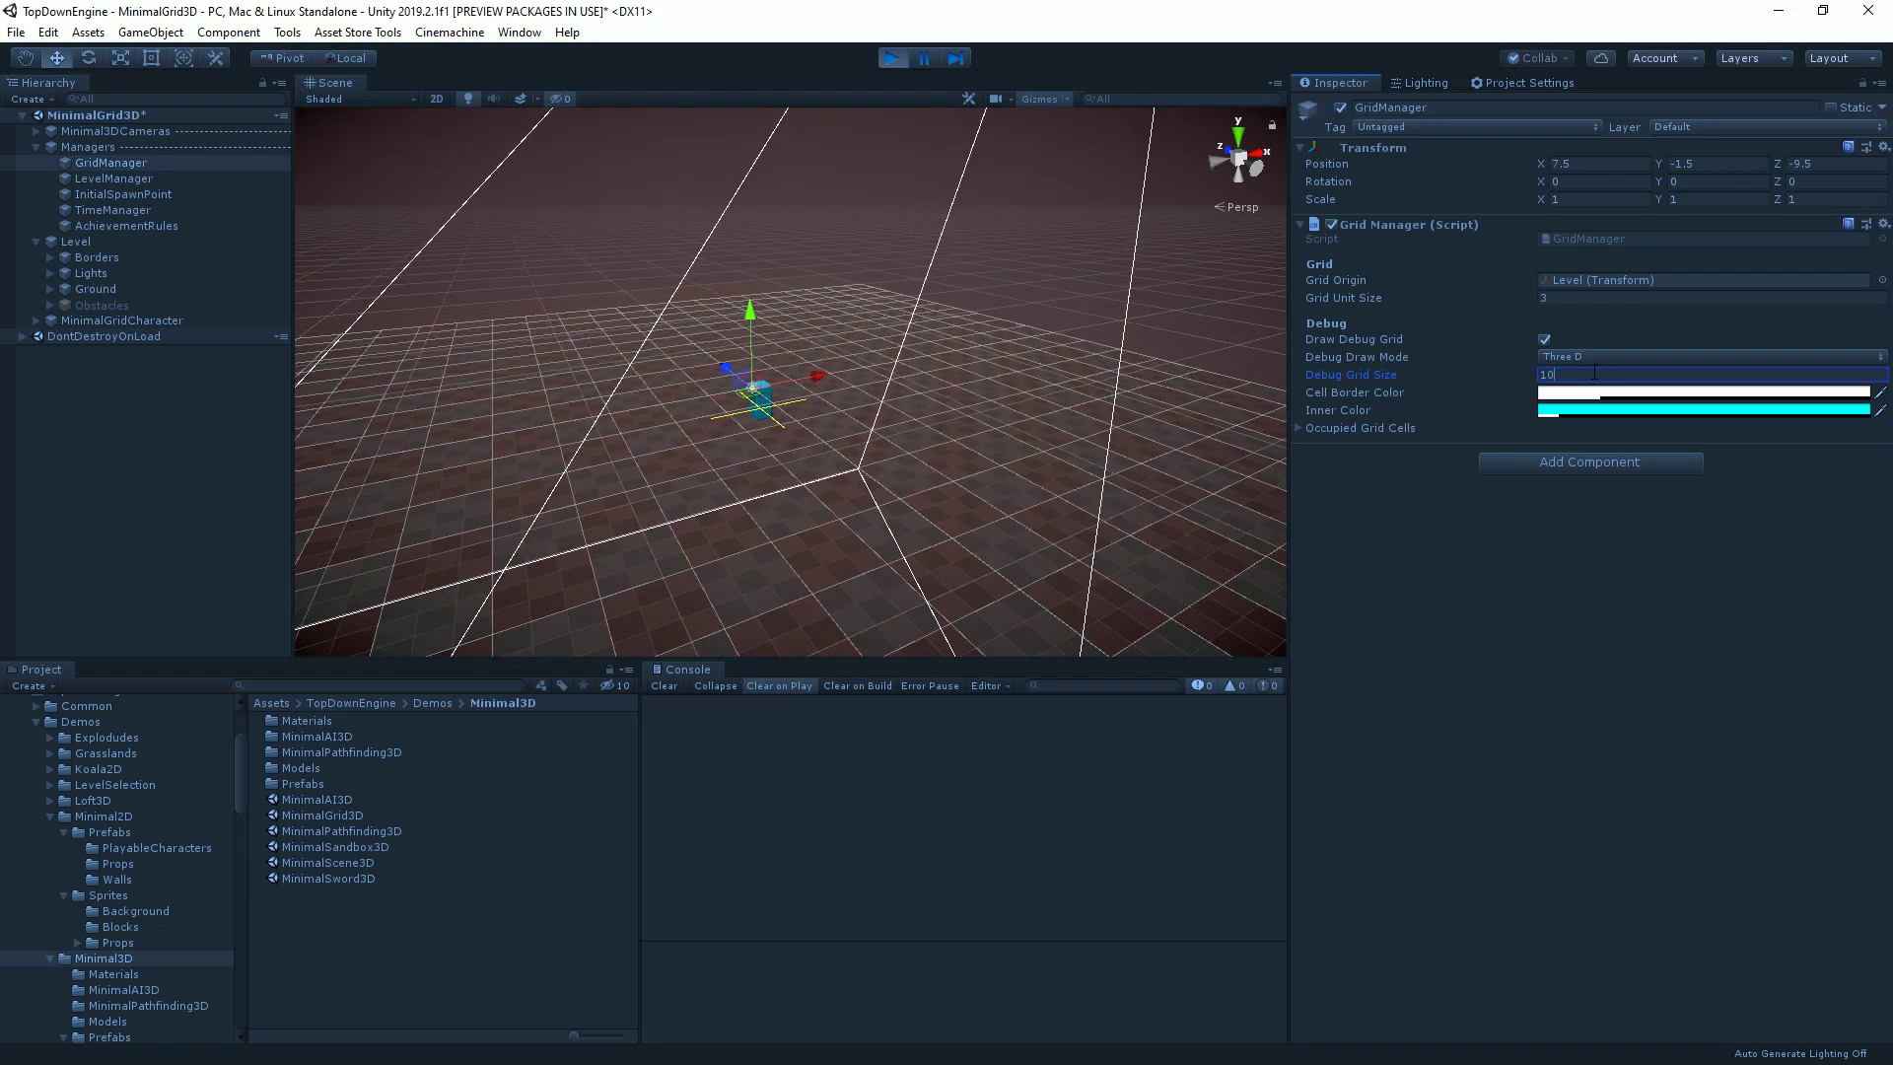
pyautogui.write('10')
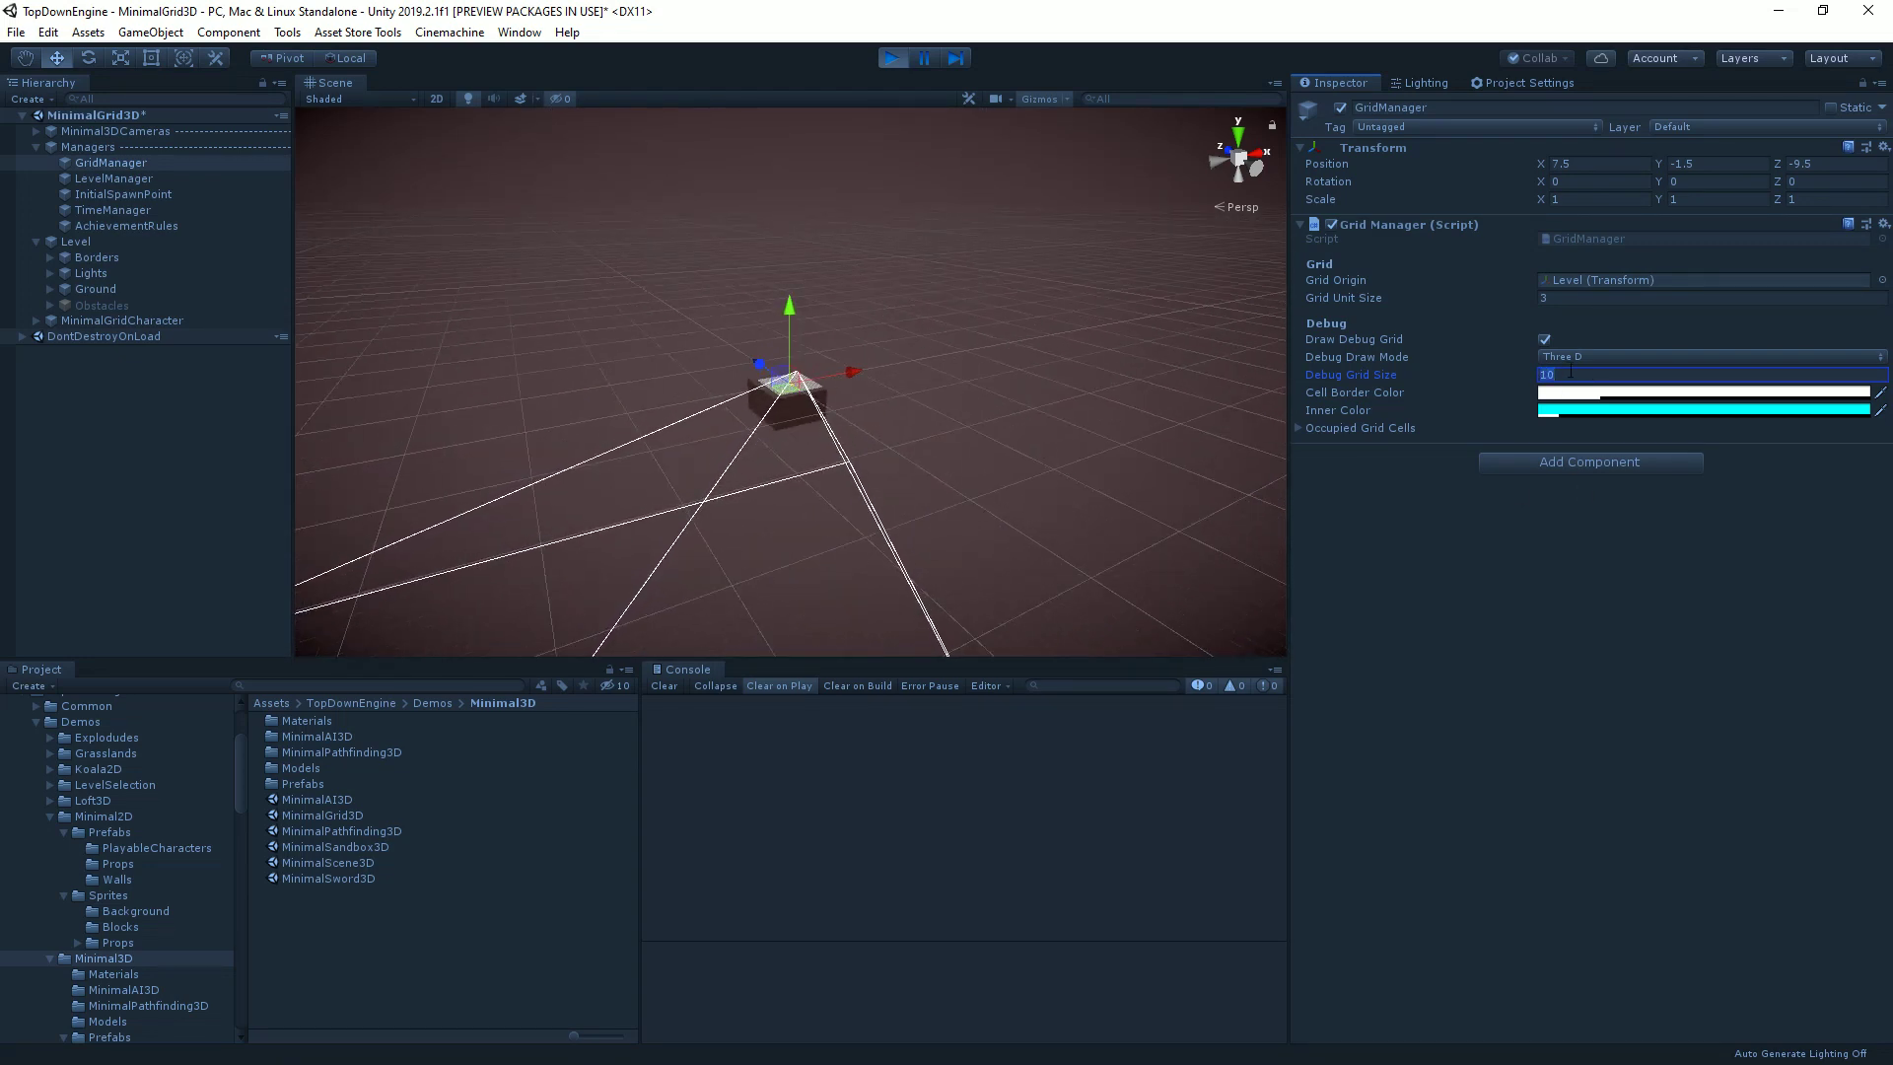
pyautogui.write('0')
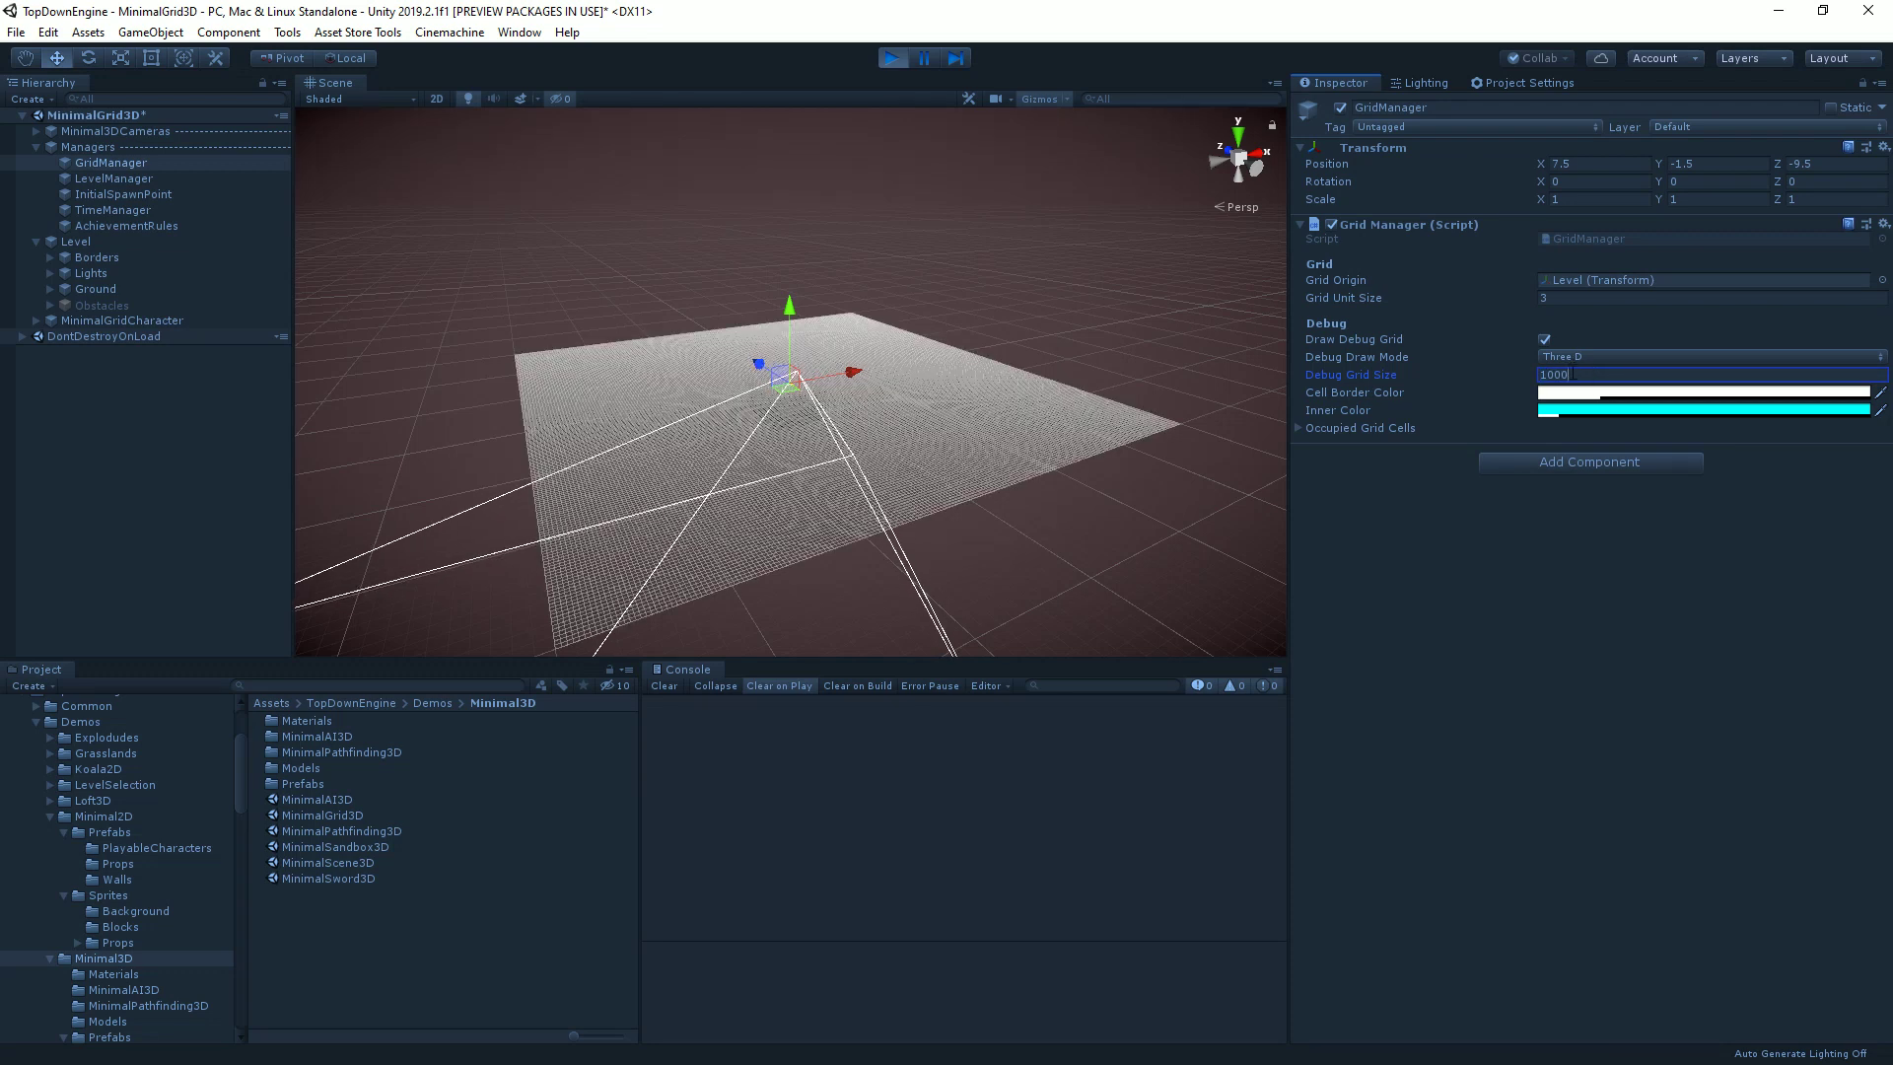
pyautogui.write('0')
pyautogui.press('Return')
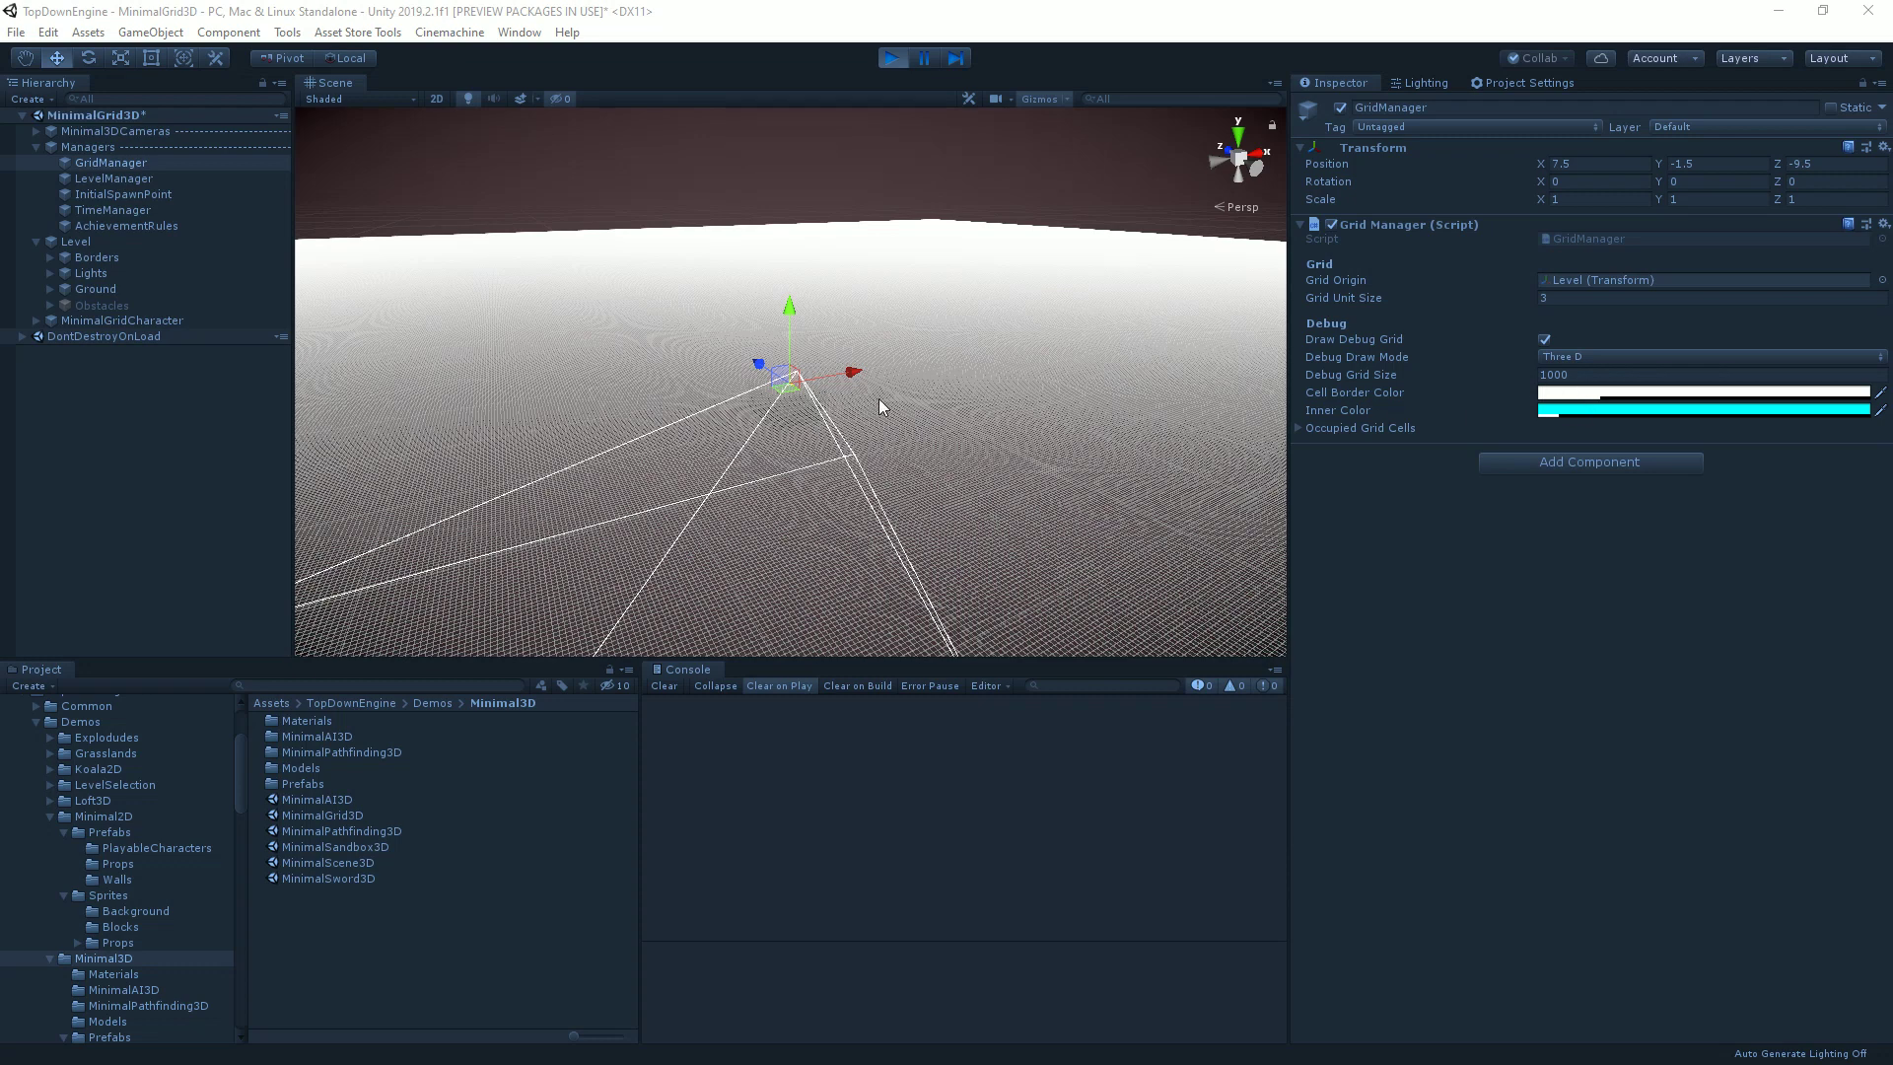
# Change Debug Grid Size to 10 and make the Inner Color a more opaque cyan.
pyautogui.click(1569, 379)
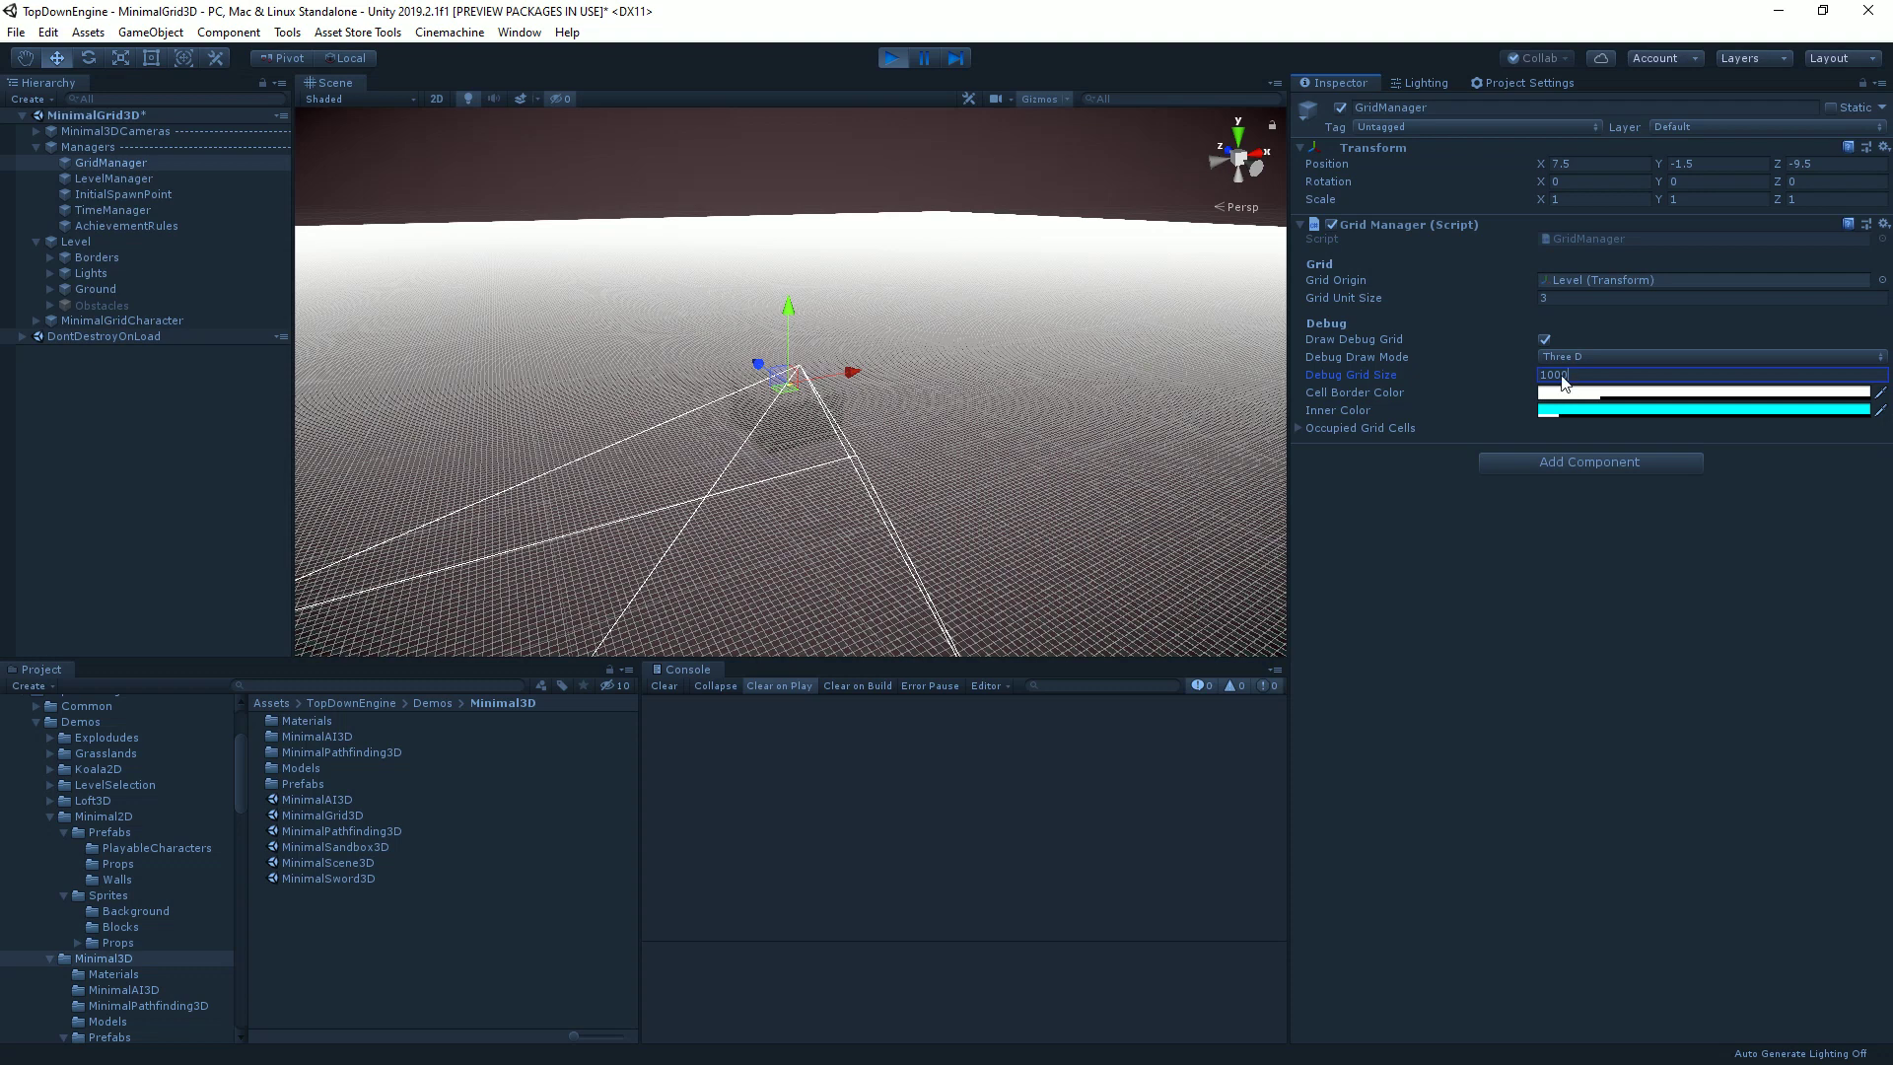
pyautogui.write('10')
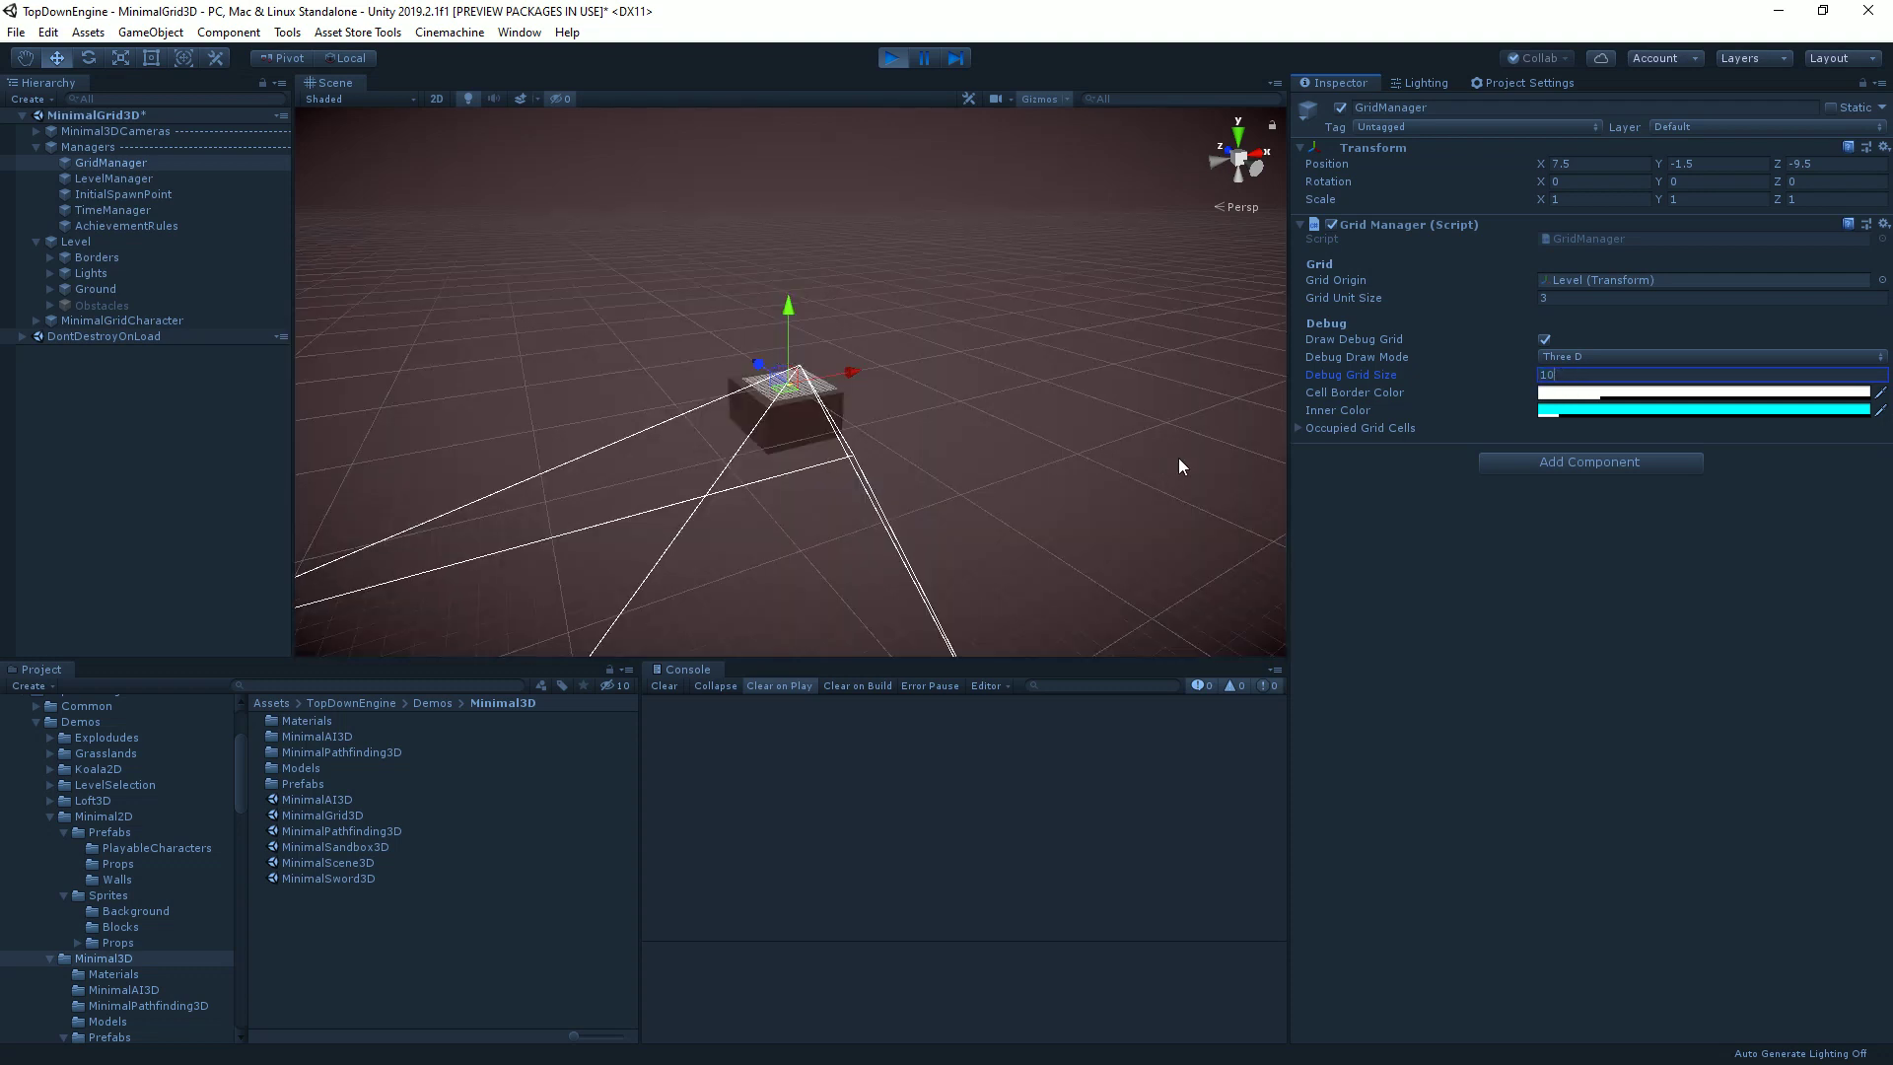
pyautogui.scroll(10, 814, 387)
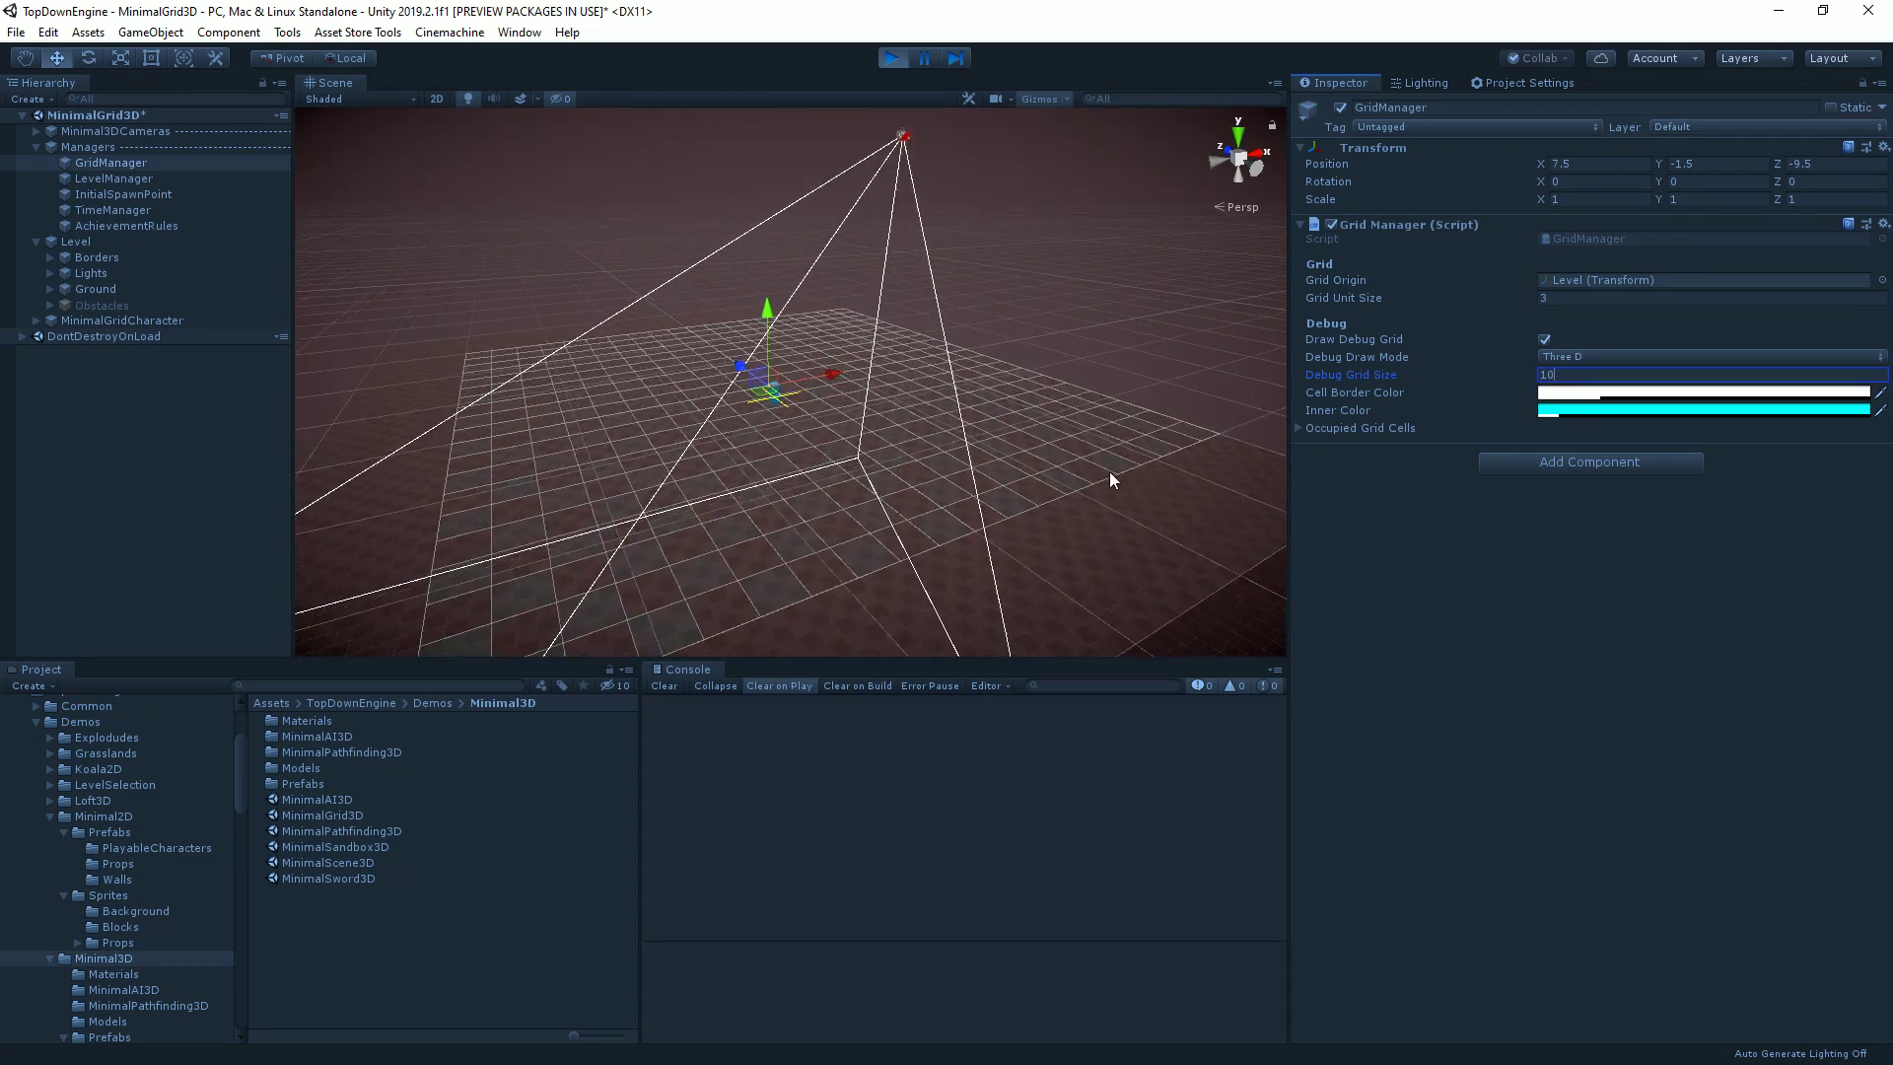
pyautogui.scroll(5, 891, 484)
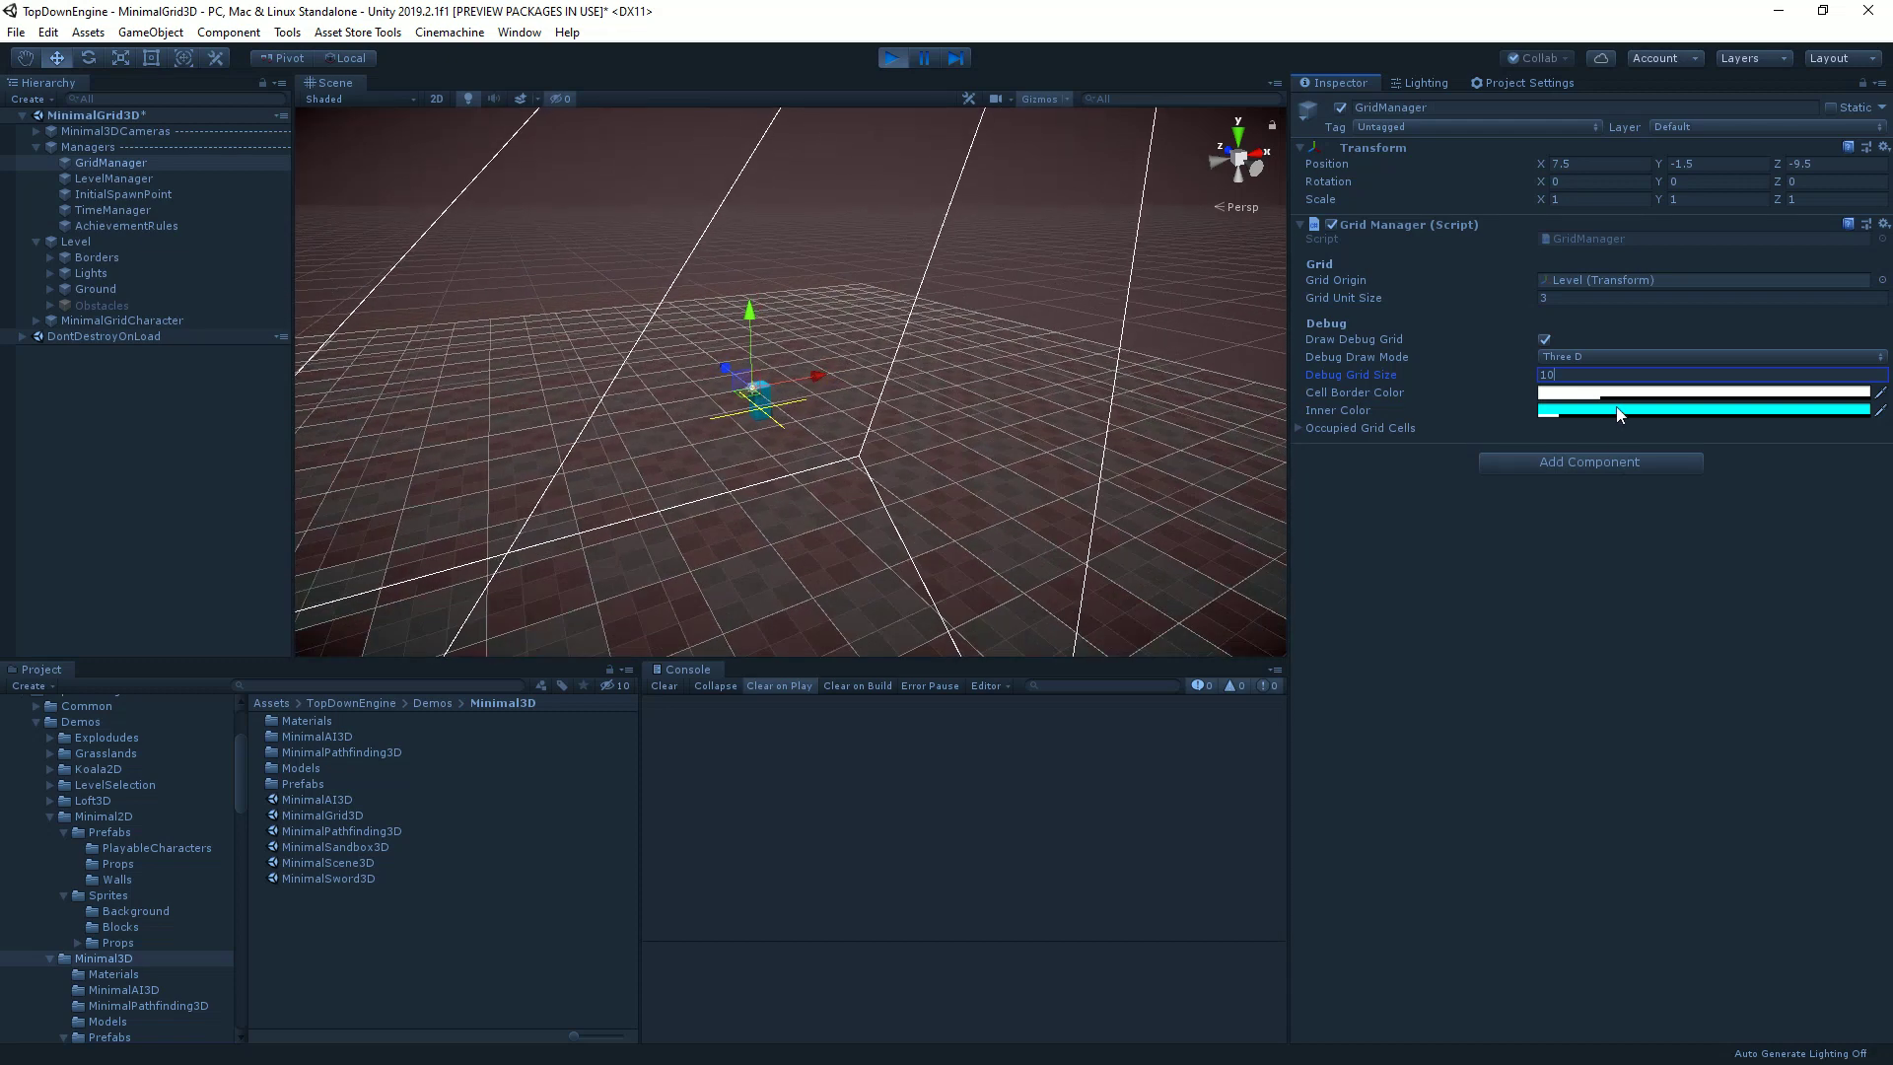
pyautogui.press('Return')
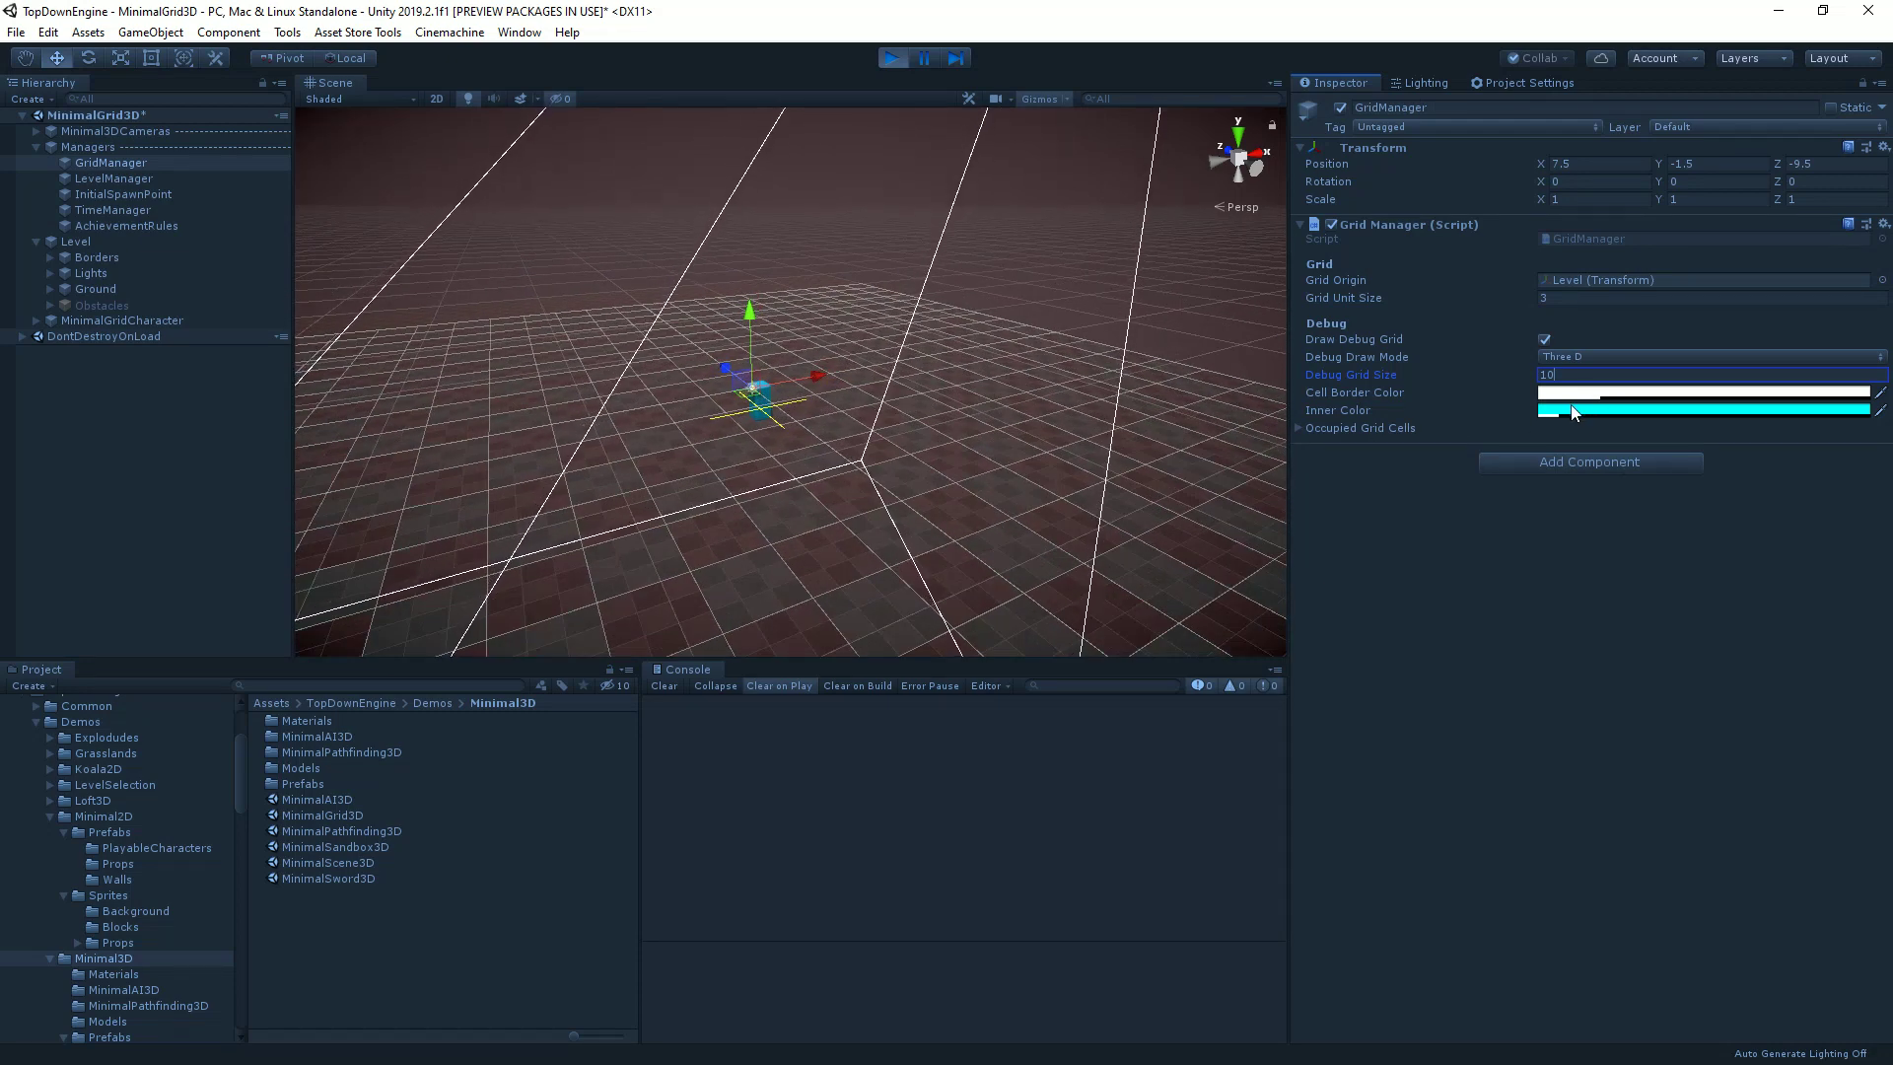
pyautogui.click(1578, 410)
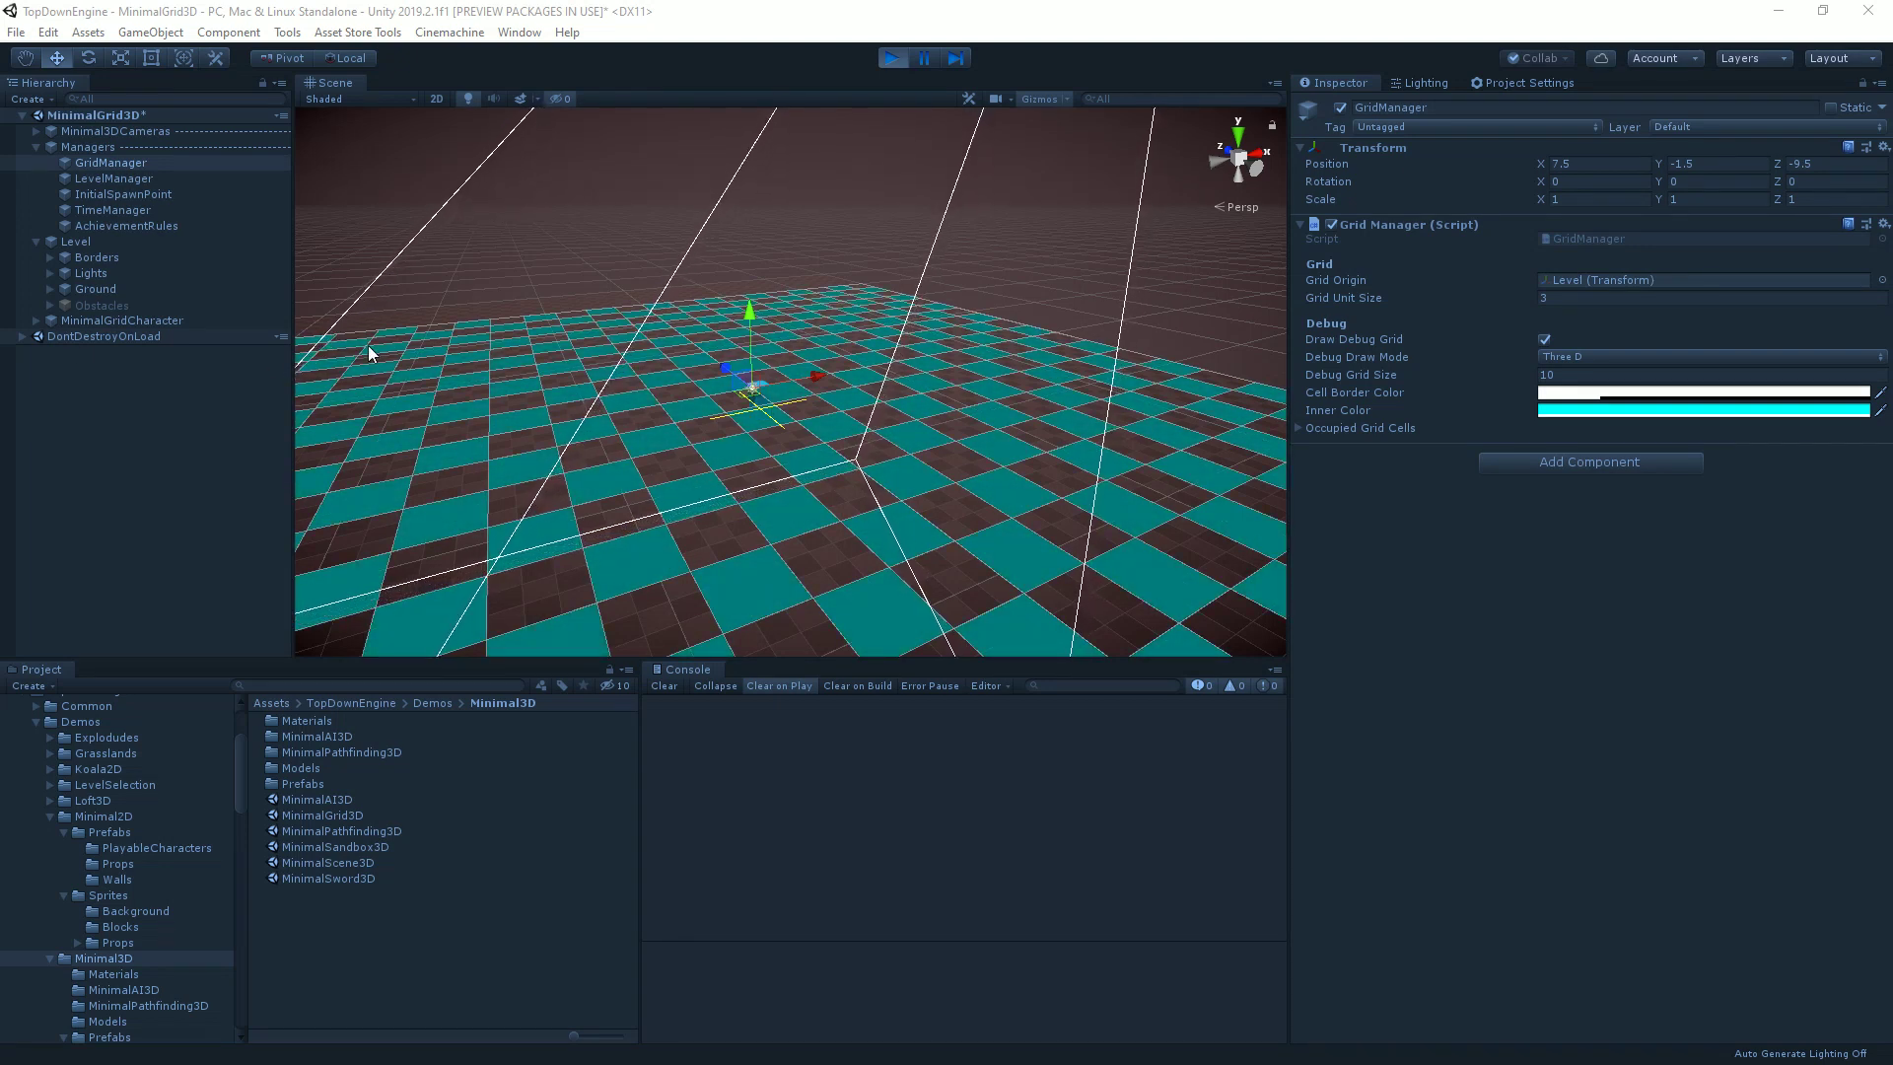
# Restart play mode, select the blue player character, and expand MinimalGridCharacter and its Model.
pyautogui.hotkey('ctrl', 'p')
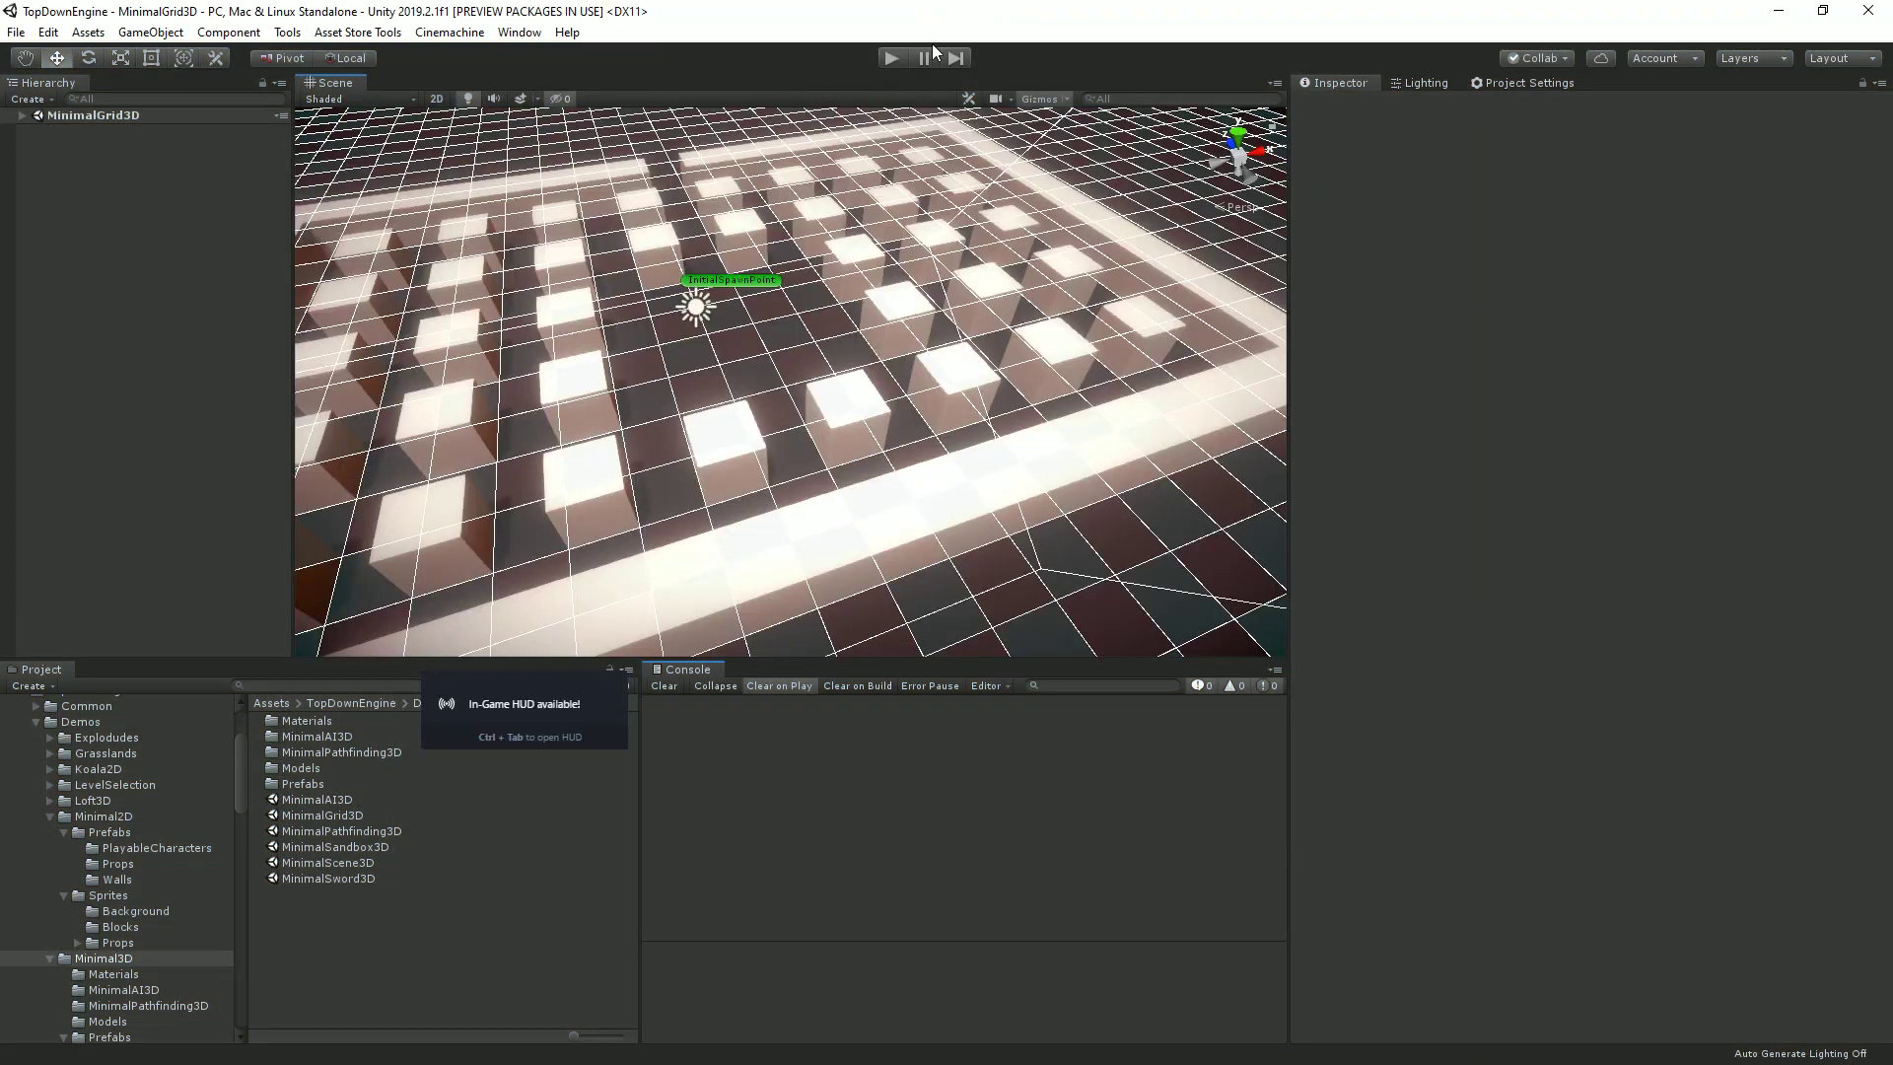
pyautogui.click(893, 55)
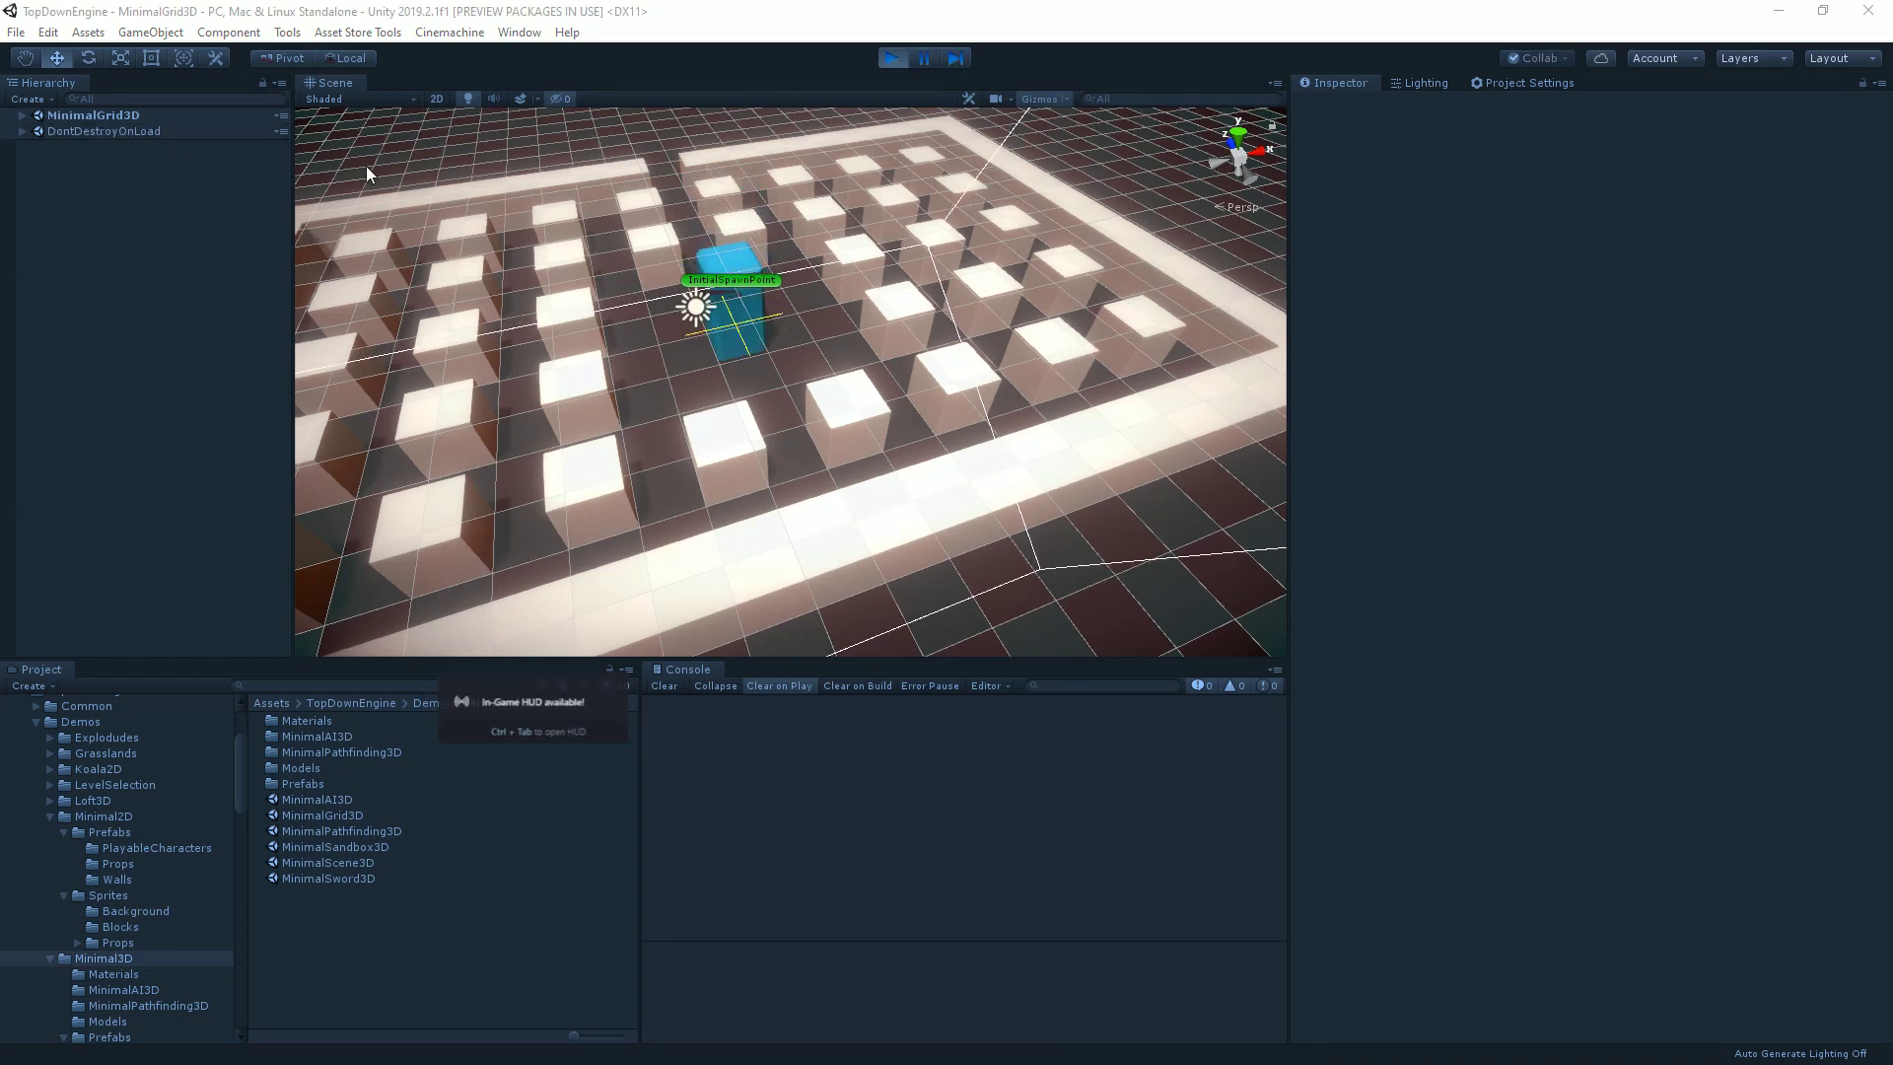
pyautogui.click(731, 260)
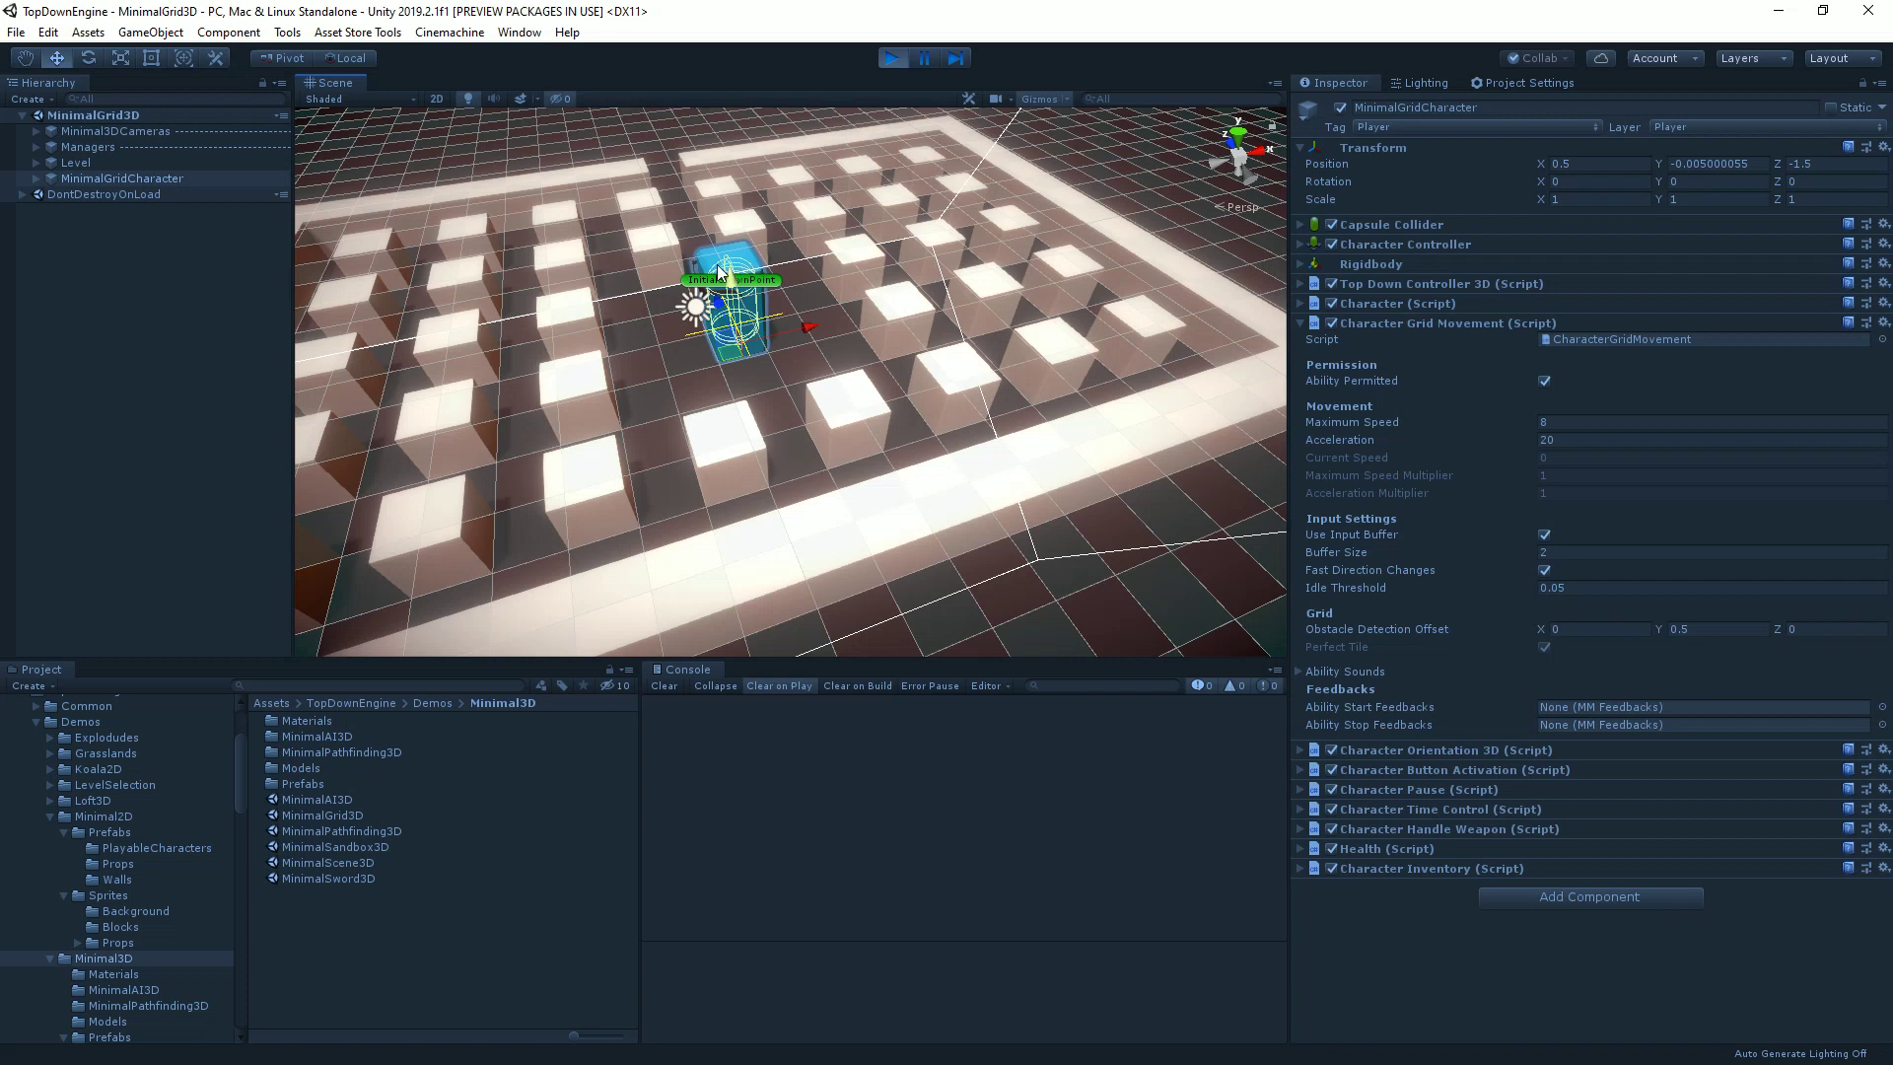
pyautogui.click(34, 176)
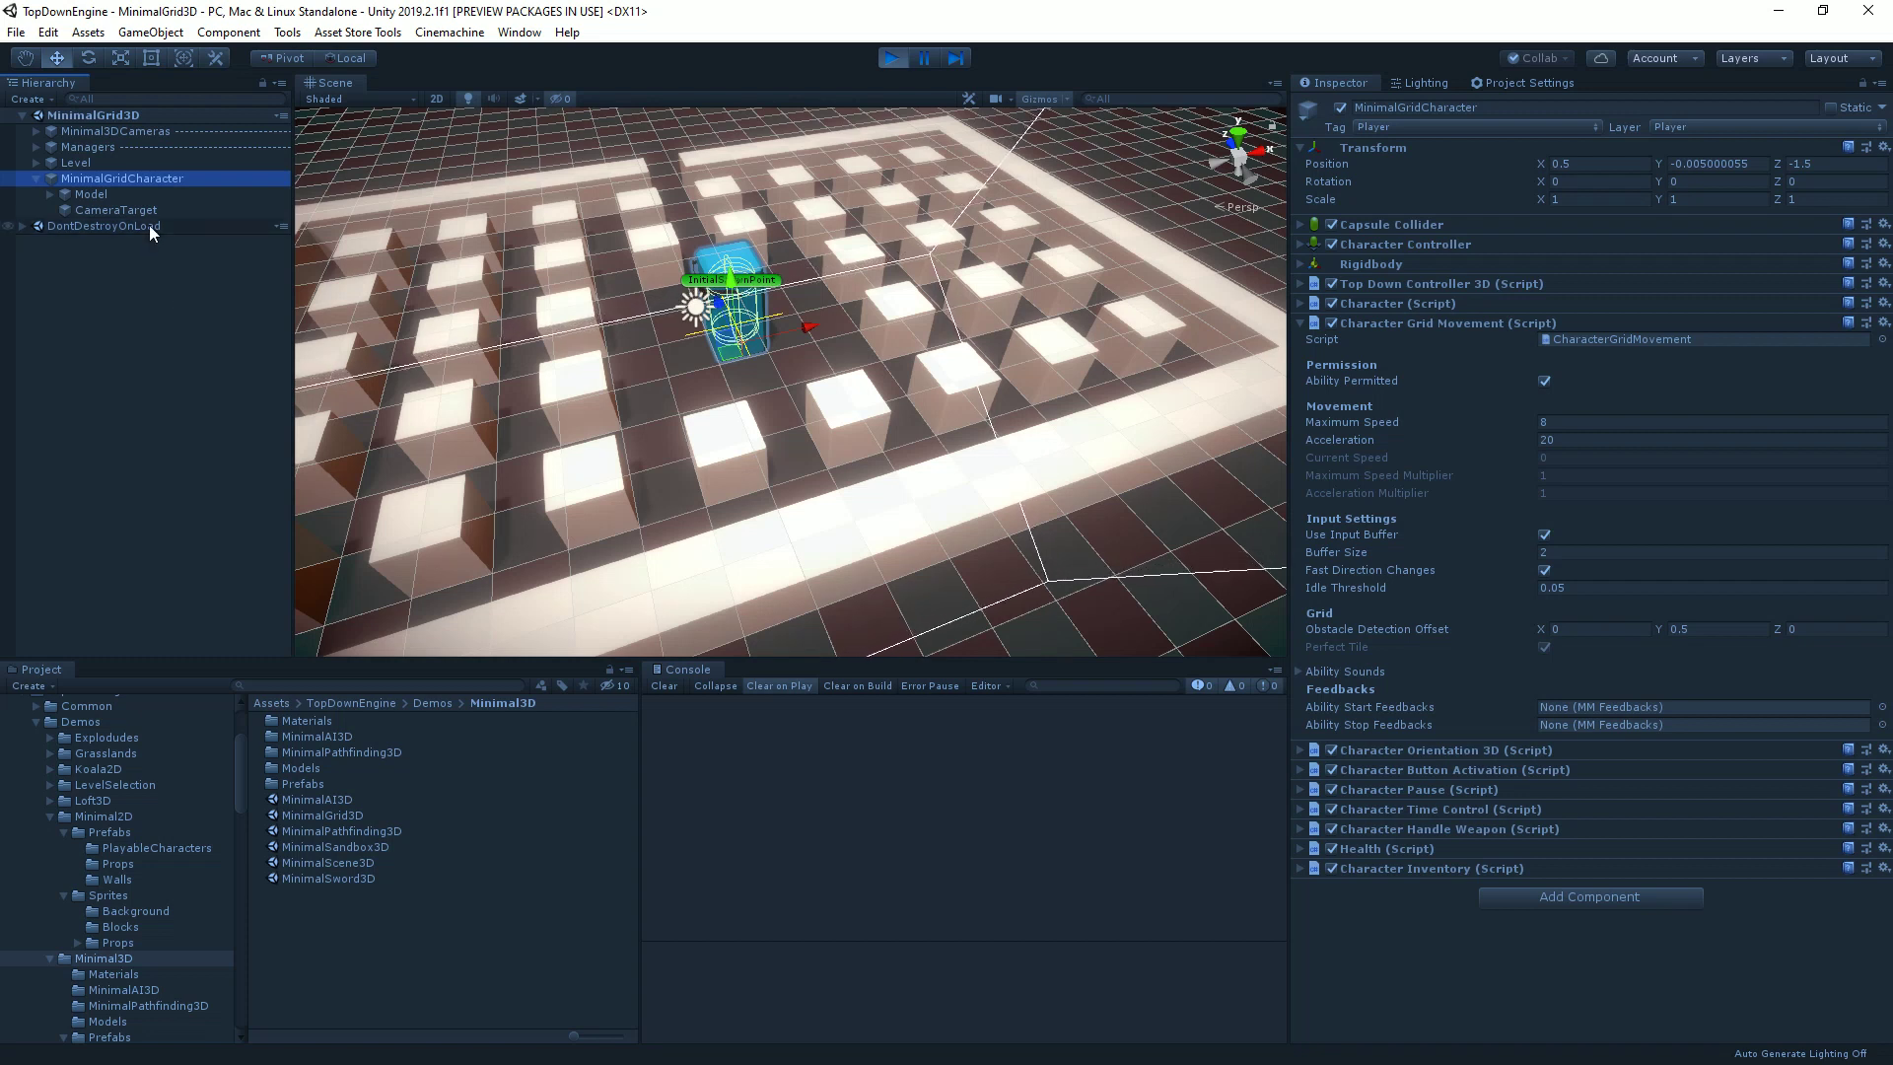
pyautogui.click(46, 194)
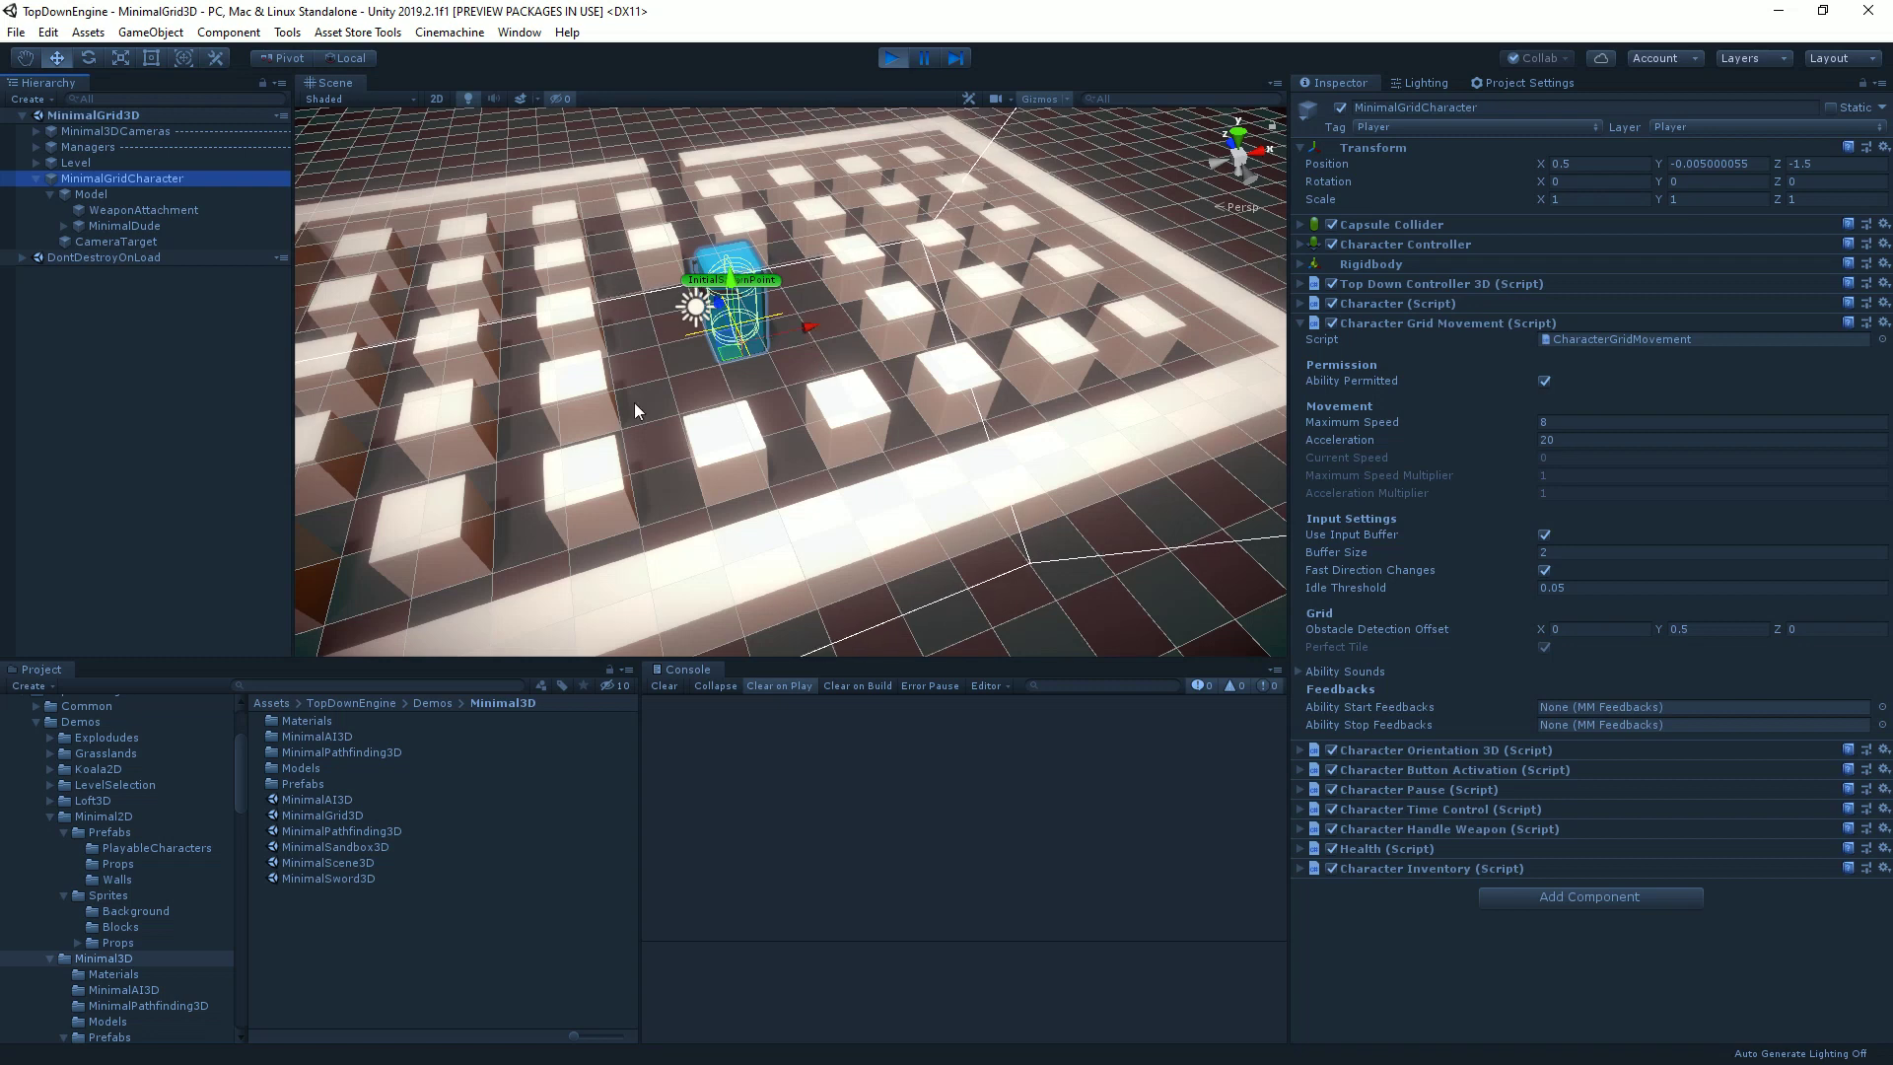
pyautogui.scroll(5, 784, 410)
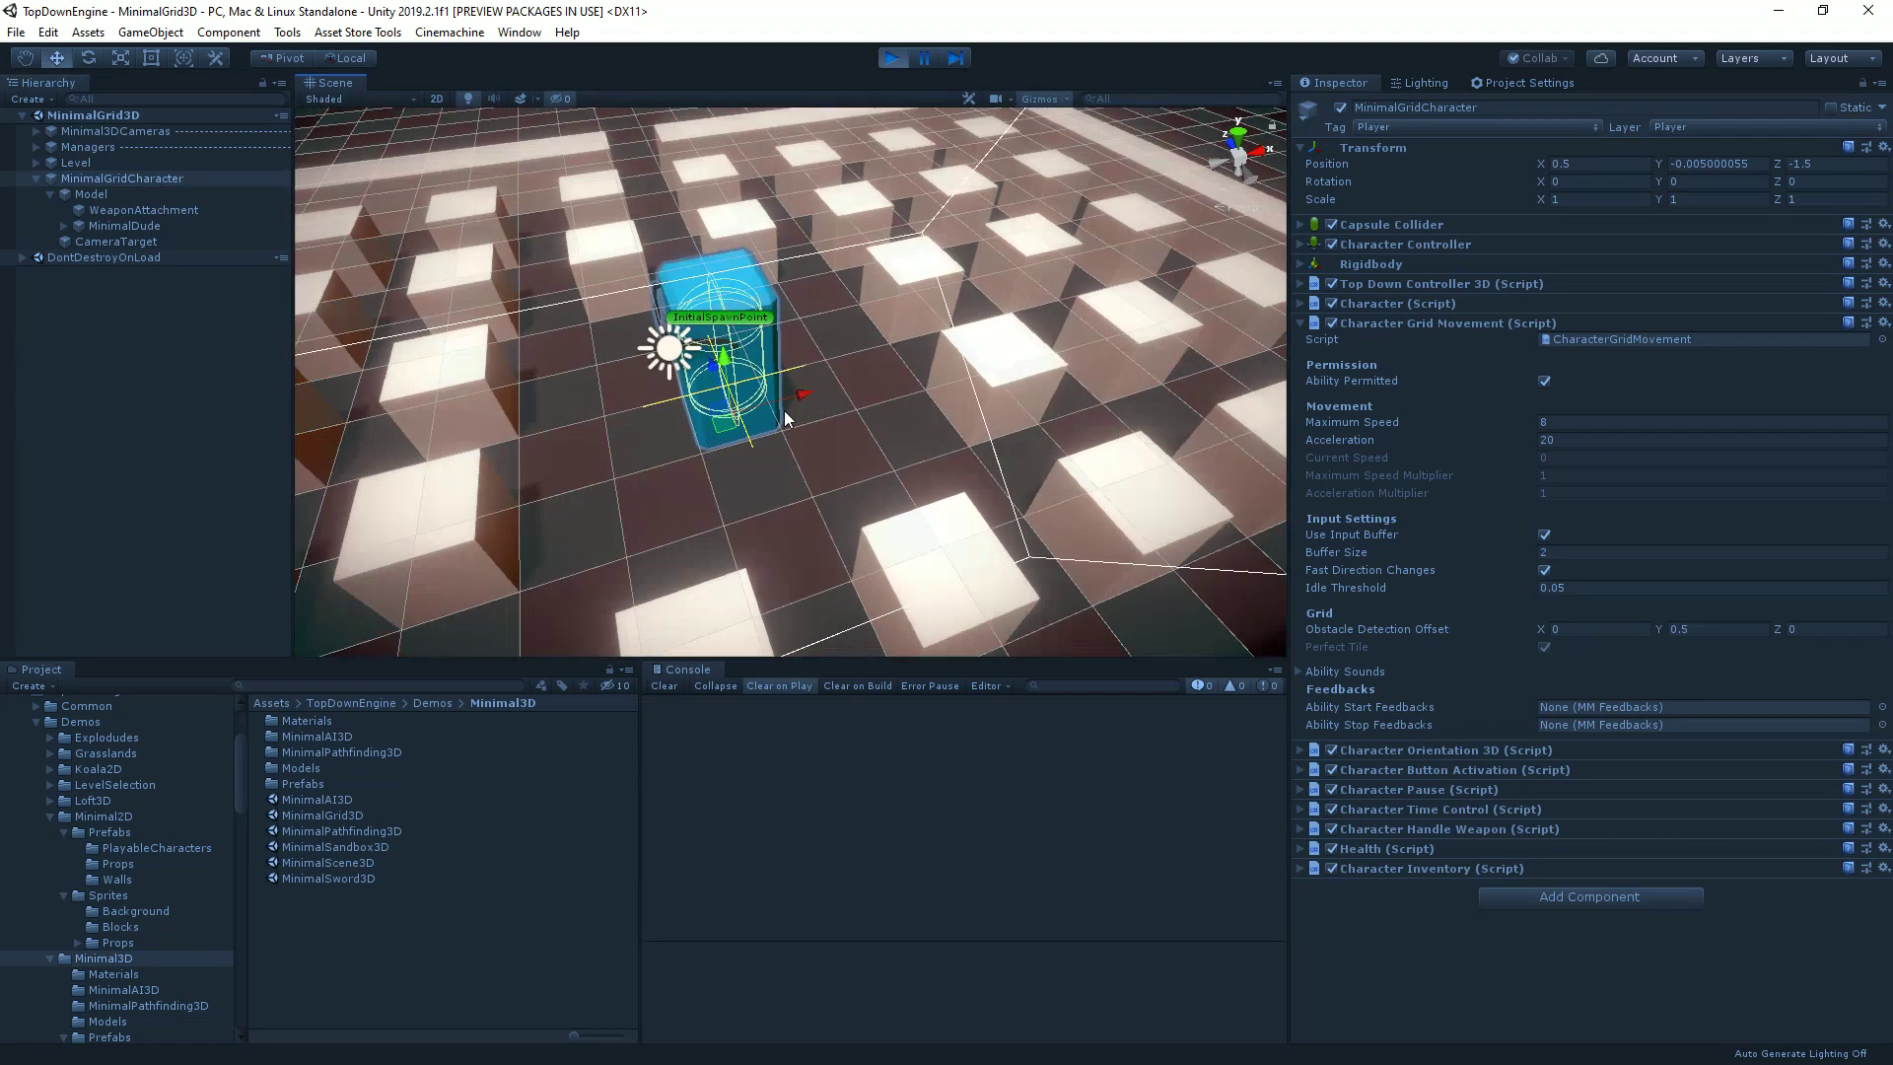
pyautogui.scroll(3, 784, 410)
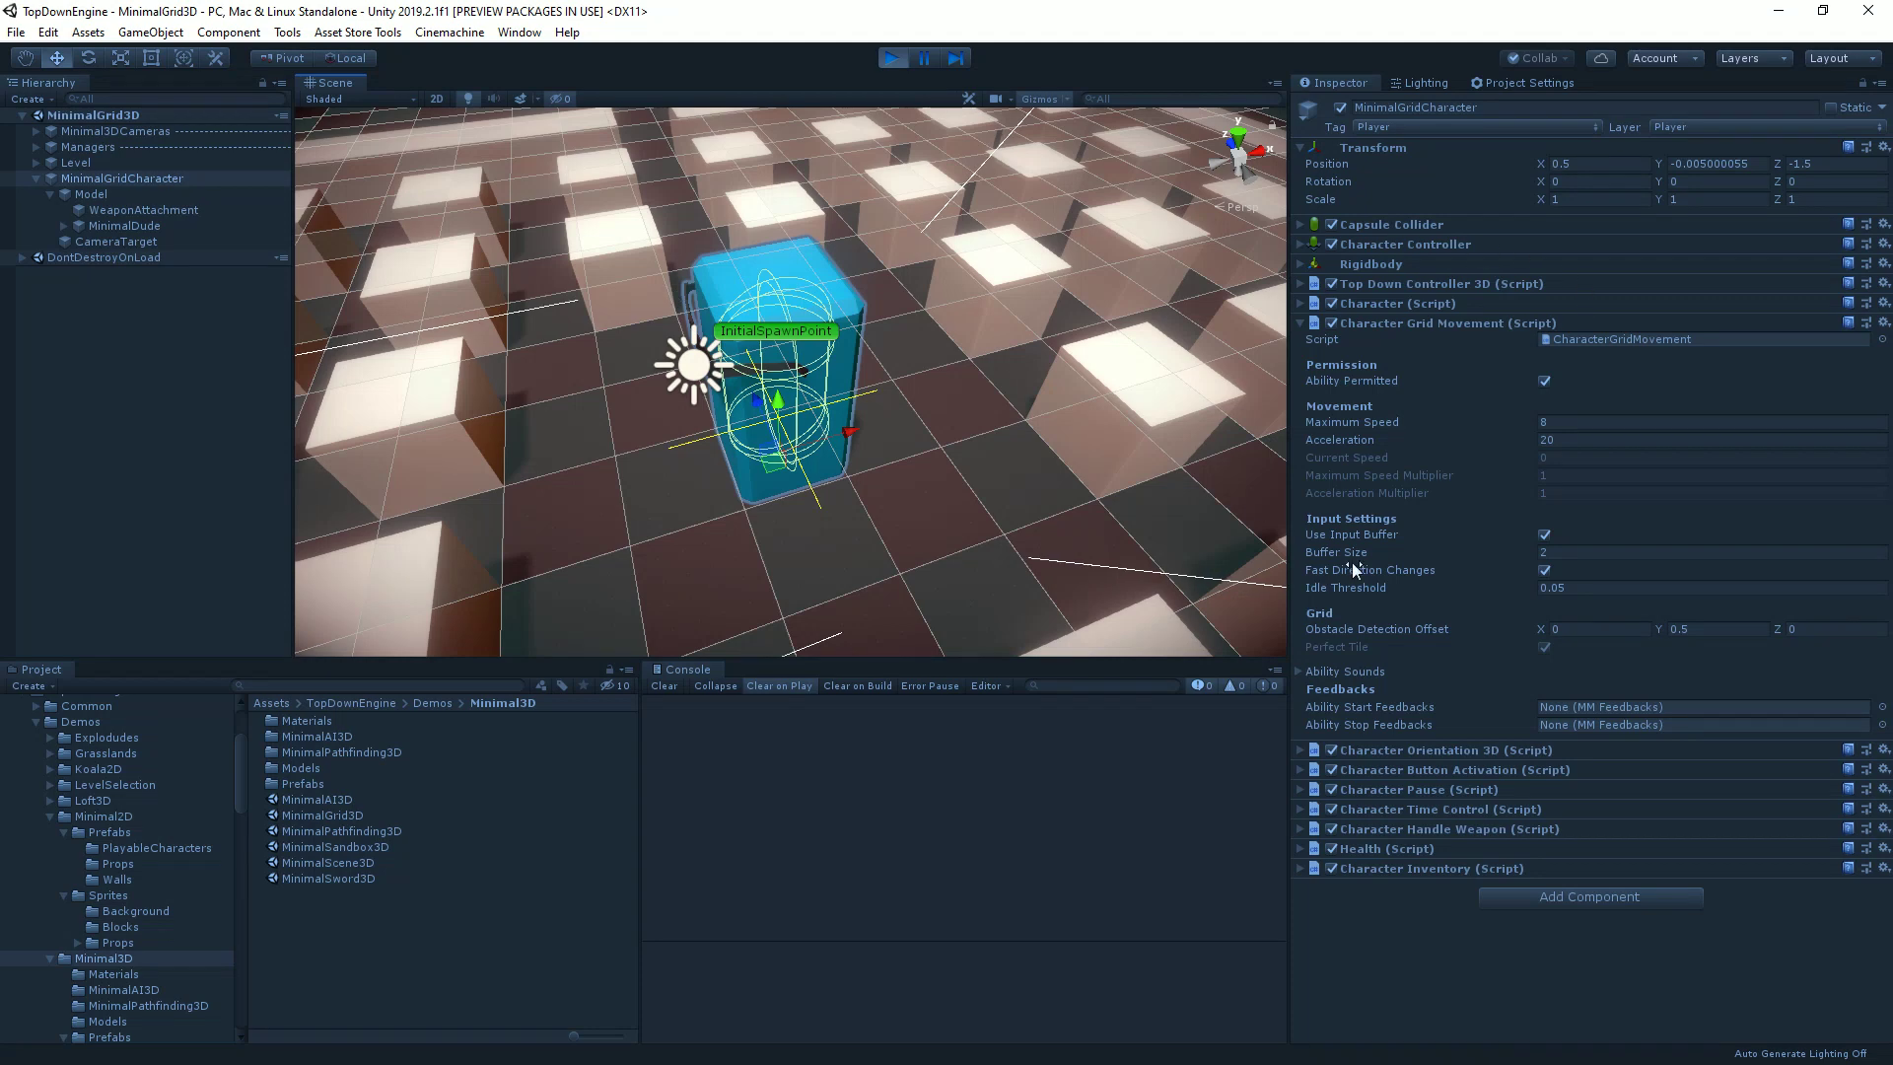
pyautogui.click(1428, 326)
pyautogui.click(1428, 325)
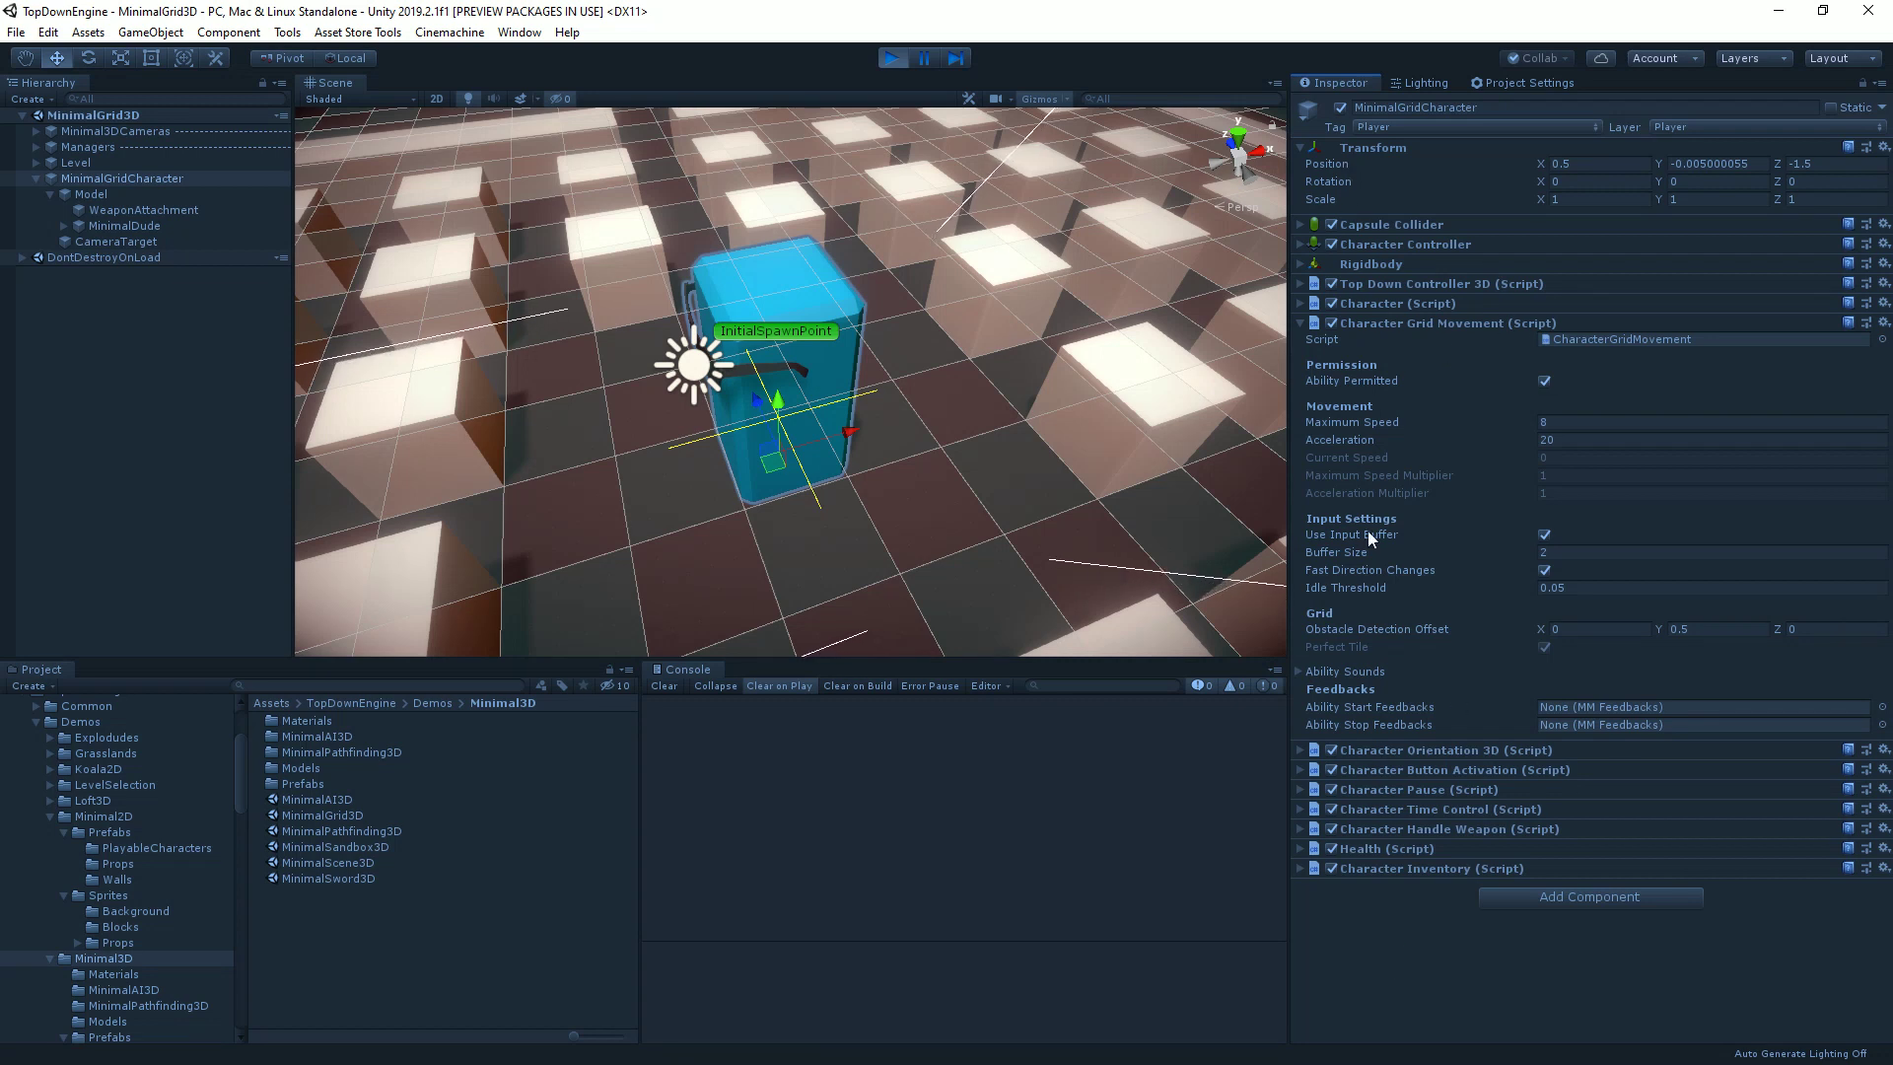
pyautogui.click(1546, 381)
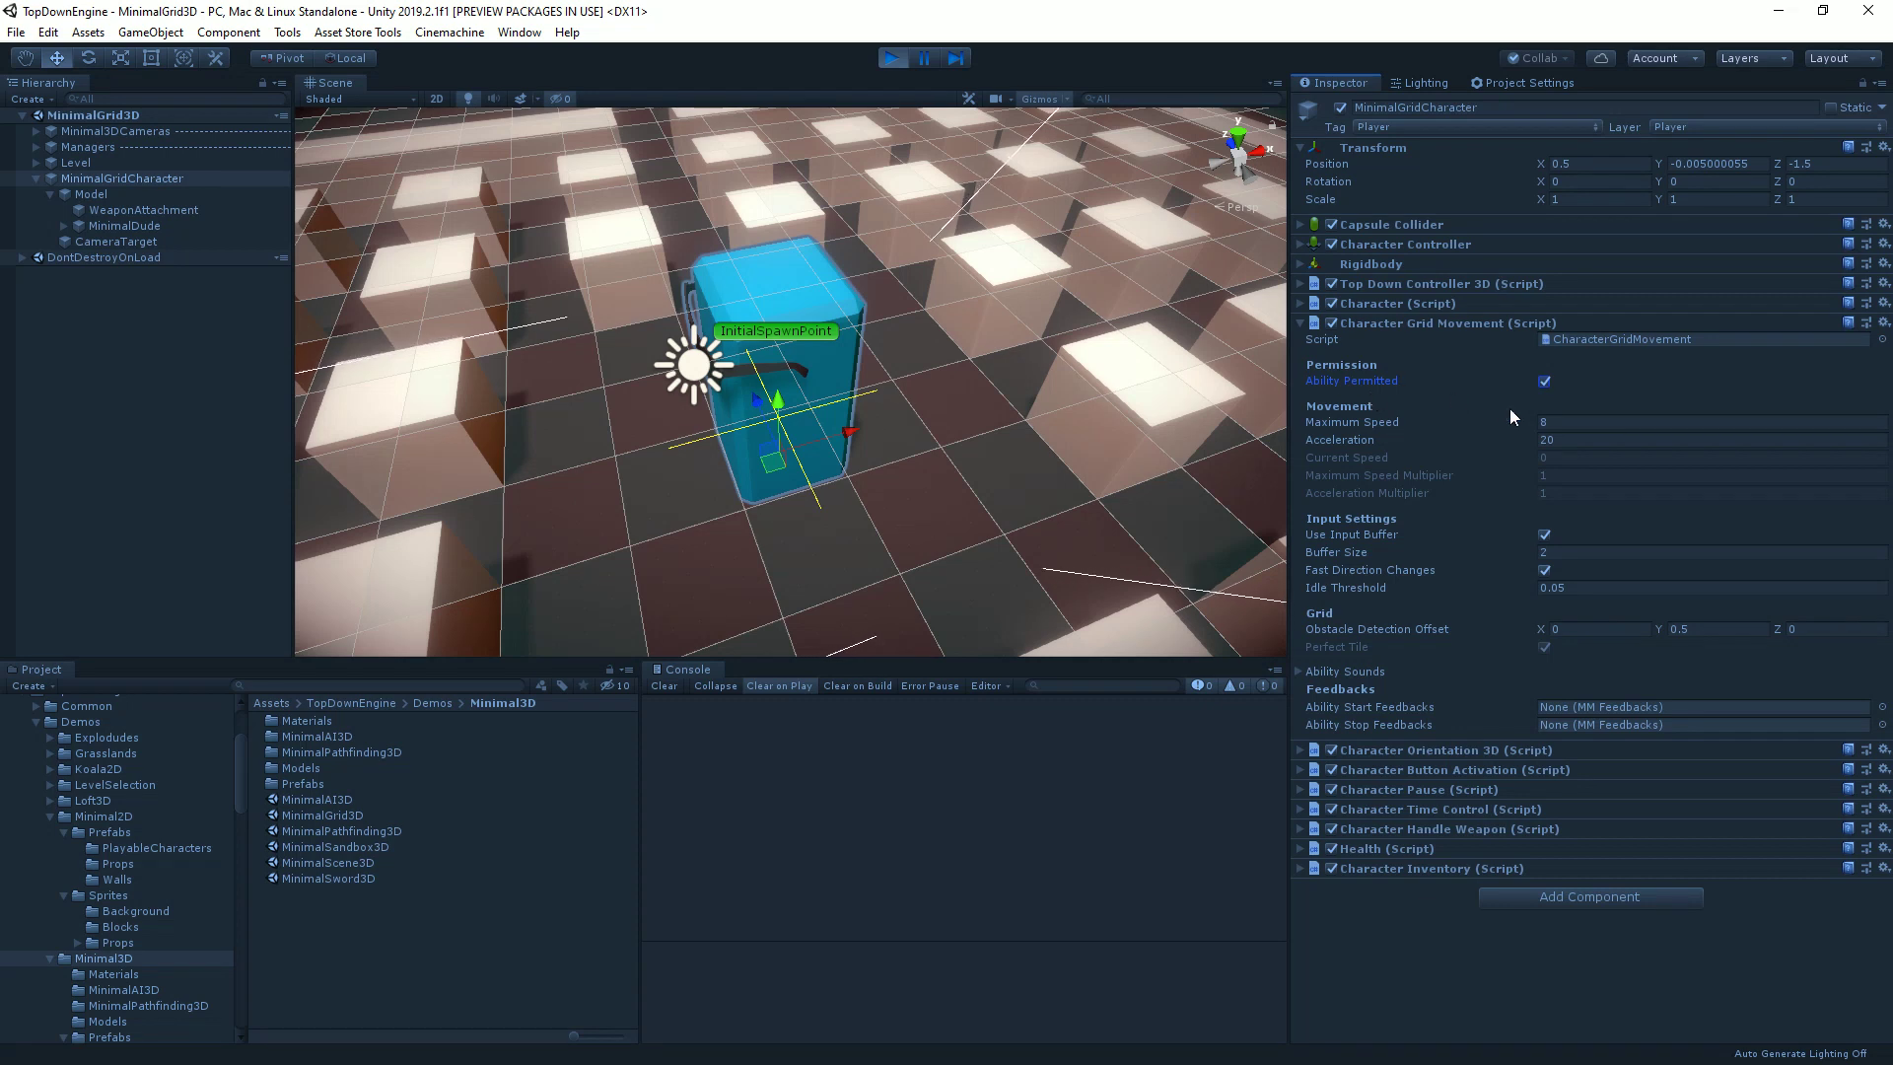
pyautogui.click(1581, 425)
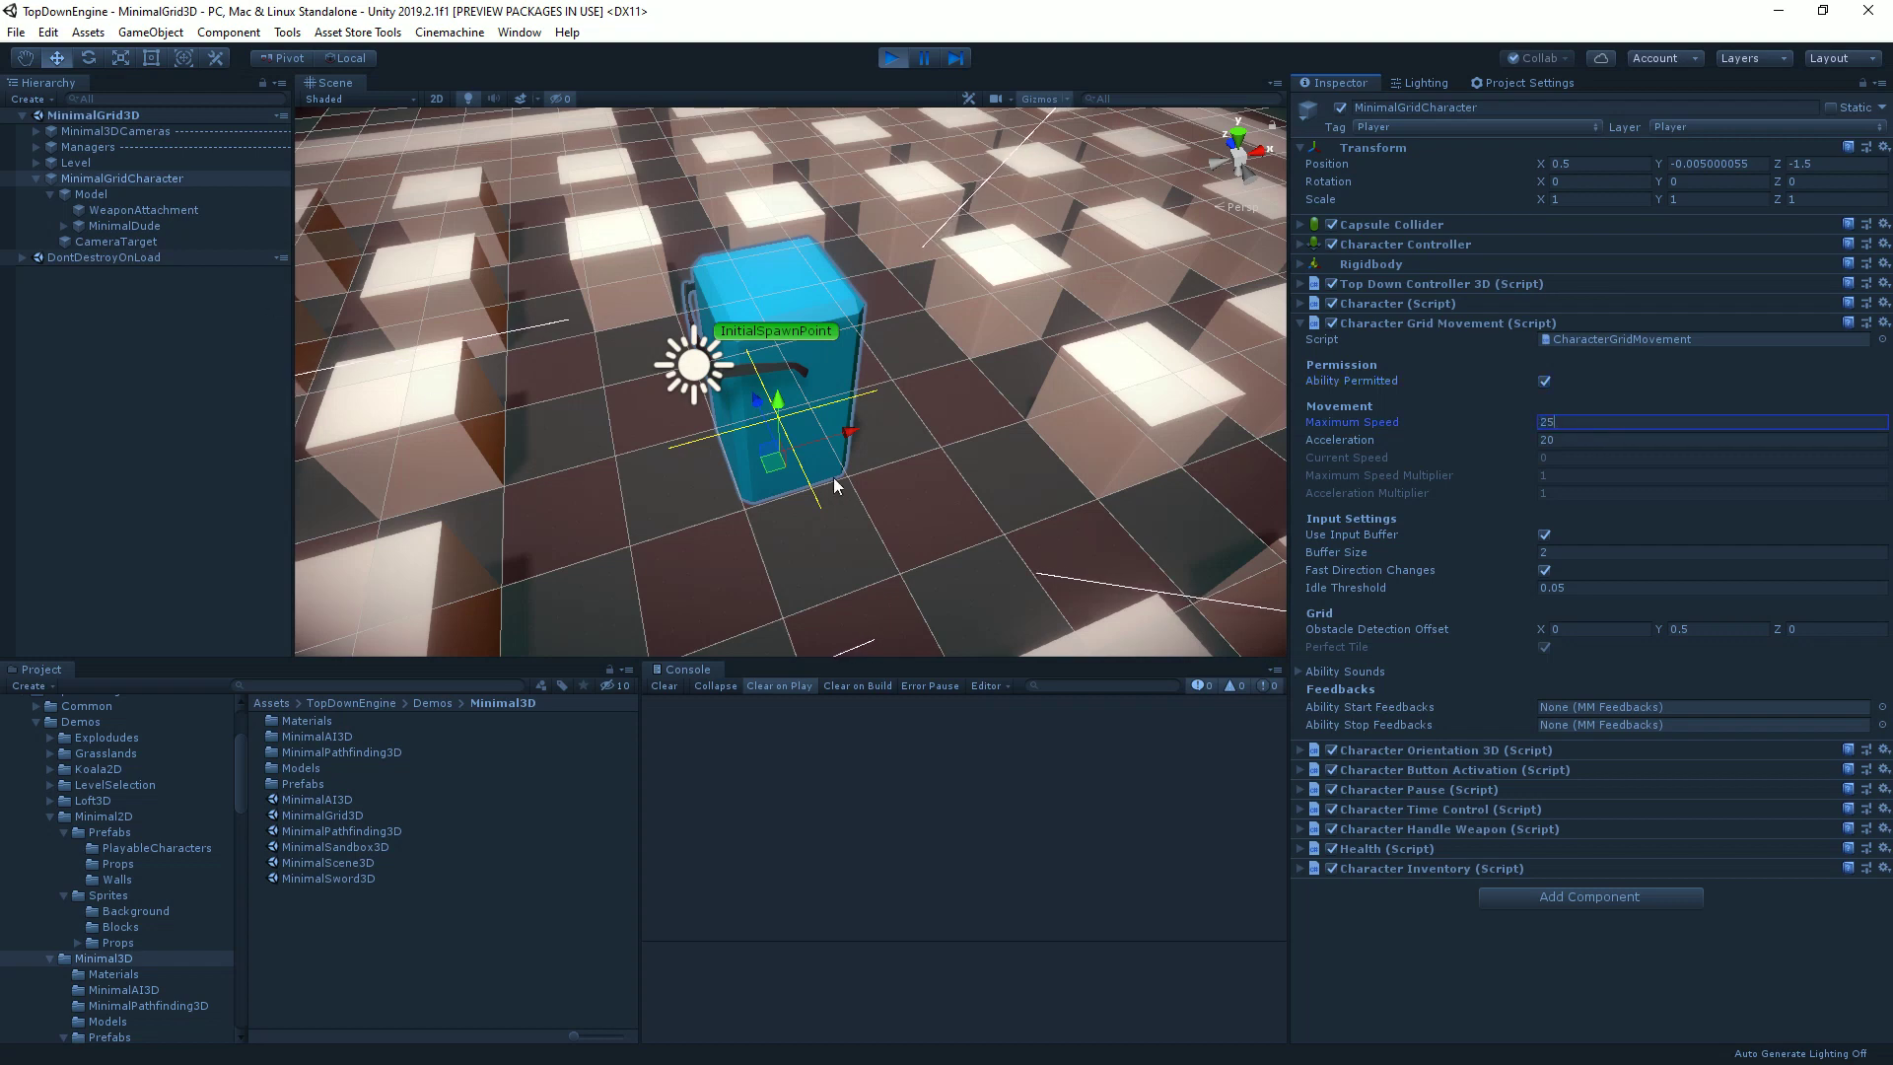
# Move the character left and right along its row during play.
pyautogui.scroll(-6, 835, 454)
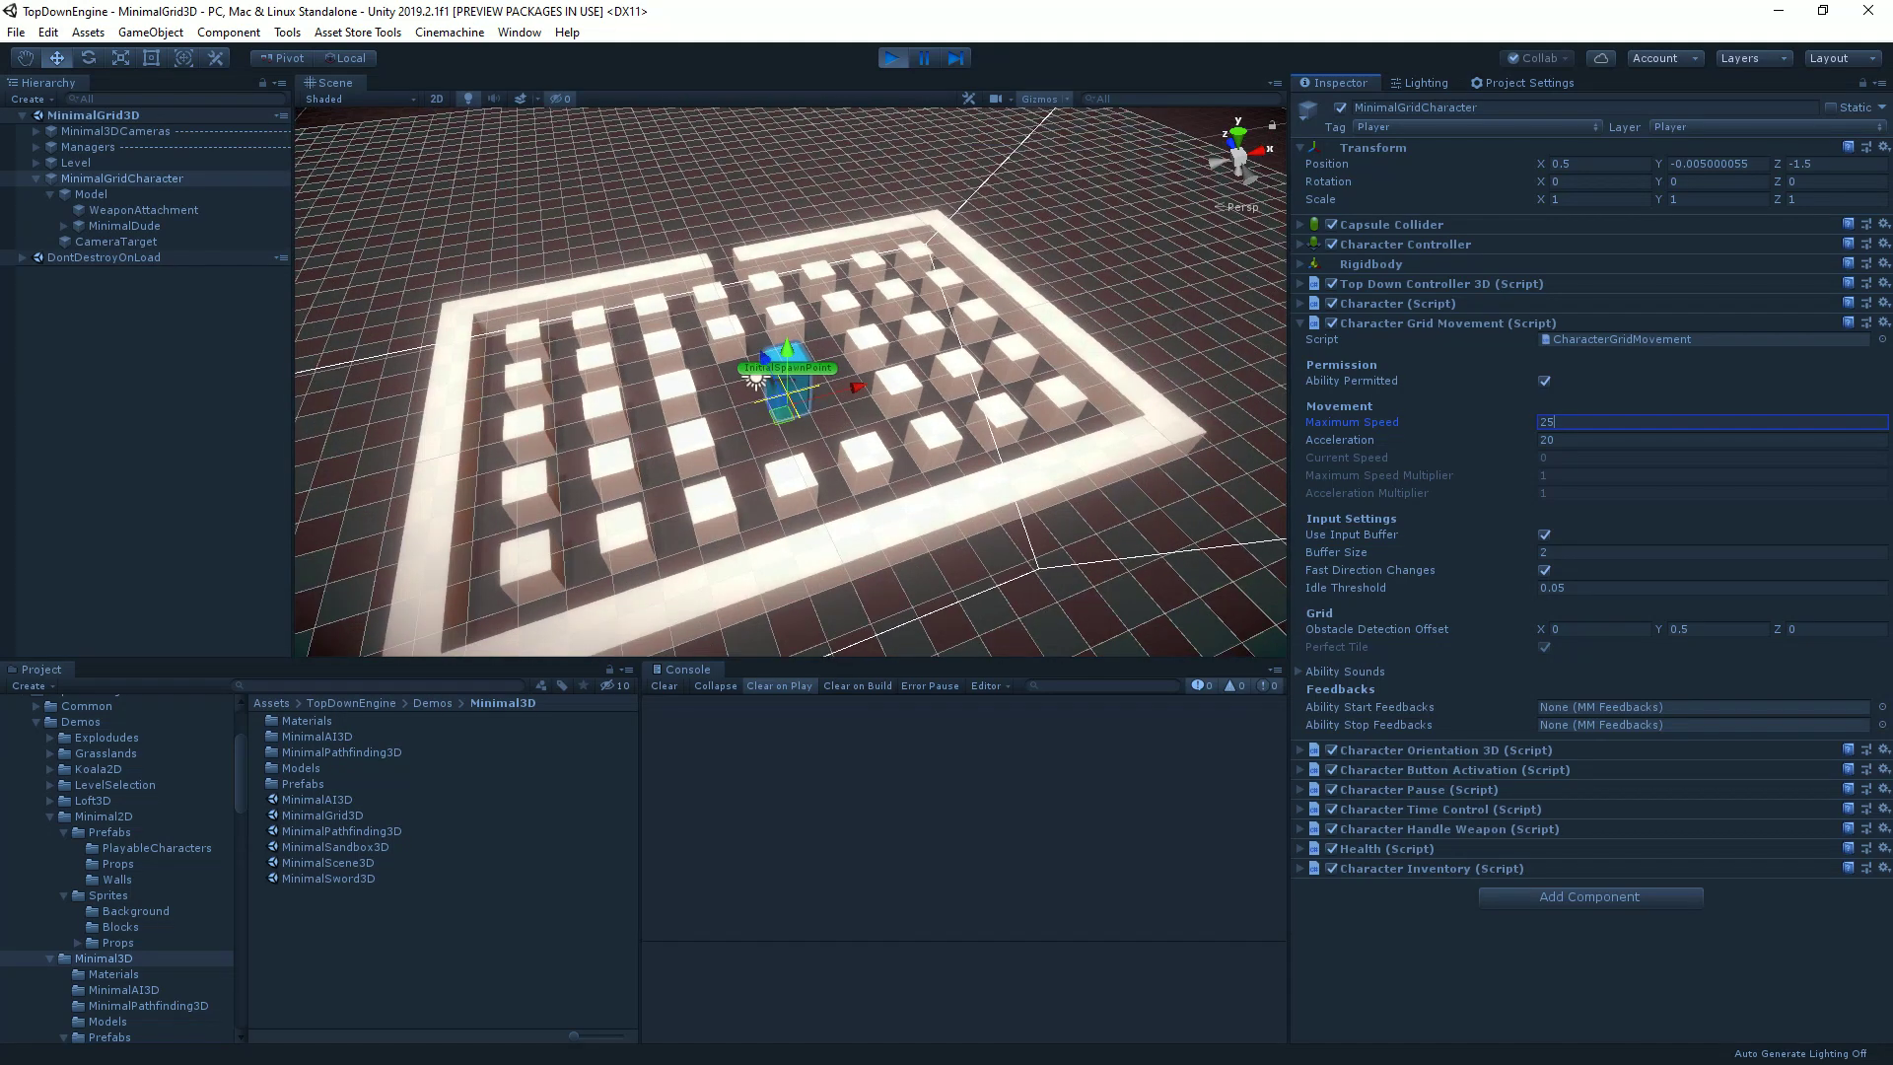
pyautogui.press('Left')
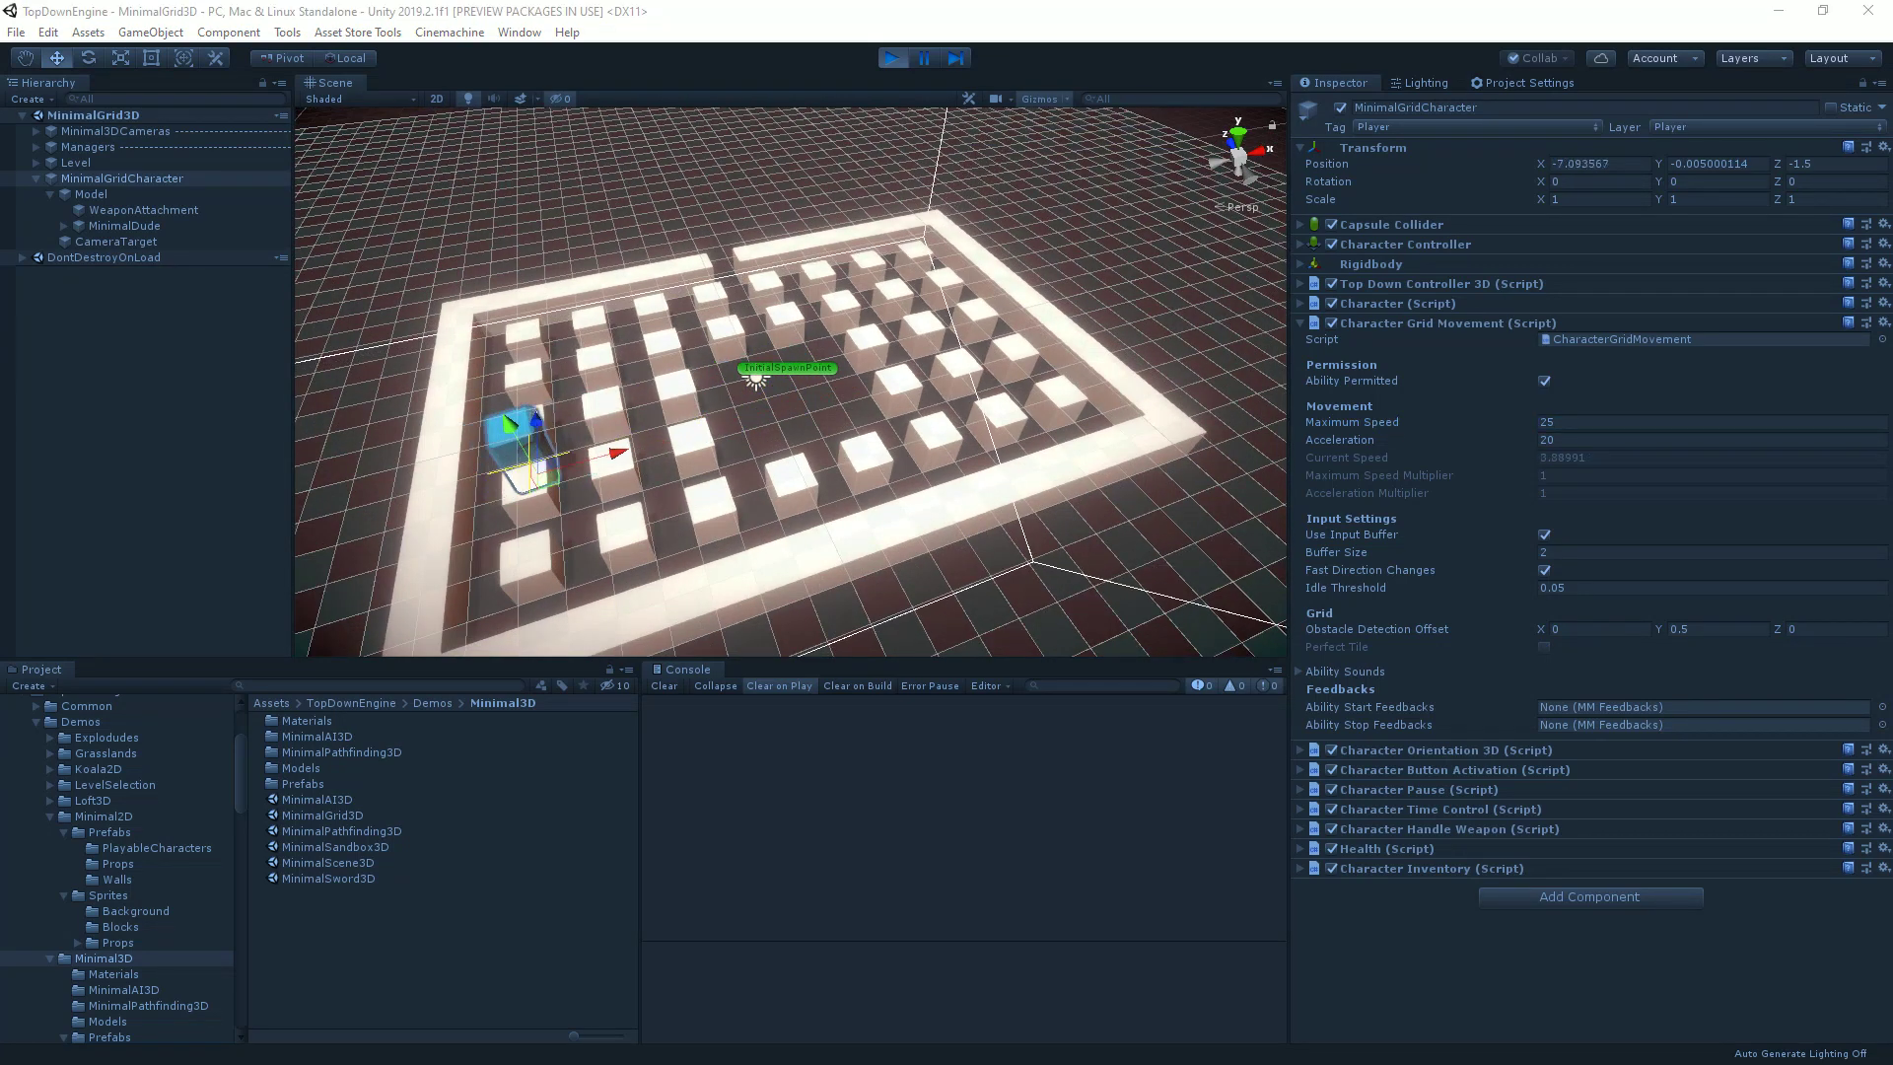
pyautogui.press('Right')
pyautogui.press('Left')
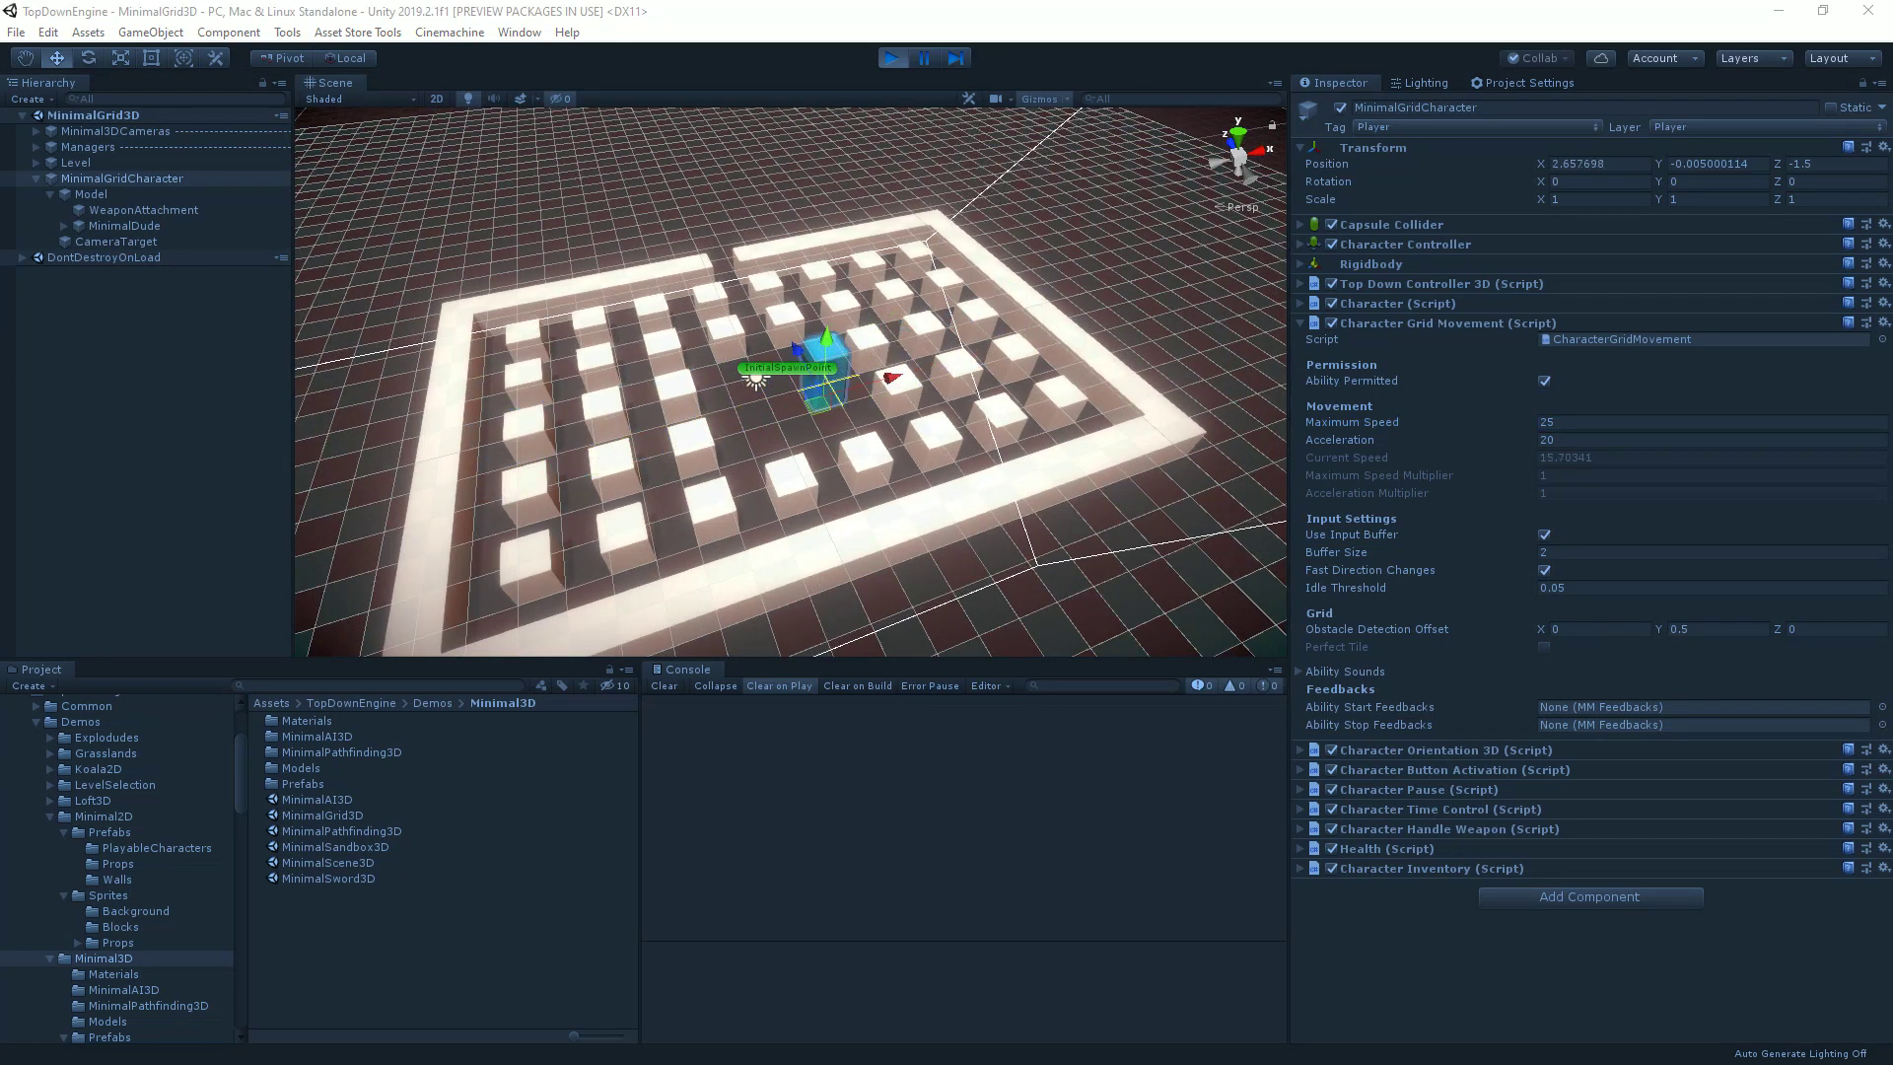
pyautogui.press('Left')
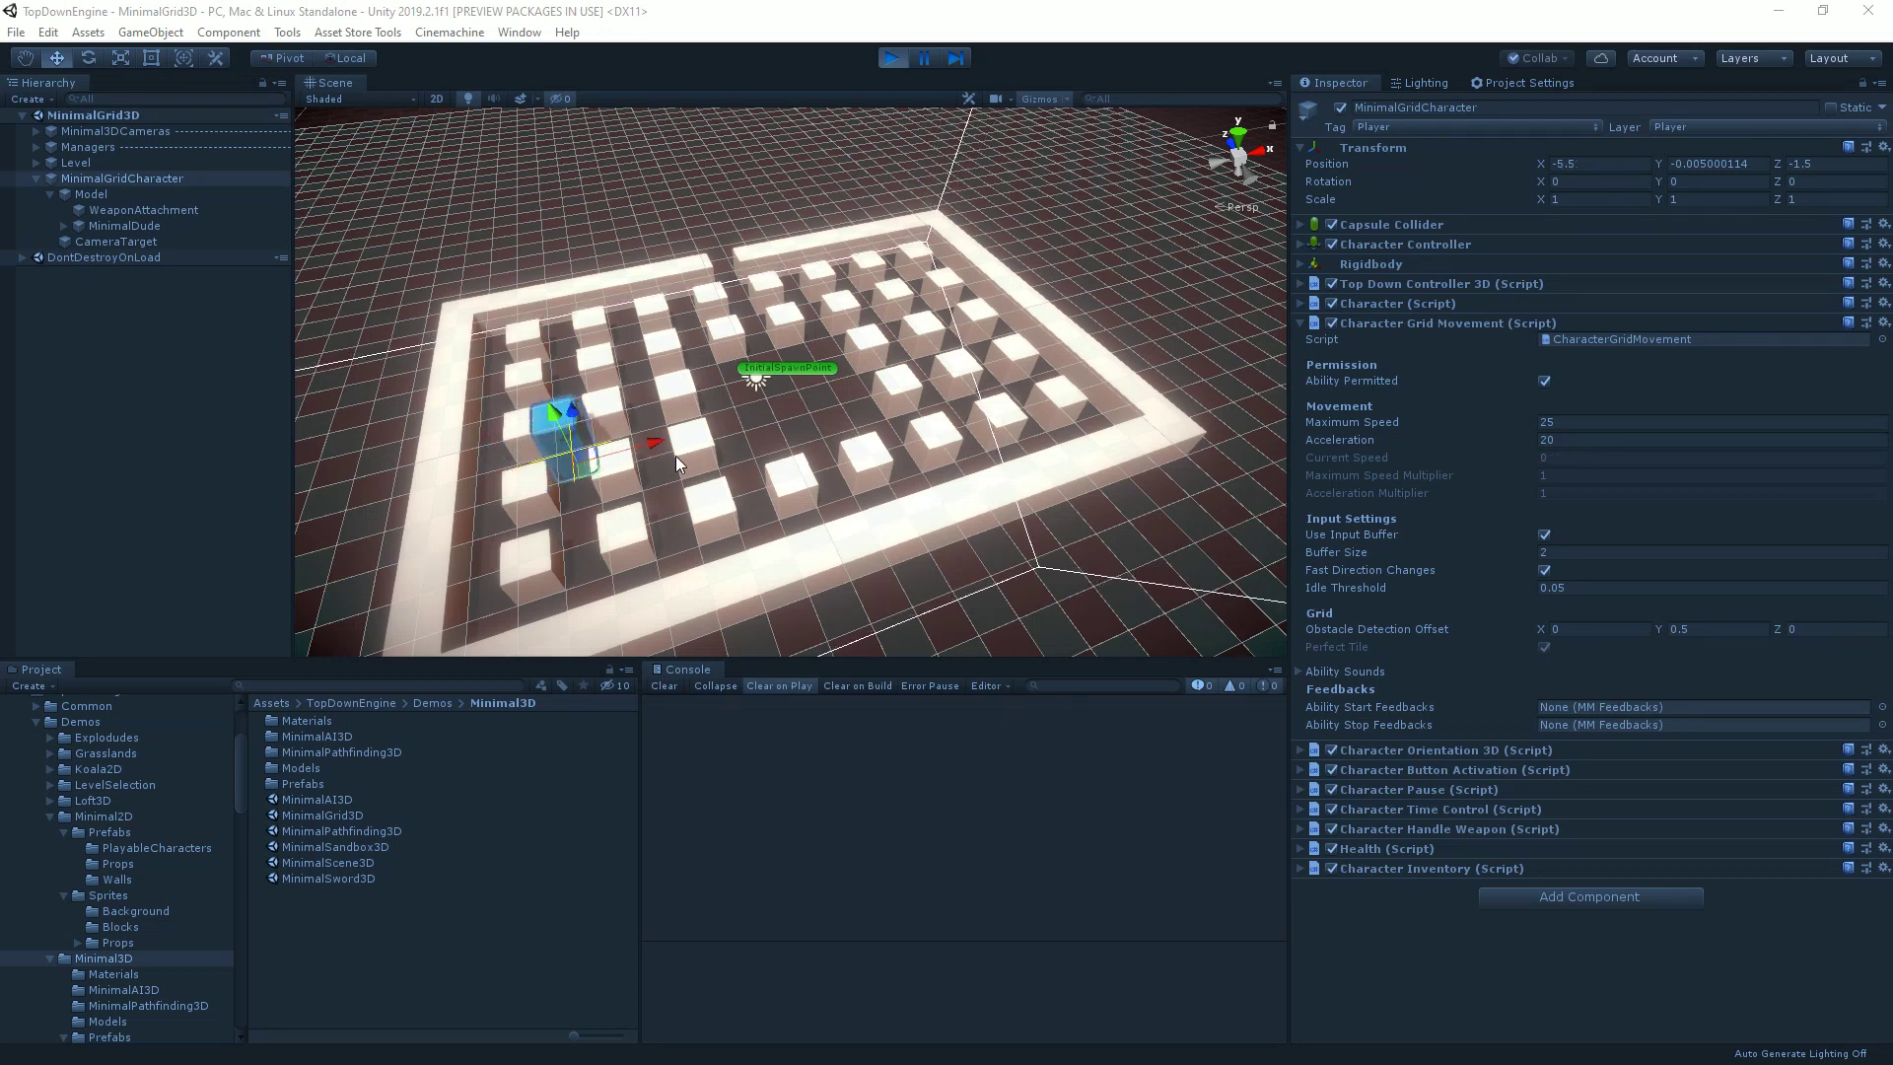
# Set the character's Acceleration to 200, then select one of the obstacle cubes.
pyautogui.click(1579, 439)
pyautogui.write('200')
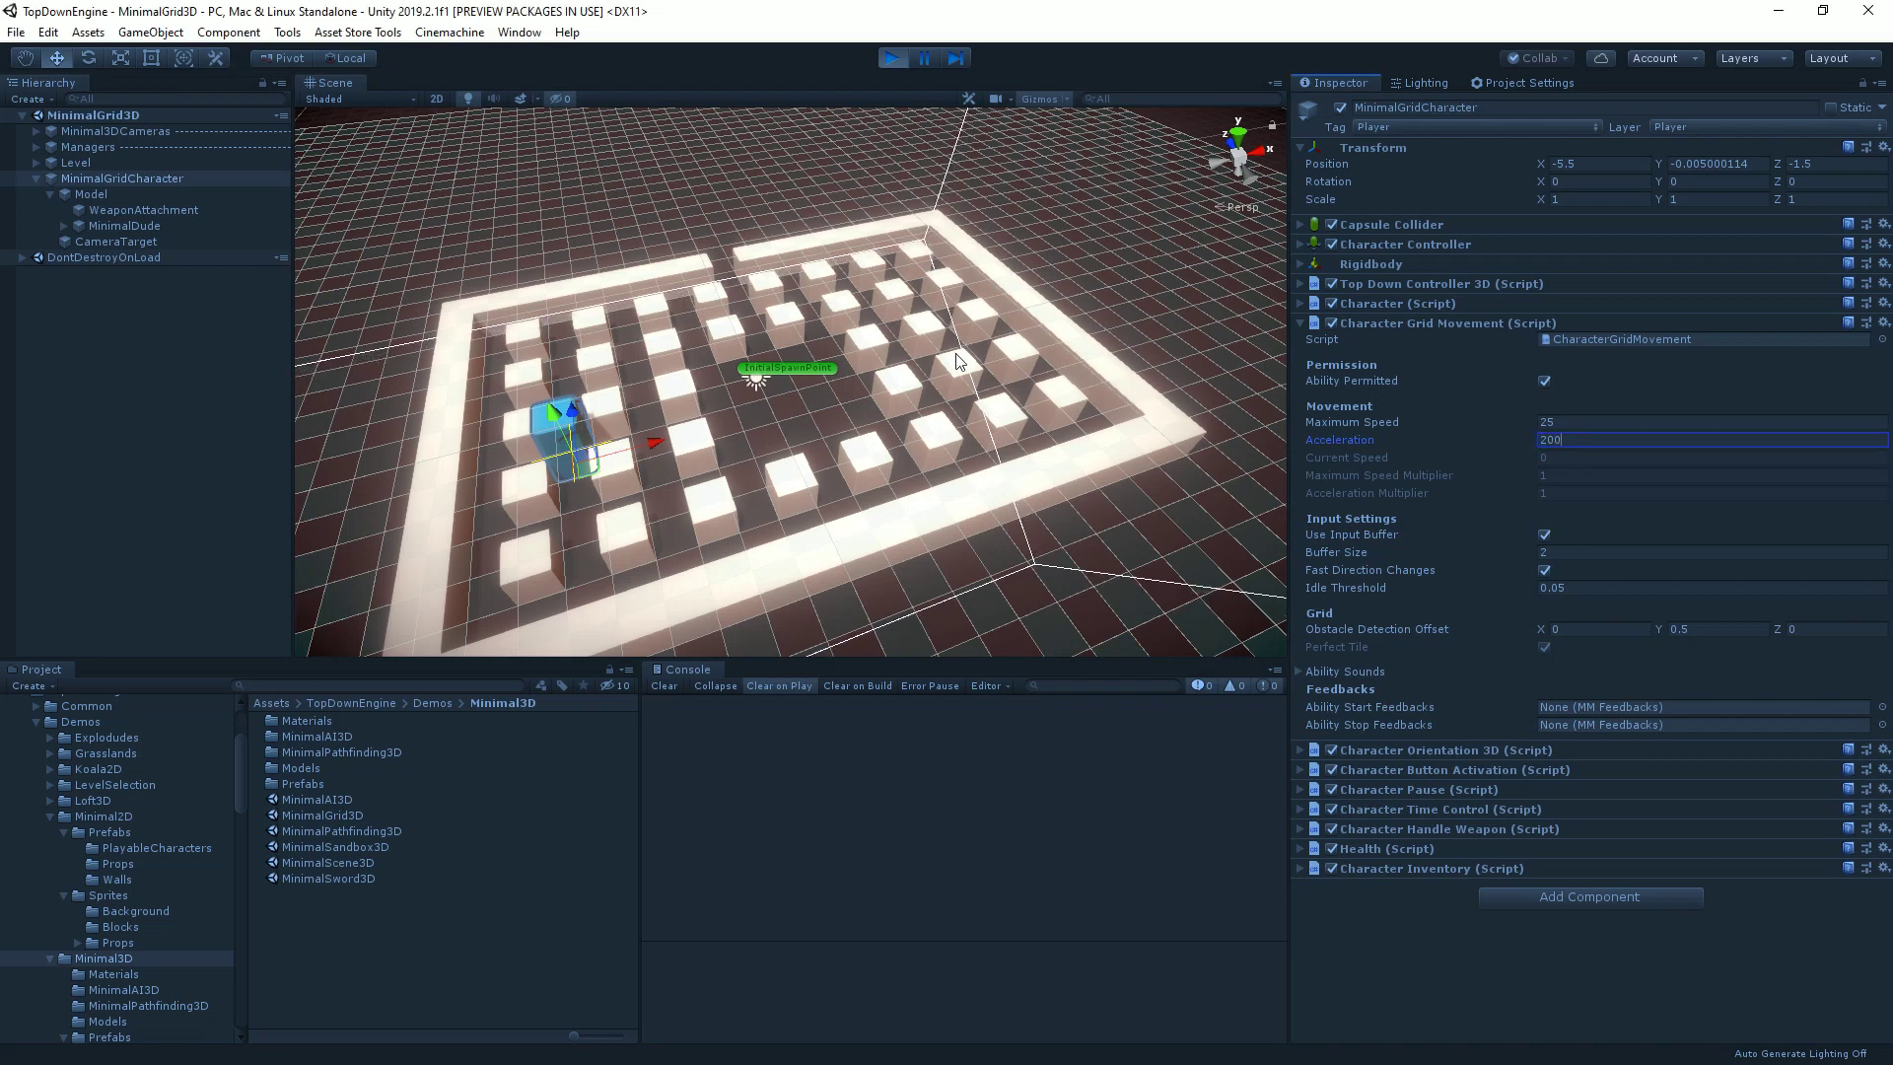
pyautogui.click(957, 362)
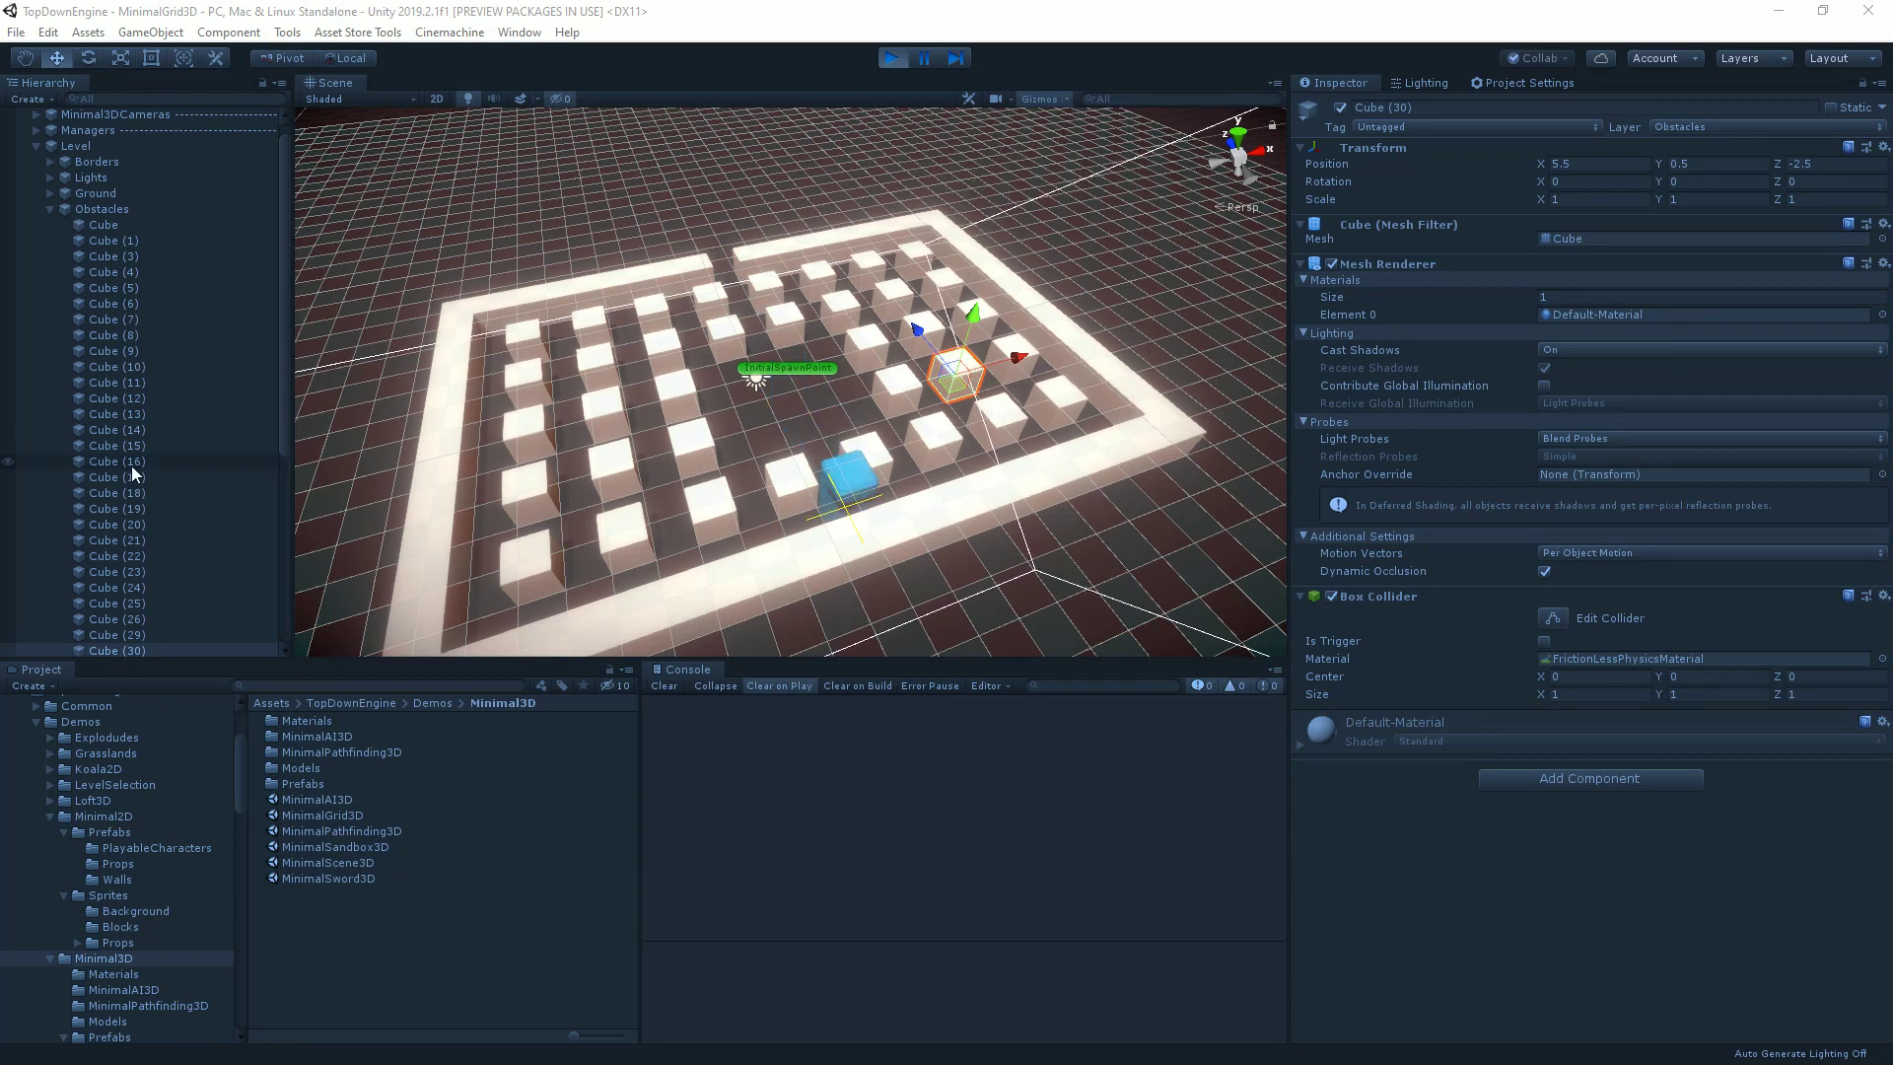
# Give MinimalGridCharacter Acceleration 2000 and Maximum Speed 250.
pyautogui.scroll(-5, 148, 493)
pyautogui.click(163, 572)
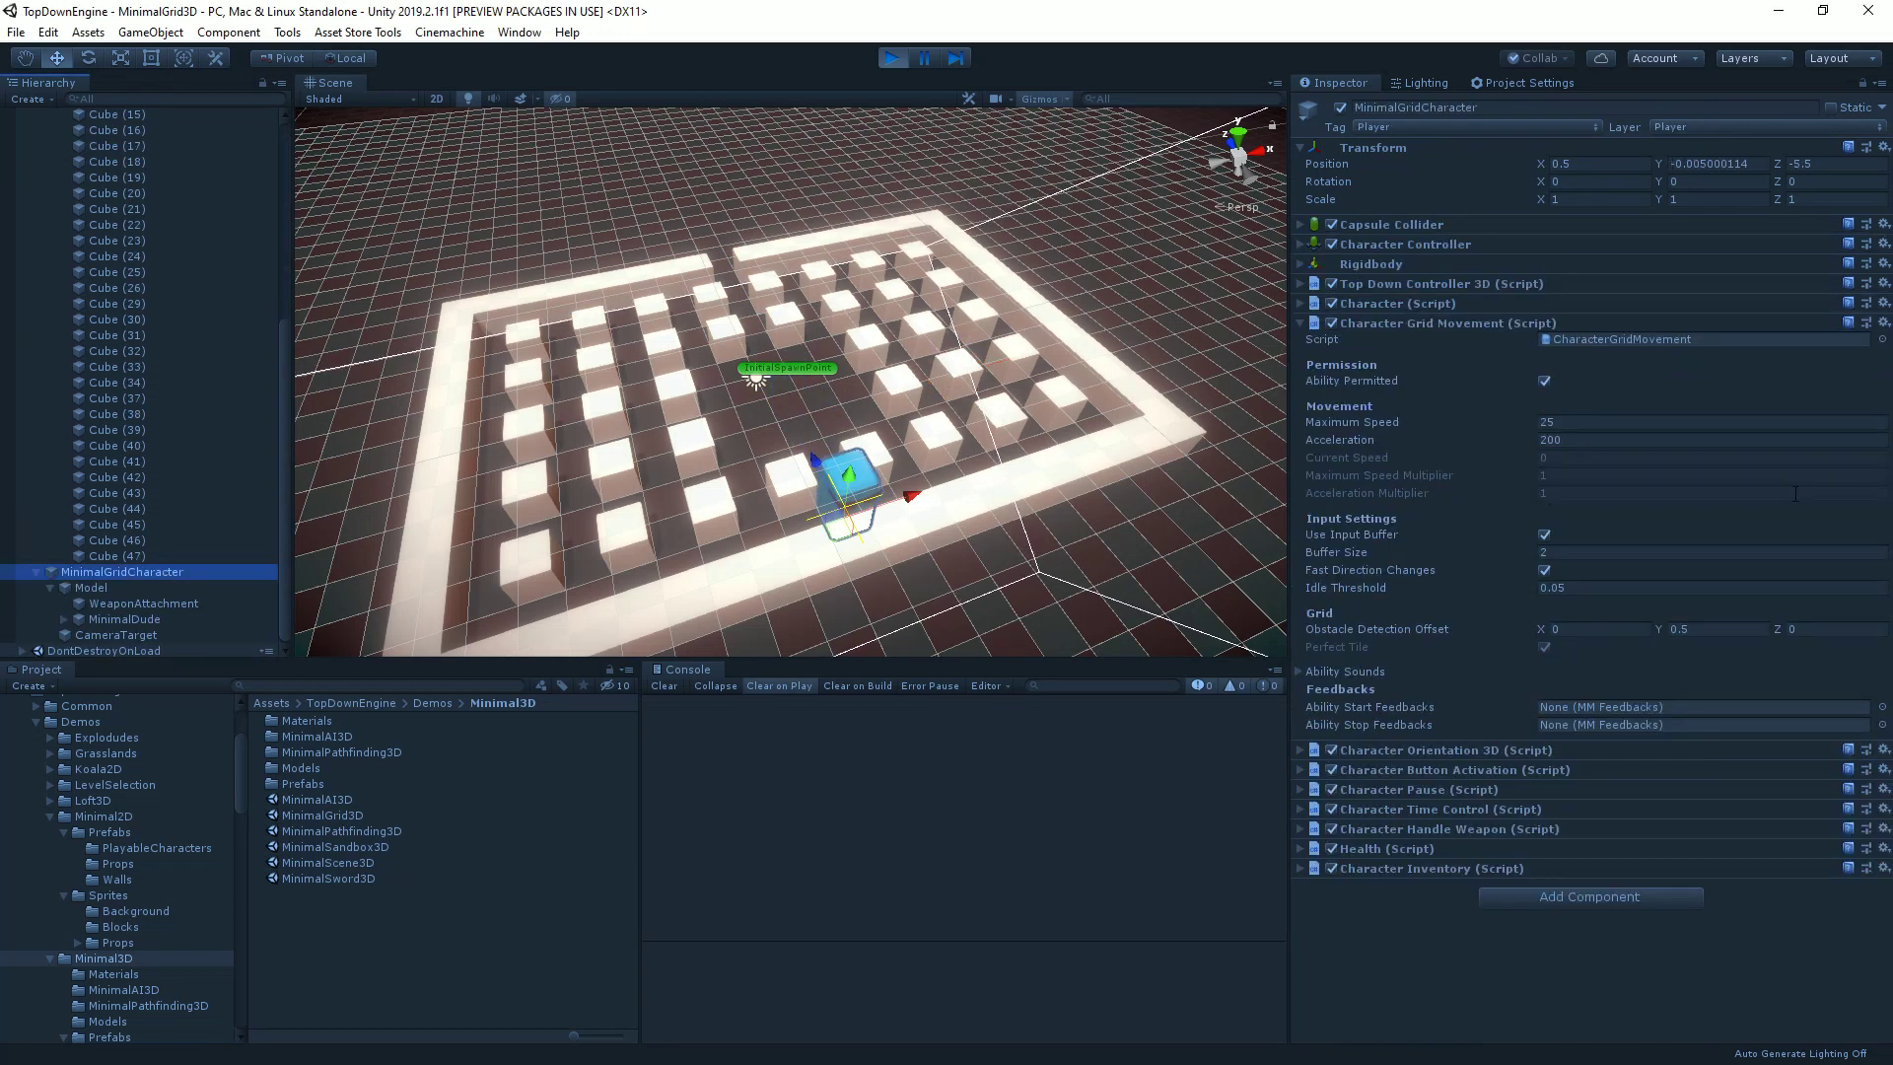
pyautogui.click(1600, 440)
pyautogui.write('2000')
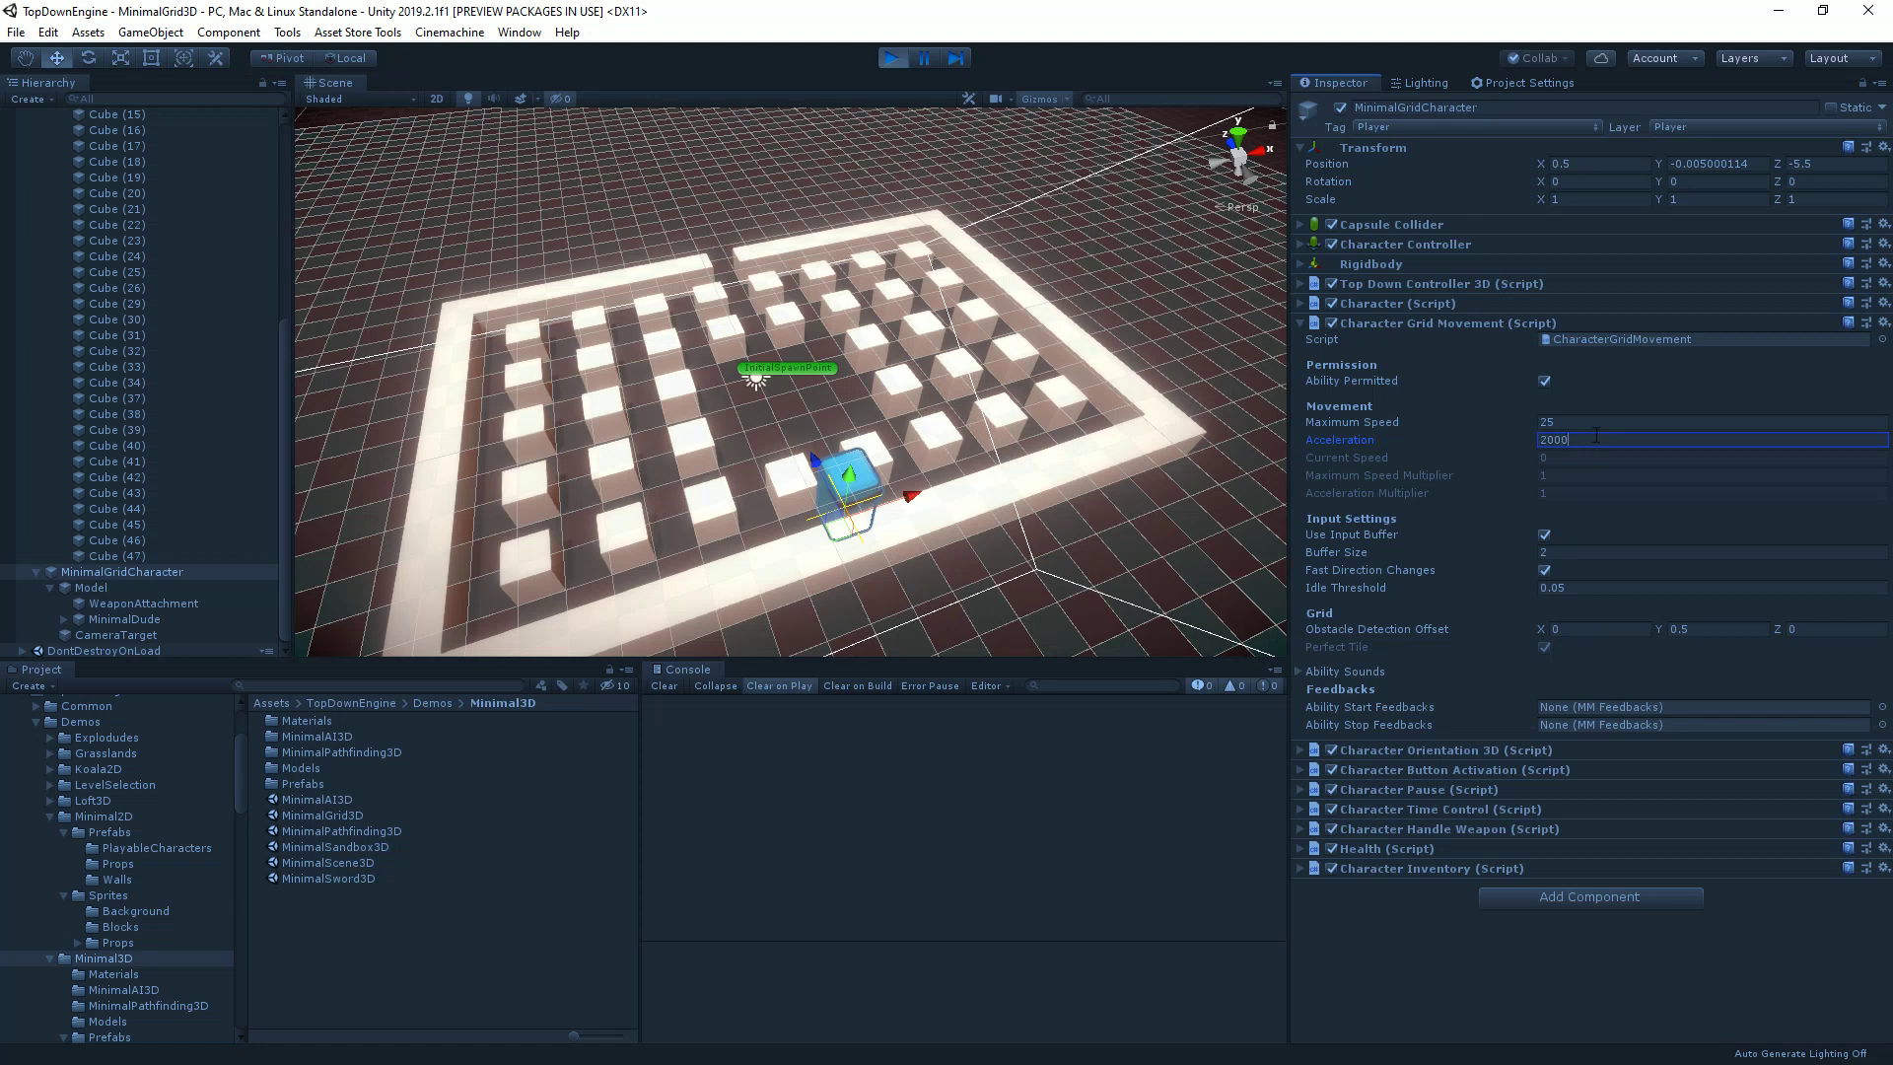
pyautogui.click(1606, 424)
pyautogui.write('250')
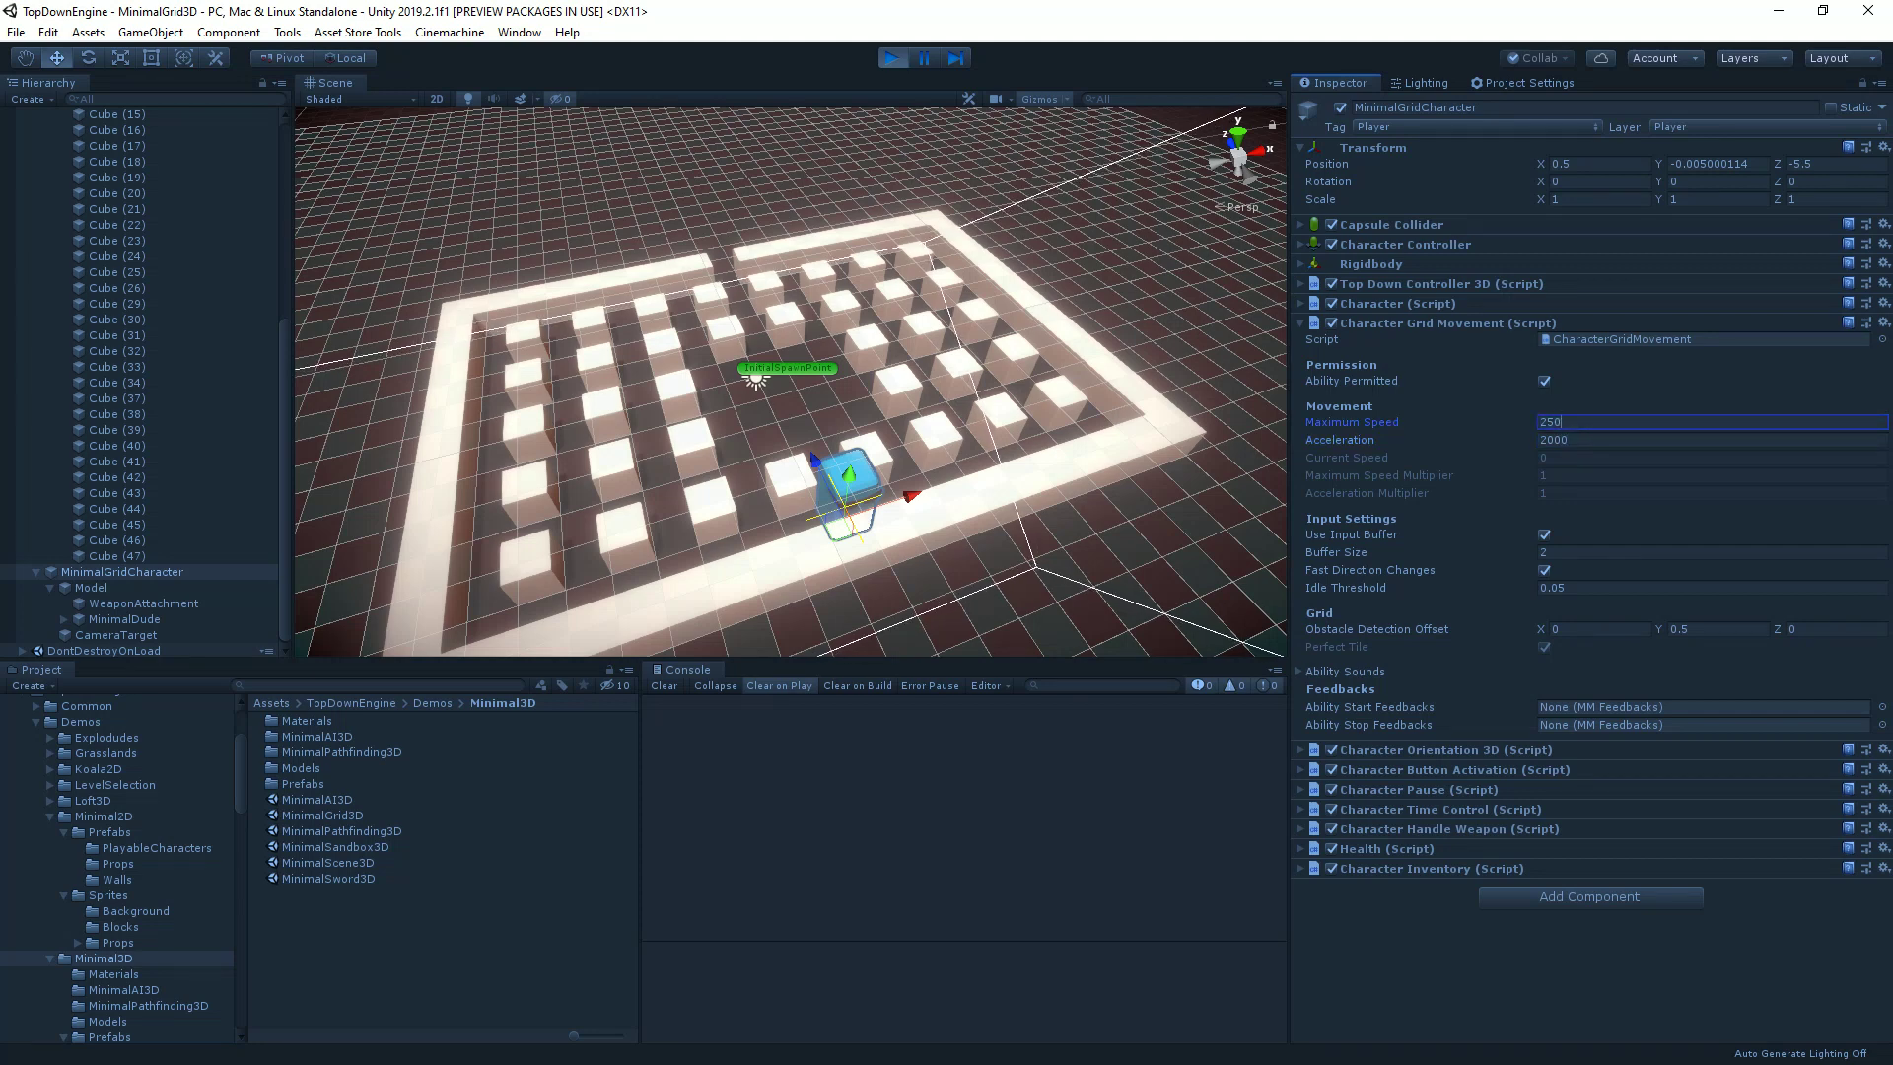
pyautogui.press('Return')
# Steer the character all around the grid with the arrow keys to test the fast movement.
pyautogui.press('Left')
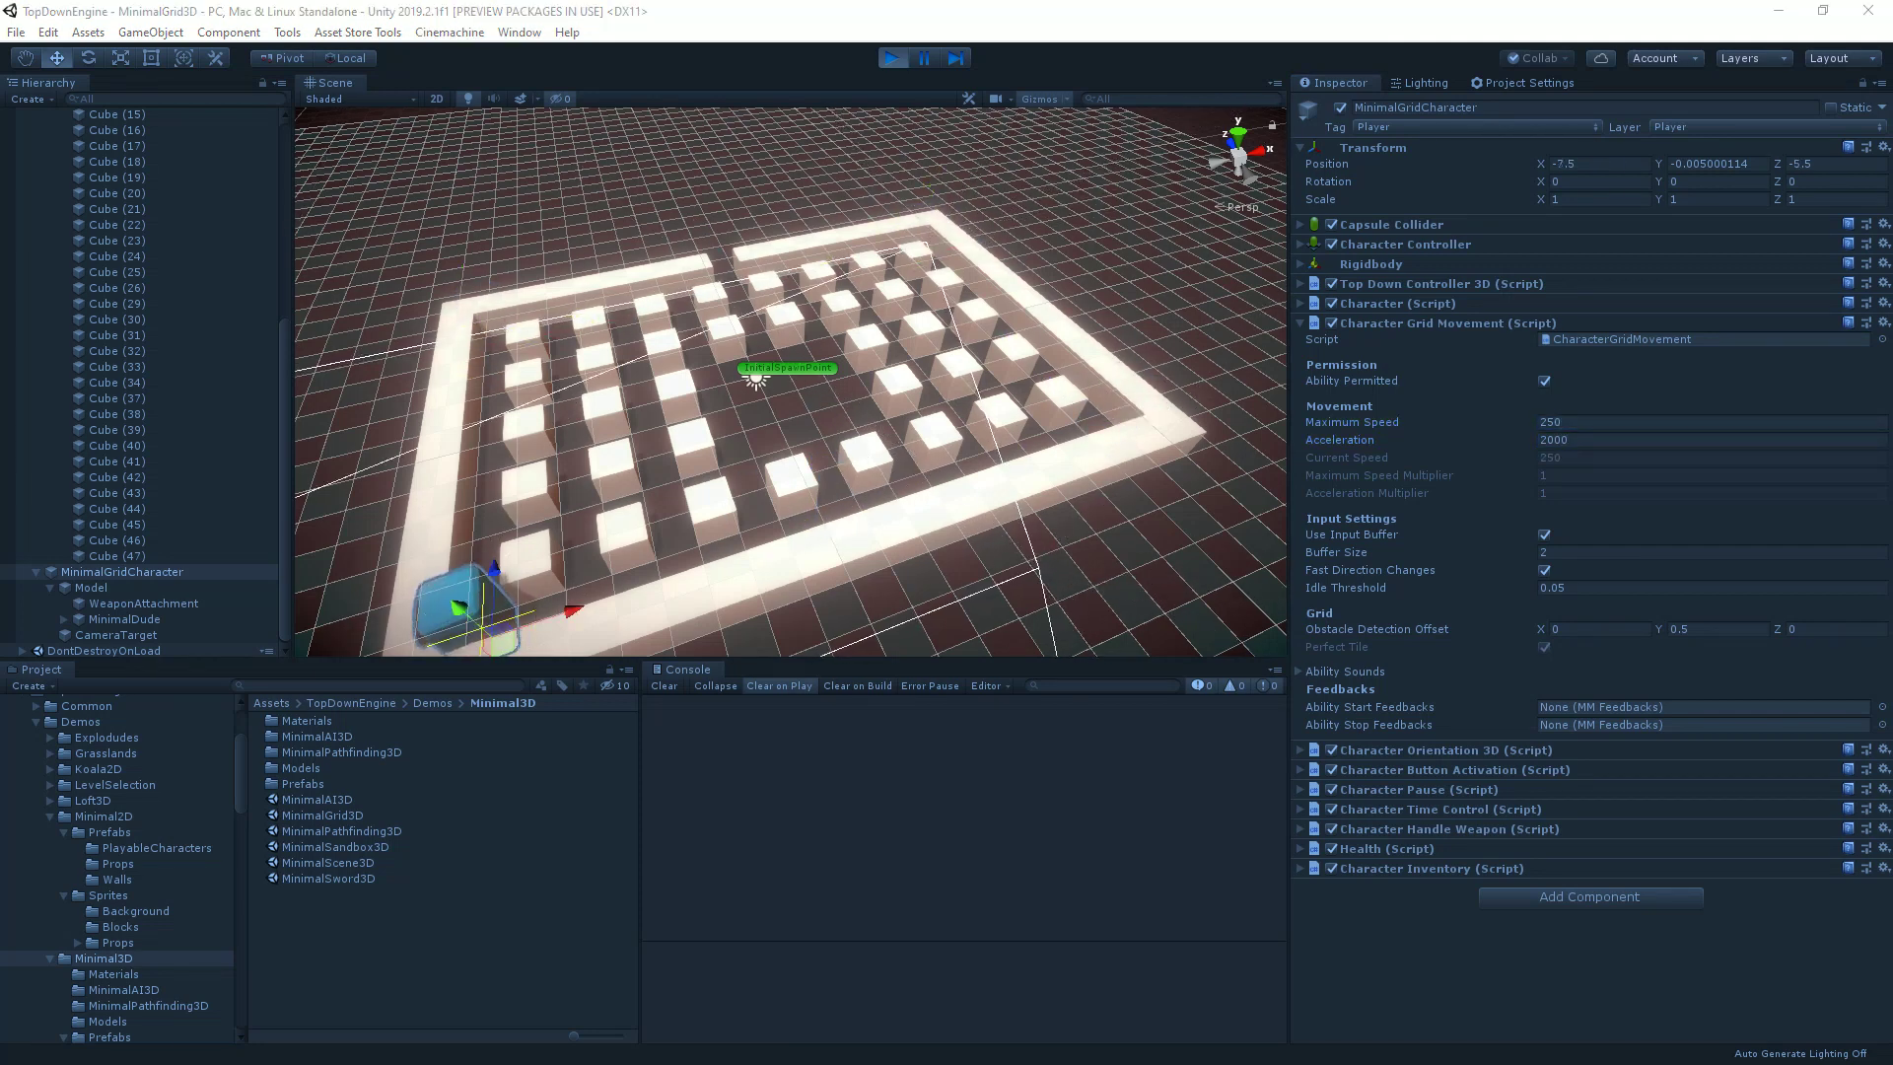
pyautogui.press('Right')
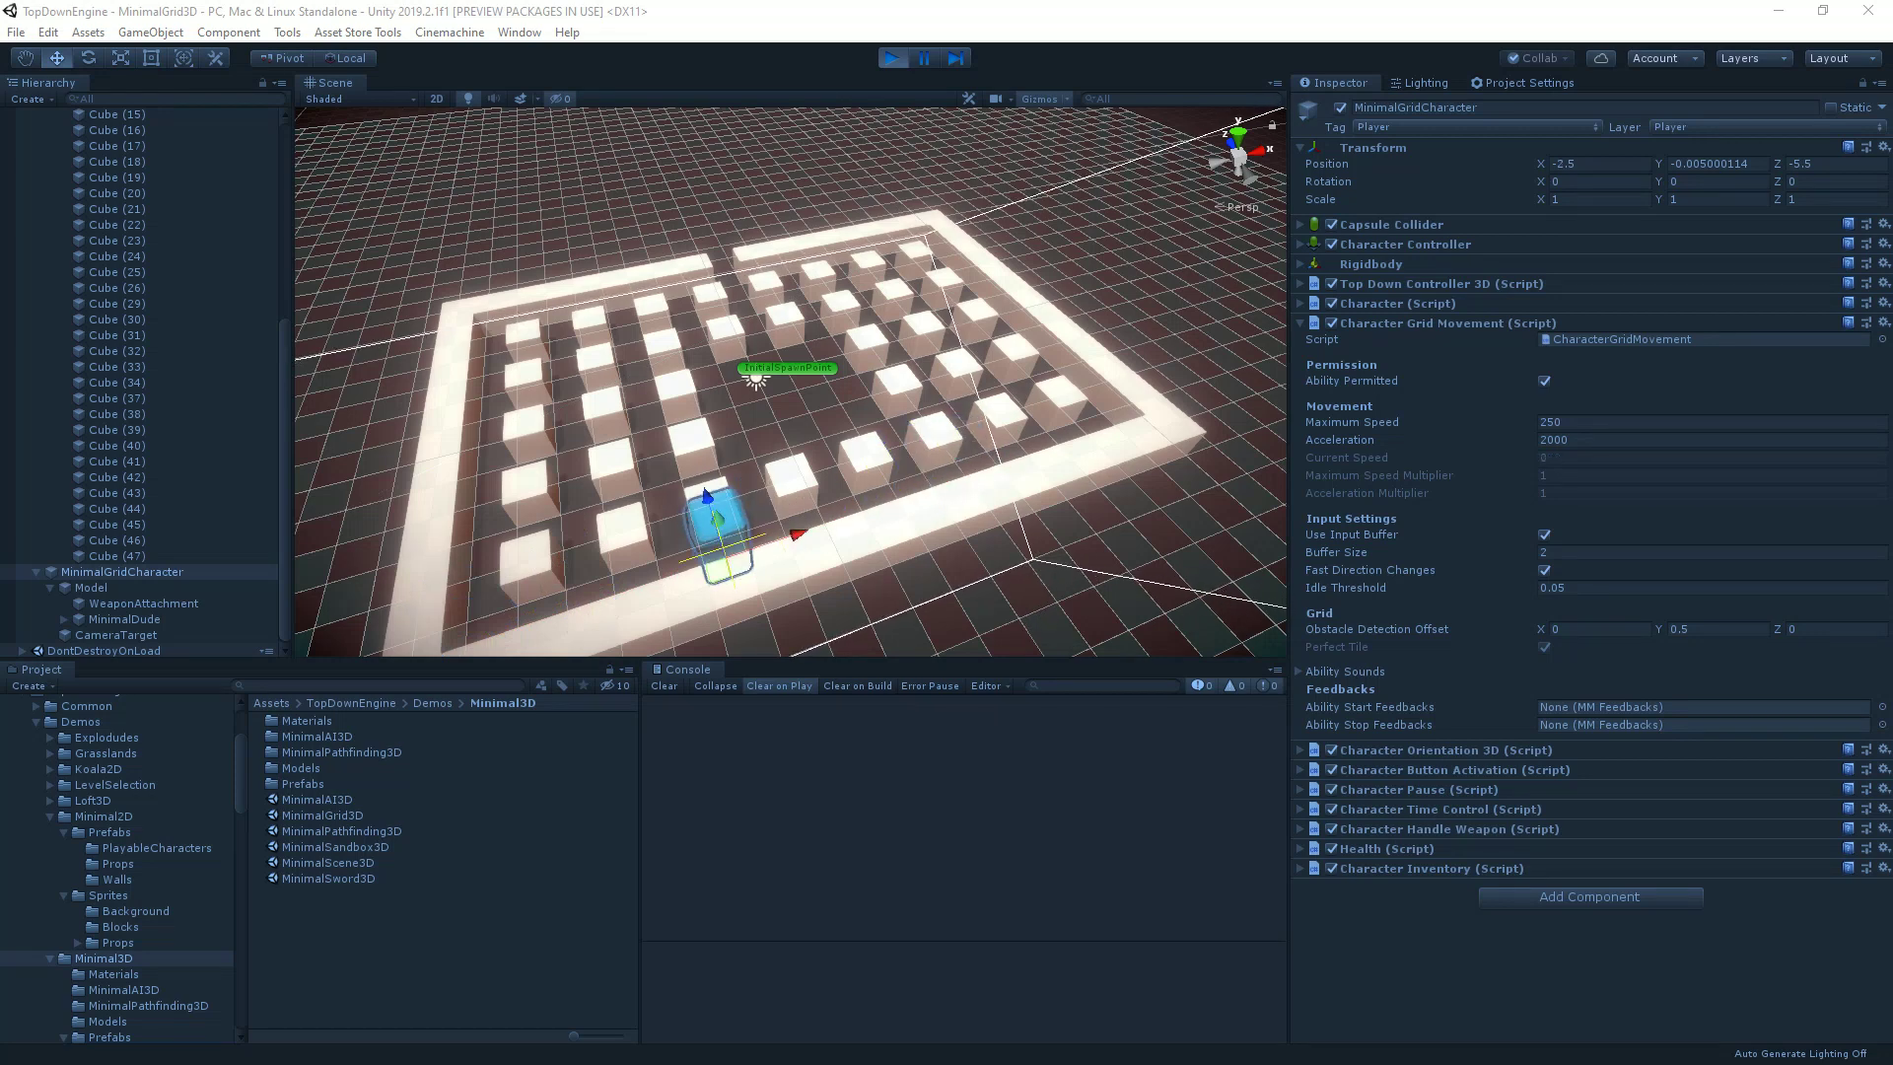
pyautogui.press('Up')
pyautogui.press('Right')
pyautogui.press('Down')
pyautogui.press('Left')
pyautogui.press('Up')
pyautogui.press('Right')
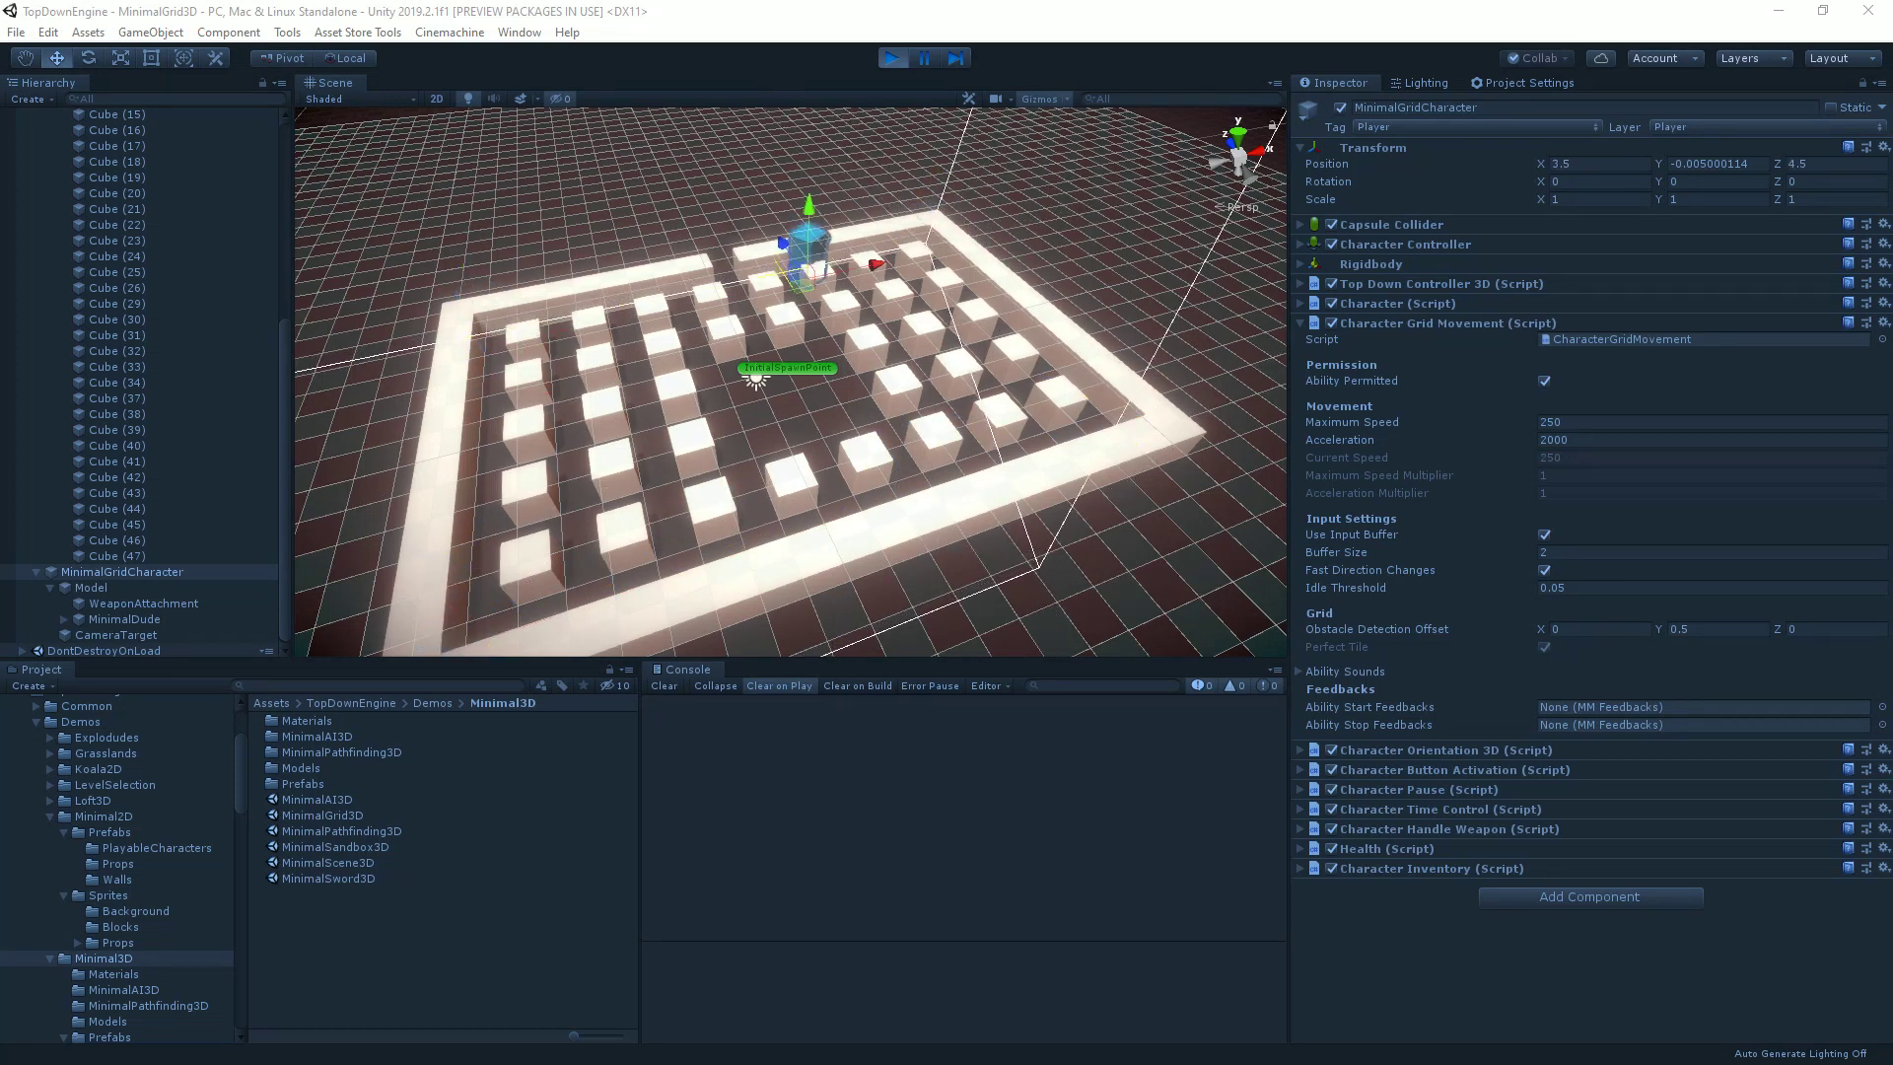
pyautogui.press('Down')
pyautogui.press('Up')
pyautogui.press('Down')
pyautogui.press('Left')
pyautogui.press('Up')
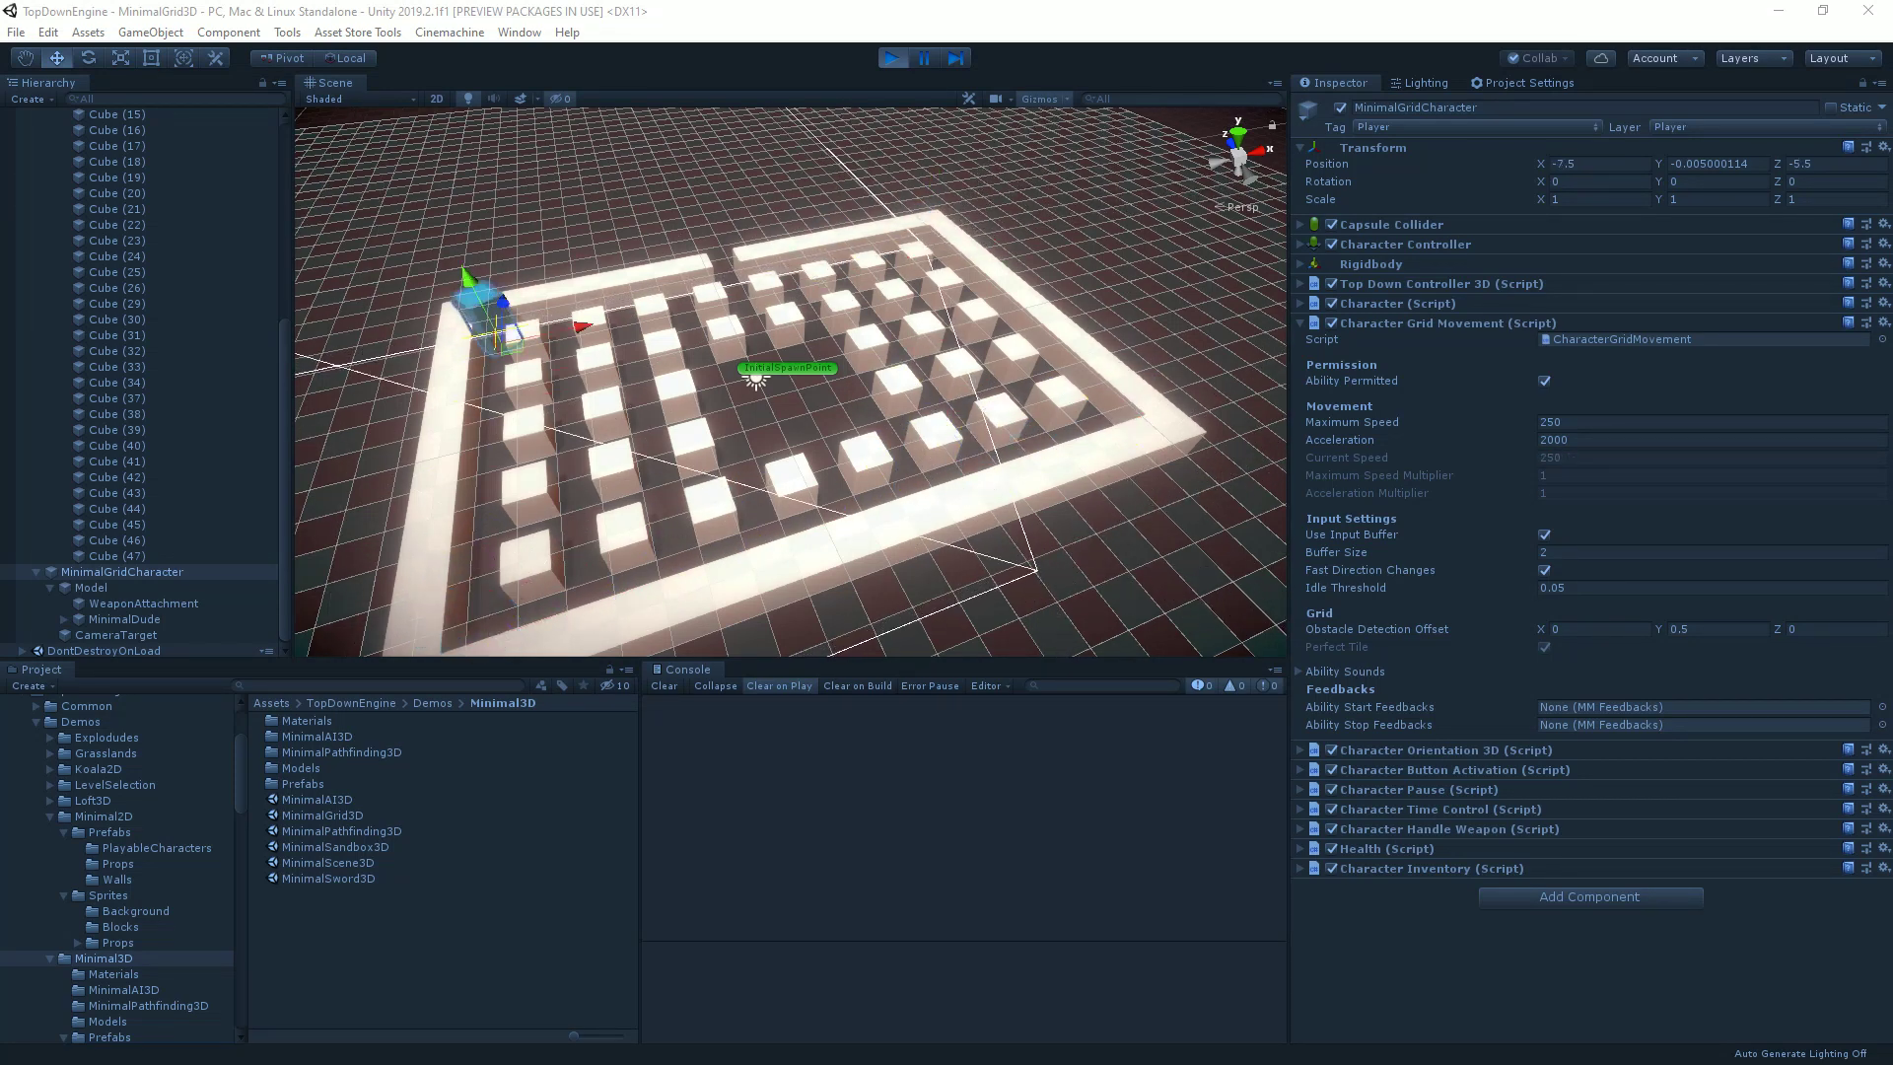
pyautogui.press('Right')
pyautogui.press('Left')
pyautogui.press('Right')
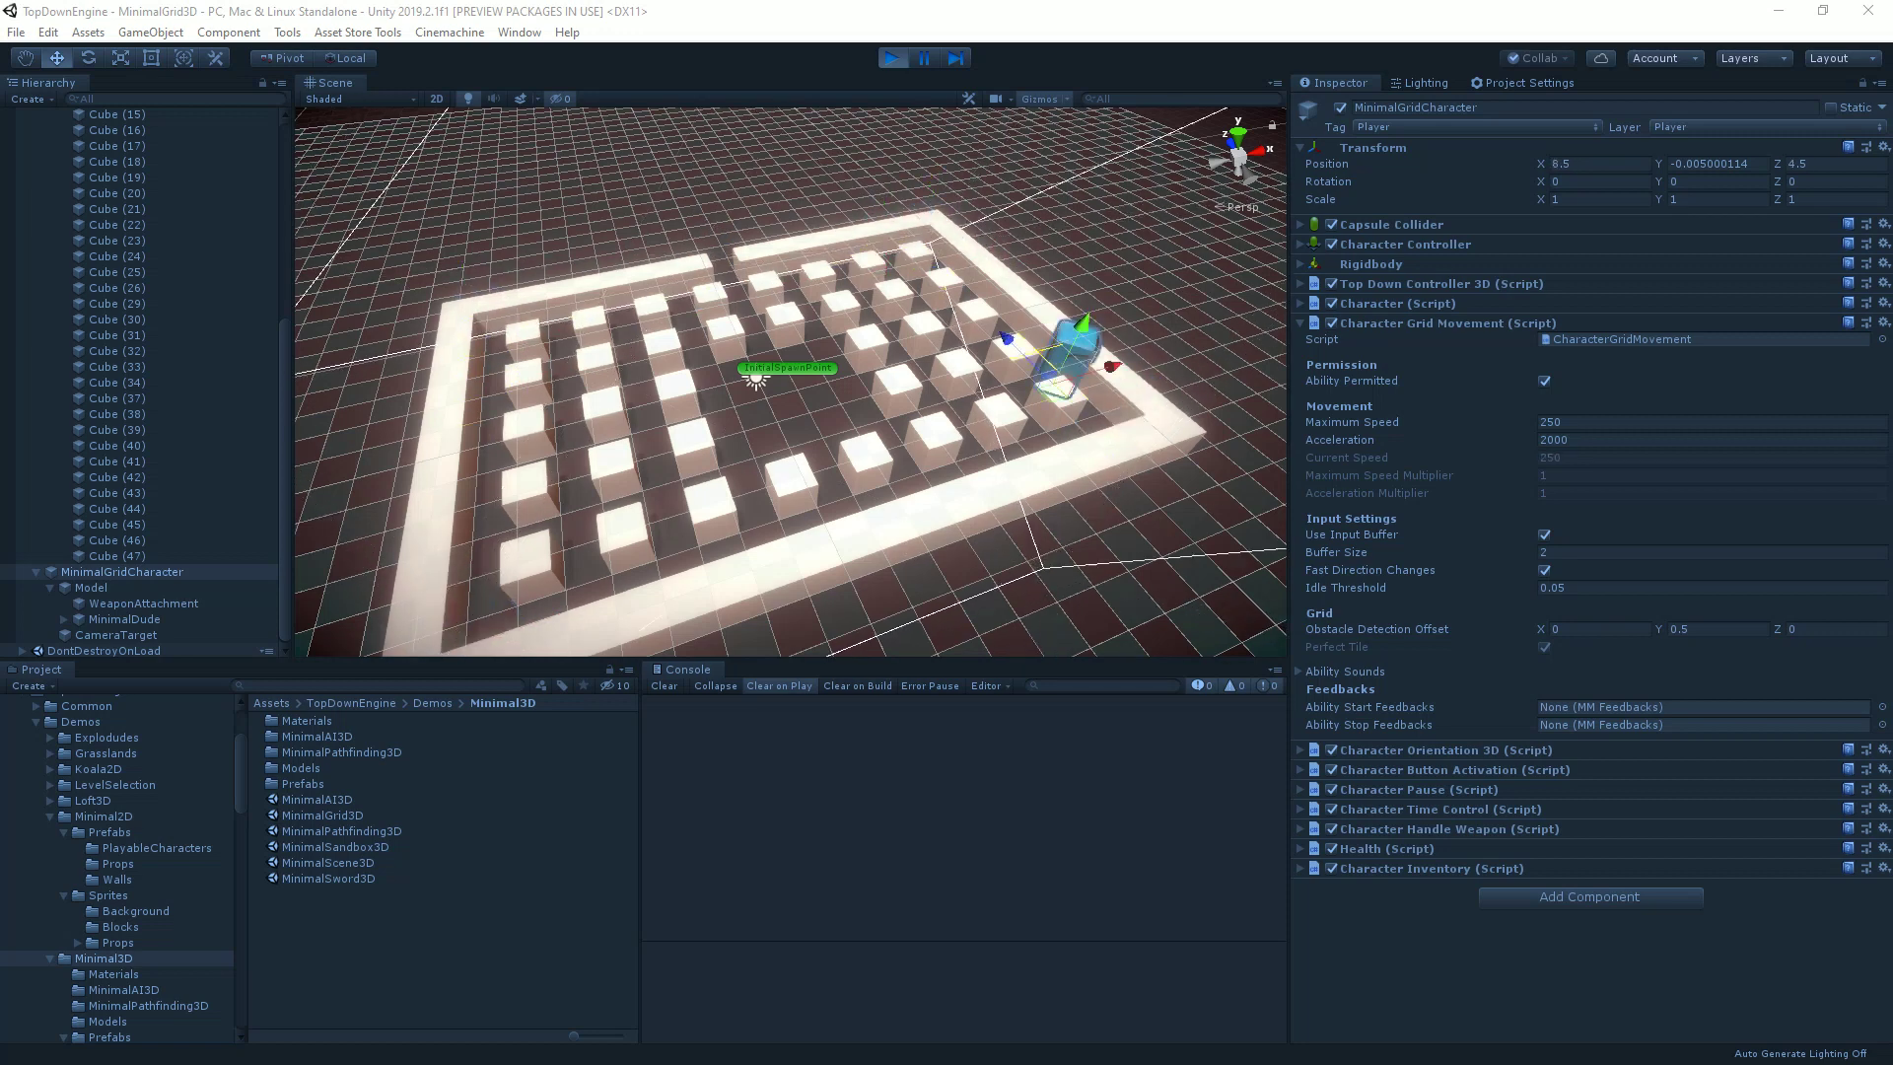
pyautogui.press('Left')
pyautogui.press('Up')
pyautogui.press('Right')
pyautogui.press('Down')
pyautogui.press('Left')
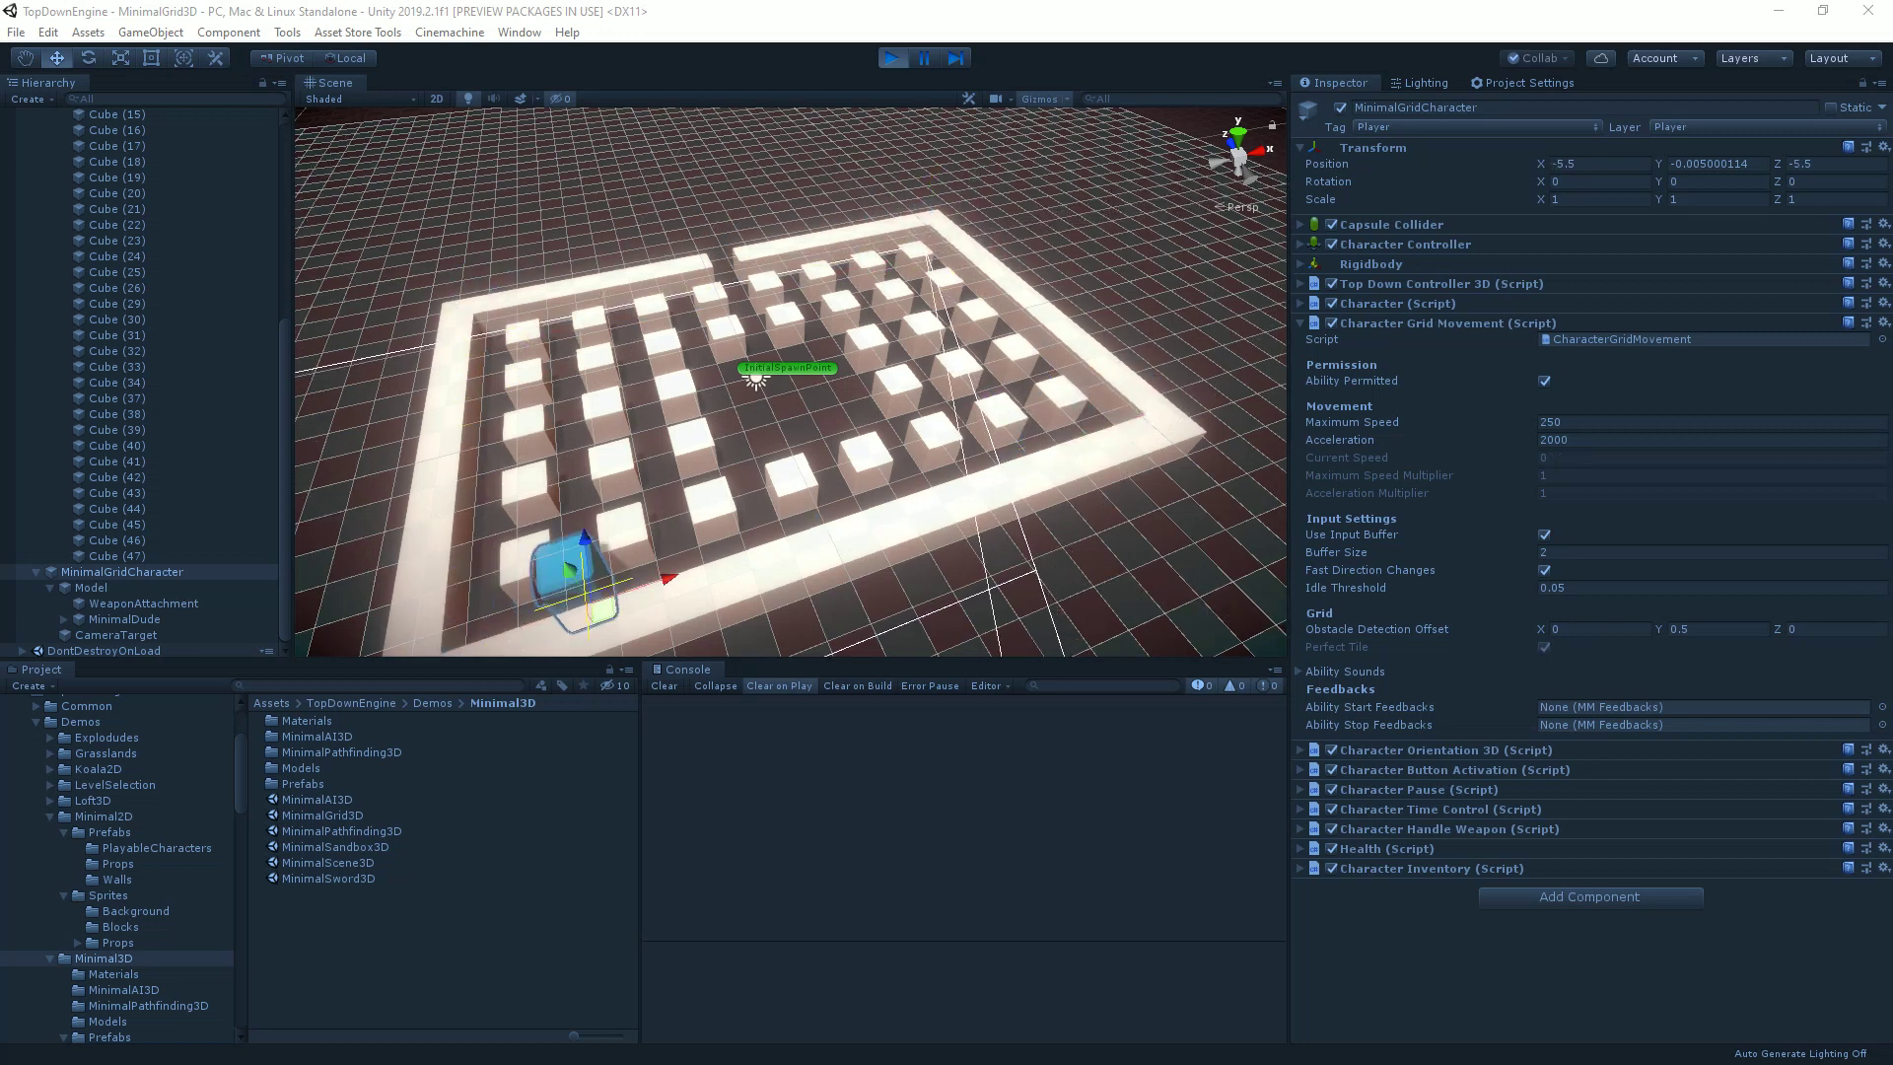
pyautogui.press('Up')
pyautogui.press('Right')
pyautogui.press('Down')
pyautogui.press('Up')
pyautogui.press('Right')
pyautogui.press('Down')
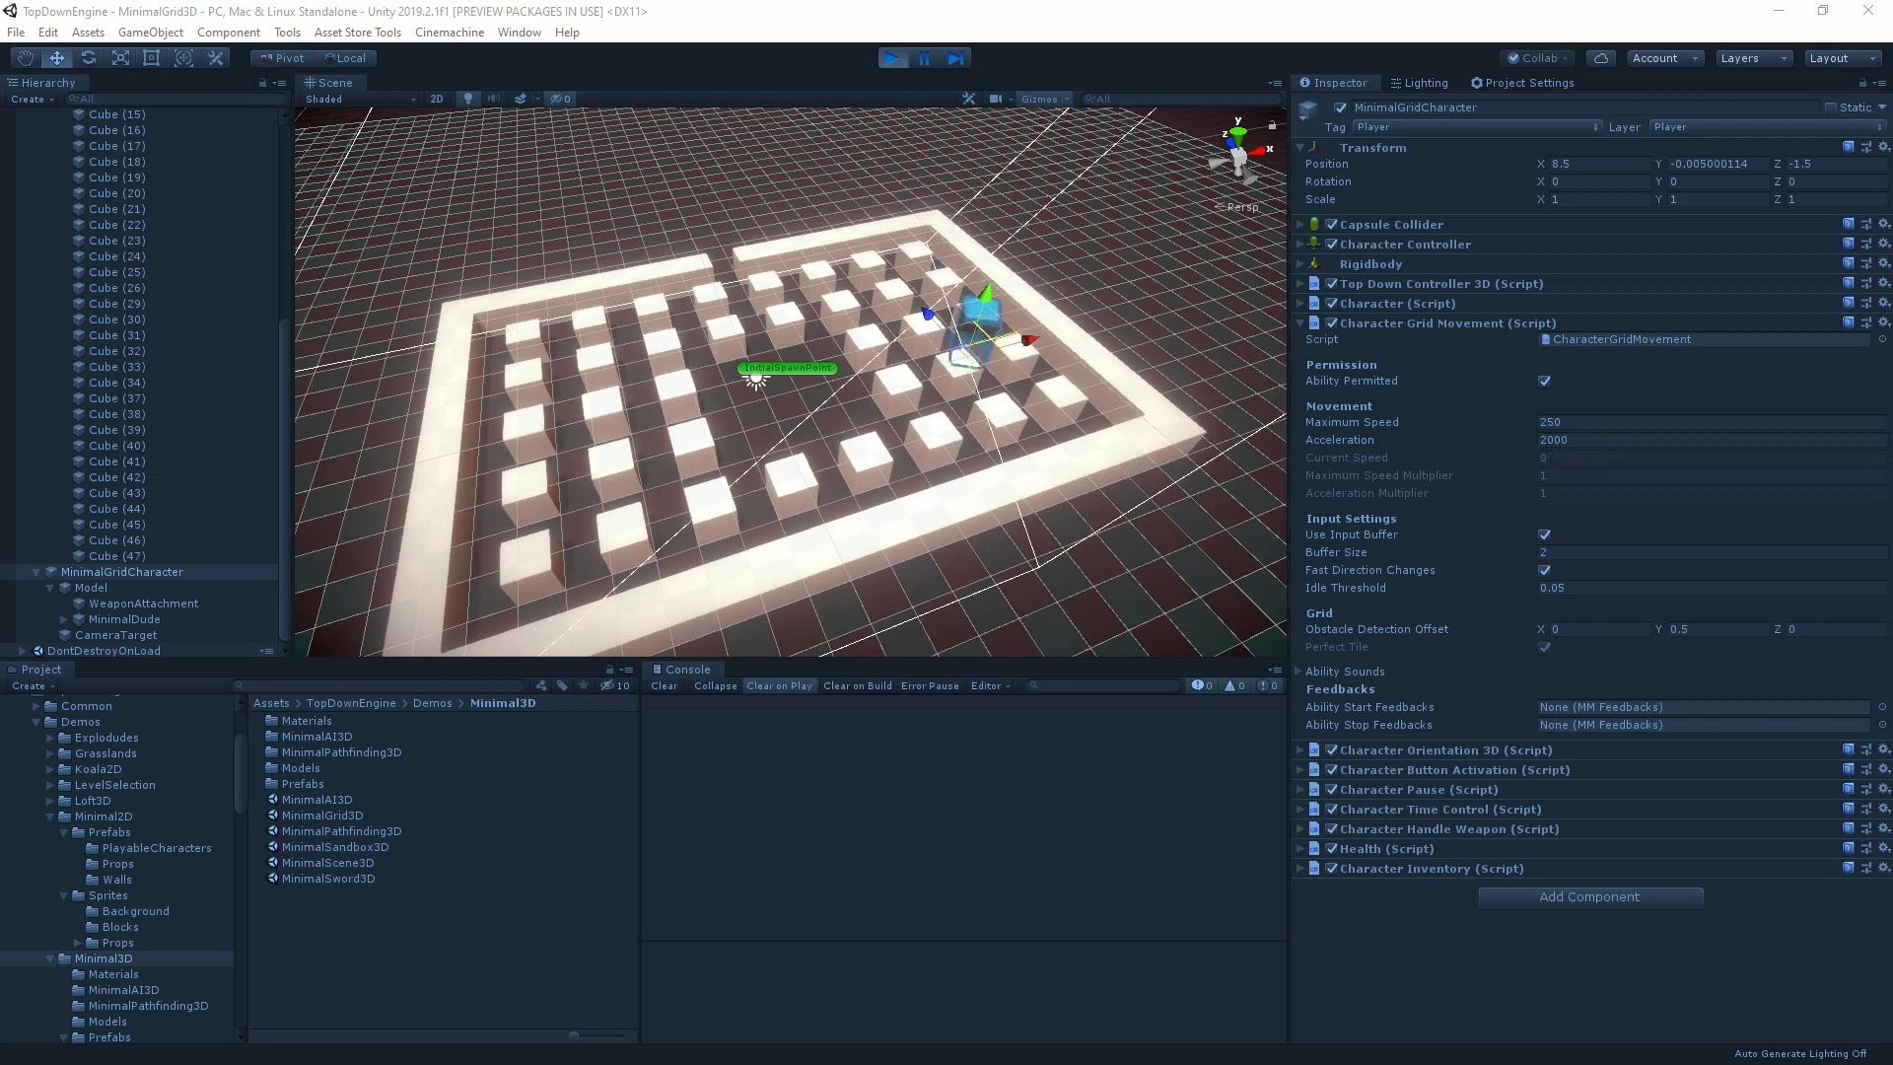
pyautogui.press('Left')
pyautogui.press('Right')
pyautogui.press('Left')
pyautogui.press('Right')
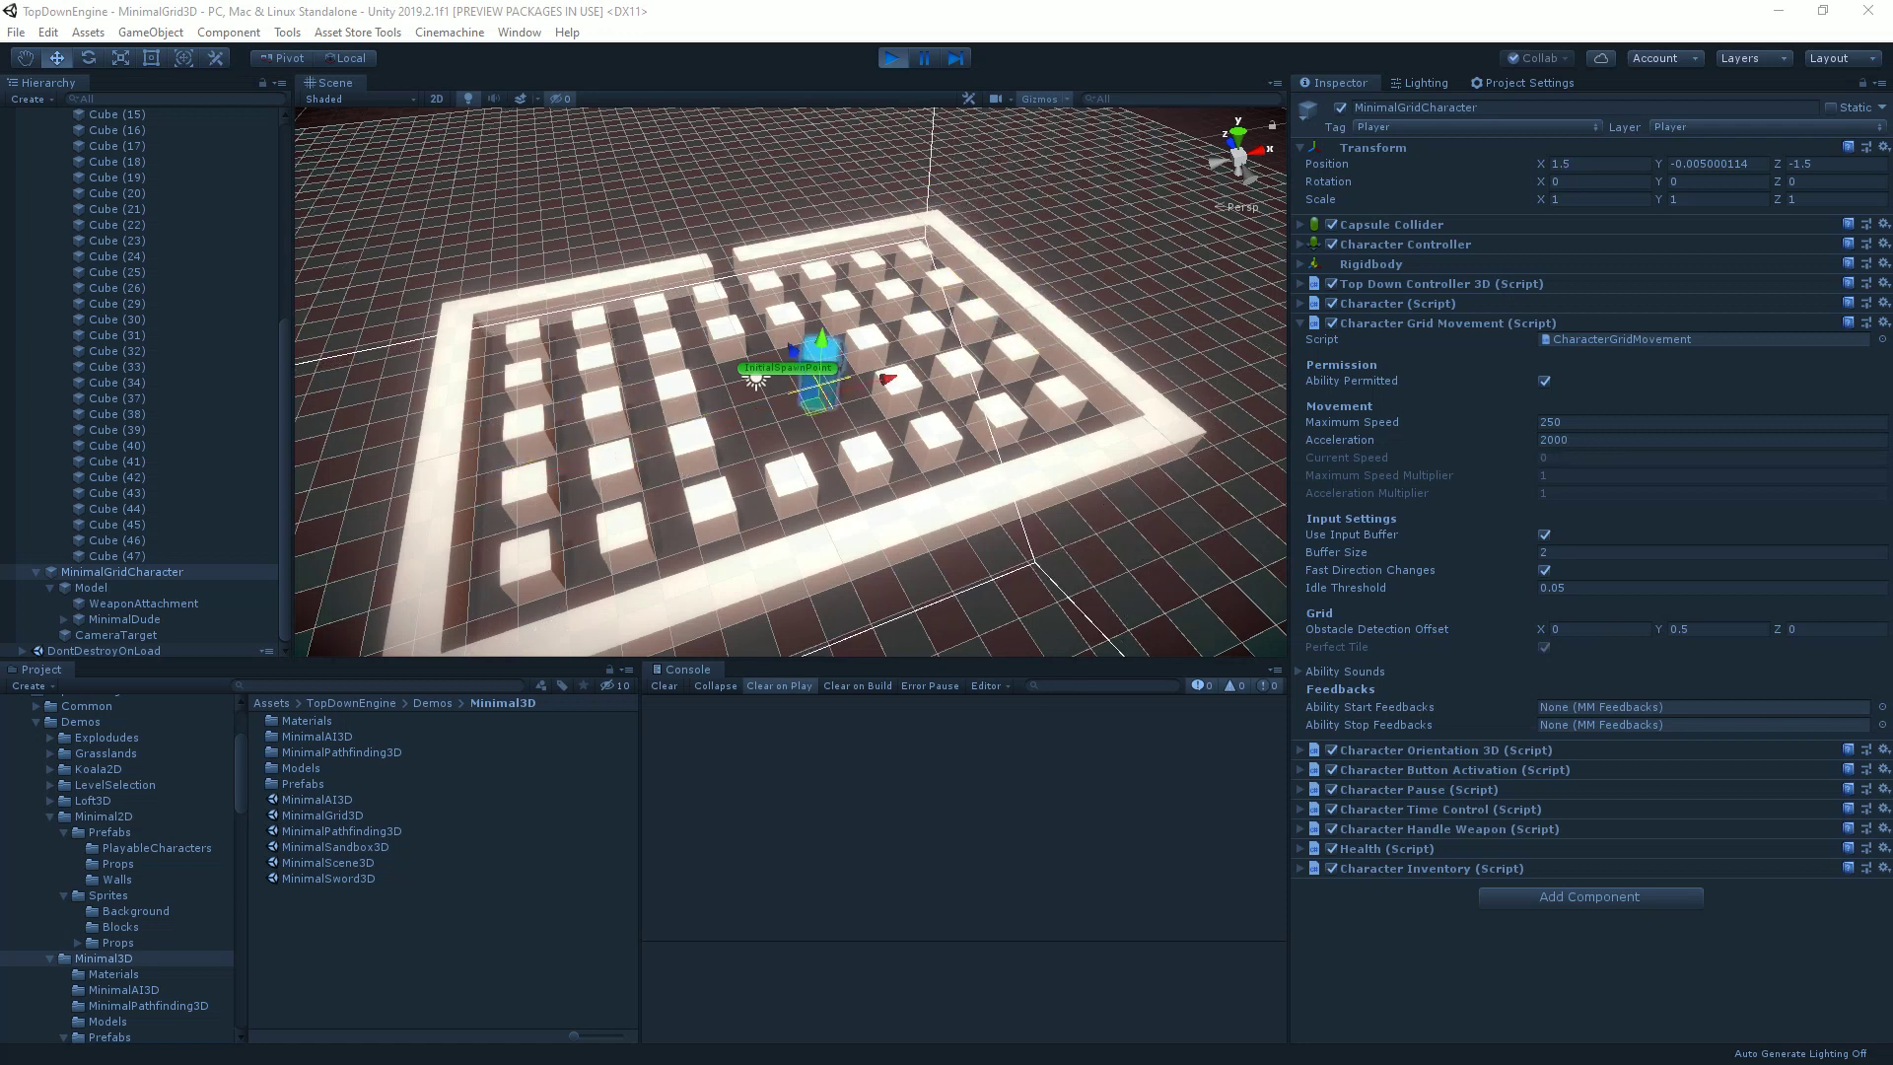
pyautogui.press('Left')
pyautogui.press('Up')
pyautogui.press('Right')
pyautogui.press('Down')
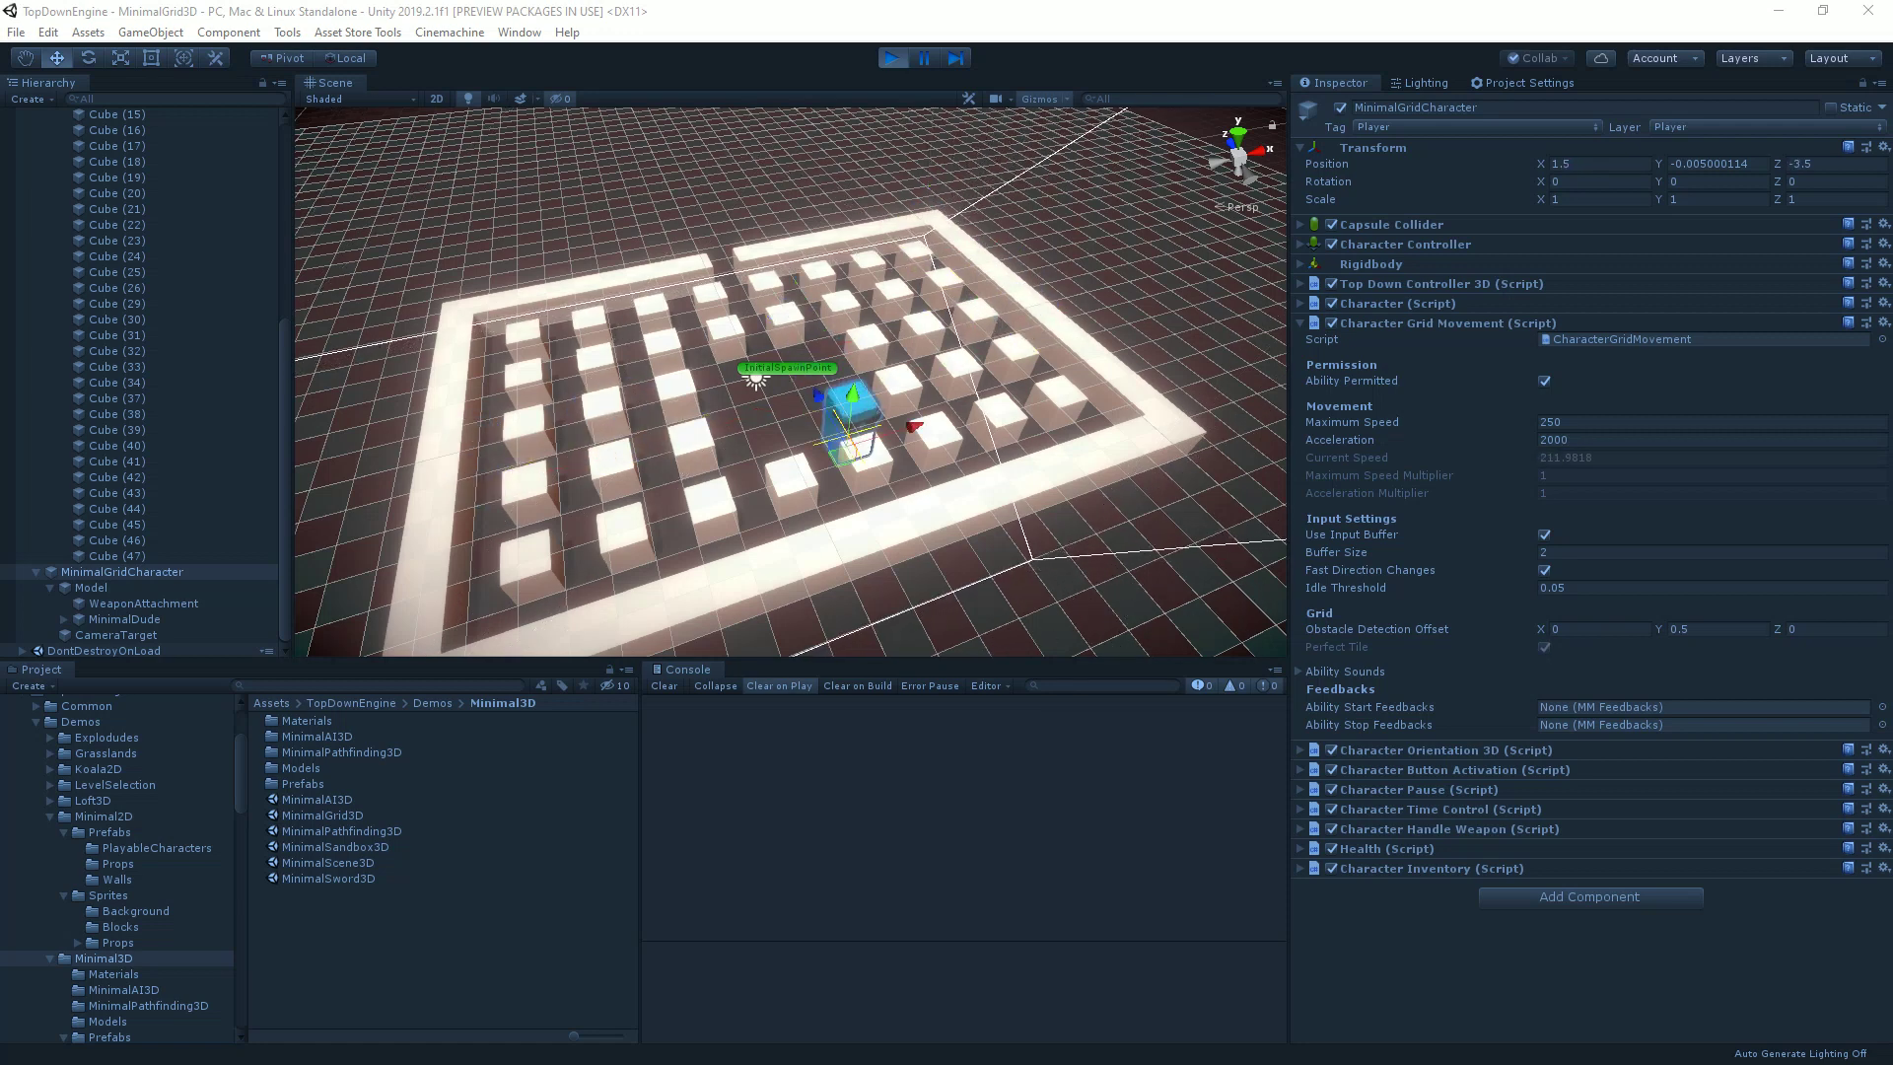
pyautogui.press('Left')
pyautogui.press('Right')
pyautogui.press('Left')
pyautogui.press('Up')
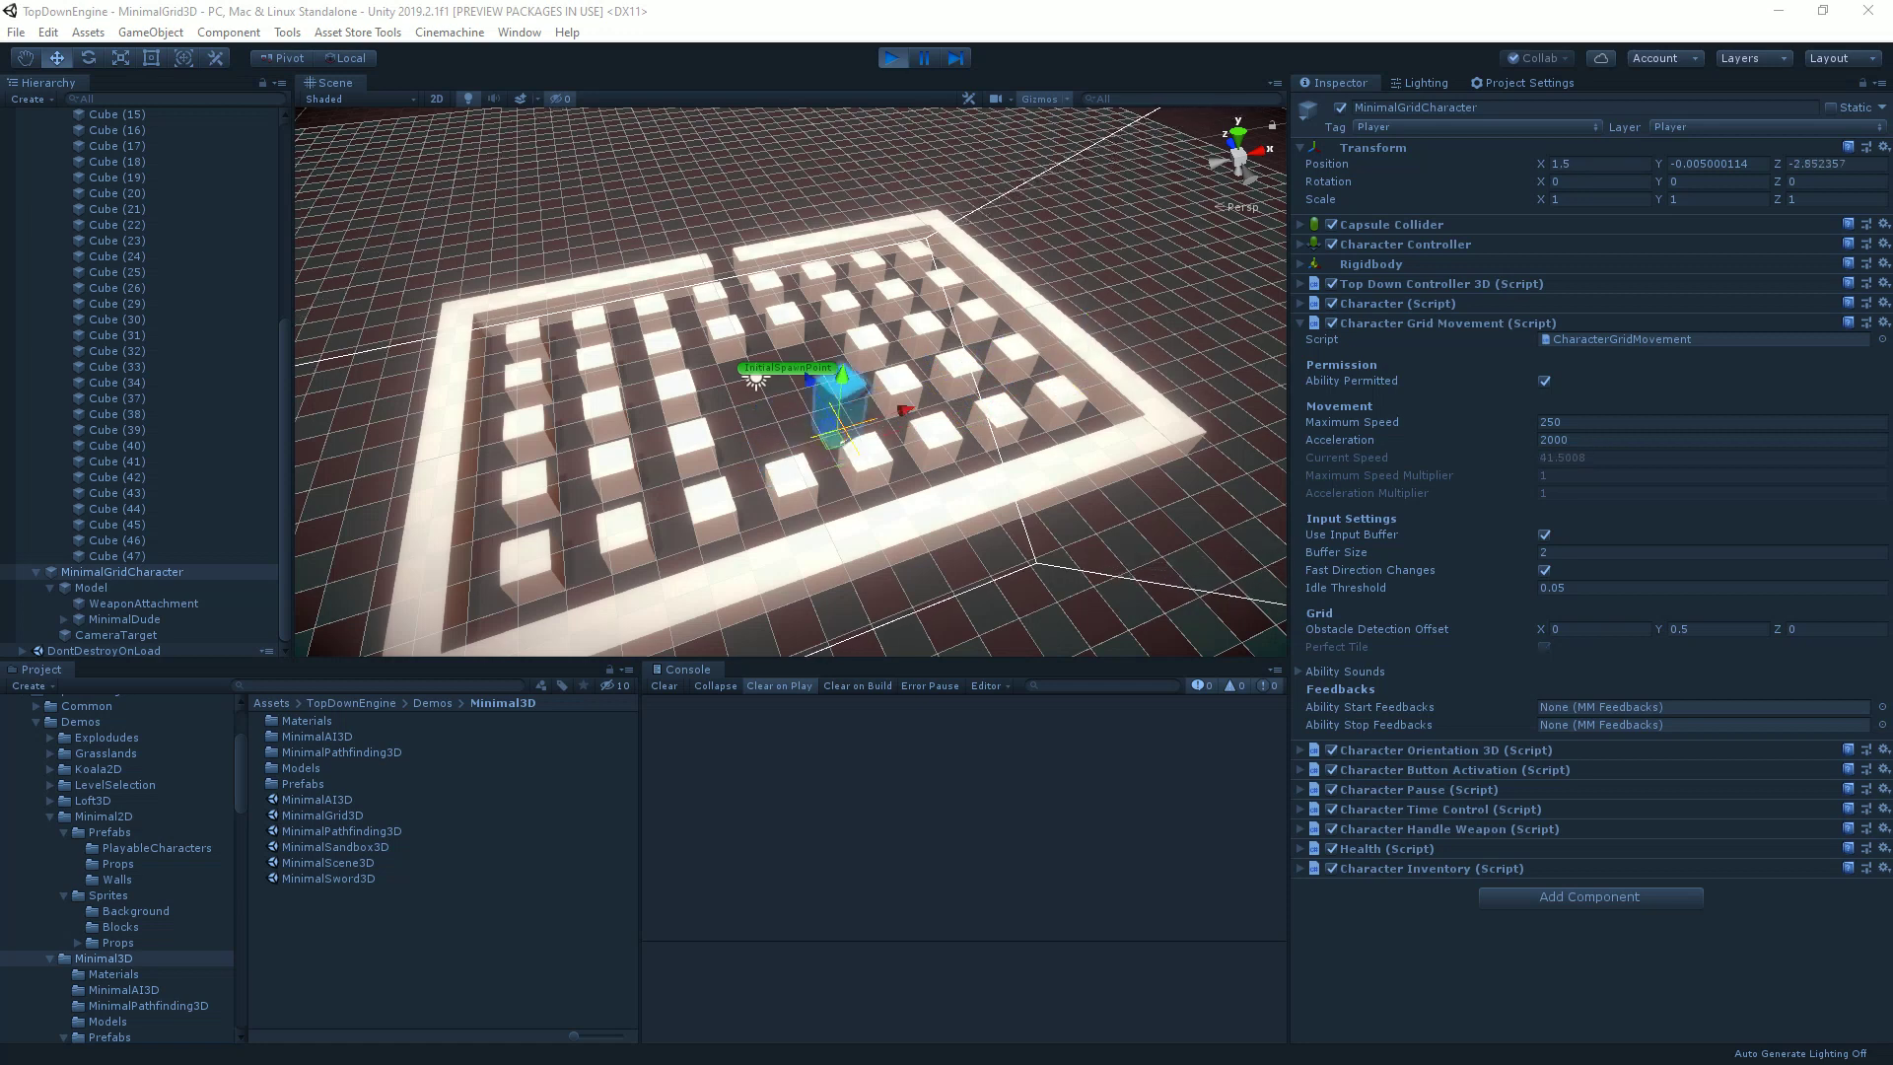
pyautogui.press('Down')
pyautogui.press('Left')
pyautogui.press('Right')
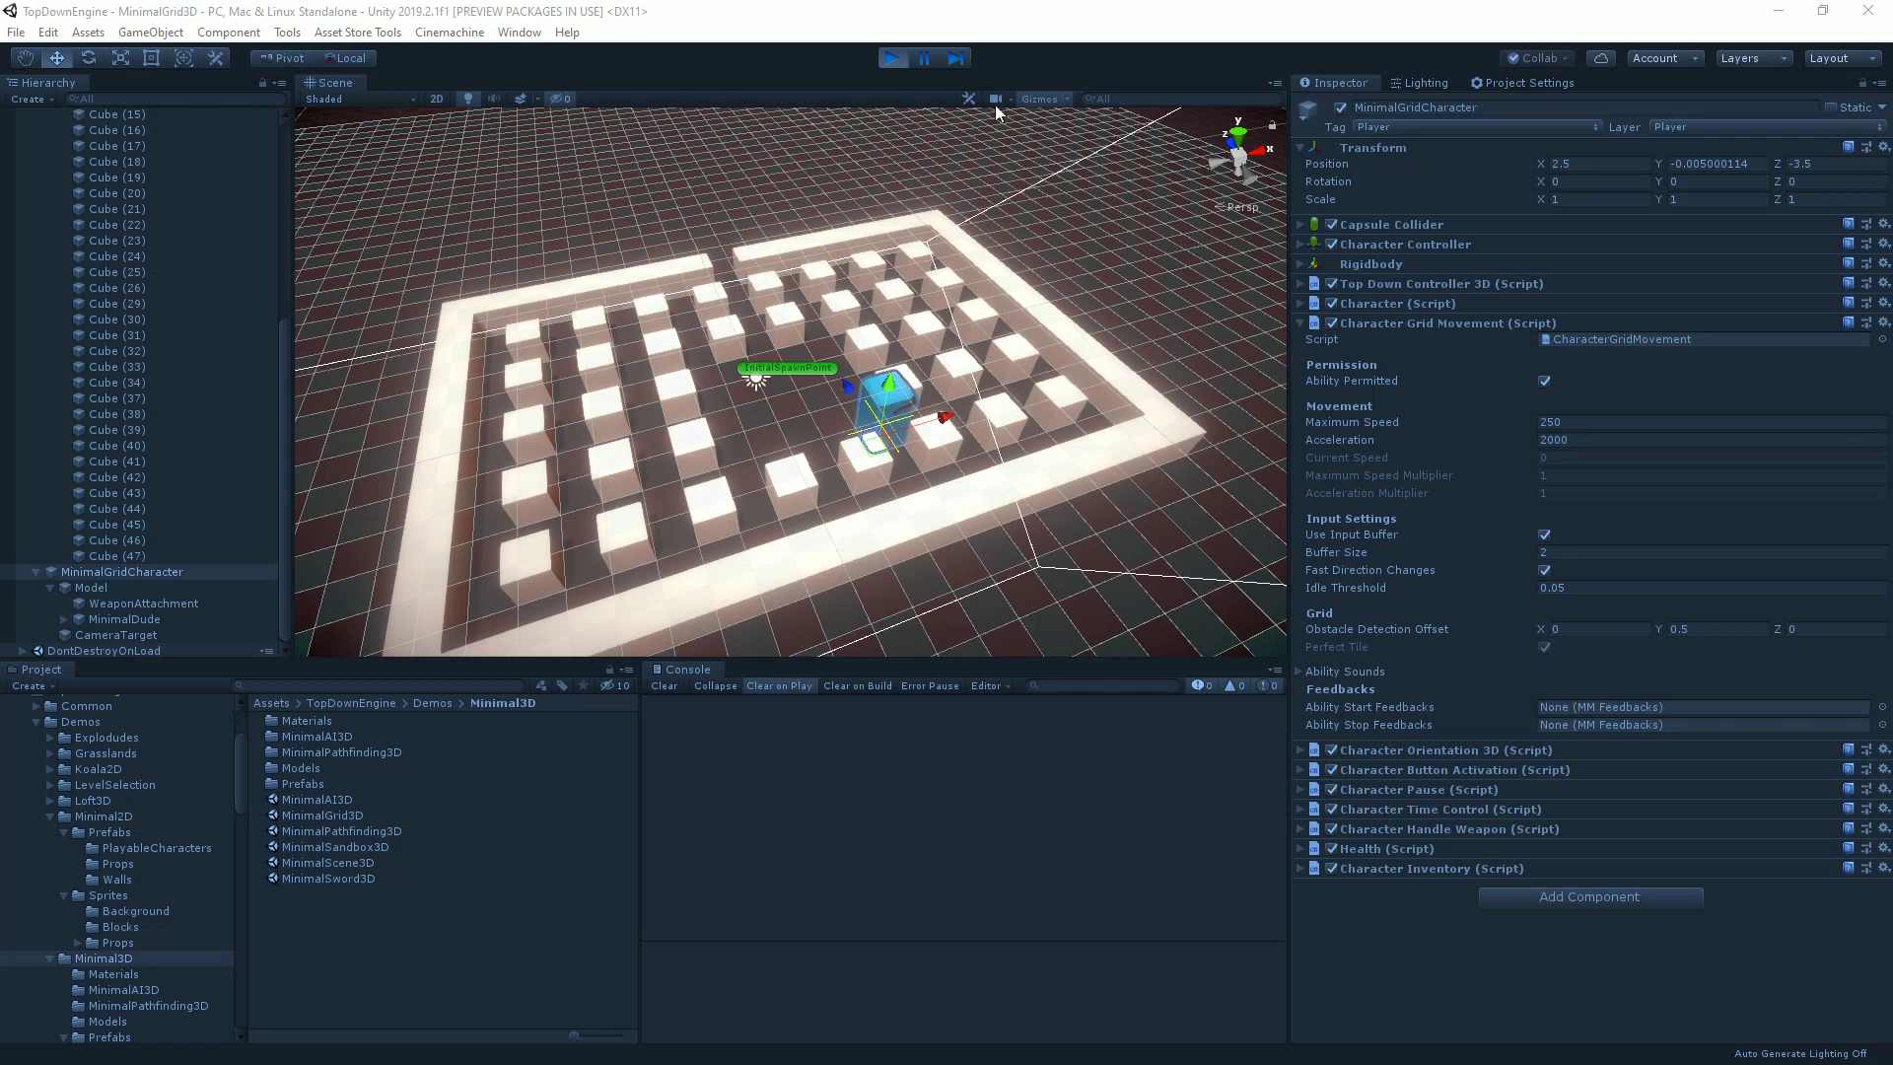
# Stop and restart play mode, then select MinimalGridCharacter.
pyautogui.click(894, 61)
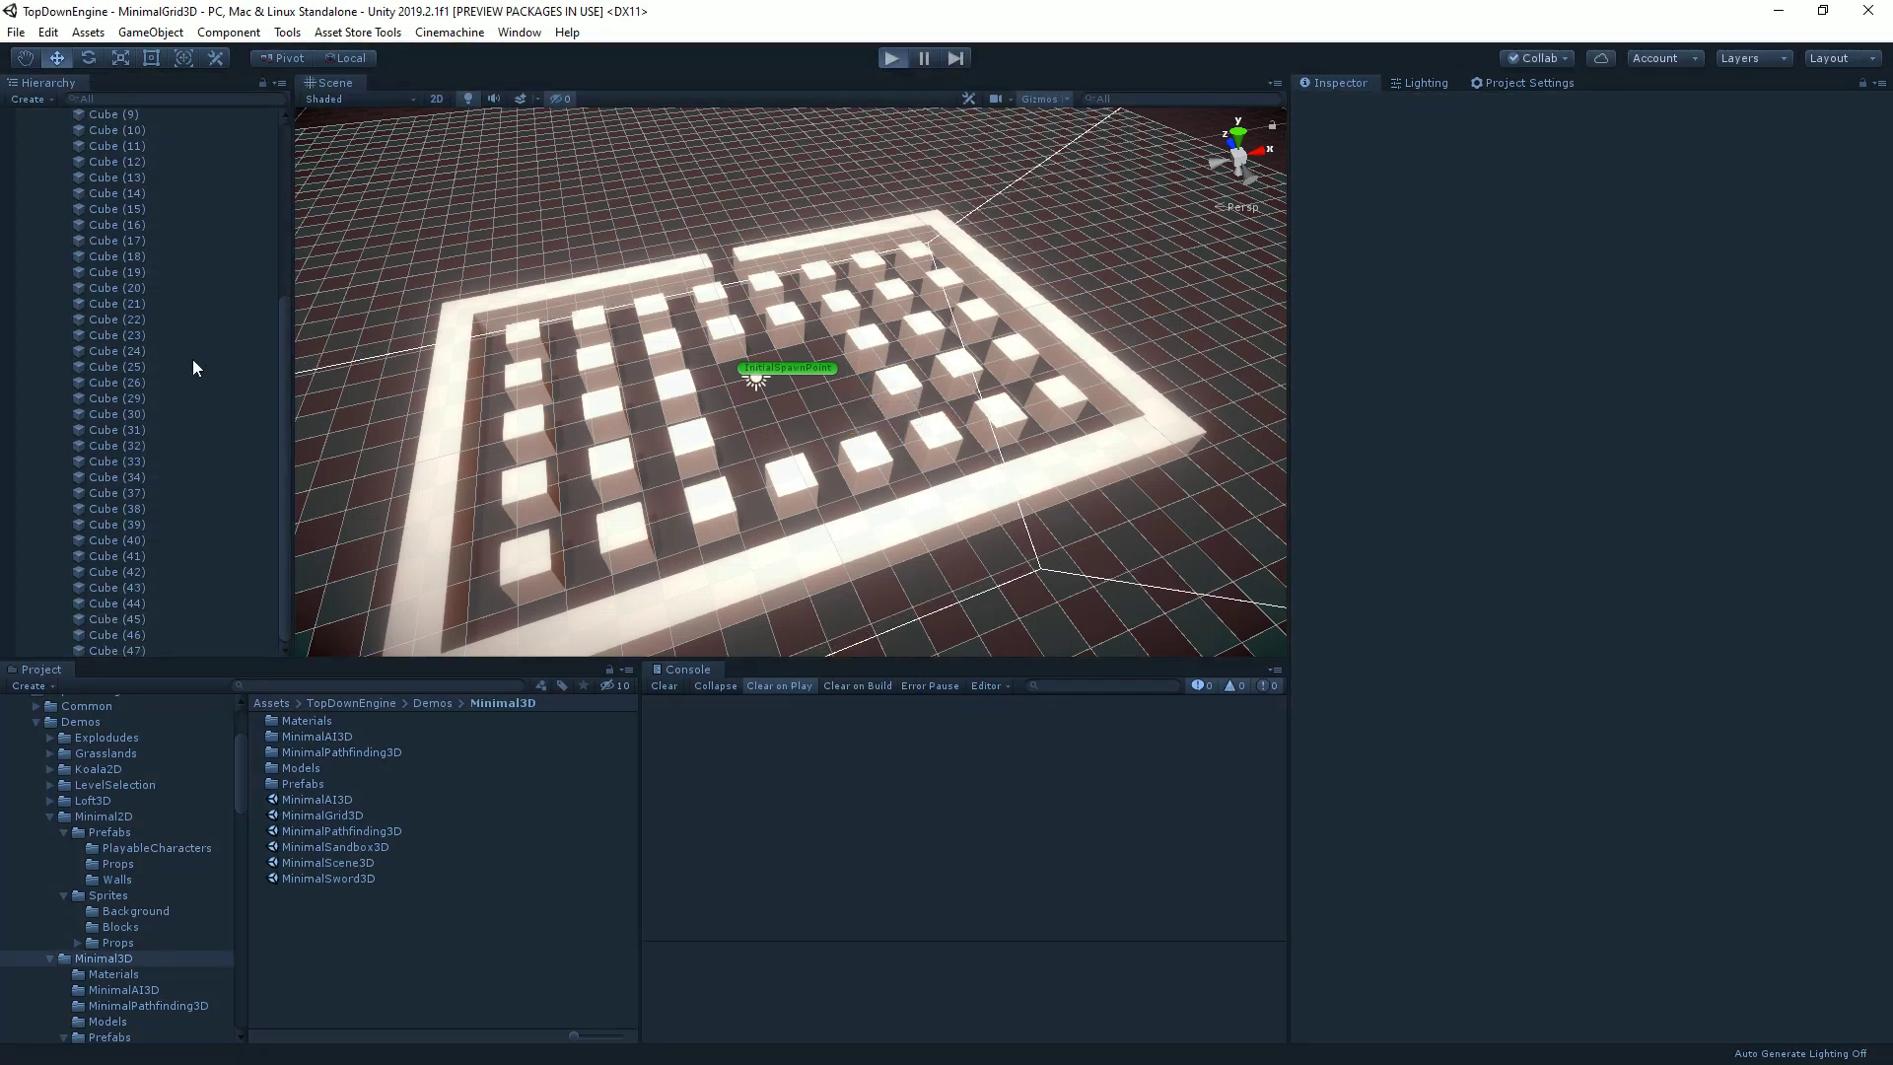
pyautogui.hotkey('ctrl', 'p')
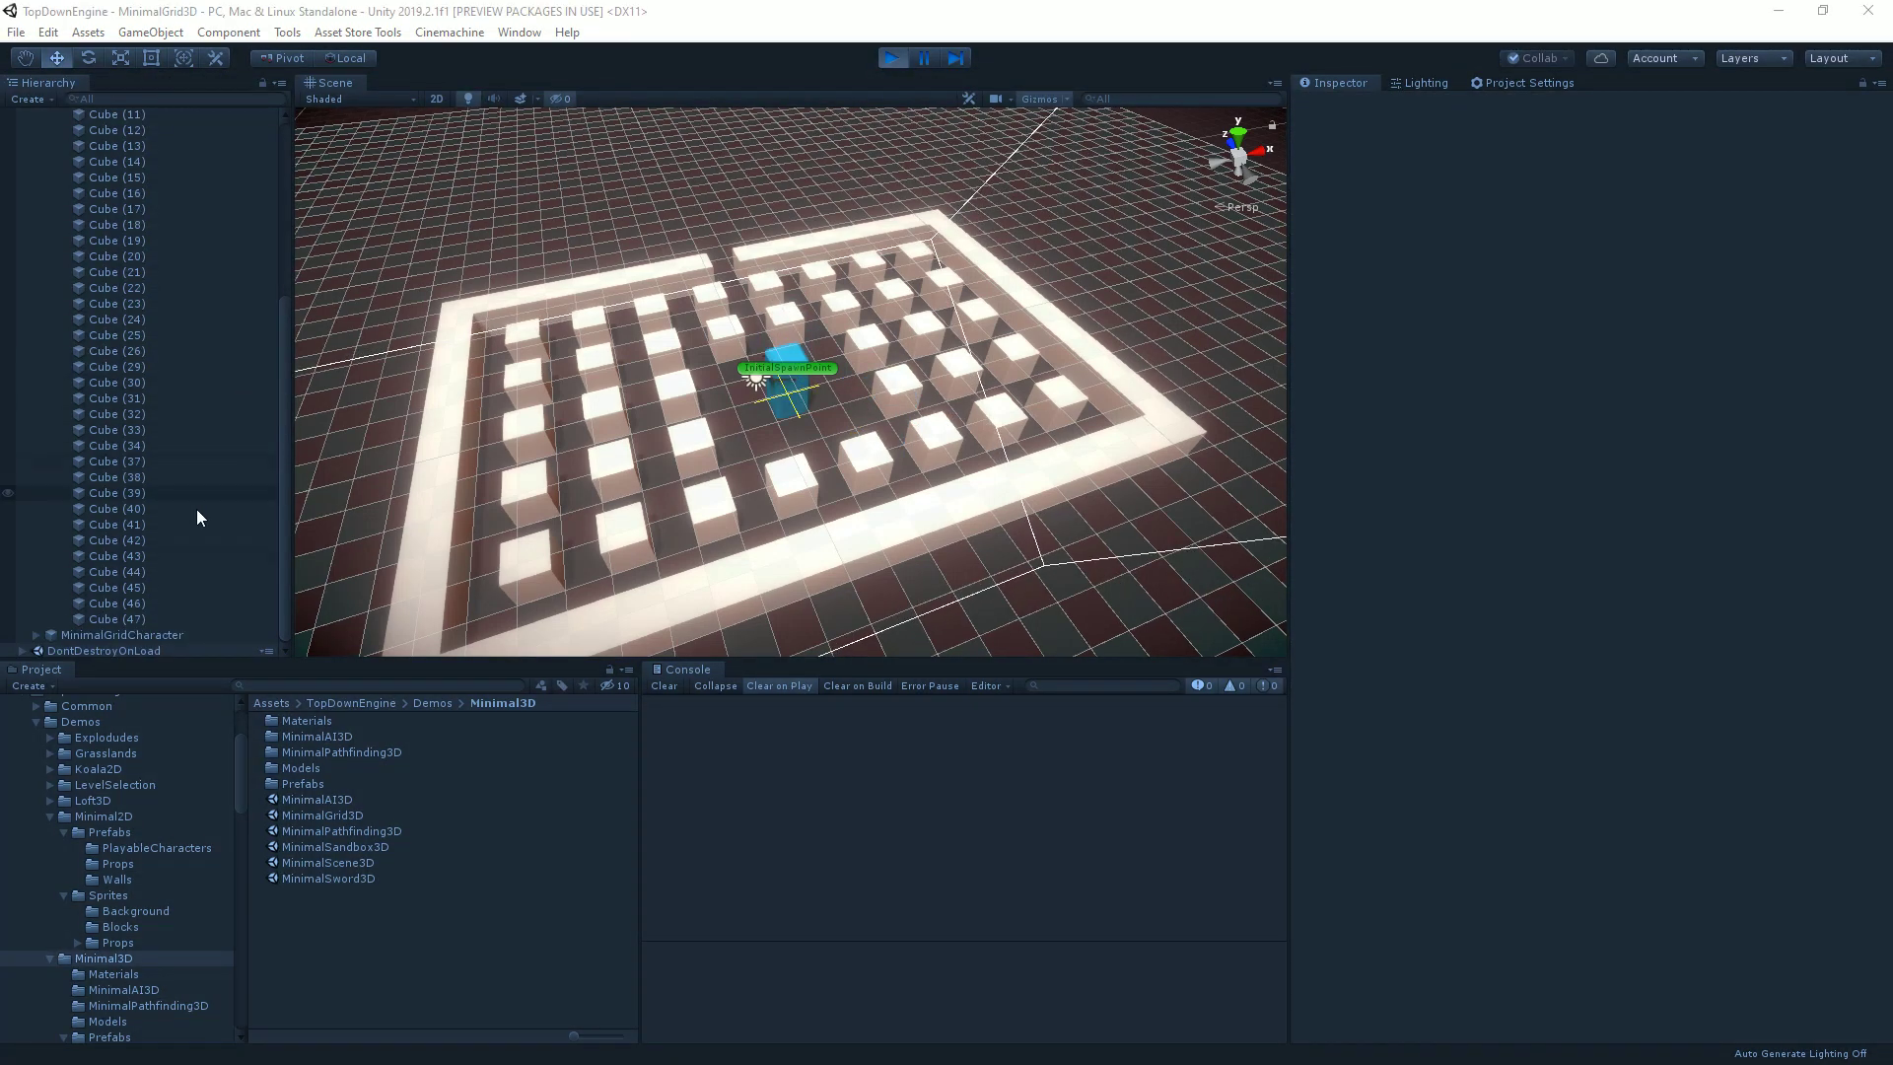
pyautogui.click(168, 636)
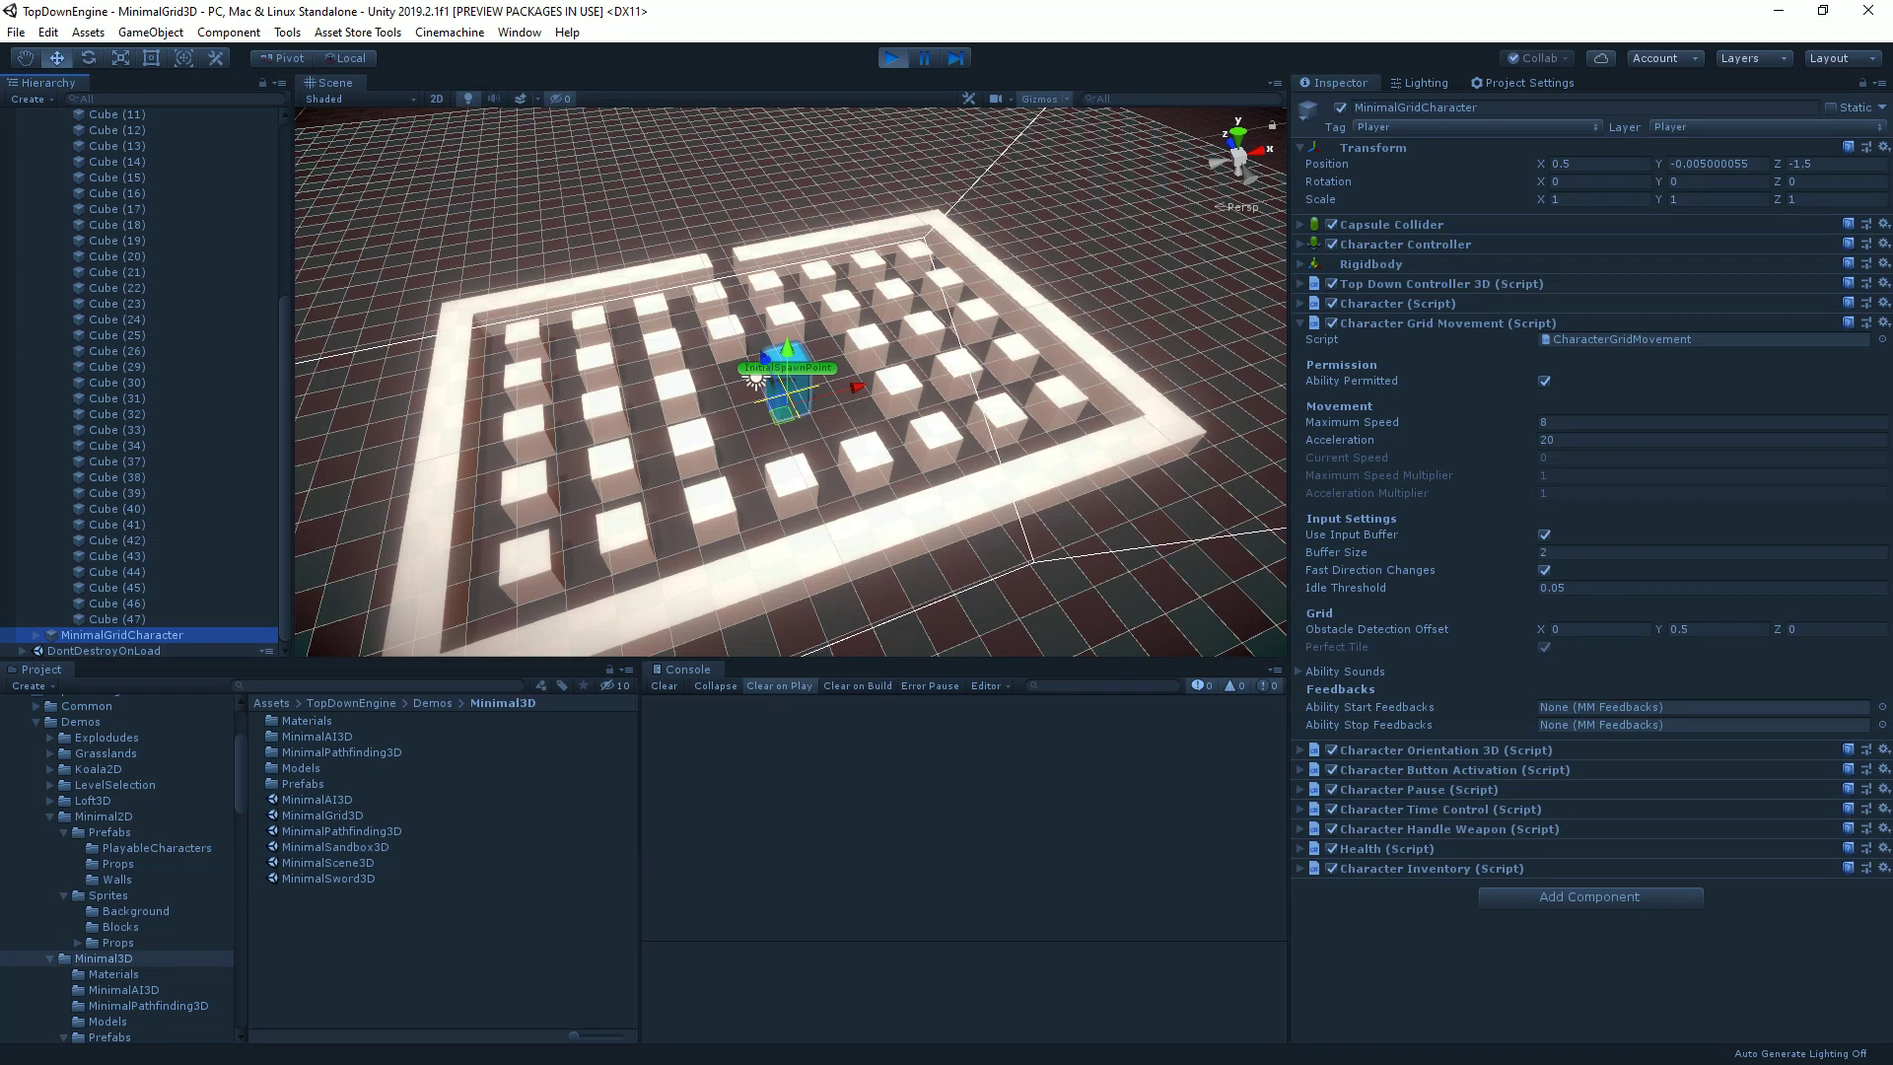
# Move the character left, right, left, right and forward at the normal speed.
pyautogui.press('Left')
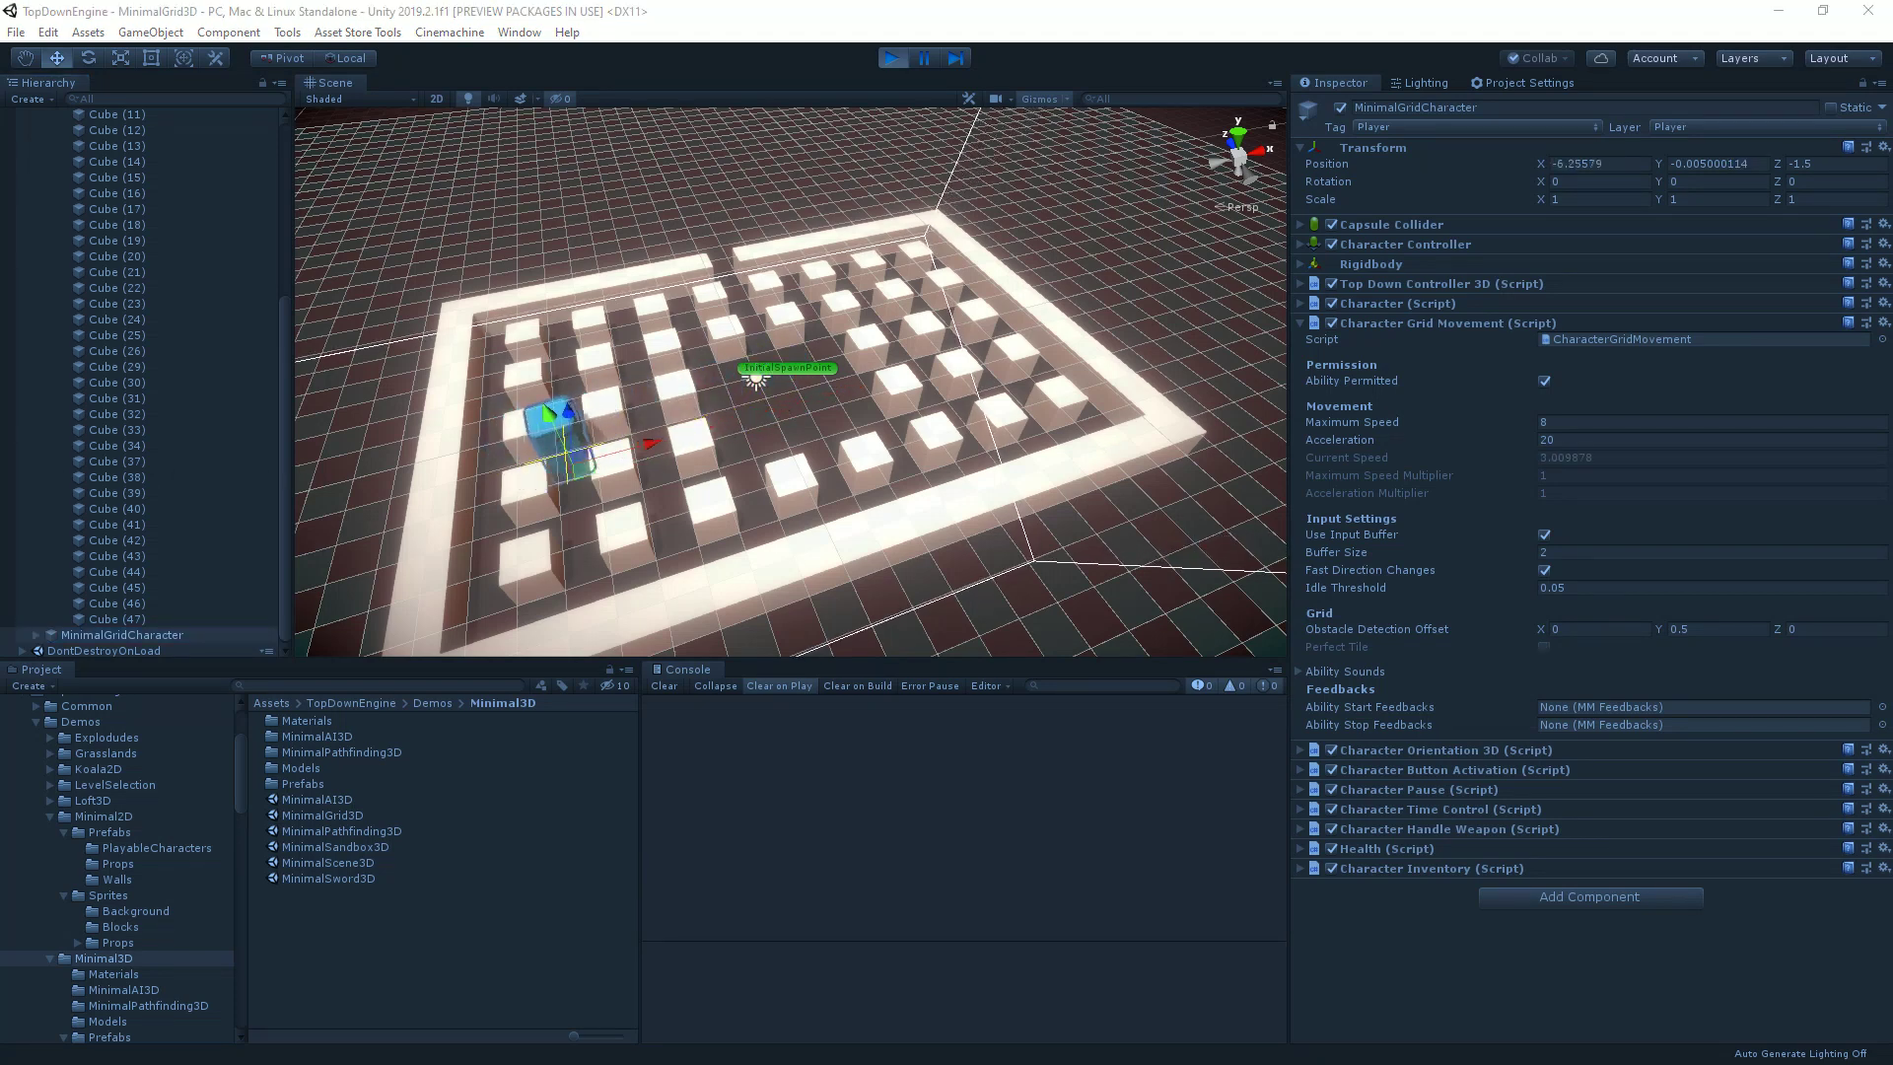
pyautogui.press('Right')
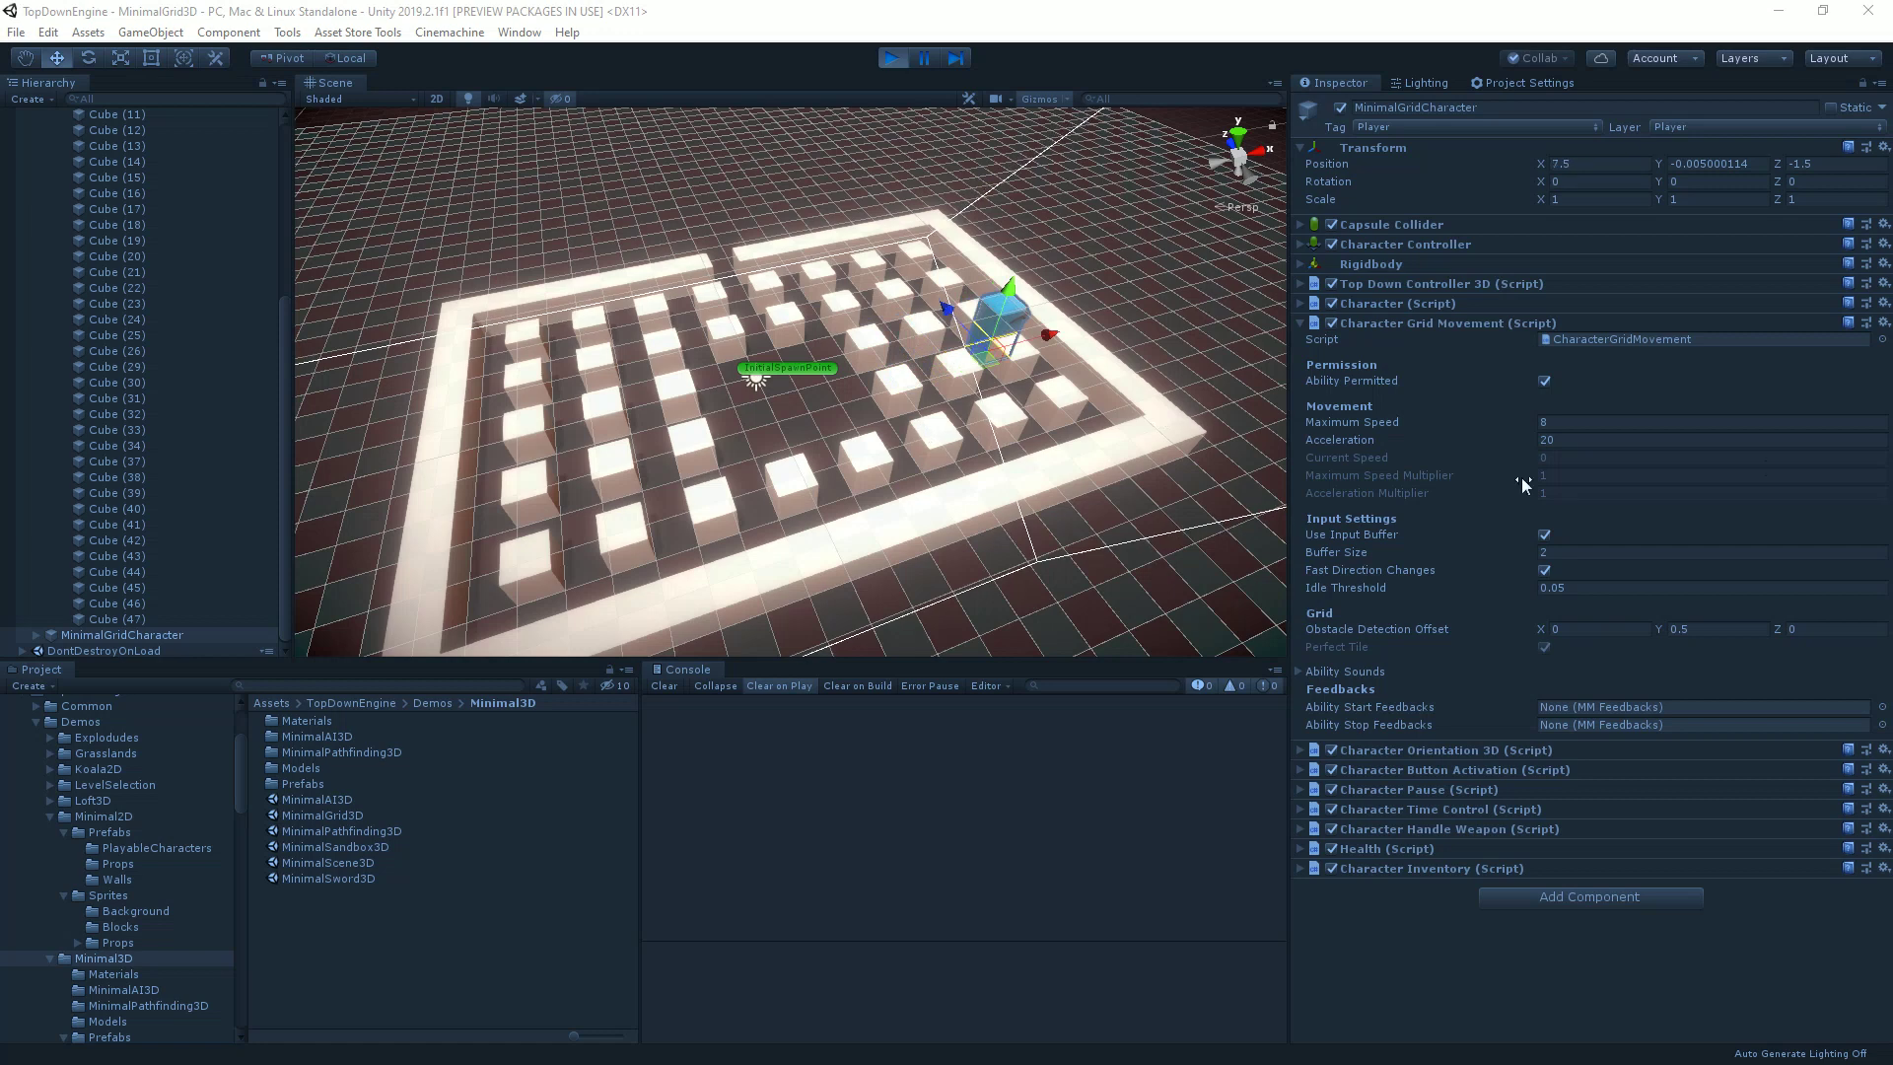
pyautogui.press('Left')
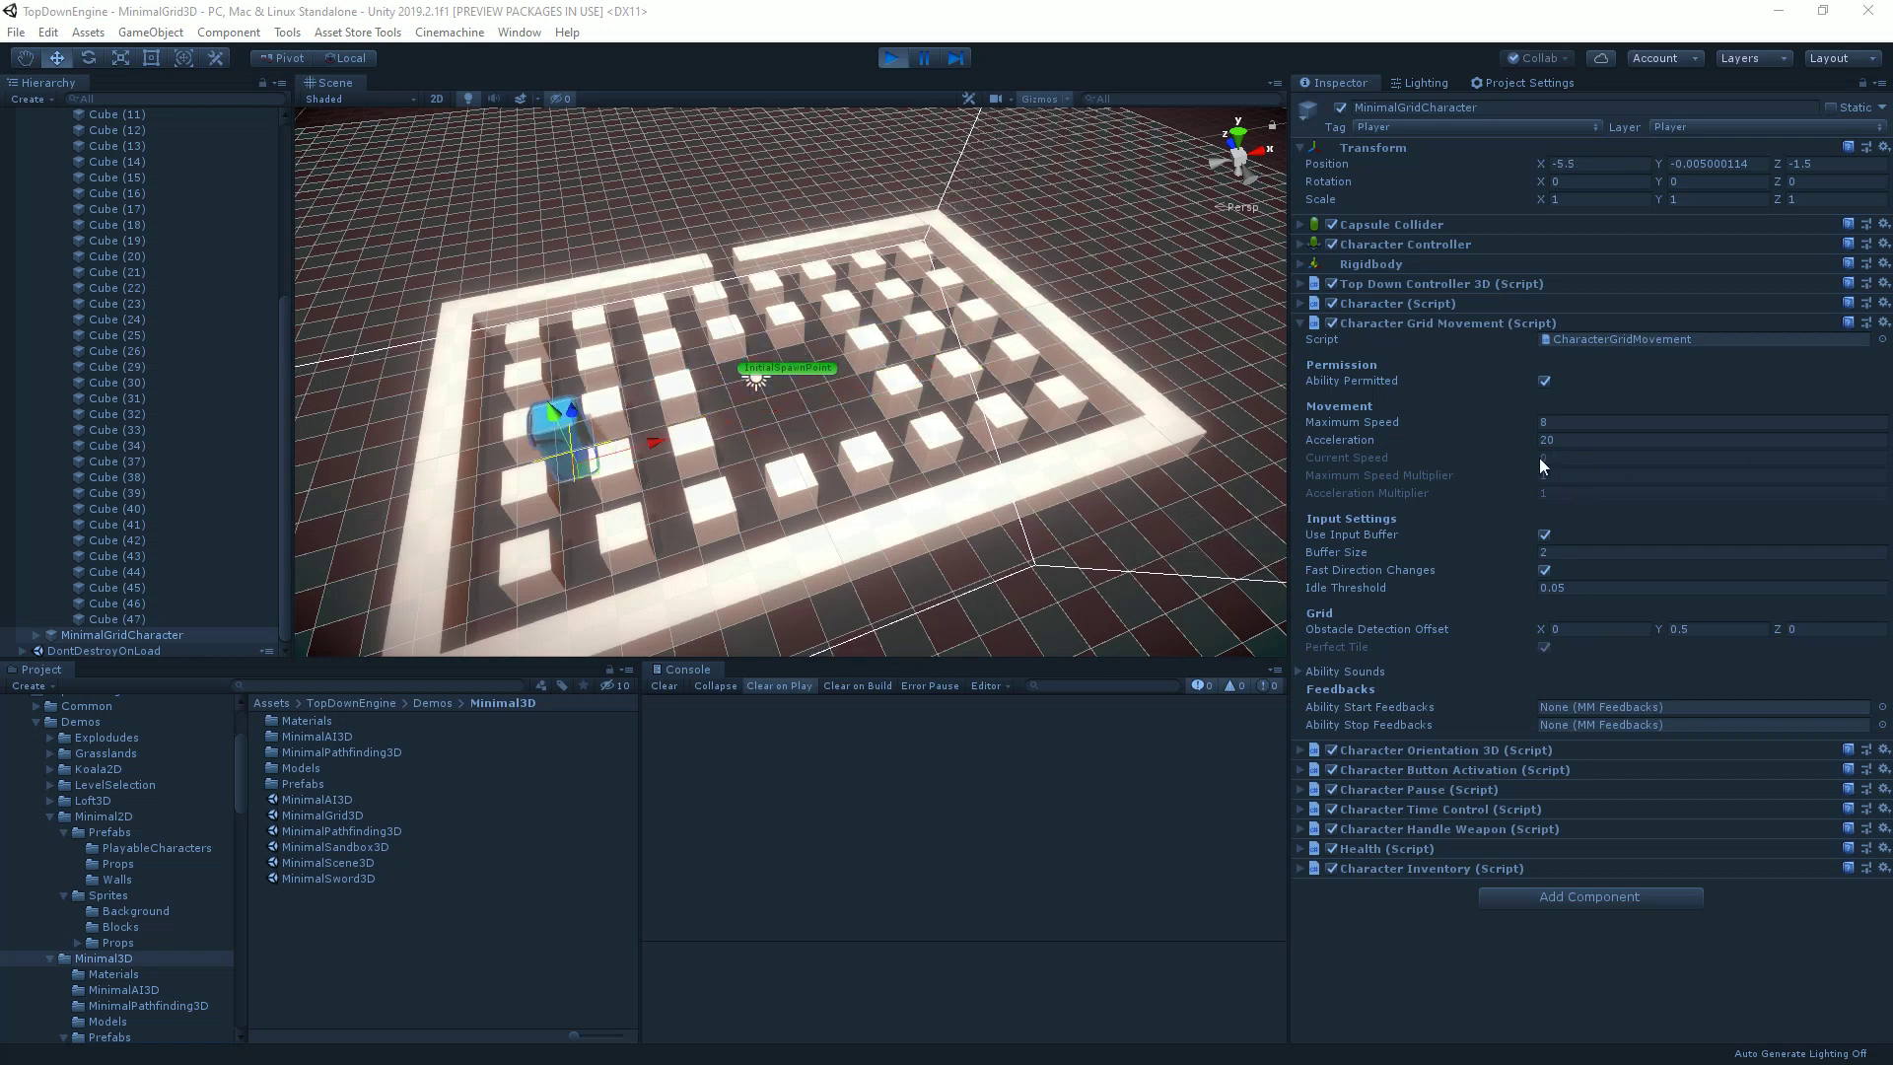
pyautogui.press('Right')
pyautogui.press('Up')
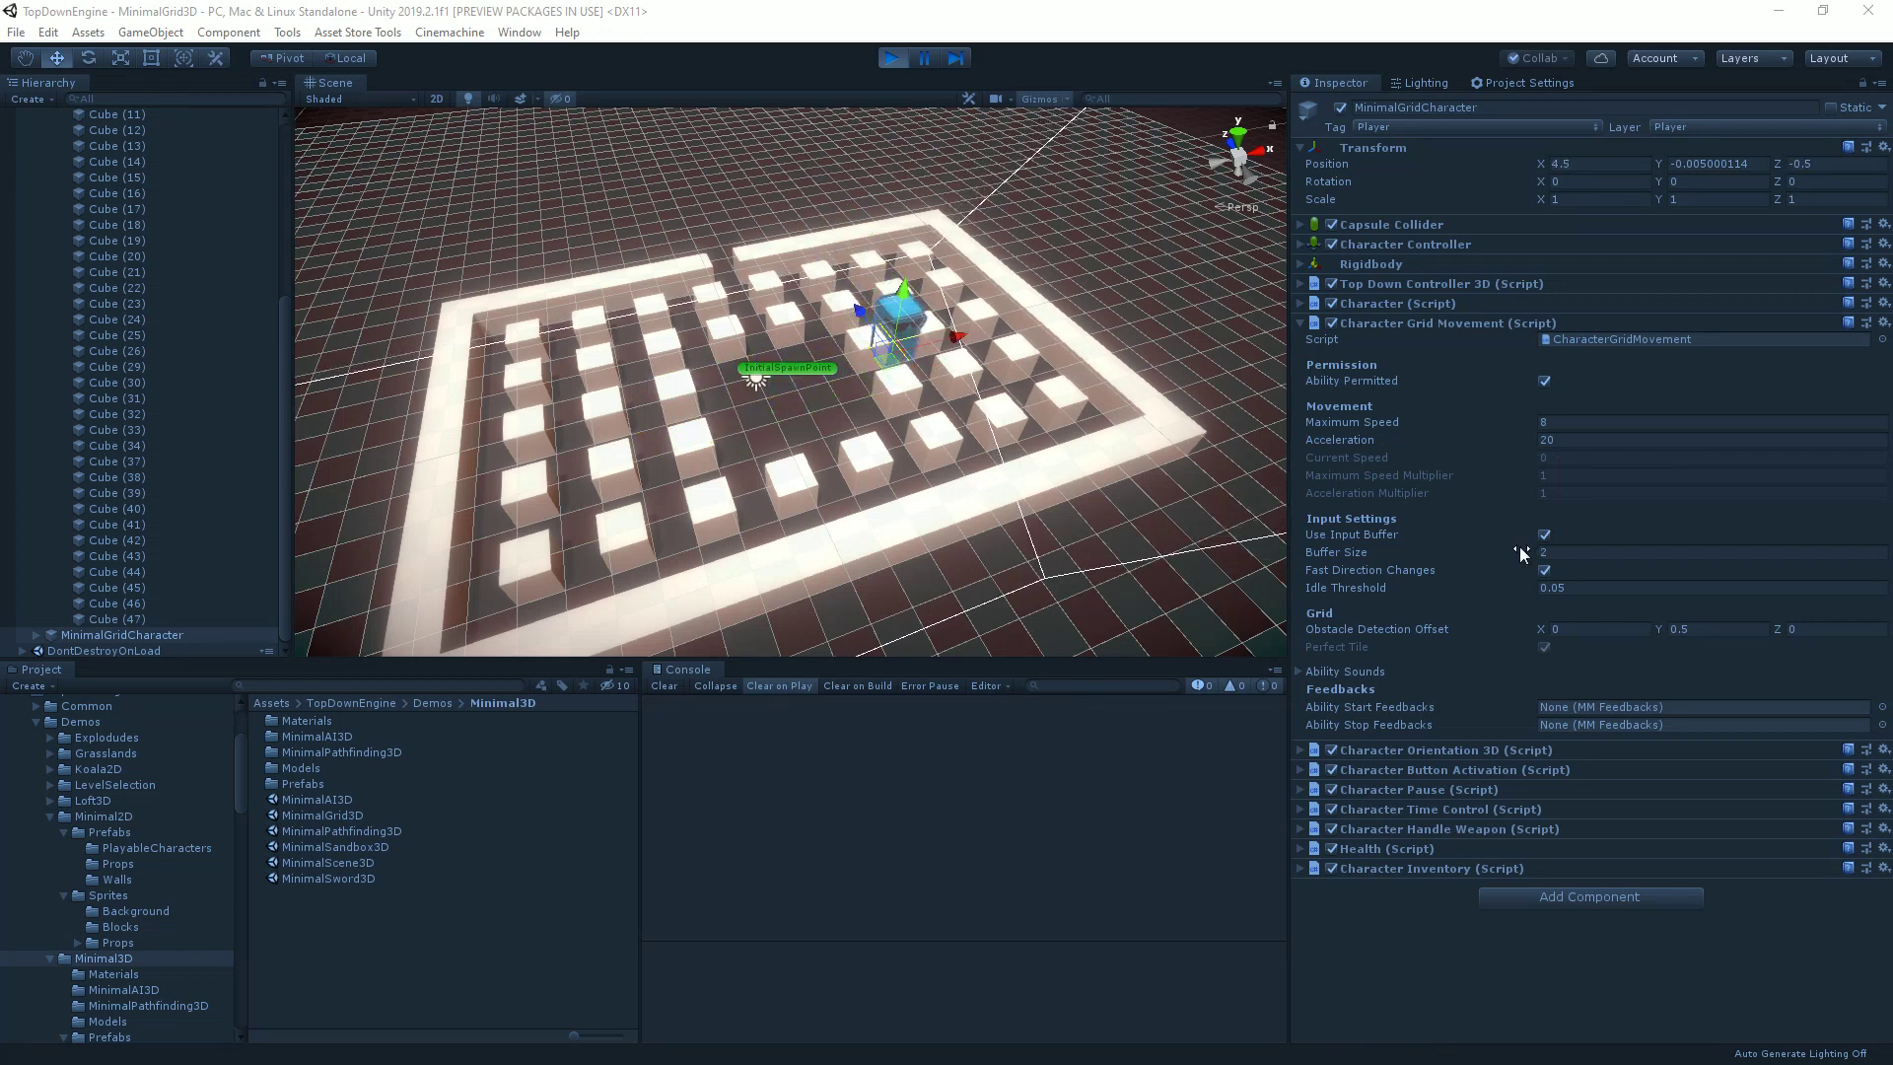
# Drive the character left, forward, right and down in a loop around the cube grid.
pyautogui.press('Left')
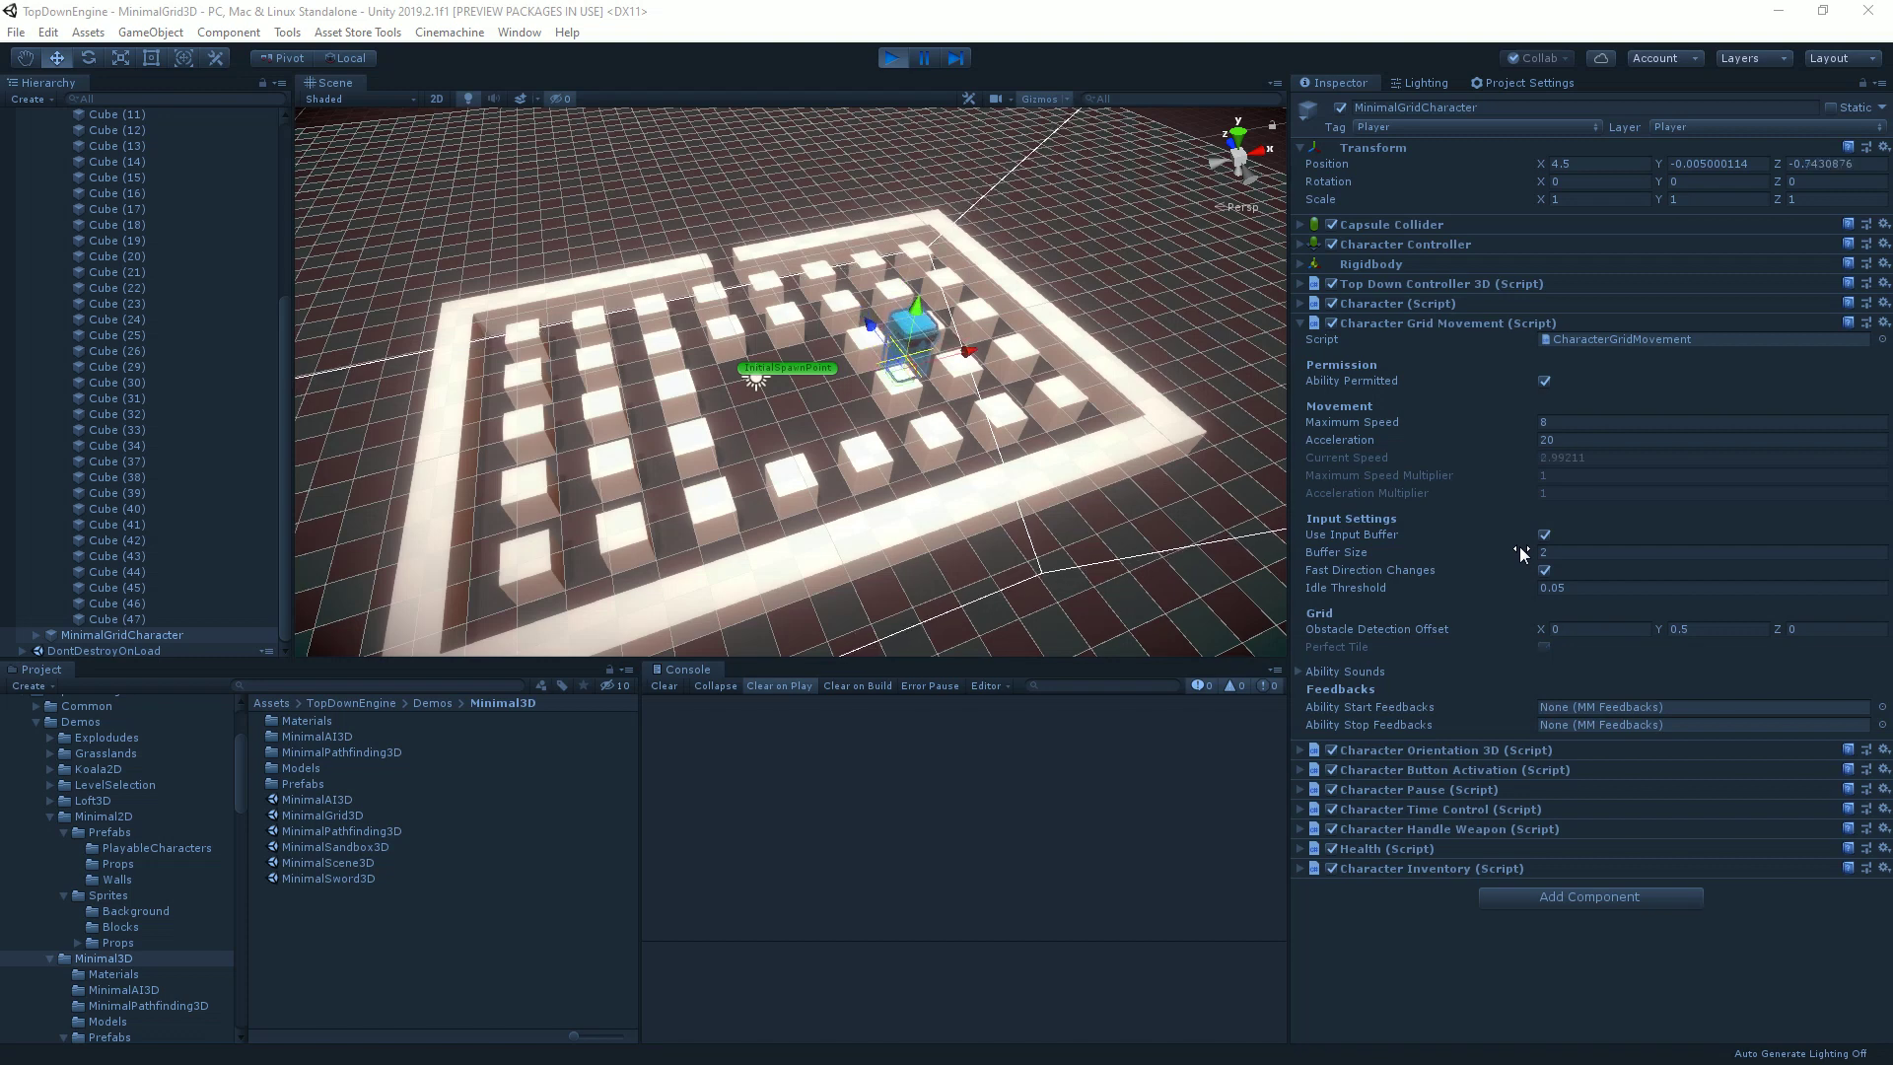
pyautogui.press('Up')
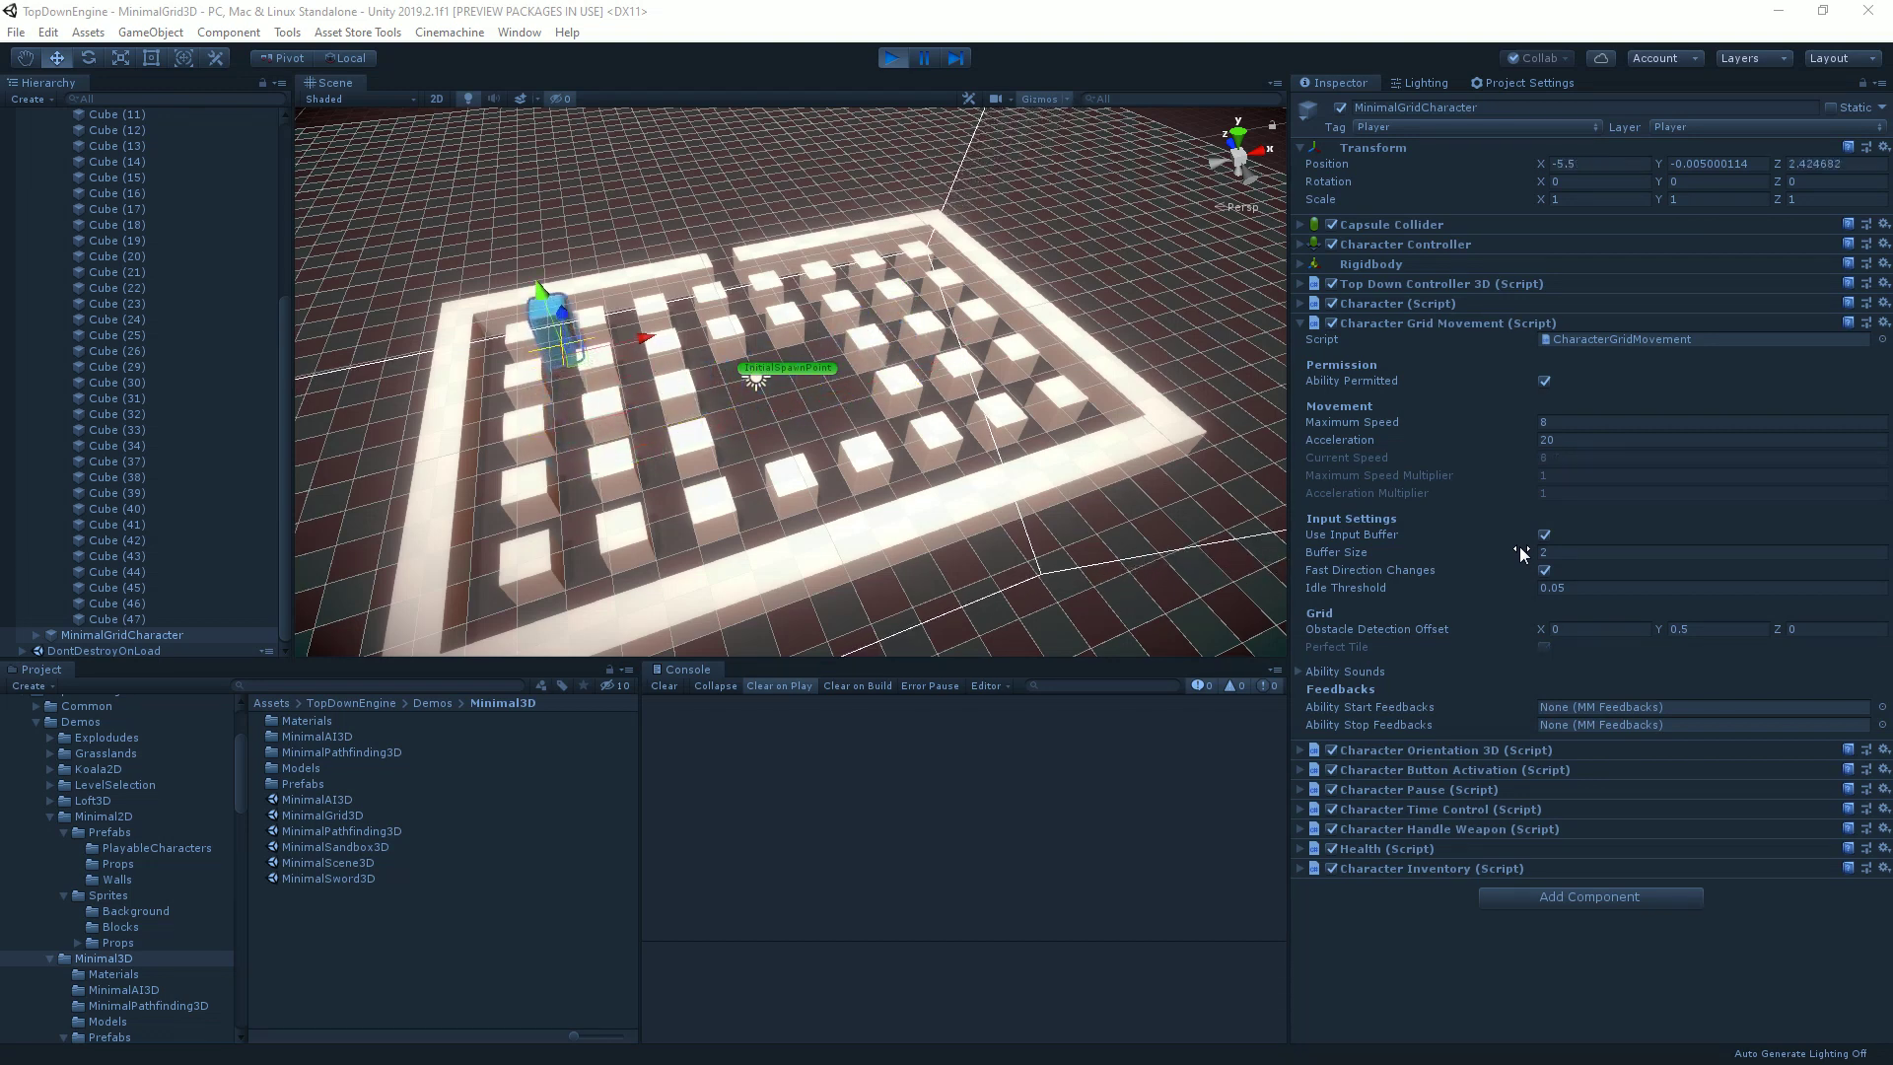
pyautogui.press('Right')
pyautogui.press('Down')
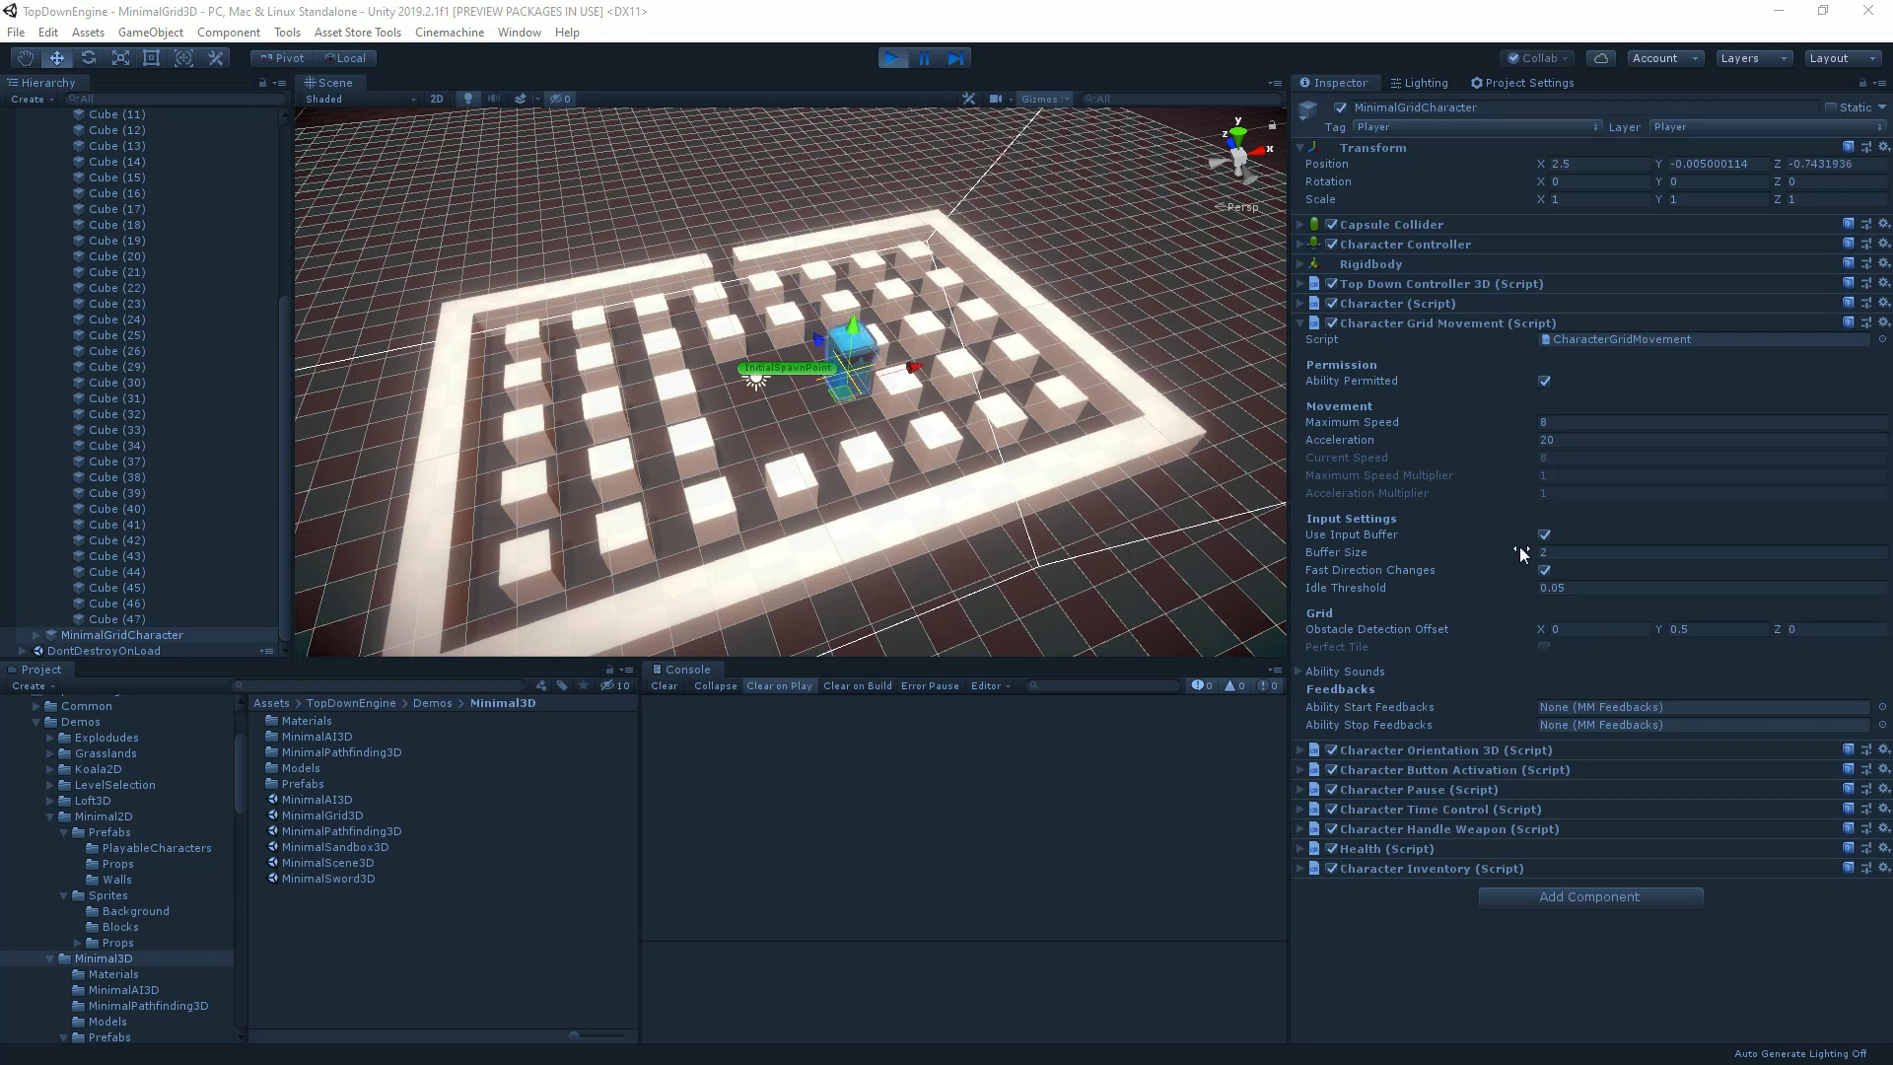
pyautogui.press('Left')
pyautogui.press('Up')
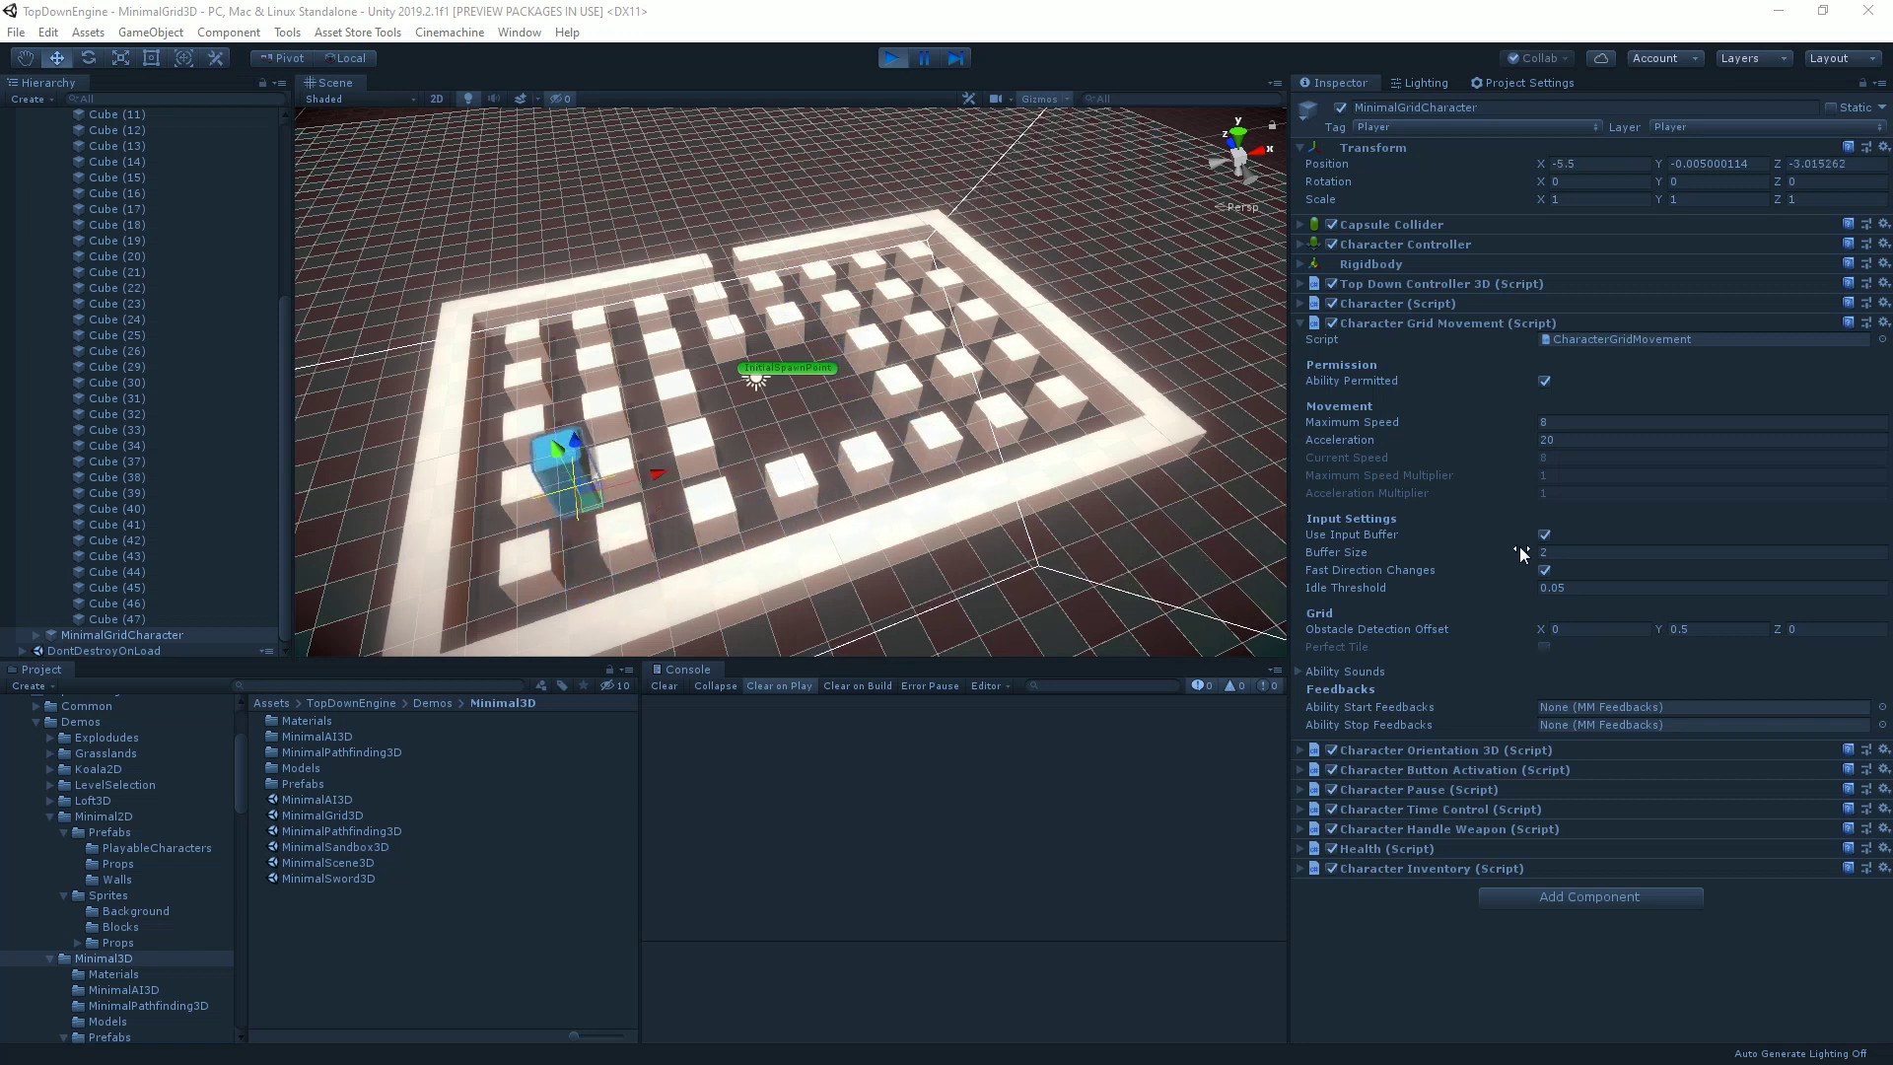
pyautogui.press('Right')
pyautogui.press('Down')
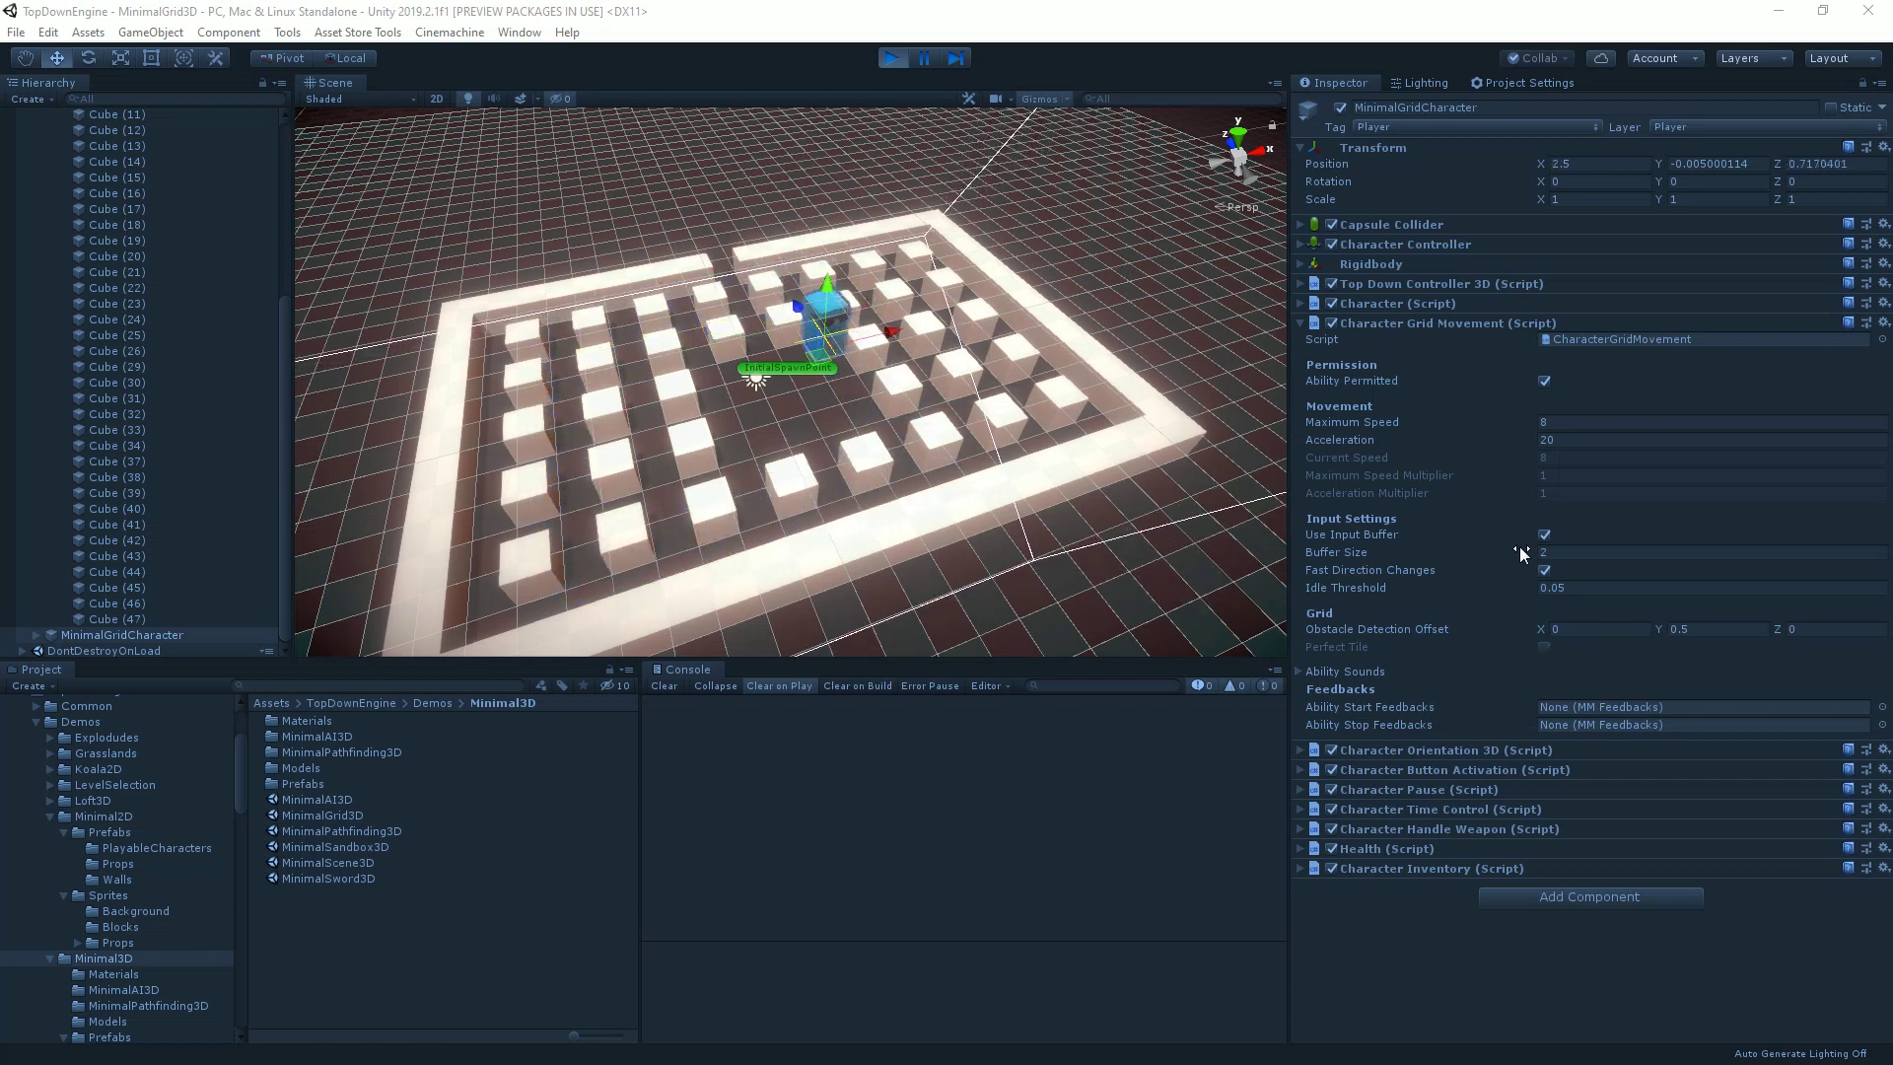
pyautogui.press('Left')
pyautogui.press('Up')
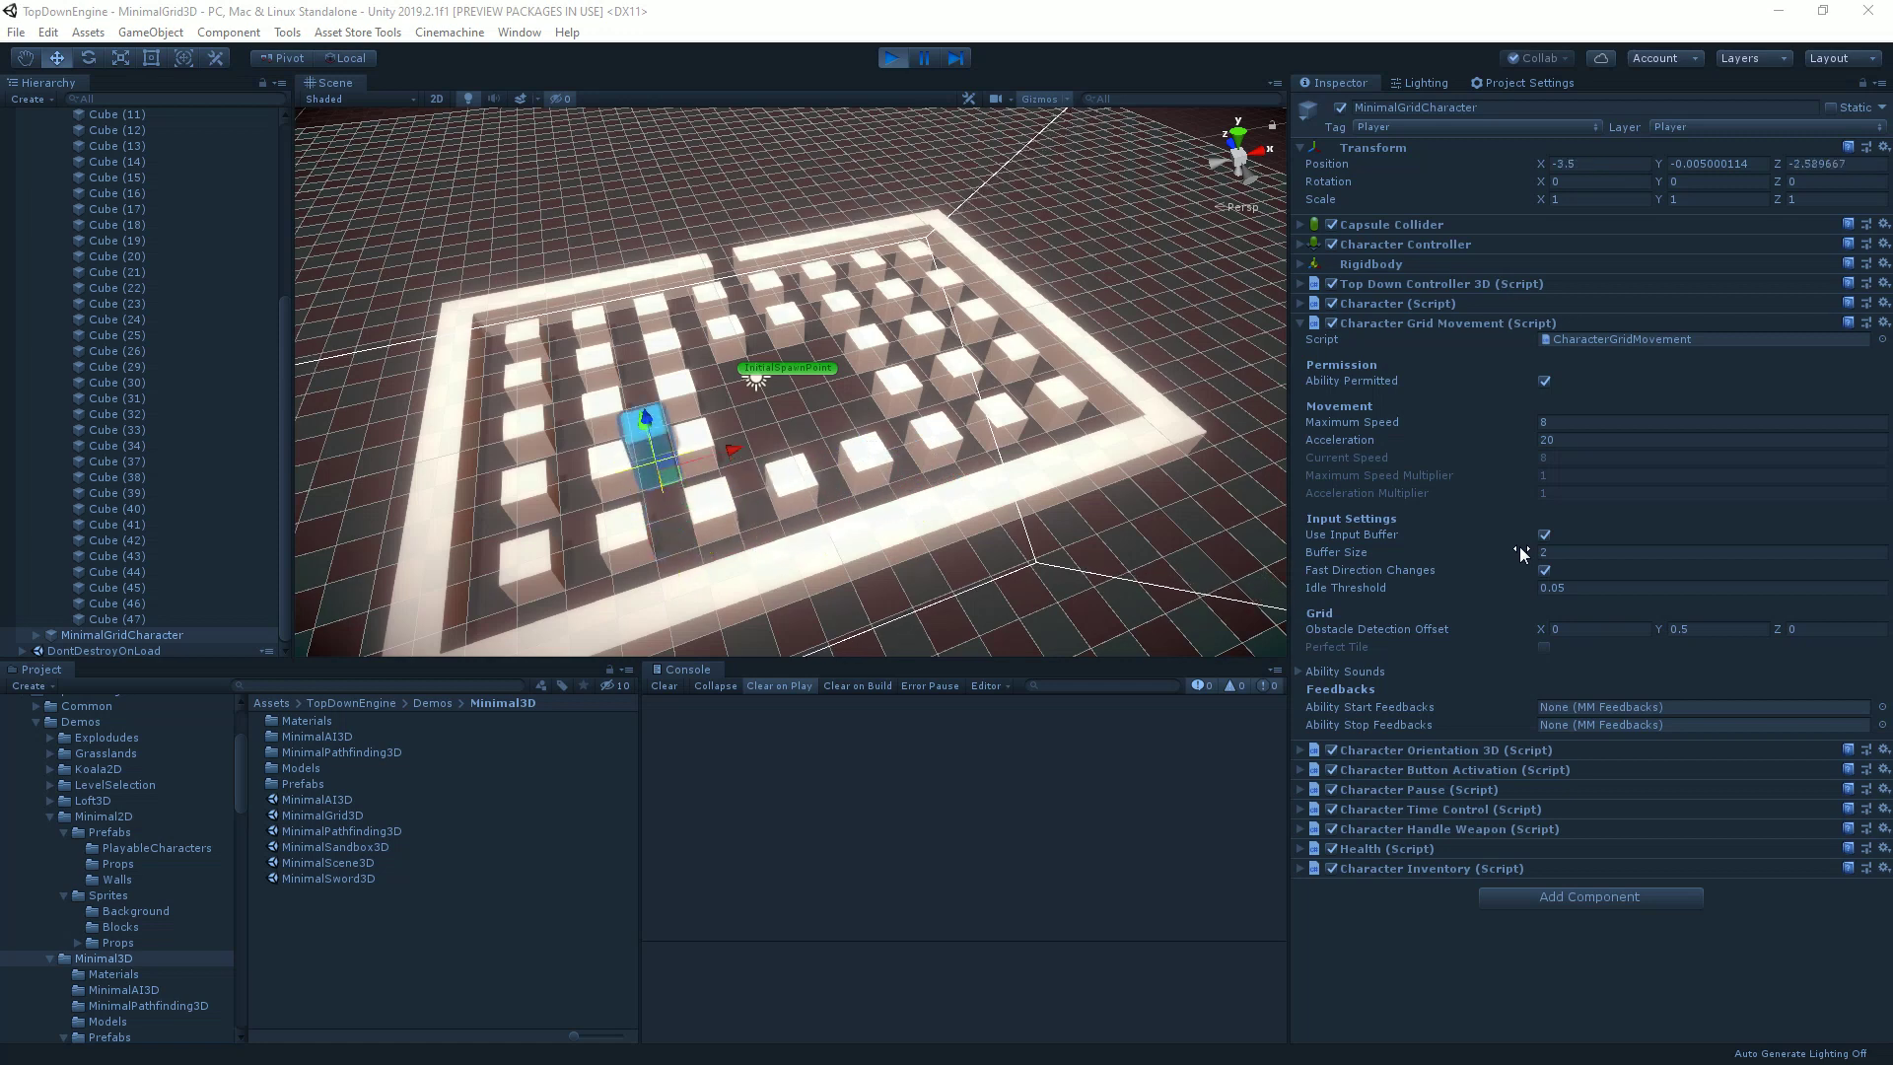
# Zig-zag the character down-left and back up, then along the top and bottom edges.
pyautogui.press('Down')
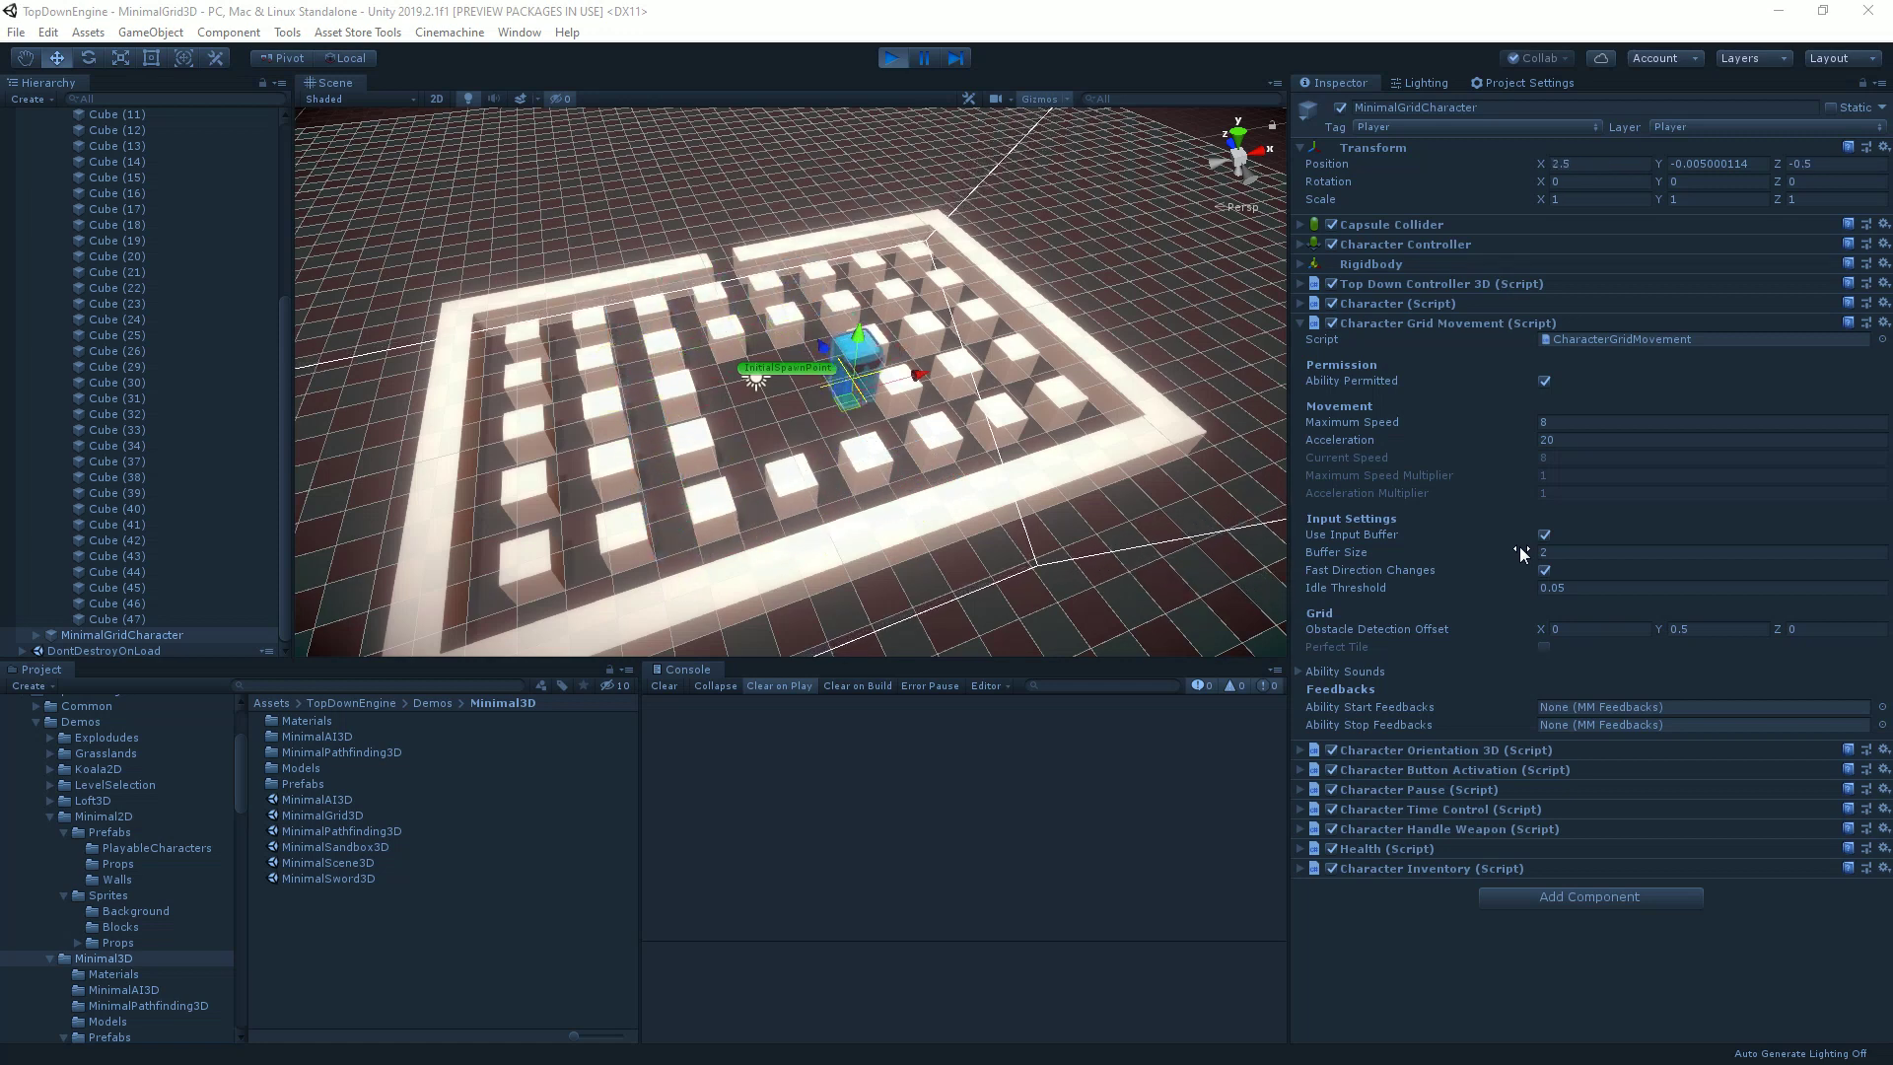
pyautogui.press('Left')
pyautogui.press('Up')
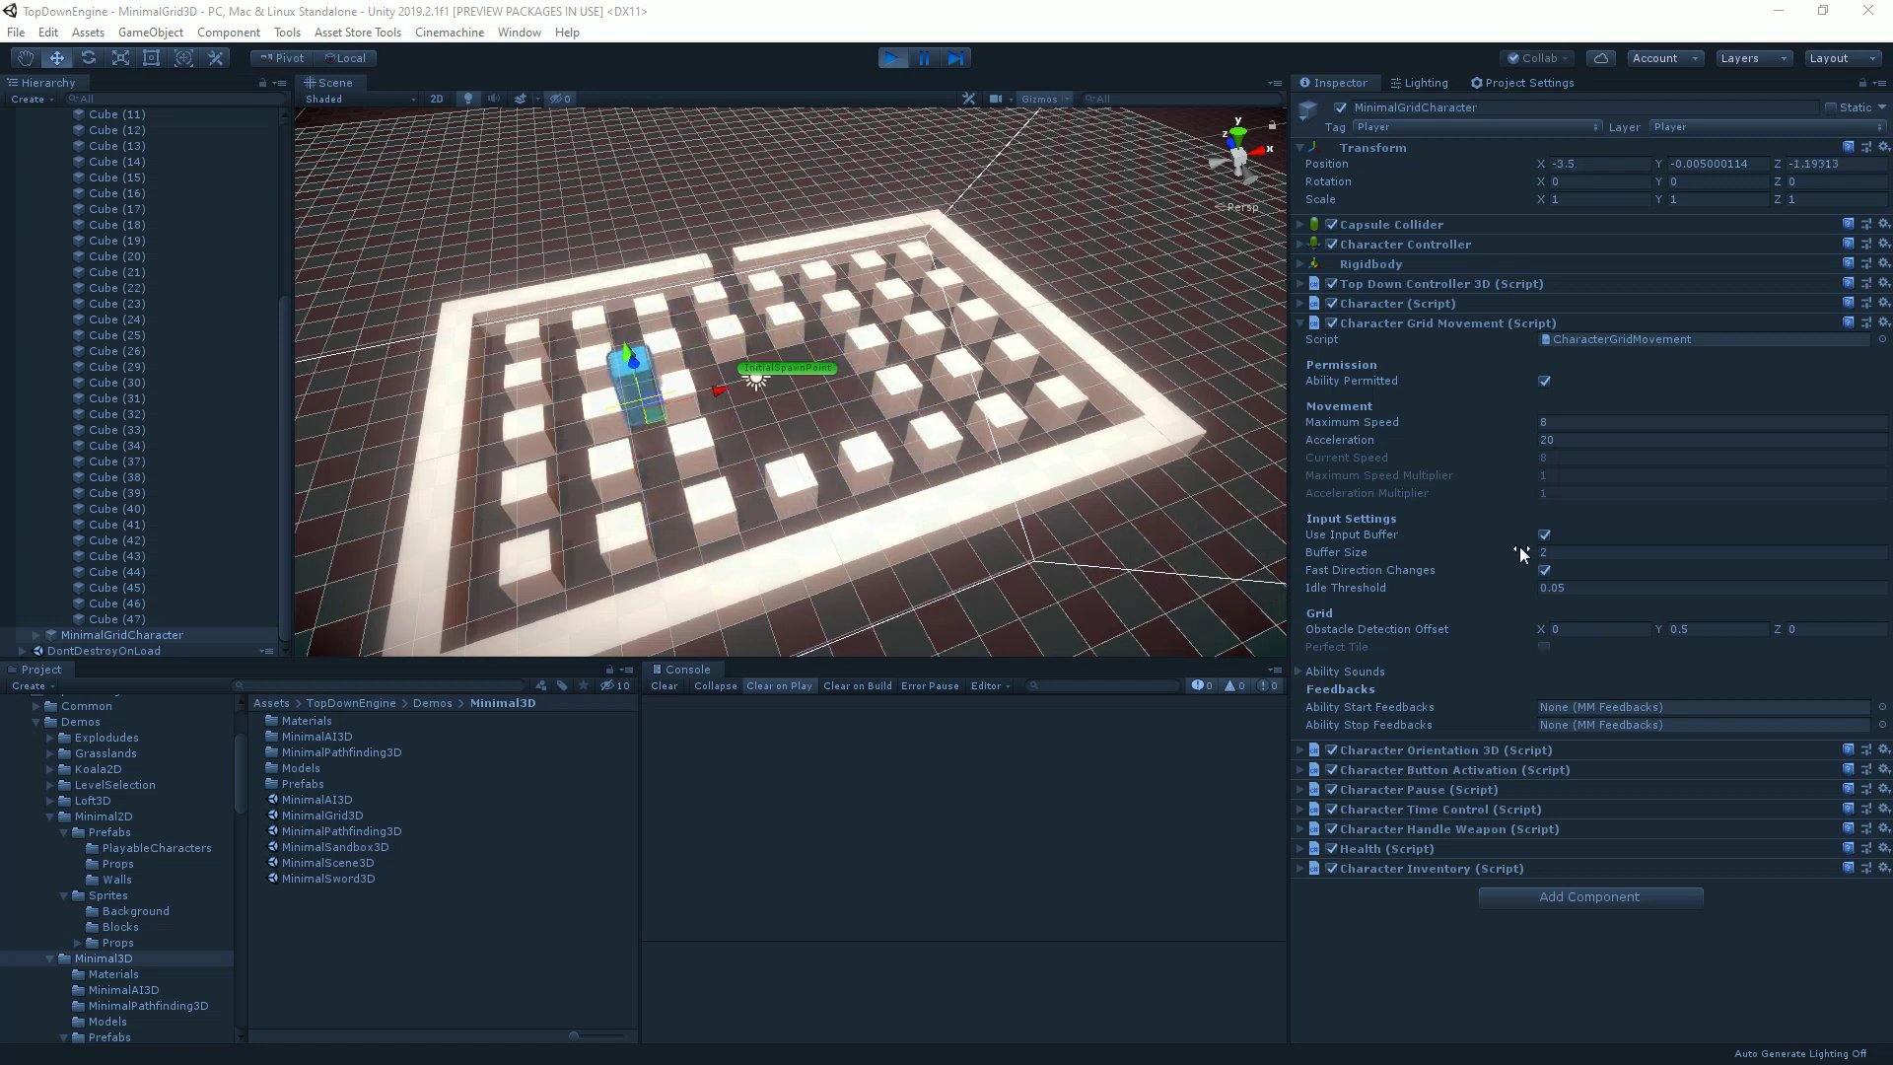
pyautogui.press('Down')
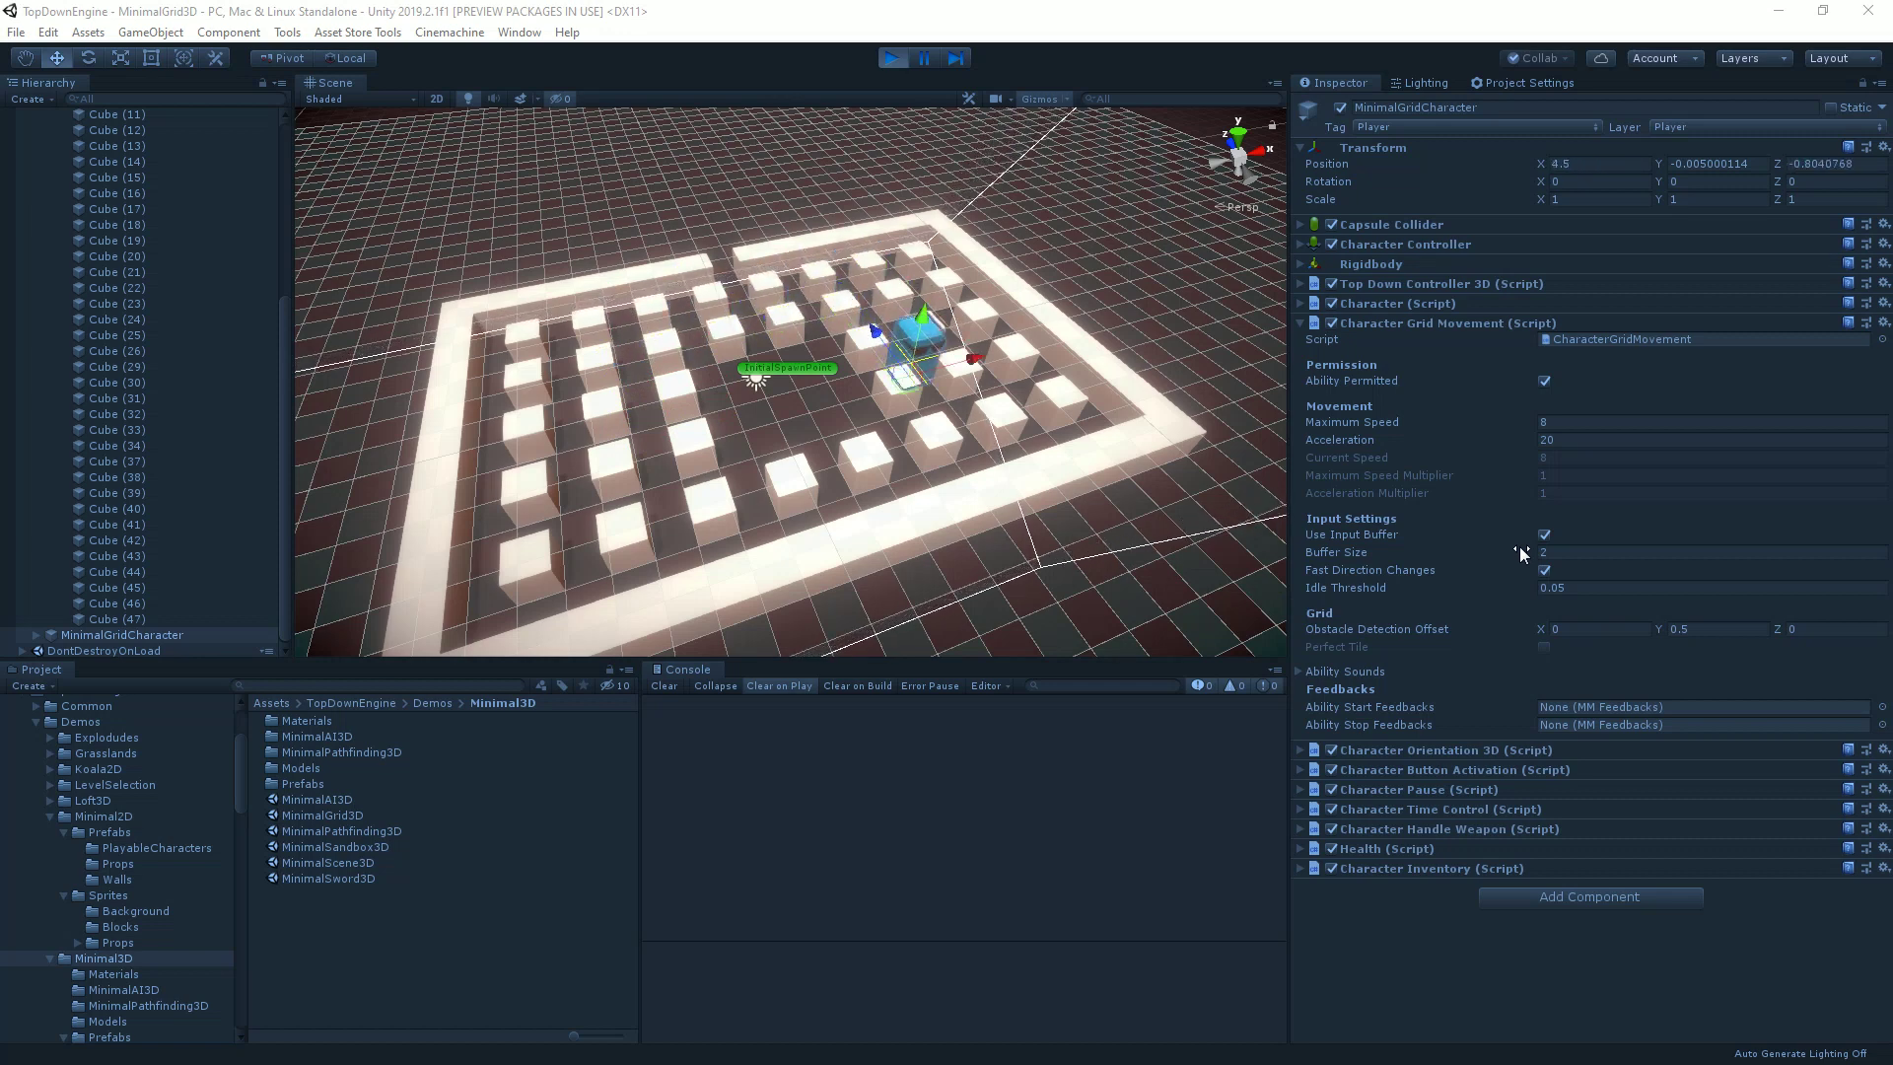
pyautogui.press('Left')
pyautogui.press('Up')
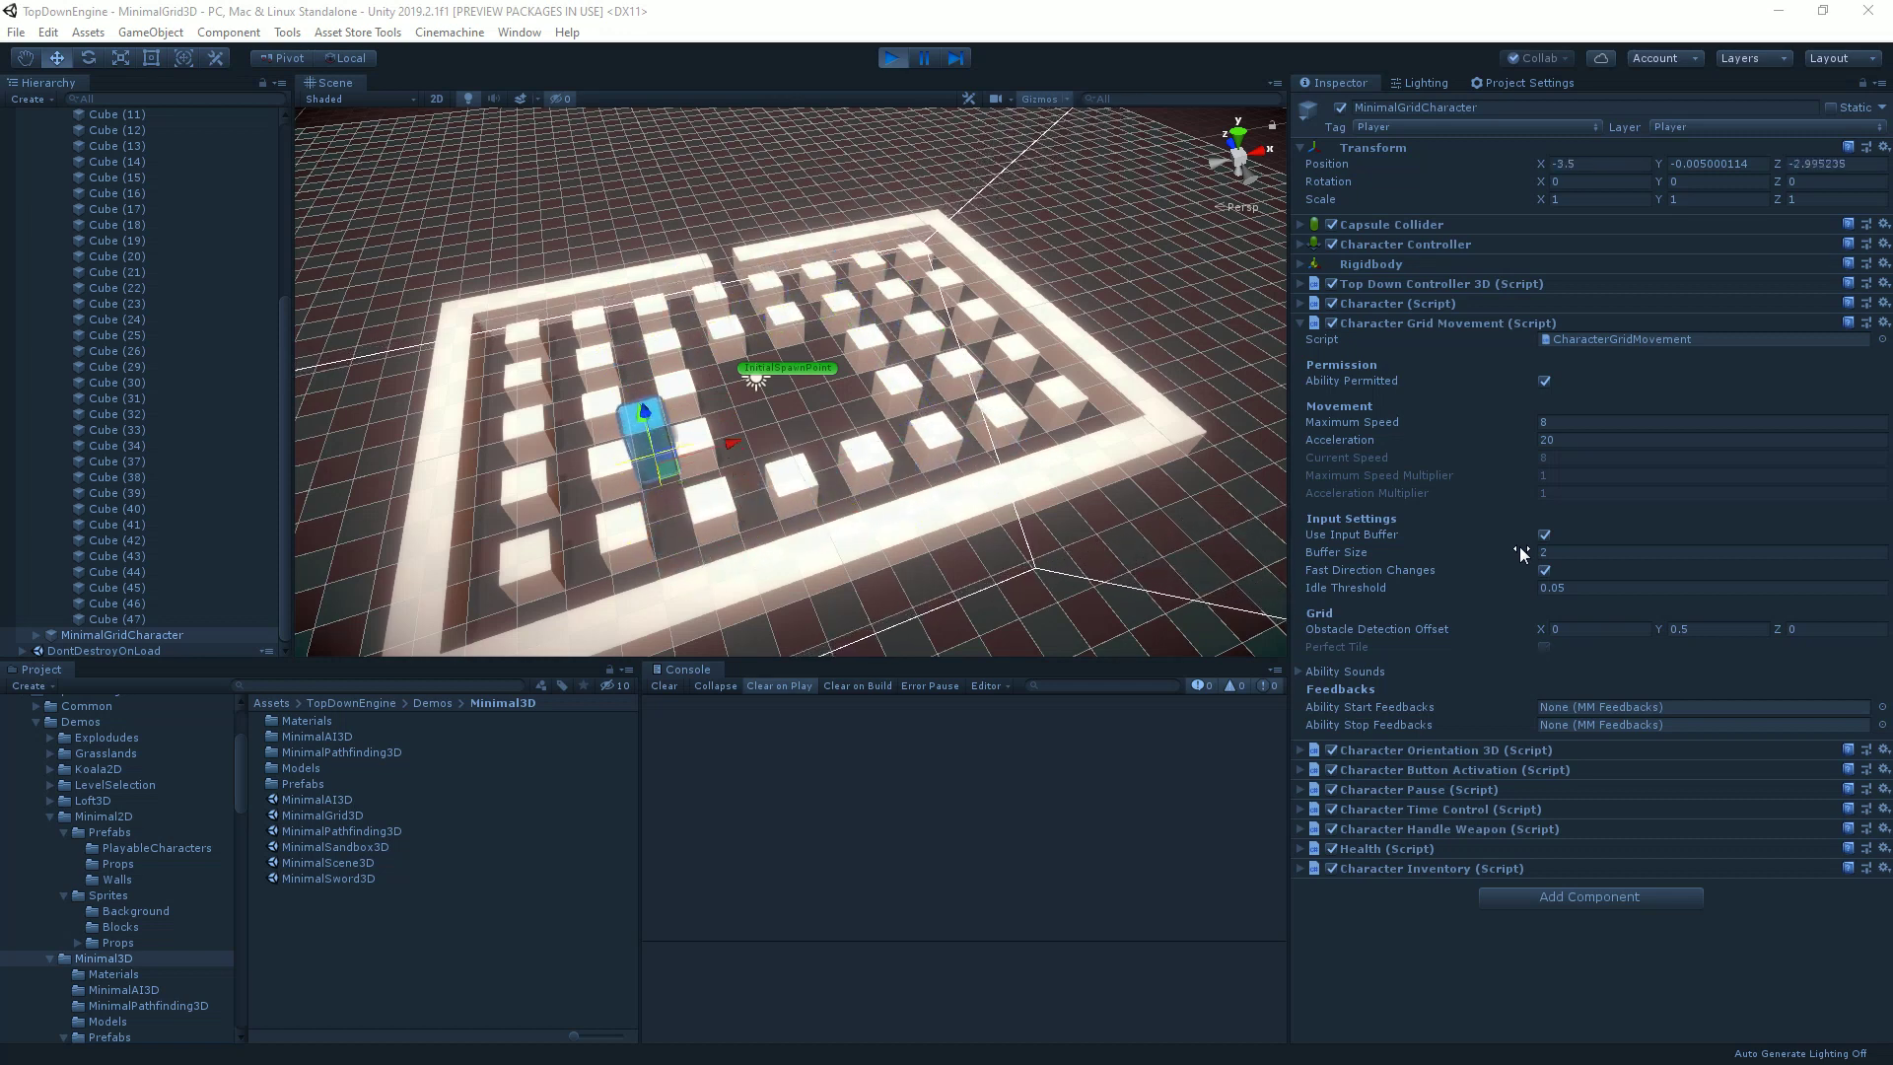
pyautogui.press('Right')
pyautogui.press('Down')
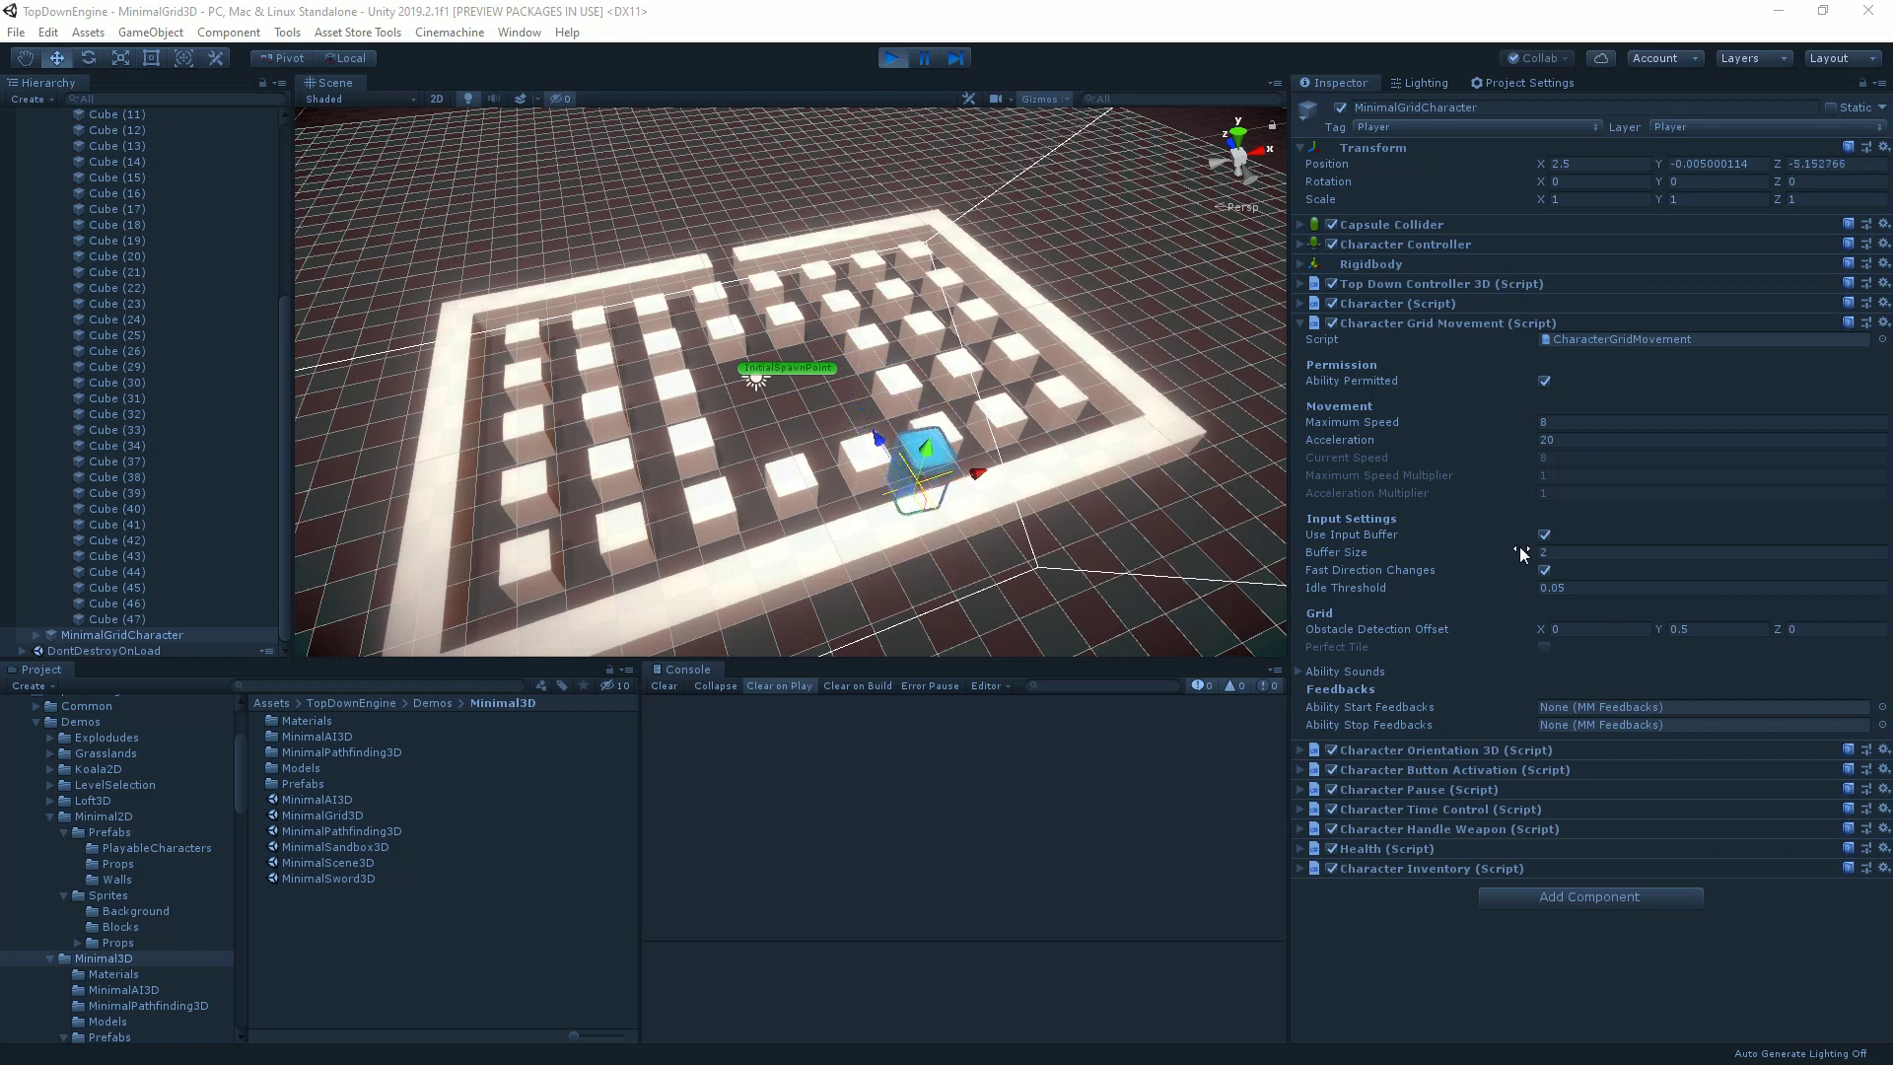
pyautogui.press('Left')
pyautogui.press('Up')
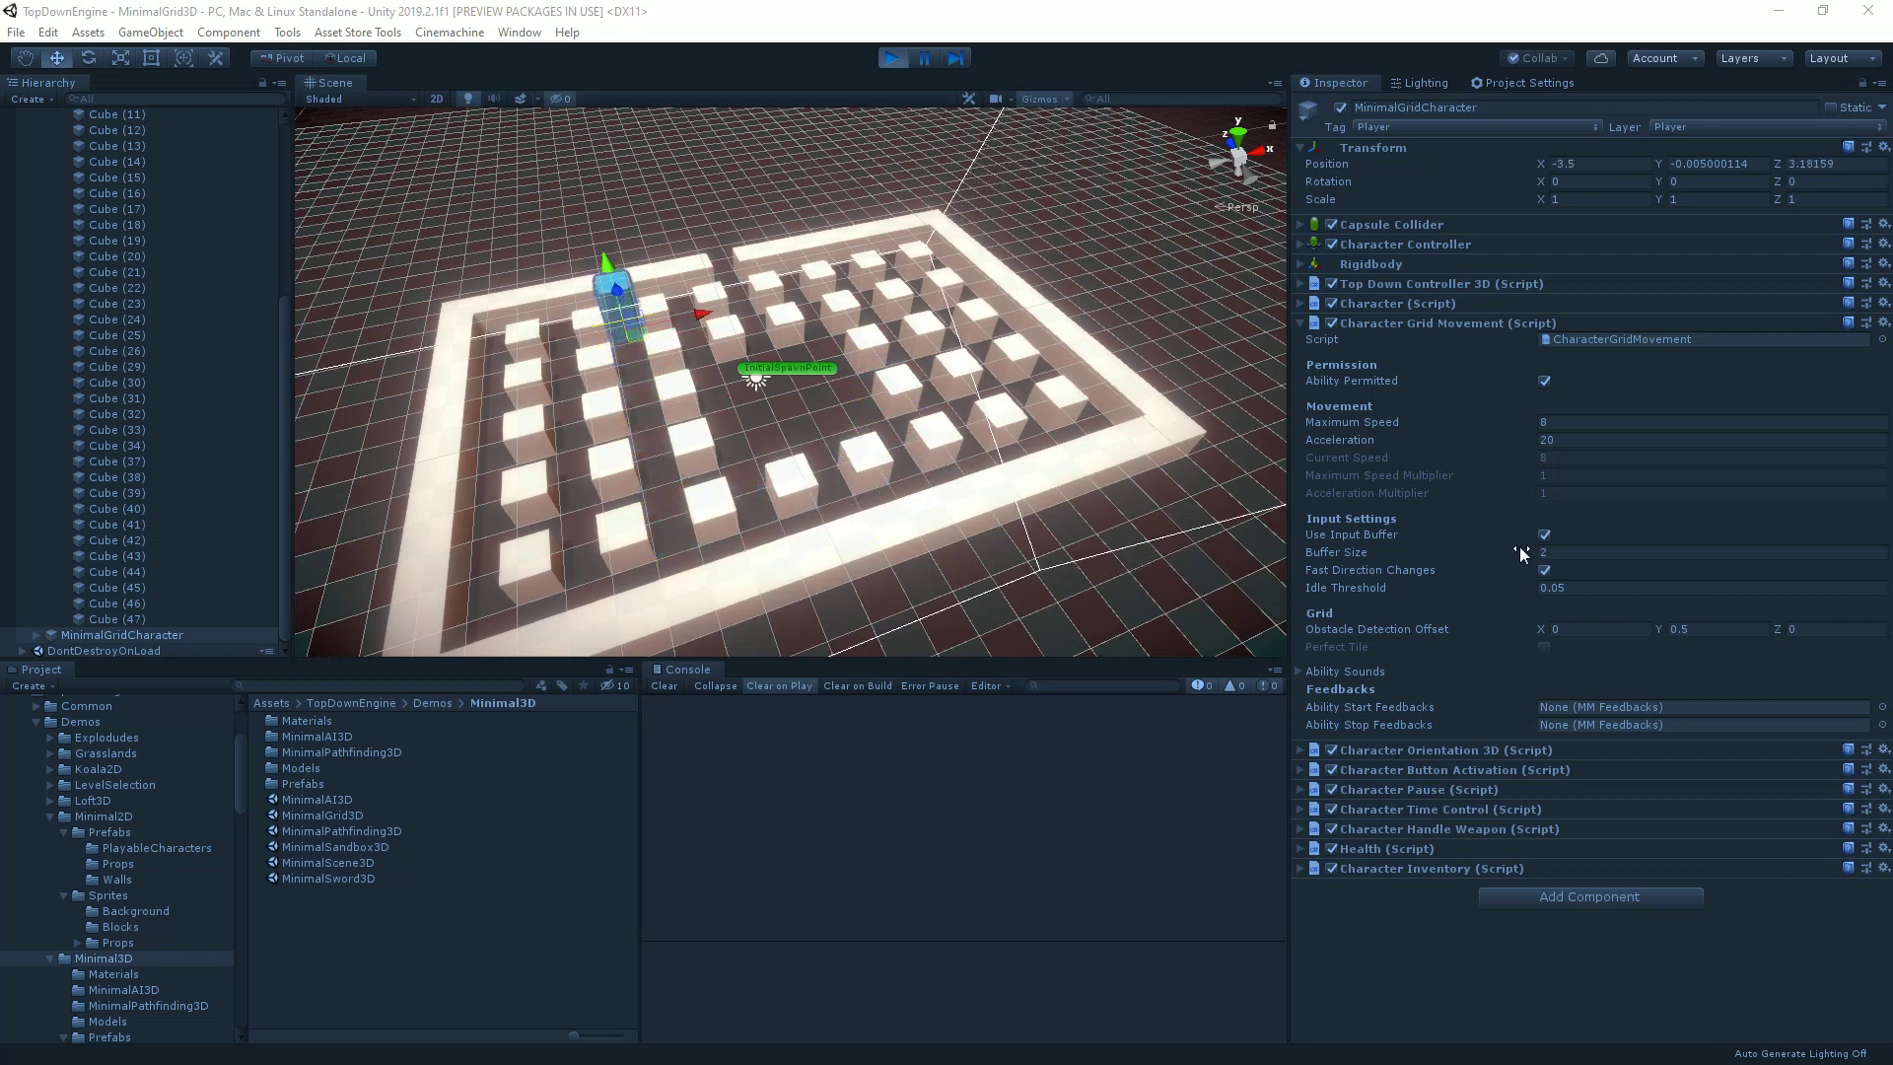
pyautogui.press('Right')
pyautogui.press('Down')
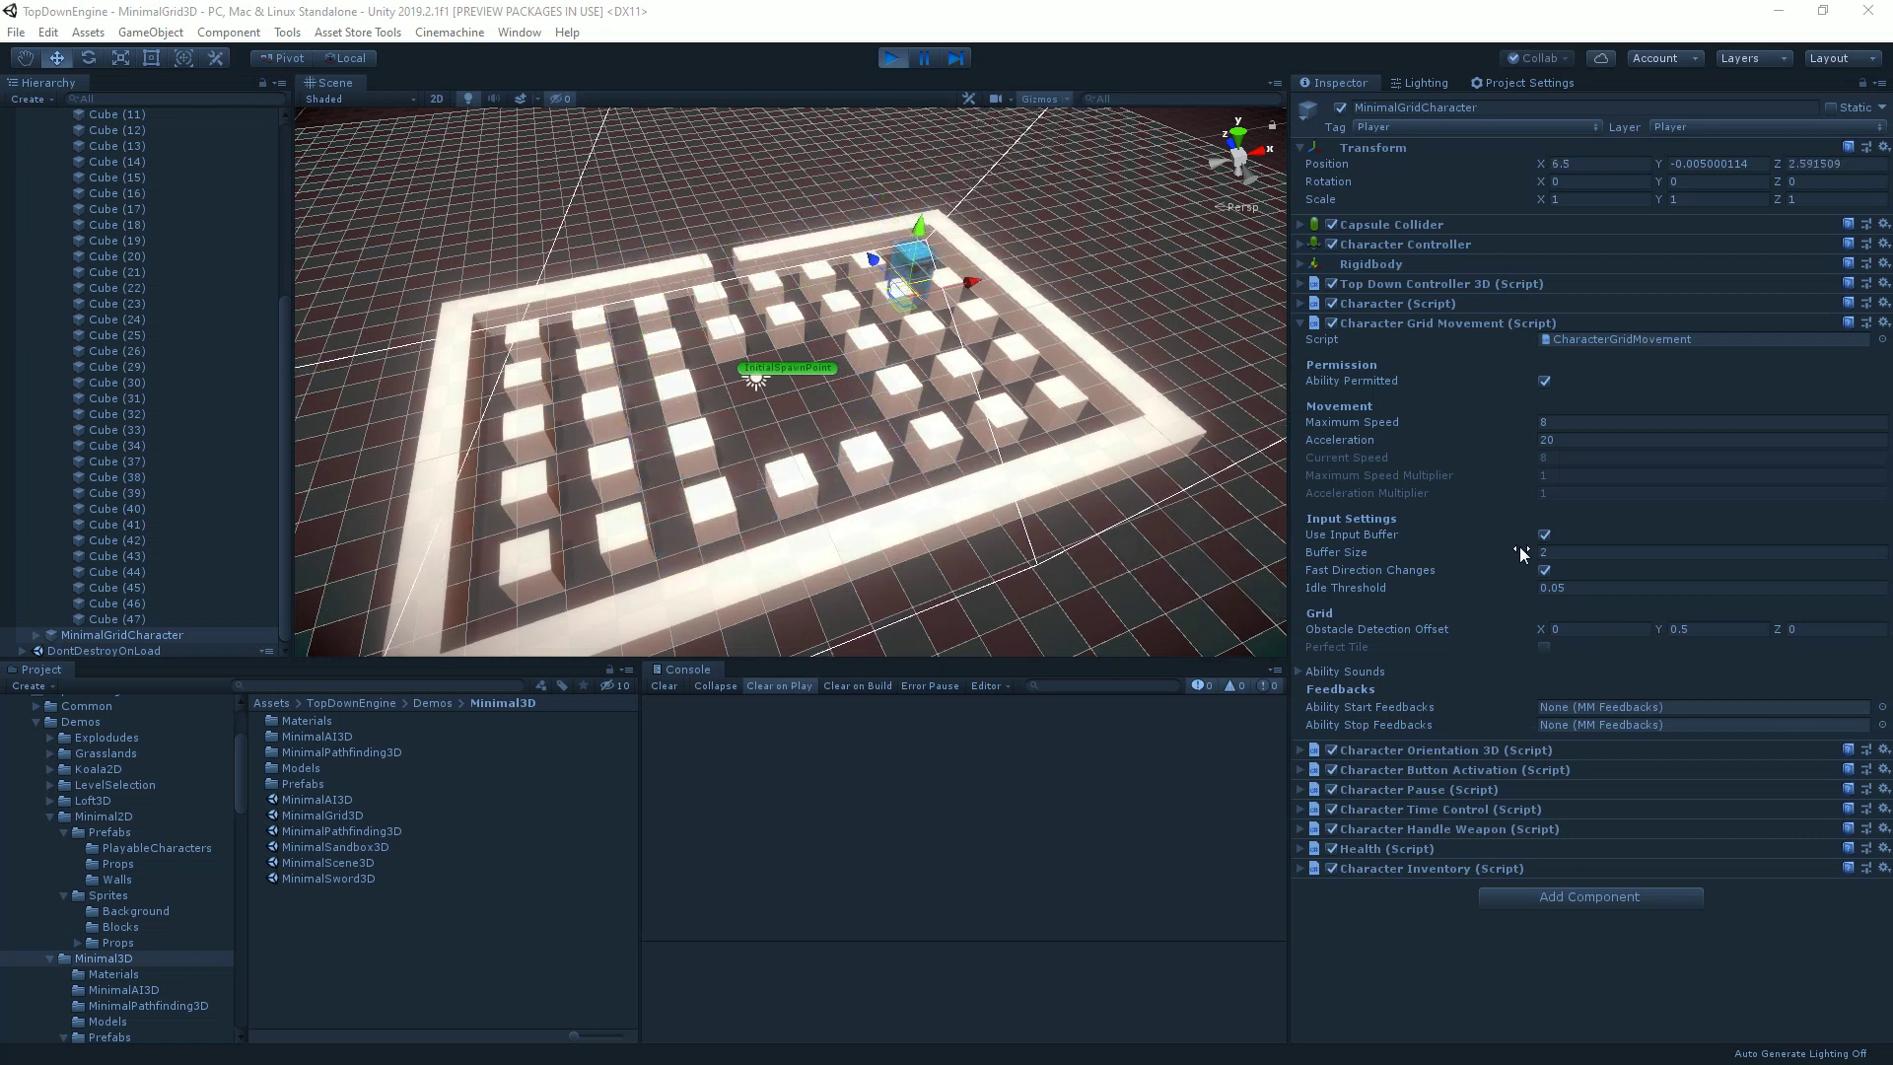
pyautogui.press('Left')
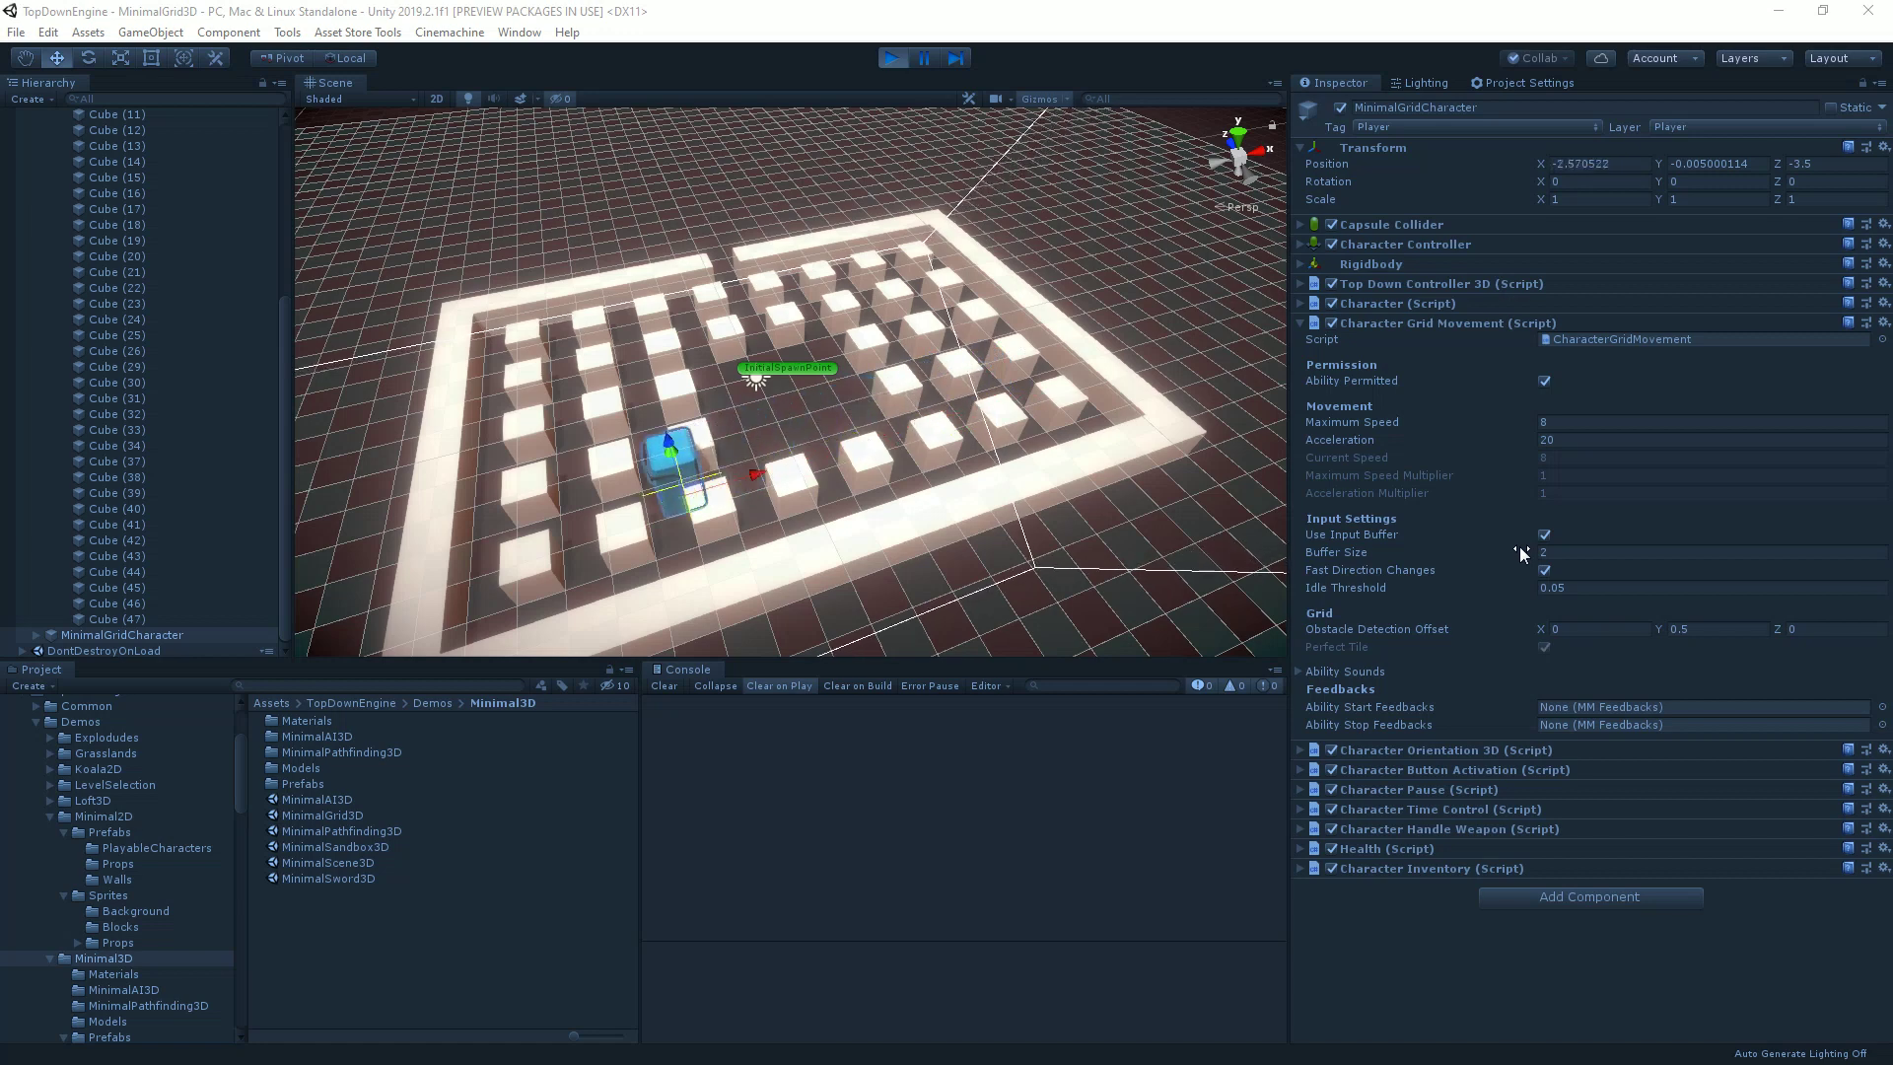
# Test quick direction changes mid-grid and along the bottom, watching the Position values update.
pyautogui.press('Up')
pyautogui.press('Right')
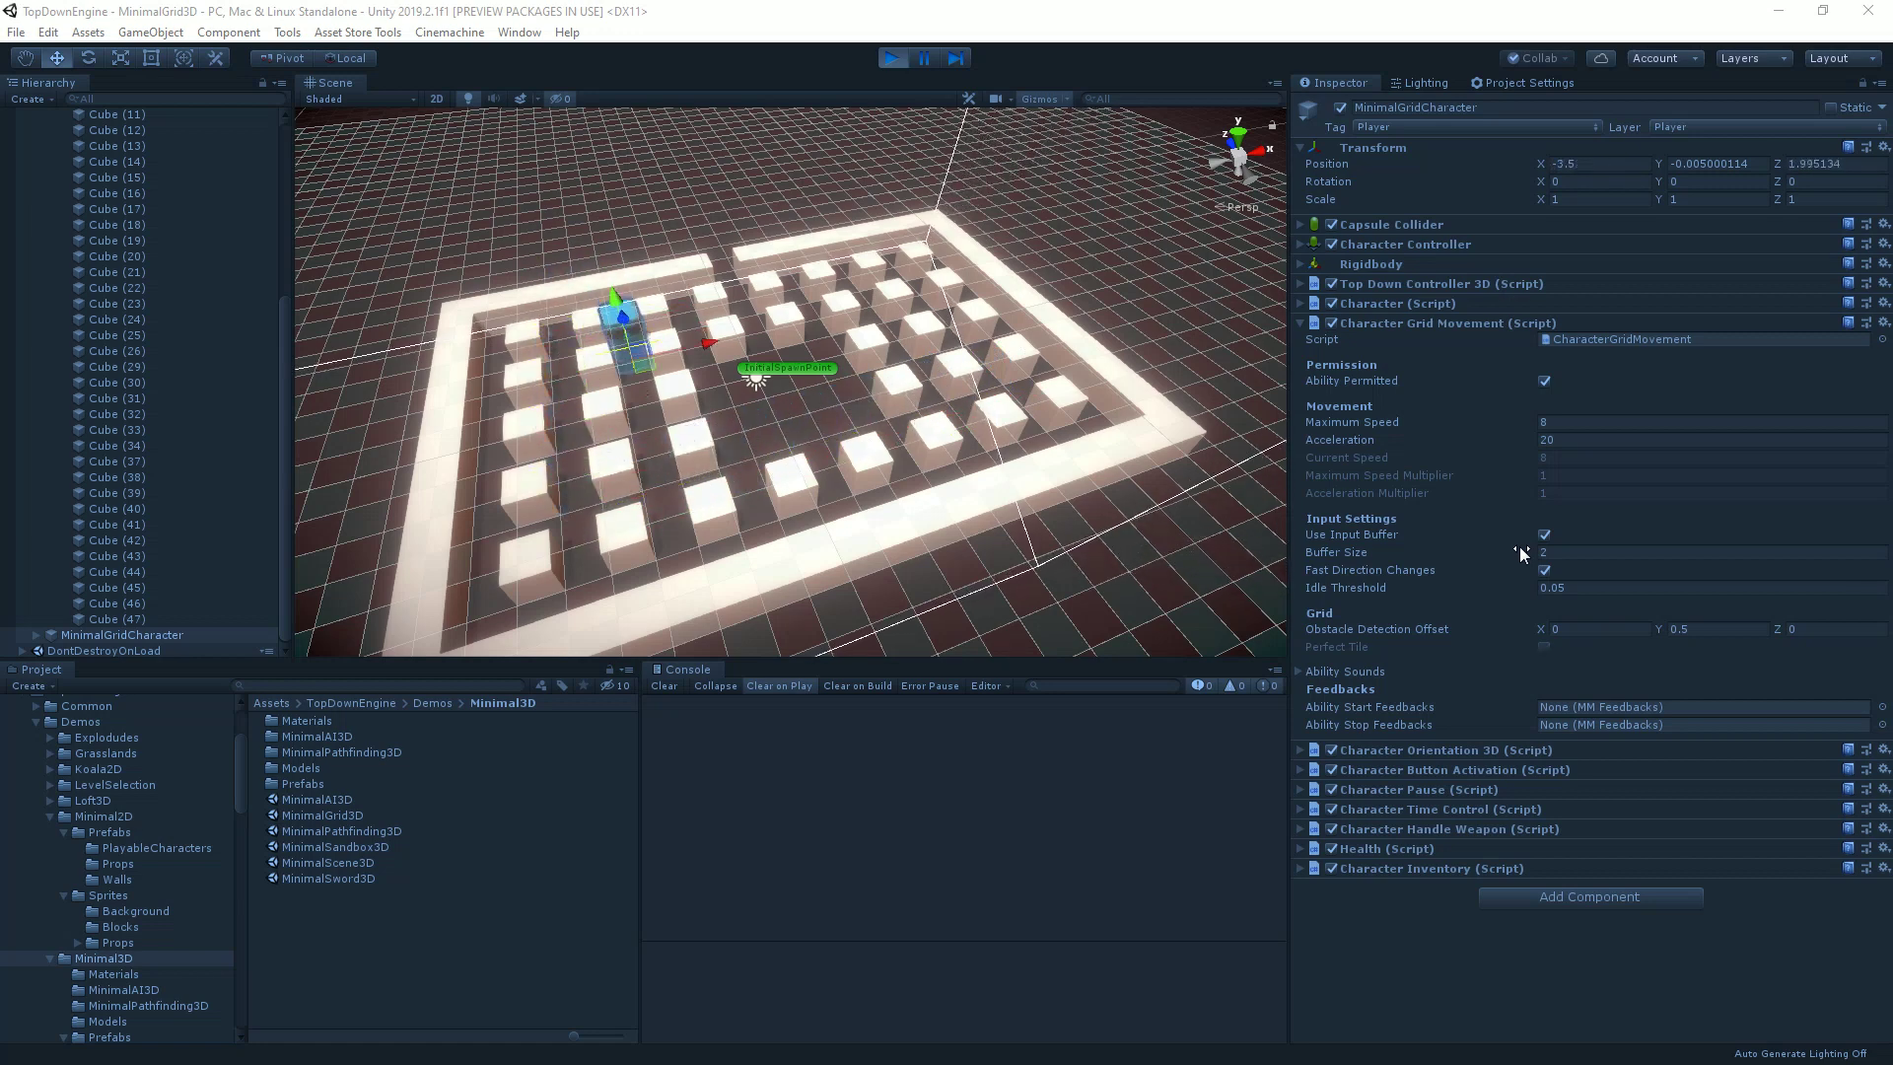
pyautogui.press('Down')
pyautogui.press('Right')
pyautogui.press('Up')
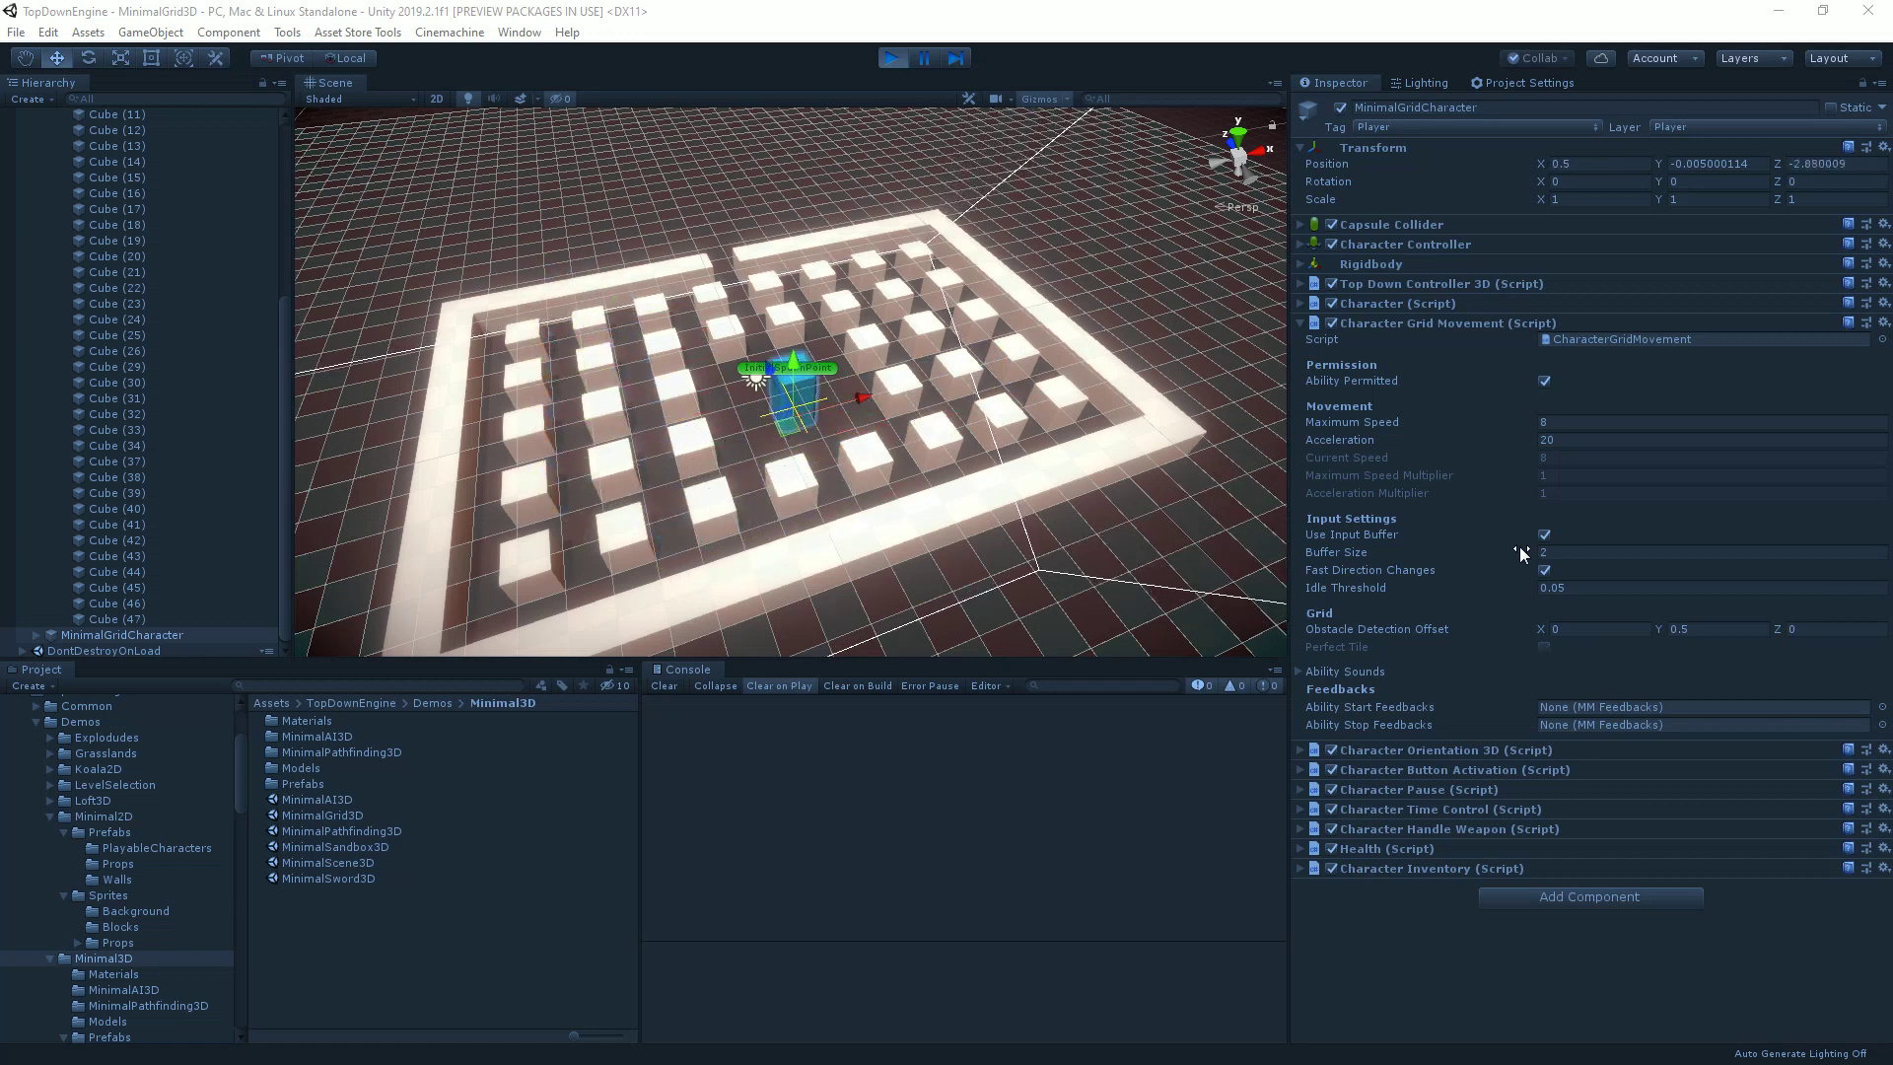
pyautogui.press('Right')
pyautogui.press('Down')
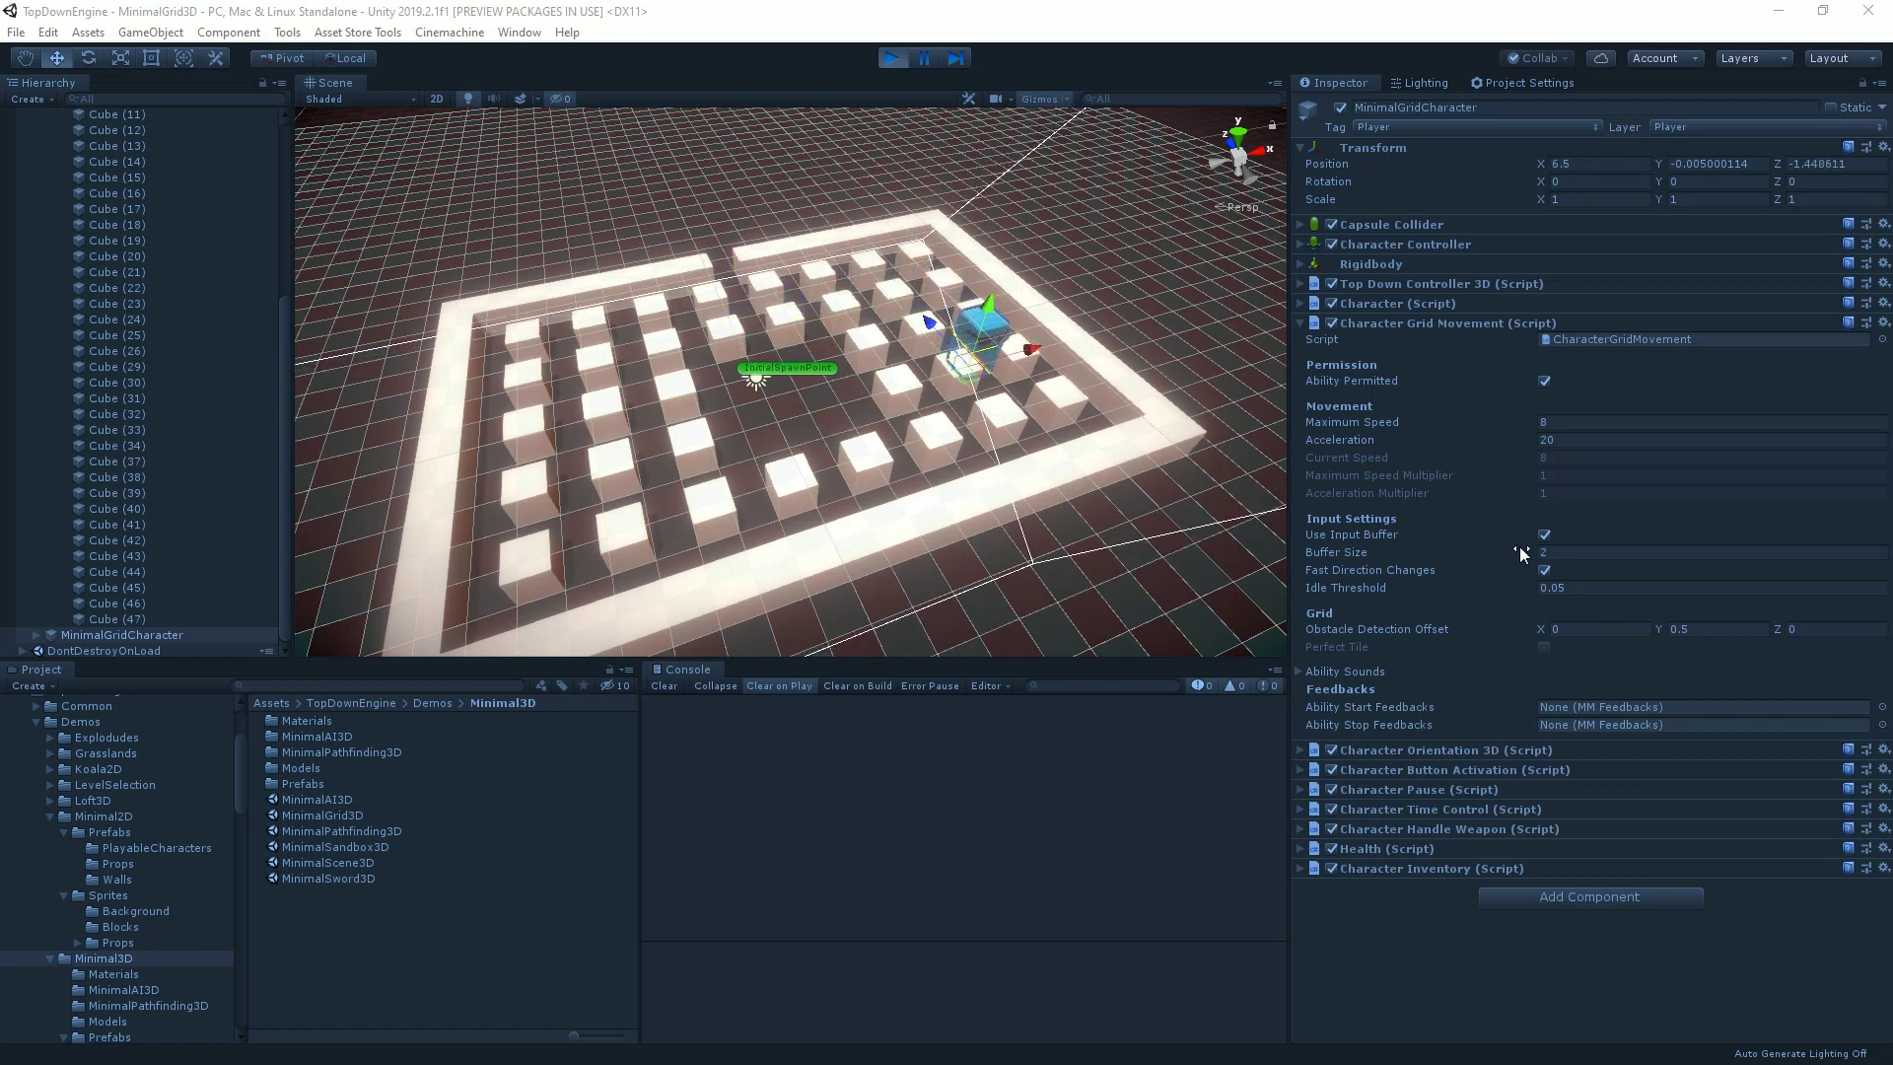
pyautogui.press('Left')
pyautogui.press('Up')
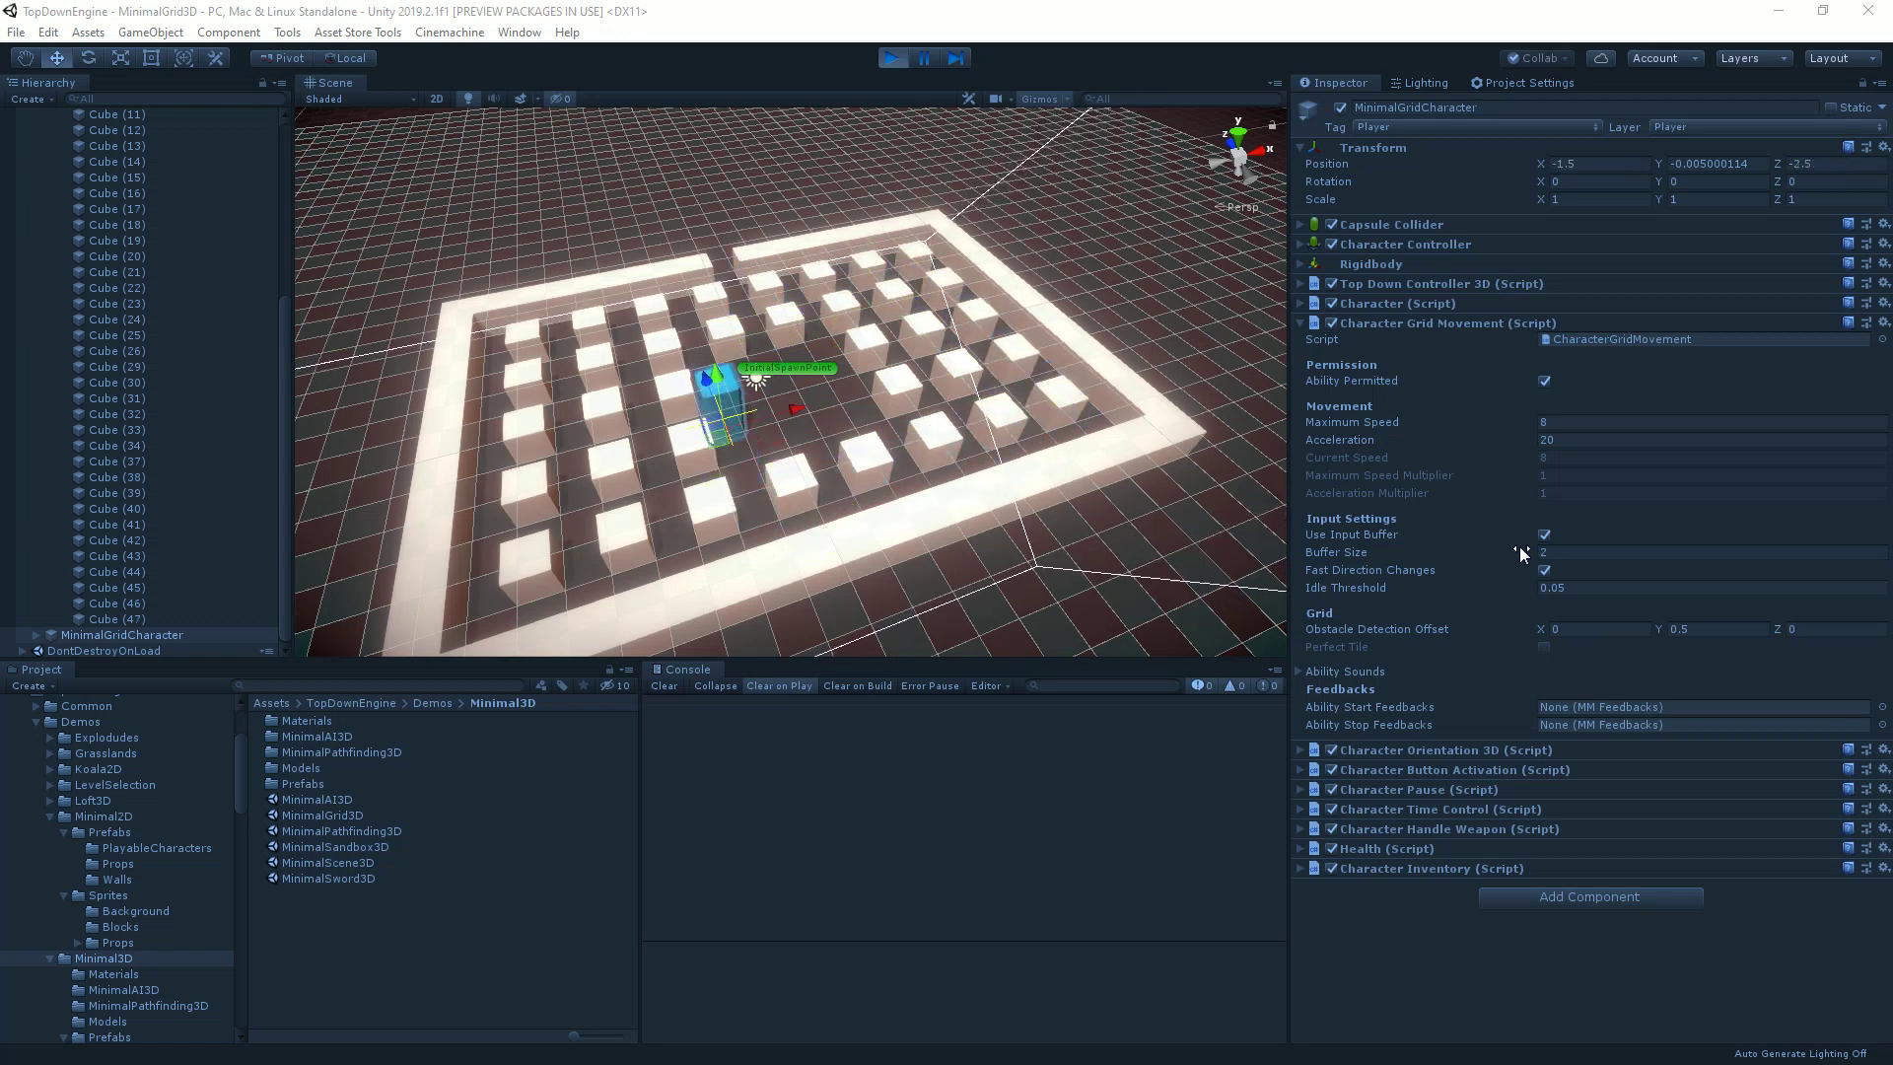
pyautogui.press('Right')
pyautogui.press('Down')
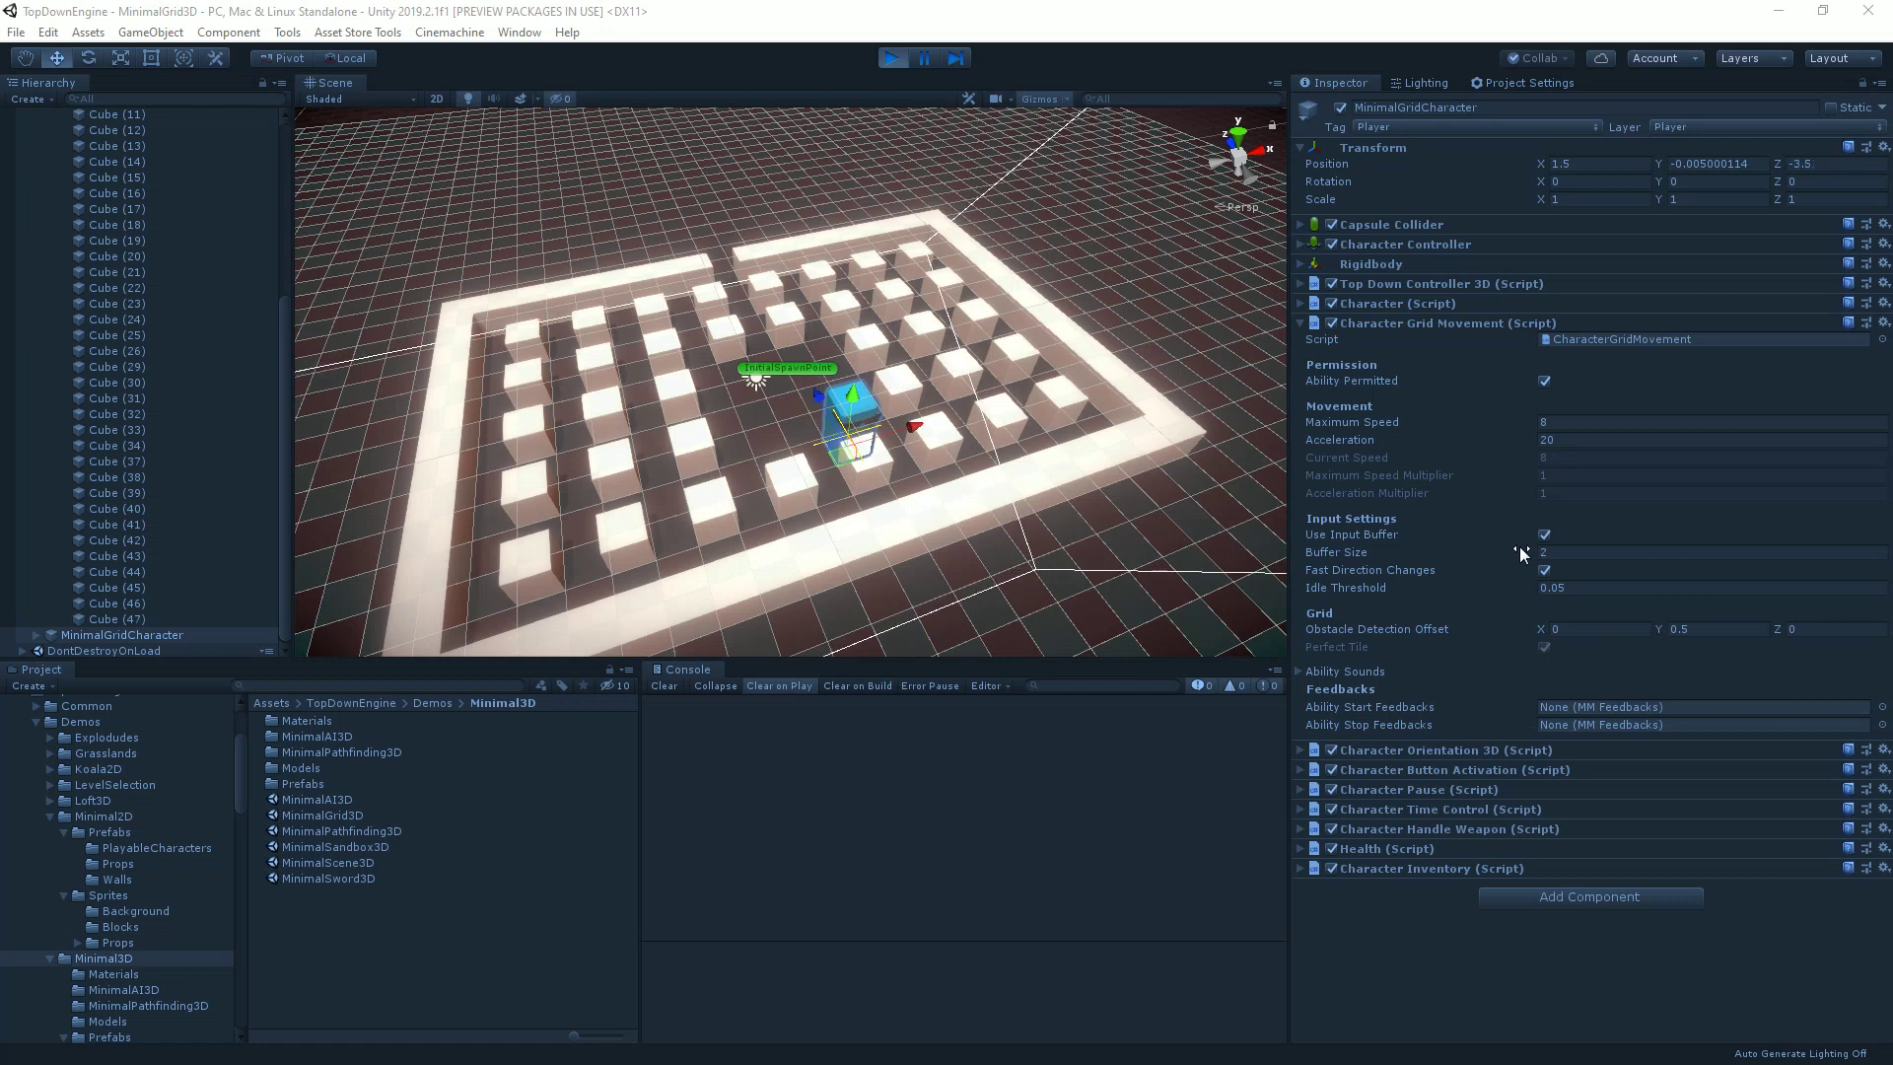
pyautogui.press('Left')
pyautogui.press('Right')
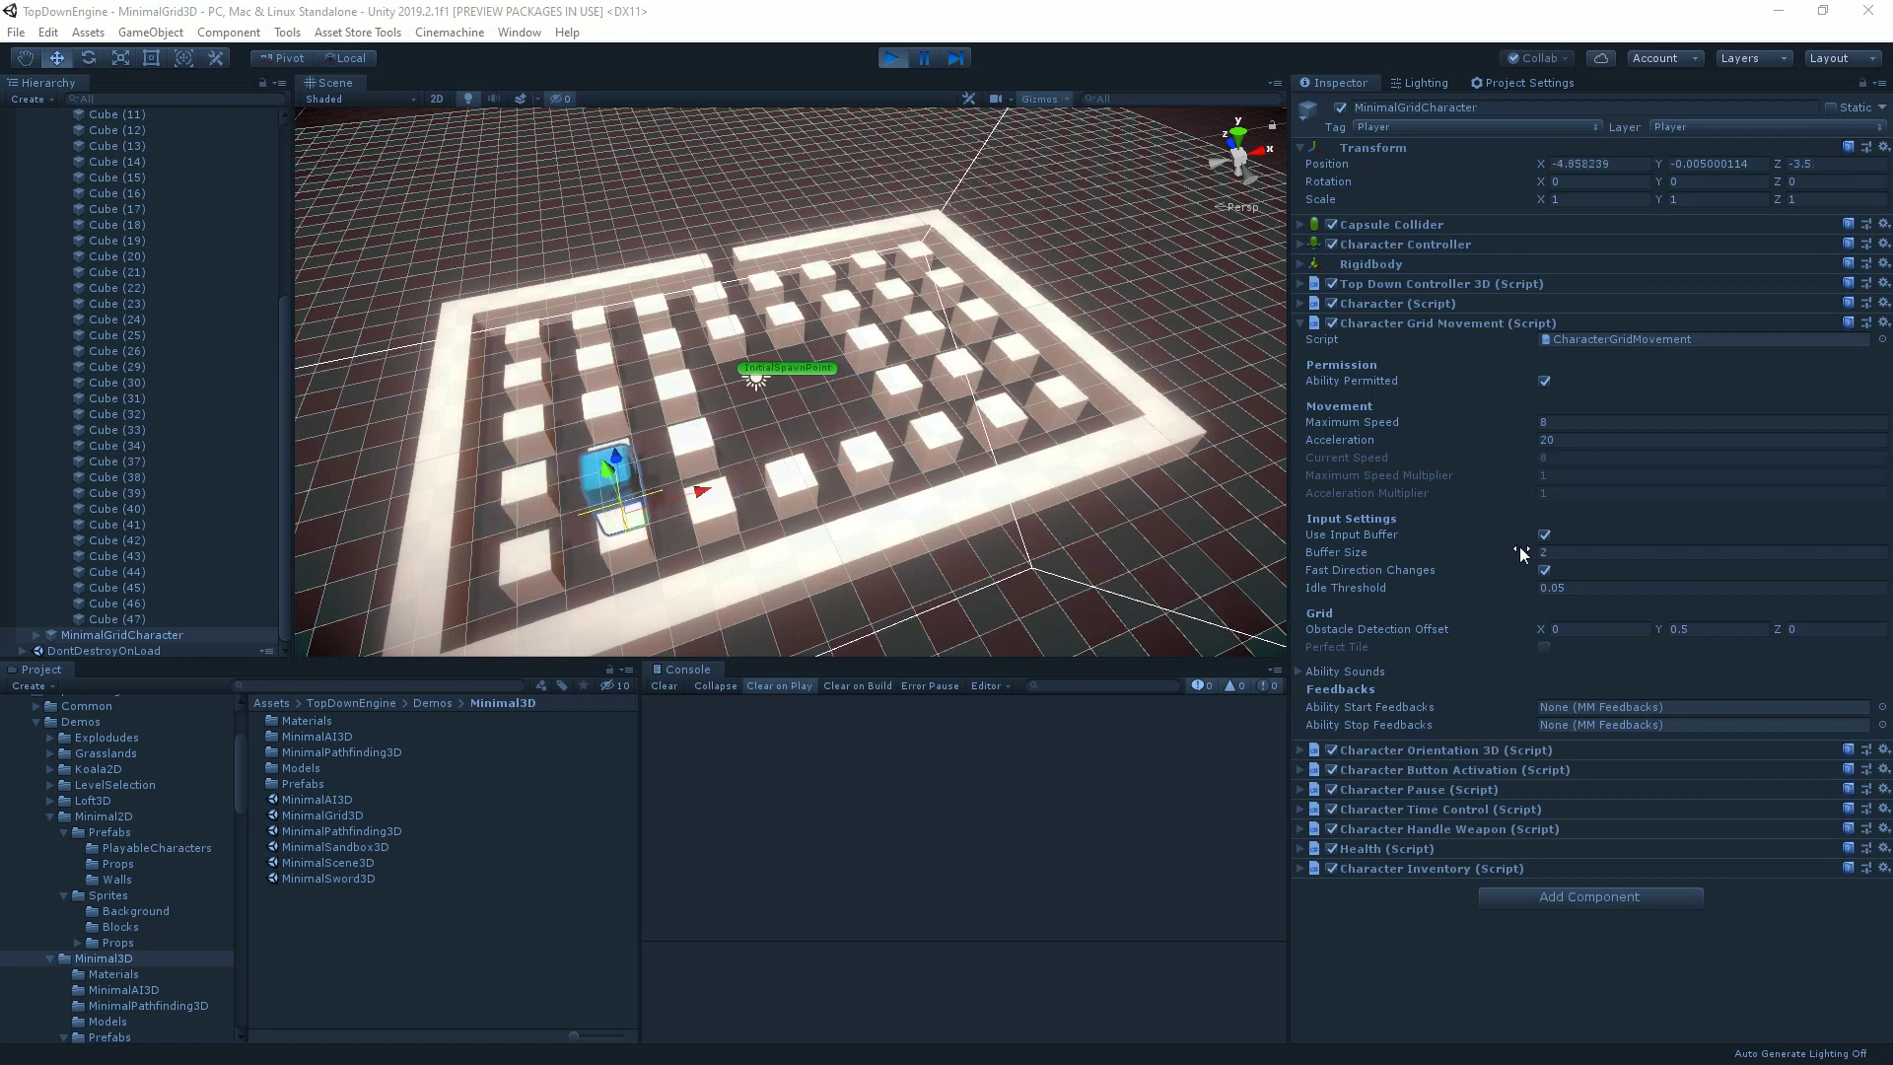
pyautogui.click(1598, 557)
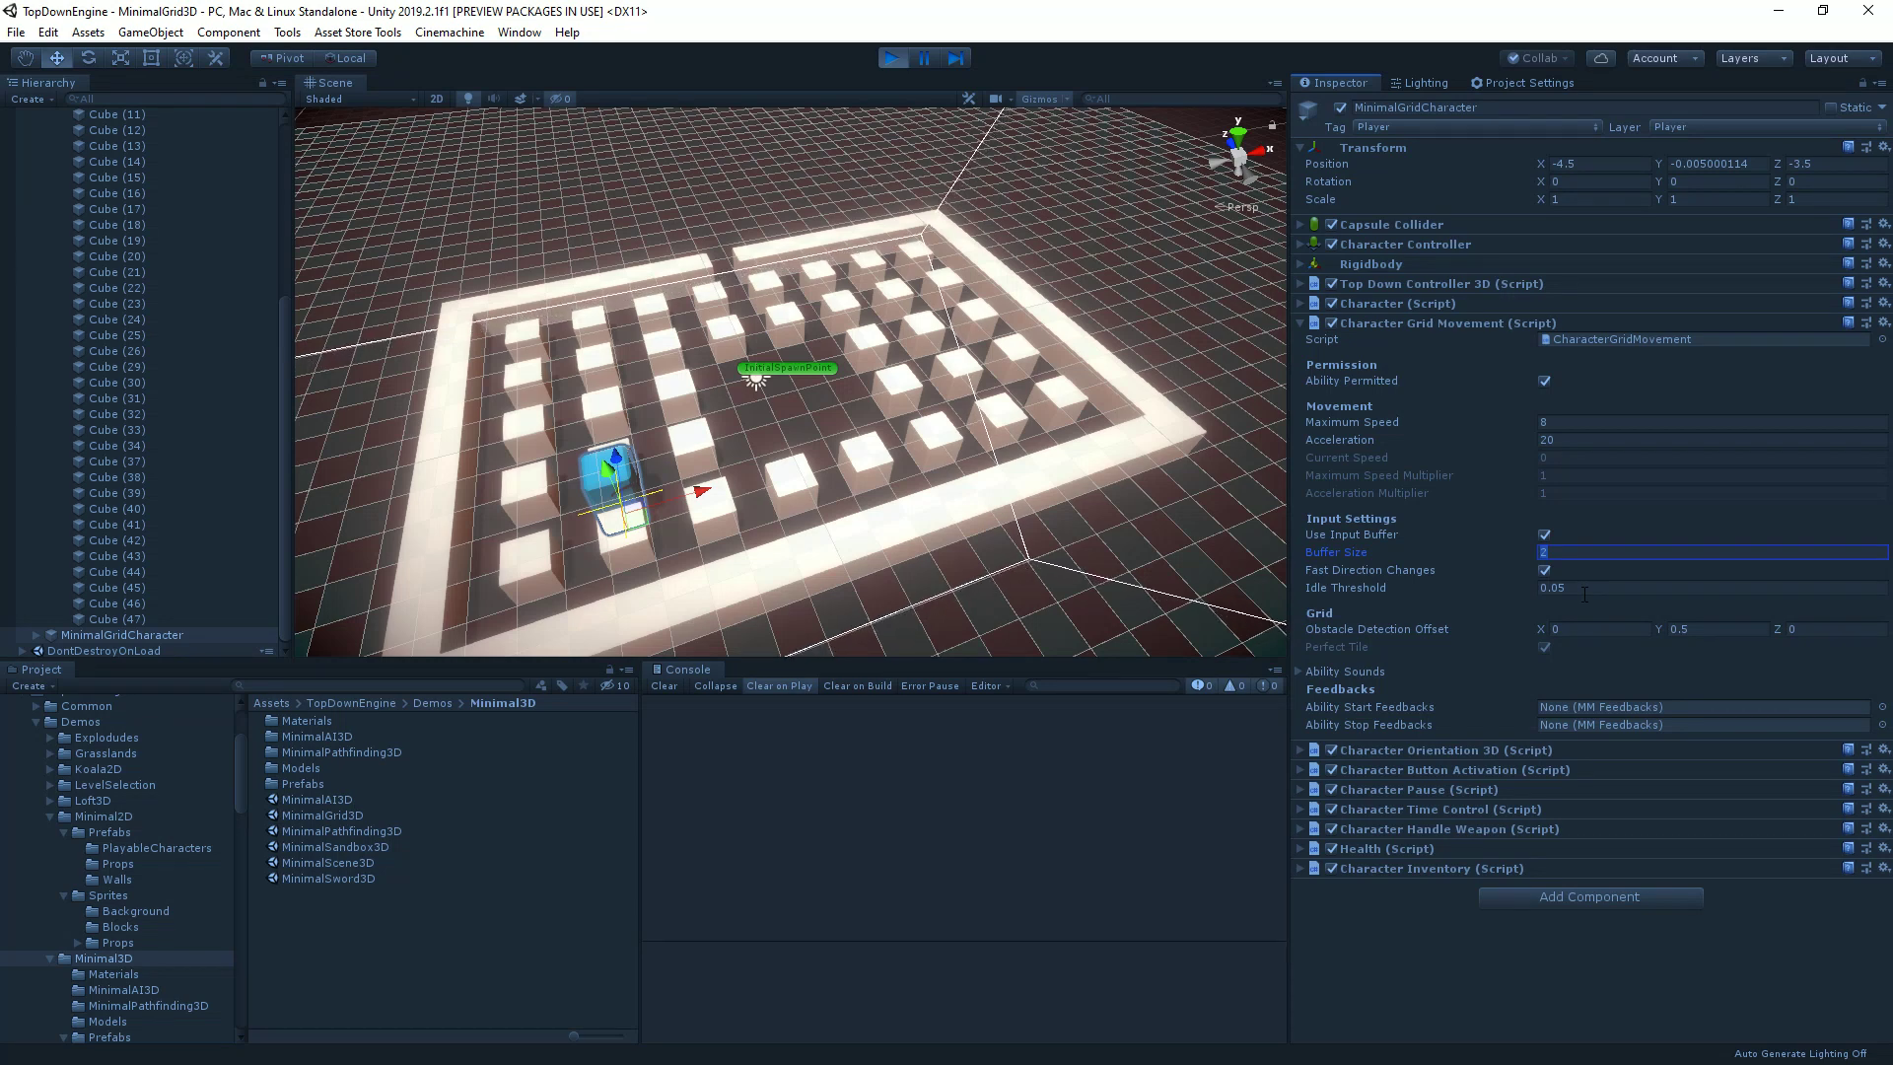
pyautogui.click(1585, 592)
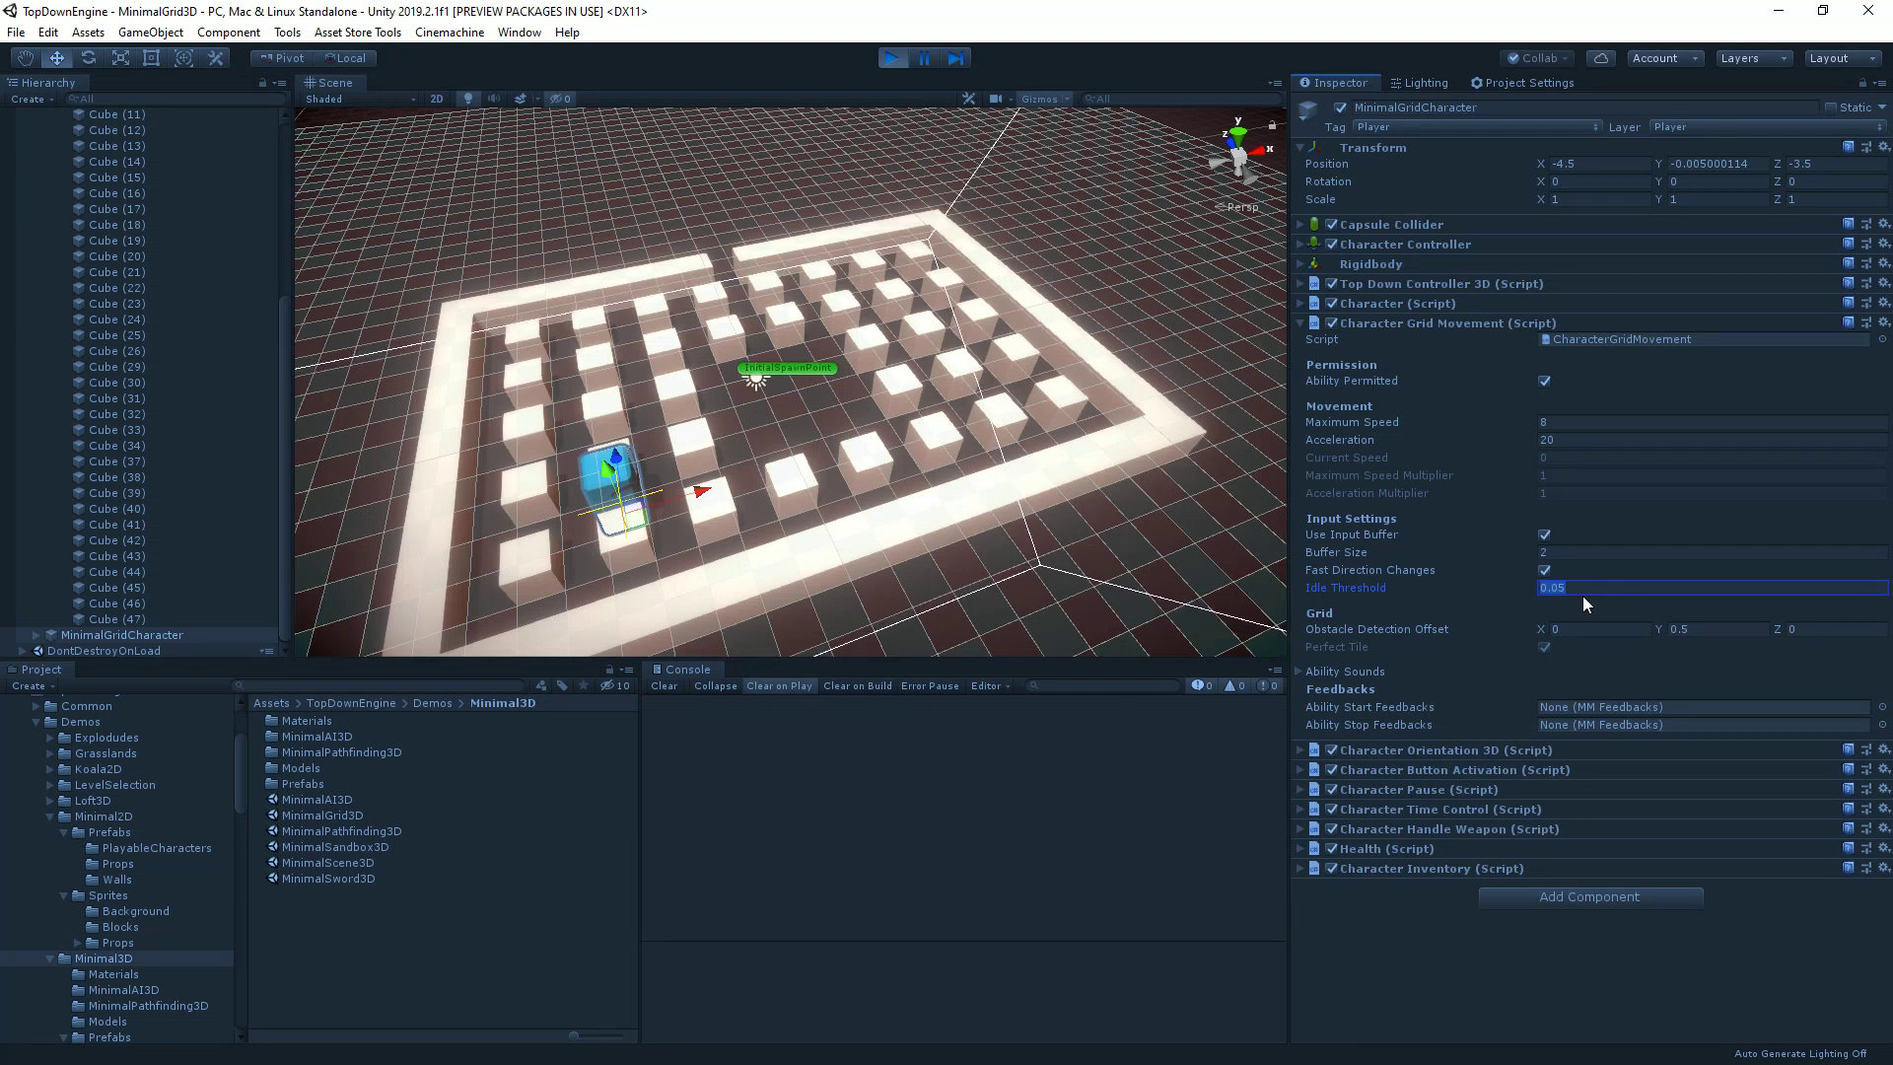
pyautogui.scroll(5, 804, 549)
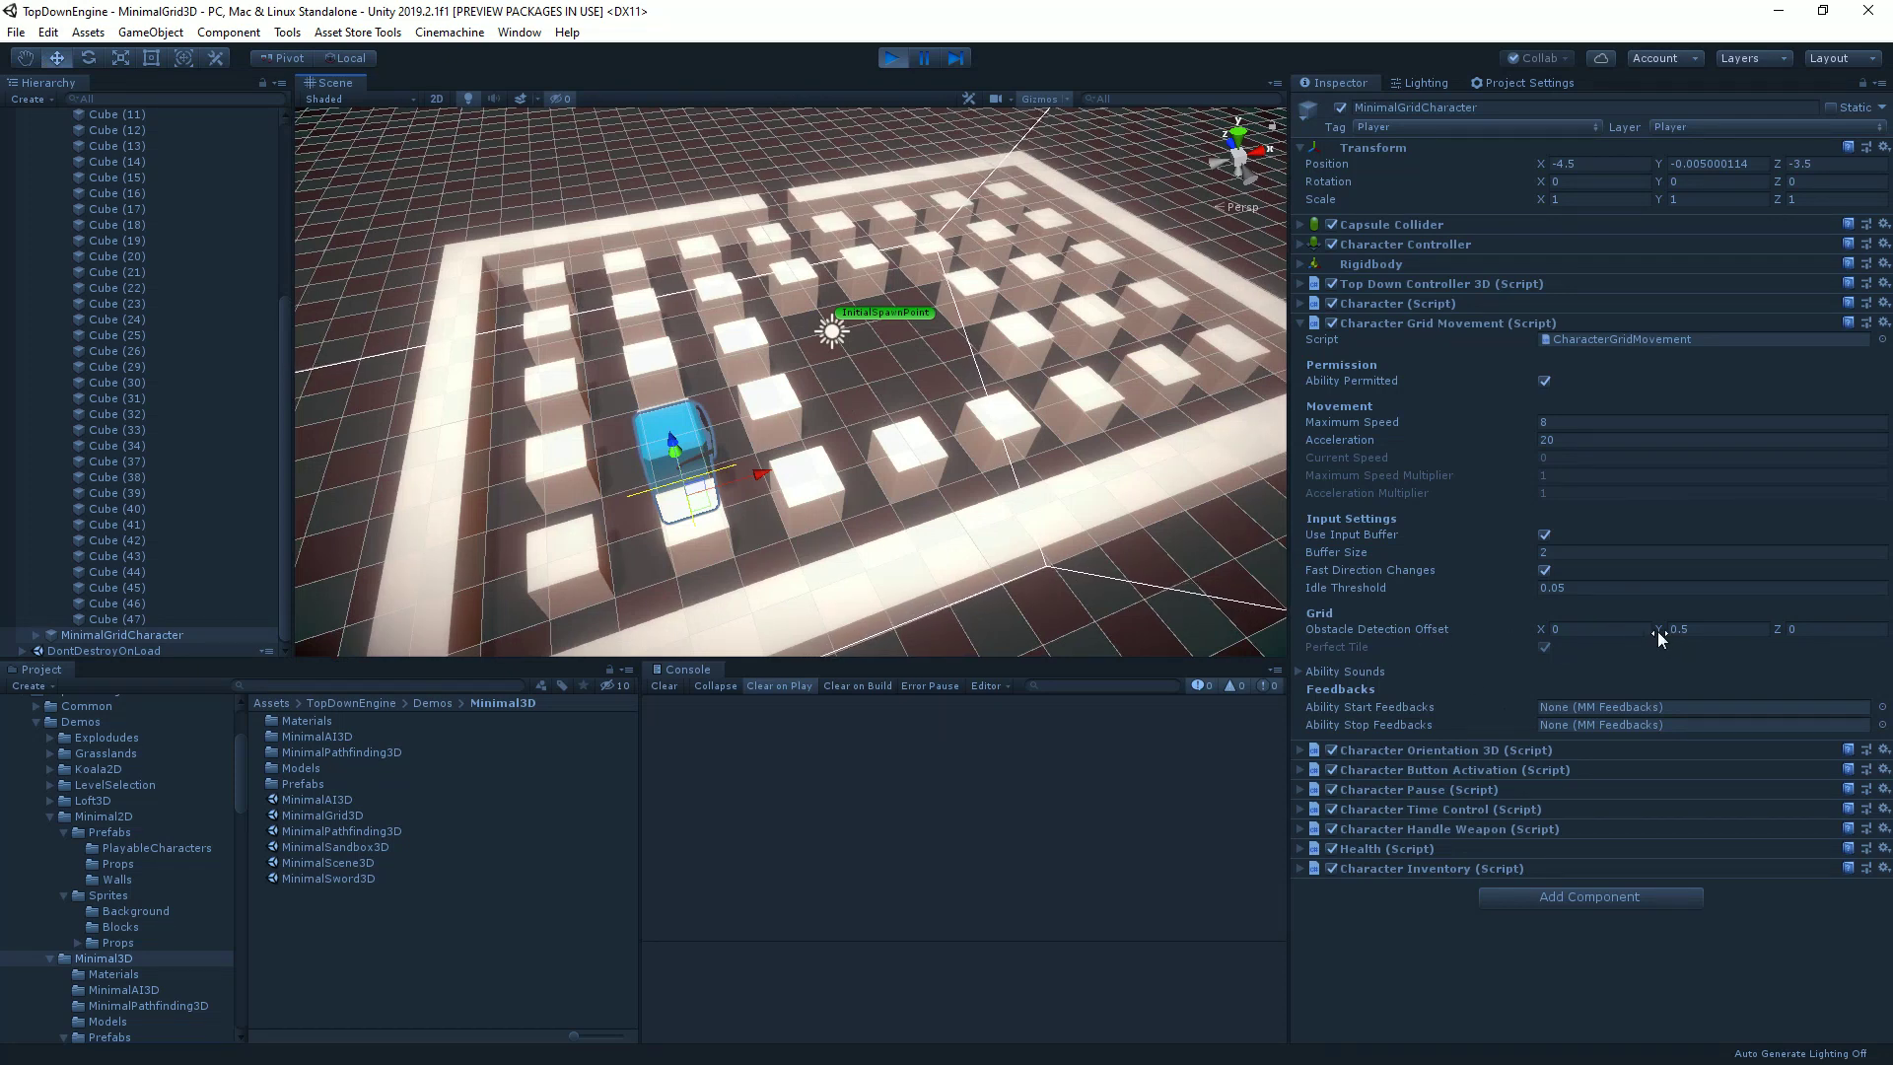
pyautogui.moveTo(1659, 631); pyautogui.dragTo(1704, 667)
pyautogui.hotkey('ctrl', 'z')
pyautogui.keyDown('alt'); pyautogui.moveTo(789, 592); pyautogui.dragTo(866, 487); pyautogui.keyUp('alt')
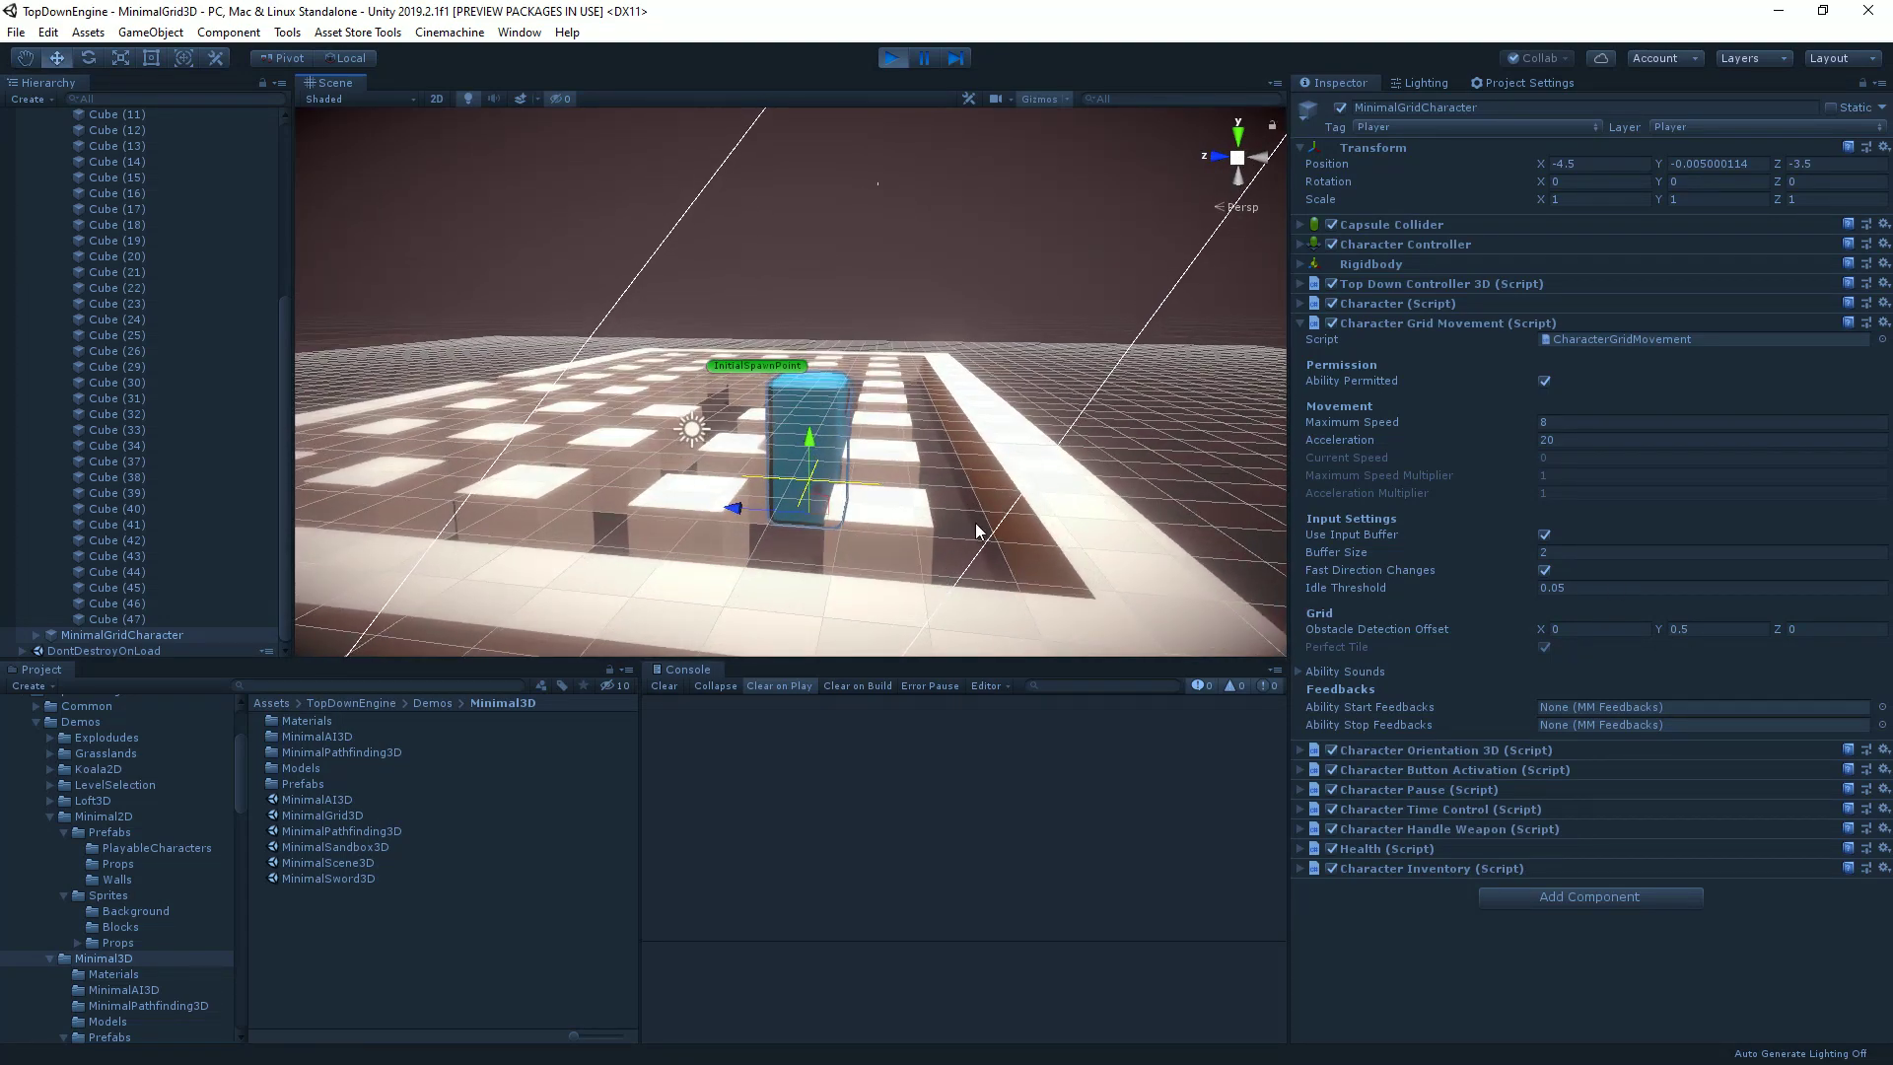
pyautogui.keyDown('alt'); pyautogui.moveTo(690, 474); pyautogui.dragTo(919, 506); pyautogui.keyUp('alt')
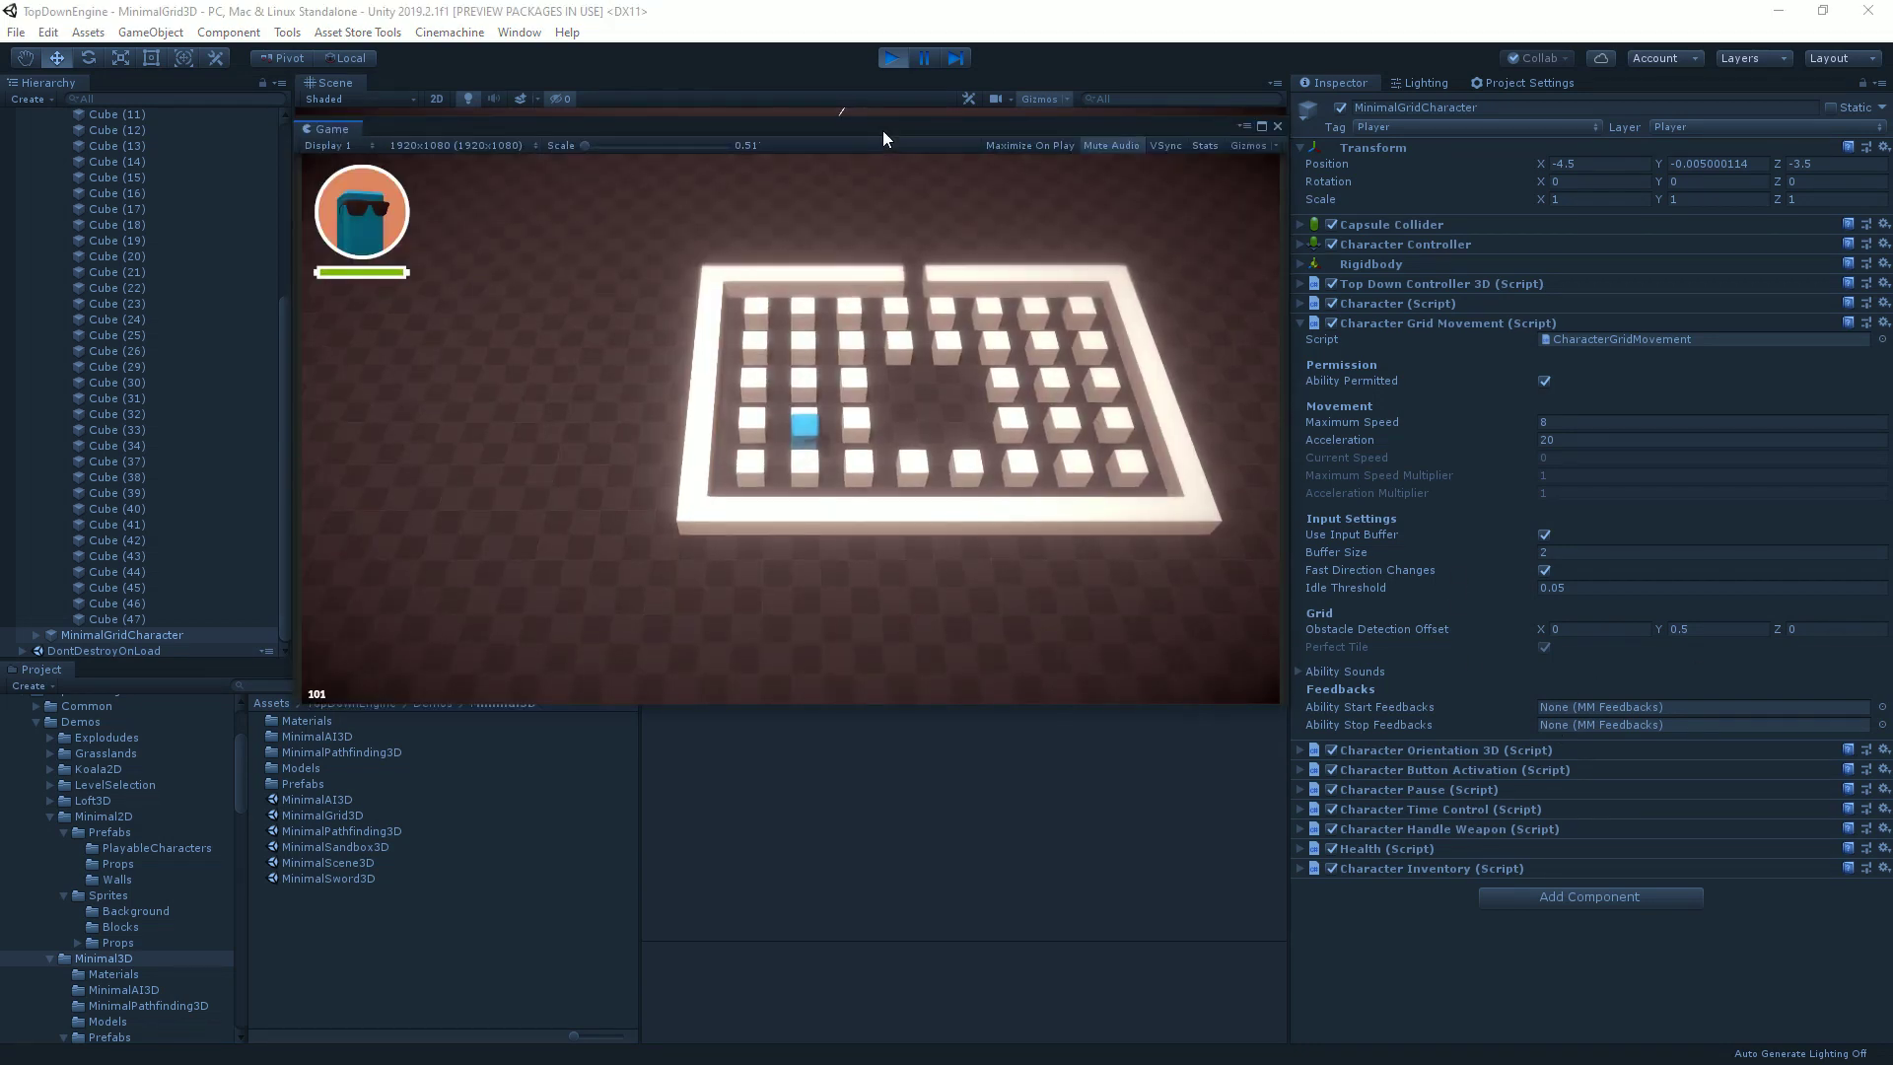
# Move the character right, up to the top wall, left along the top row, then down the left column.
pyautogui.press('Right')
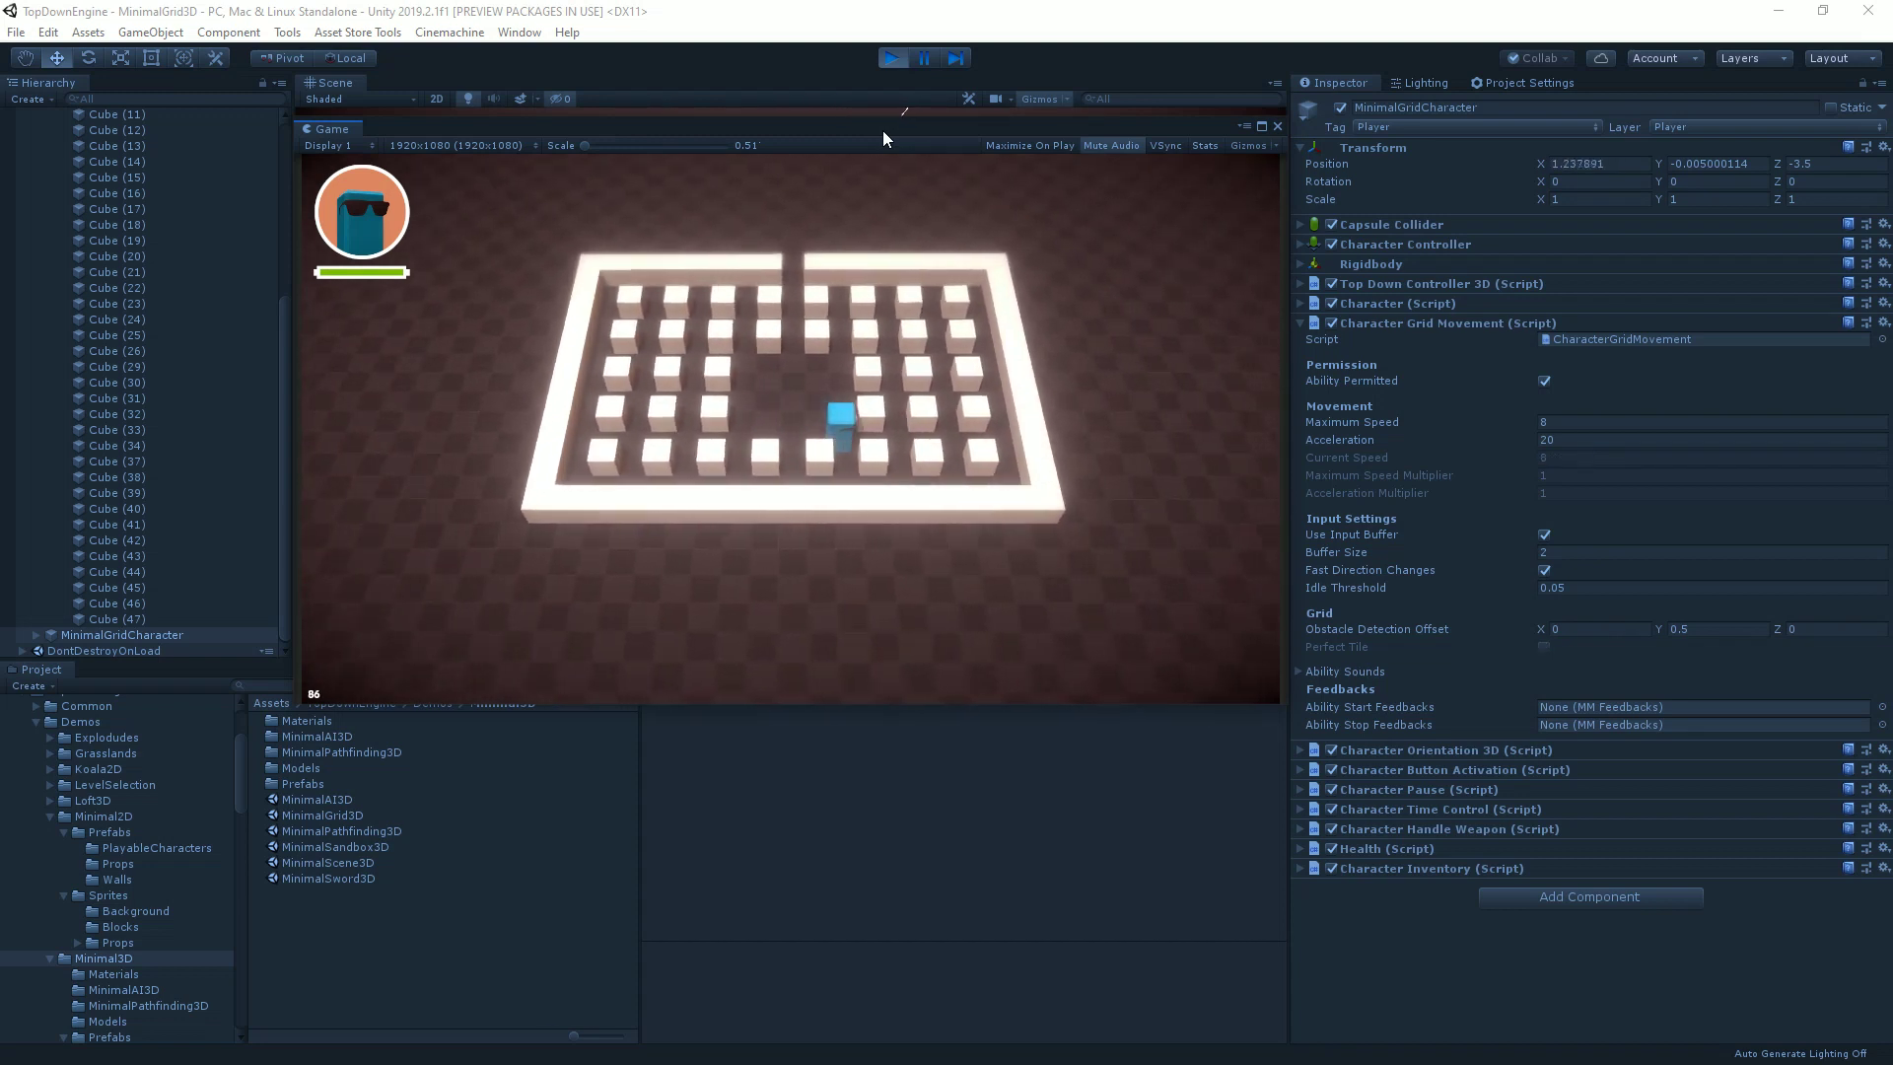
pyautogui.press('Up')
pyautogui.press('Left')
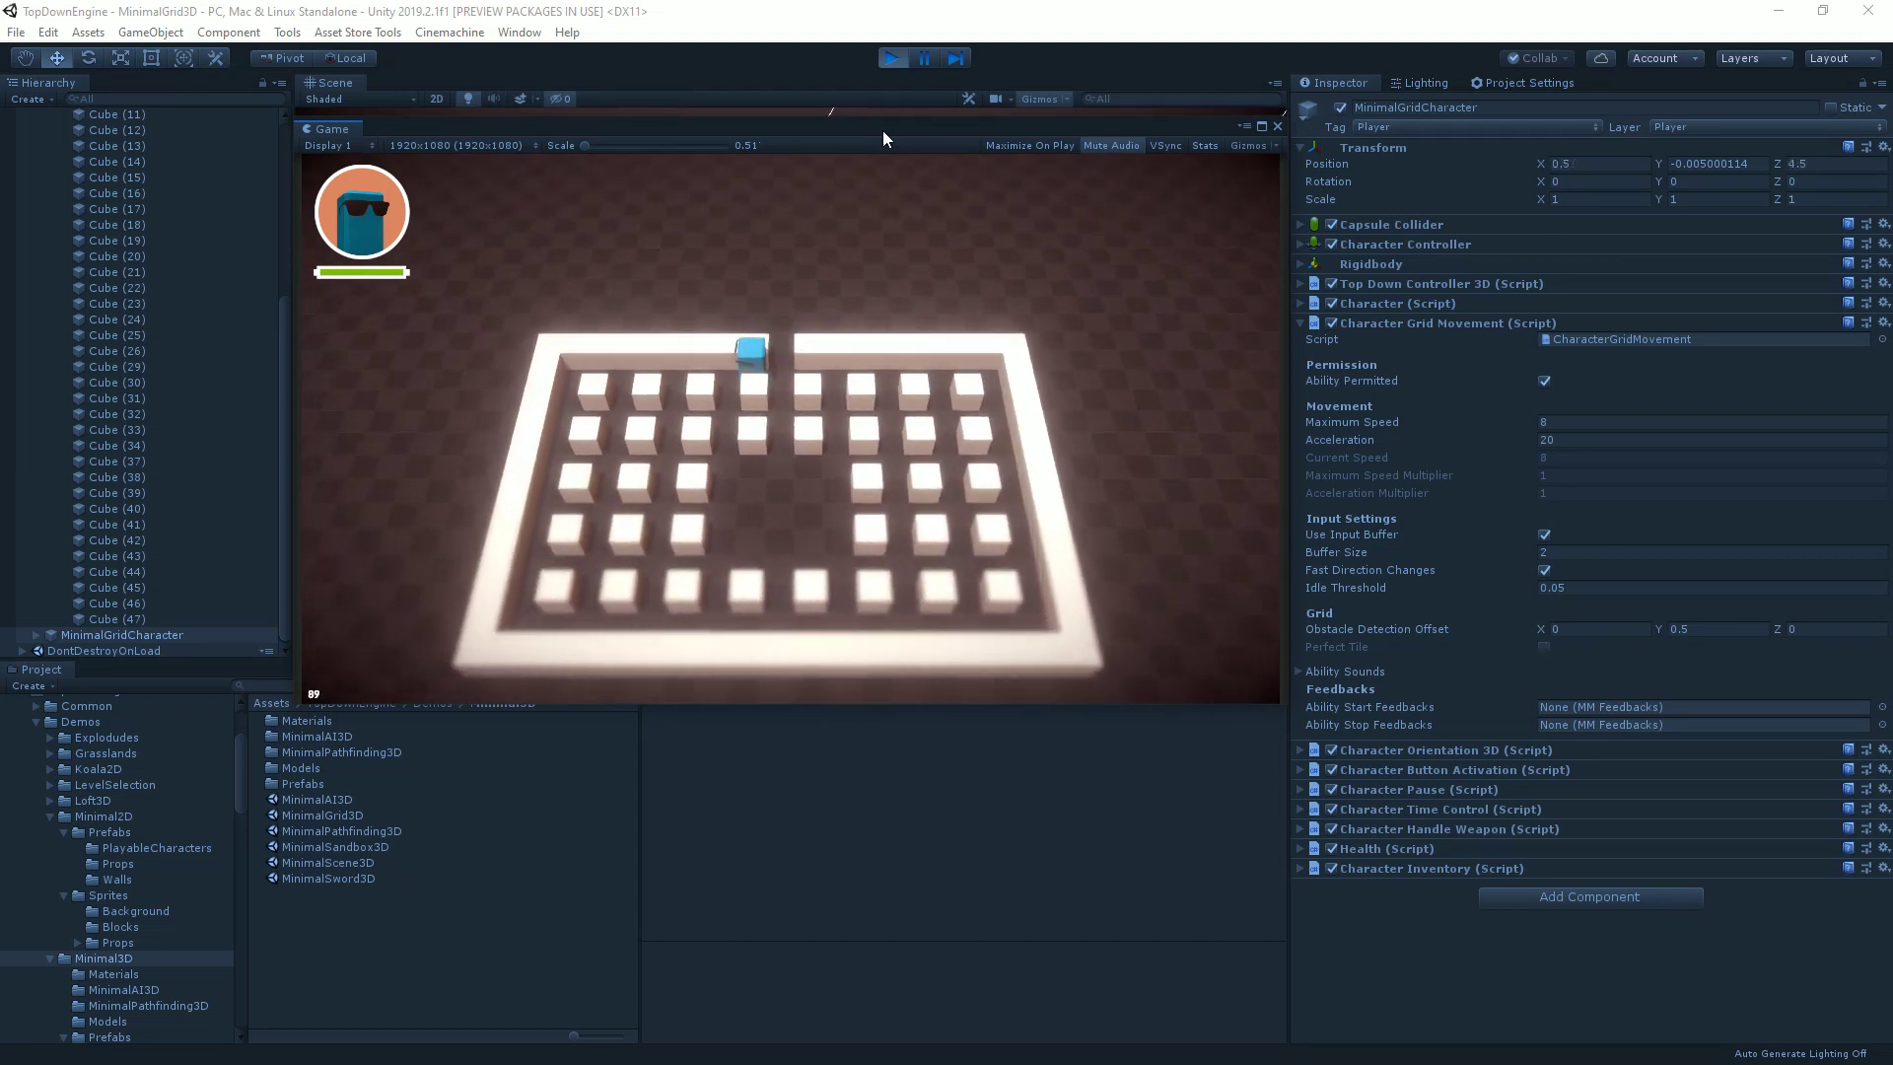
pyautogui.press('Down')
pyautogui.press('Up')
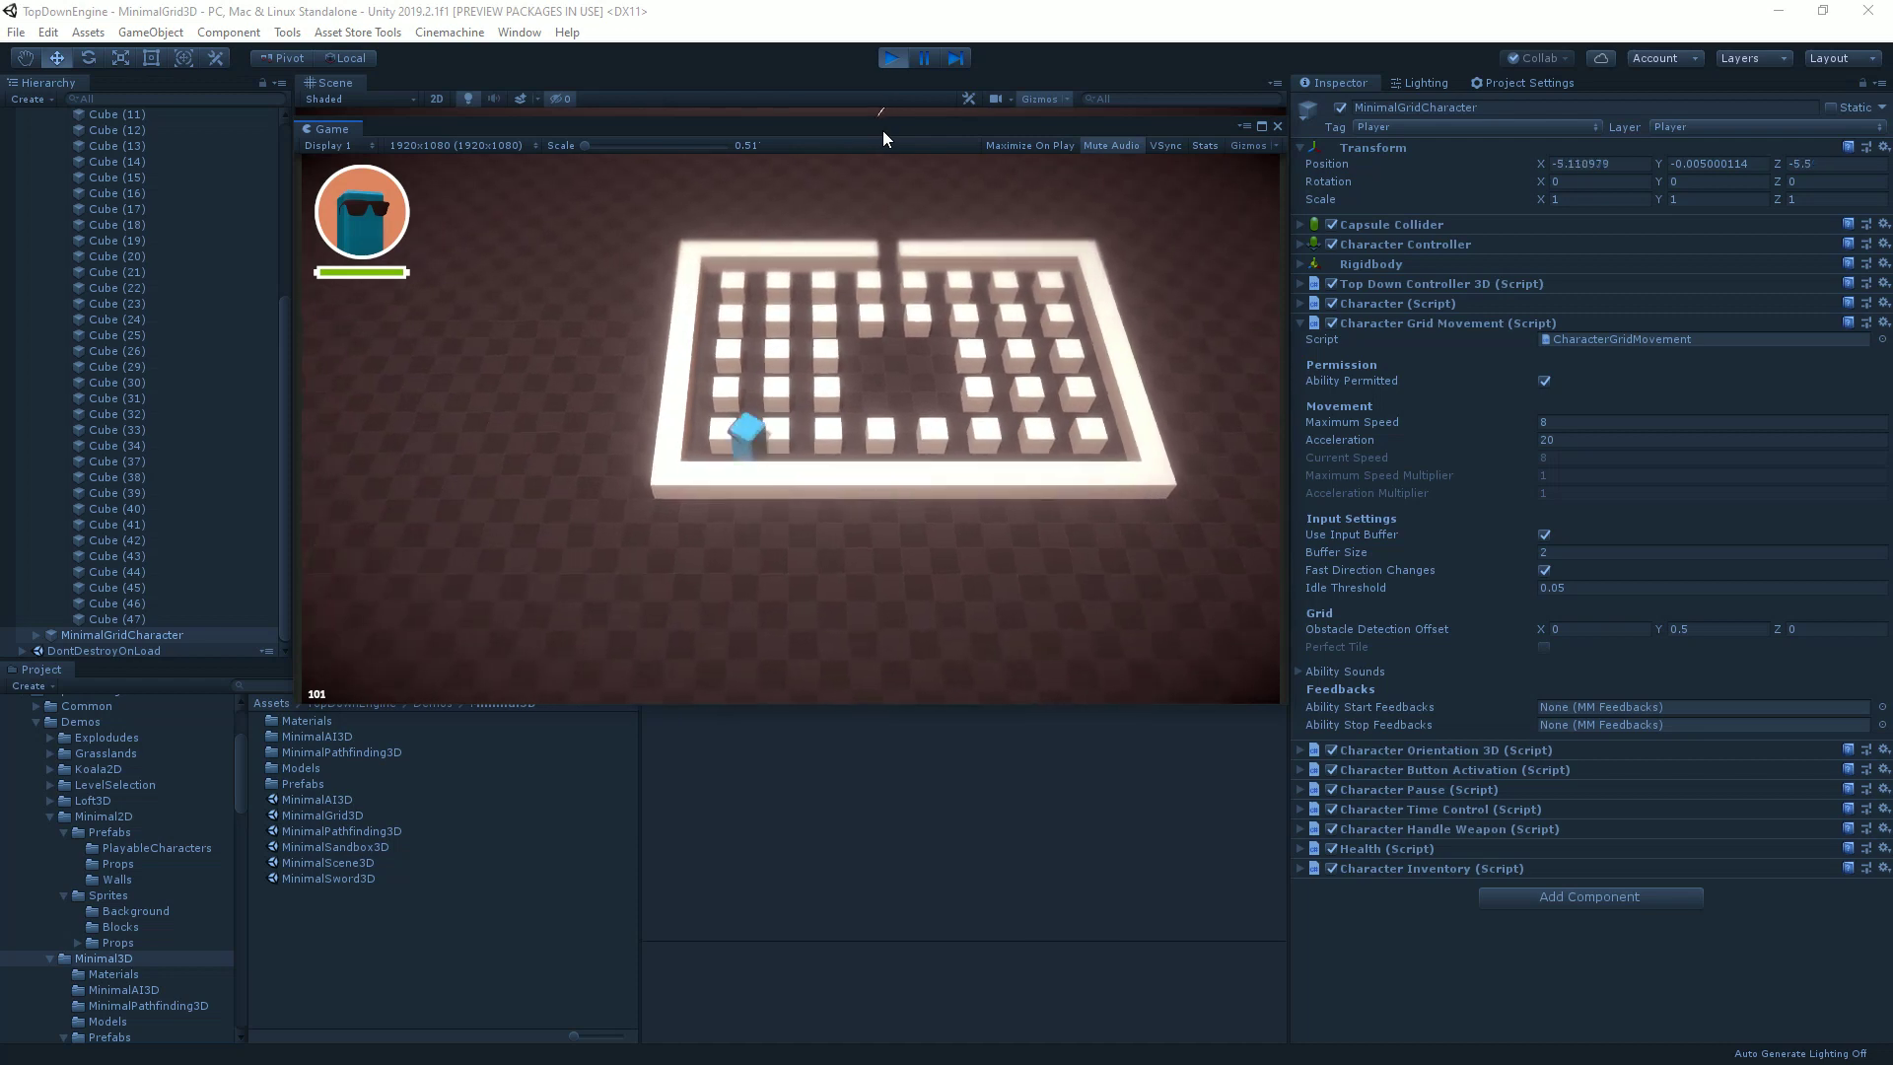
pyautogui.press('Left')
pyautogui.press('Down')
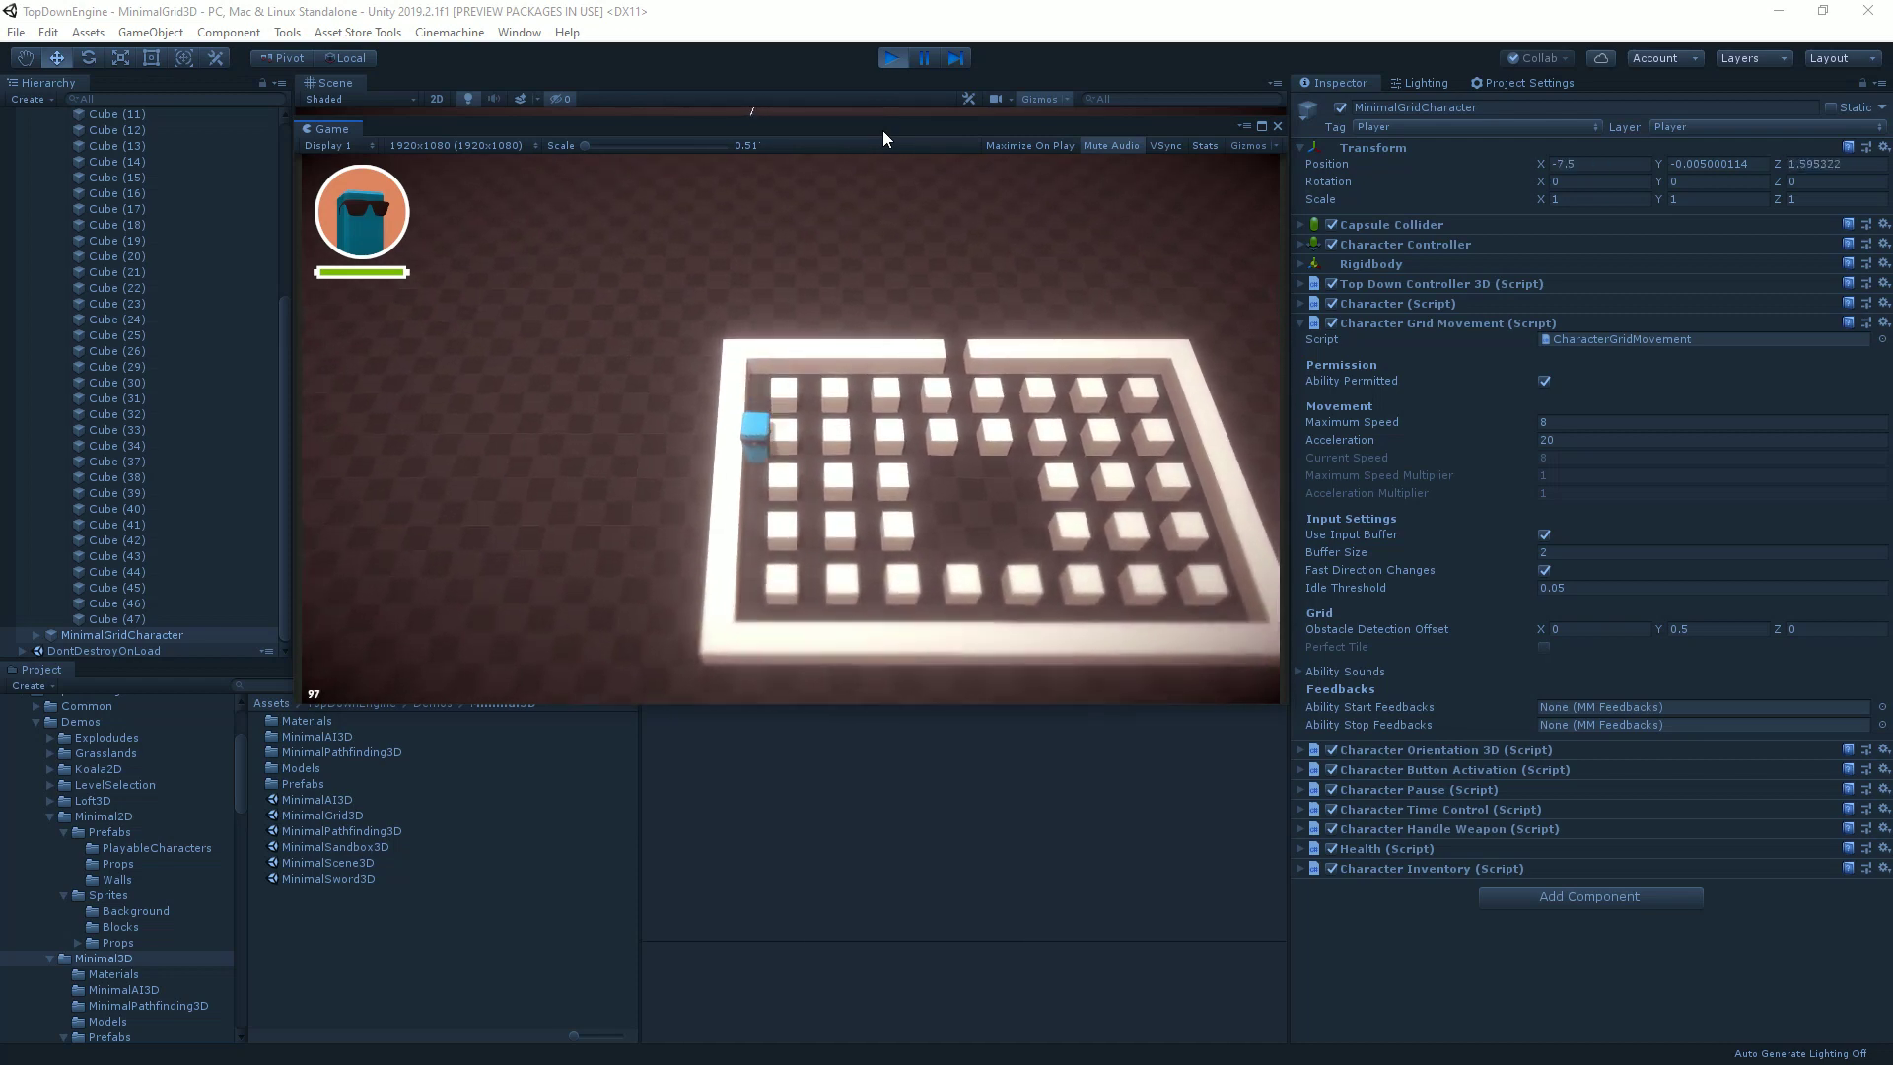